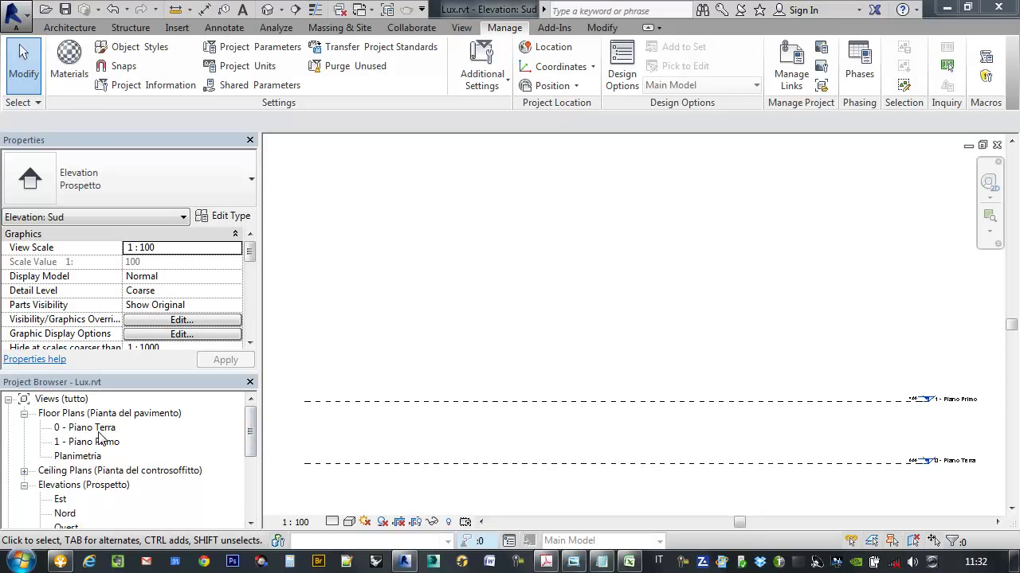
Step: Open the 0 - Piano Terra floor plan and zoom out to show the four elevation markers
left_click(95, 430)
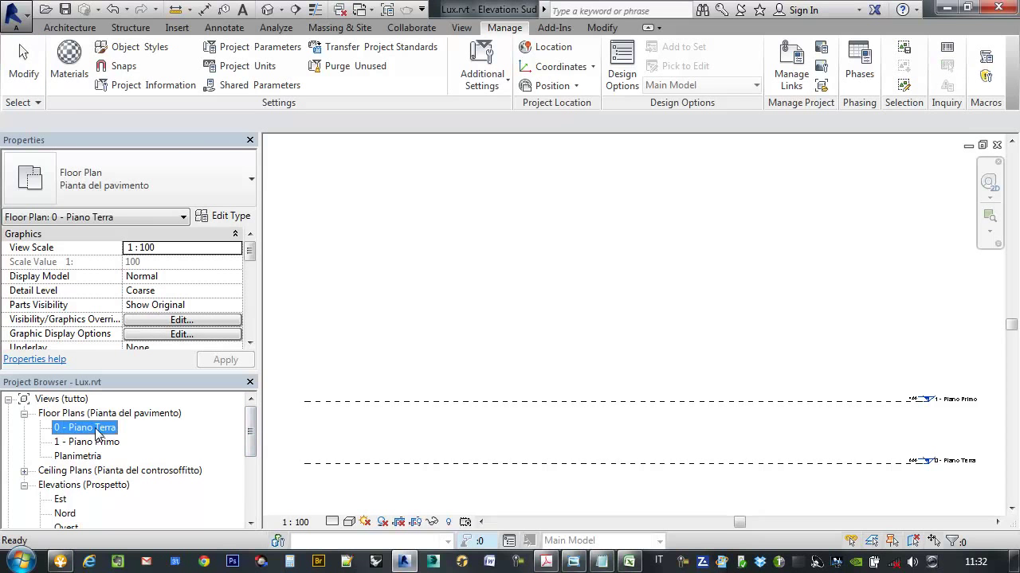
double_click(96, 430)
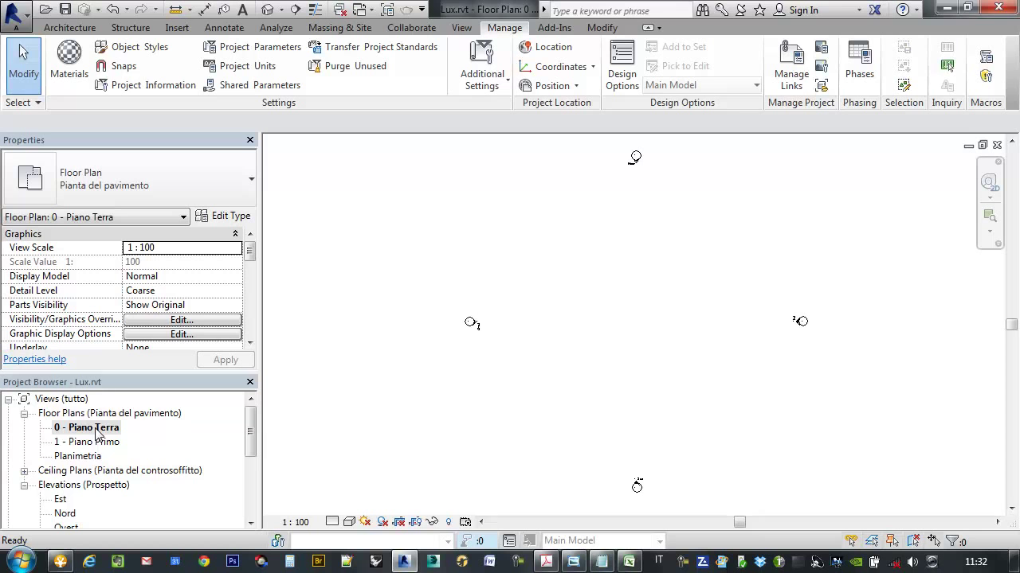
middle_click_drag(580, 352, 517, 353)
scroll(517, 353, "down", 1)
left_click(71, 30)
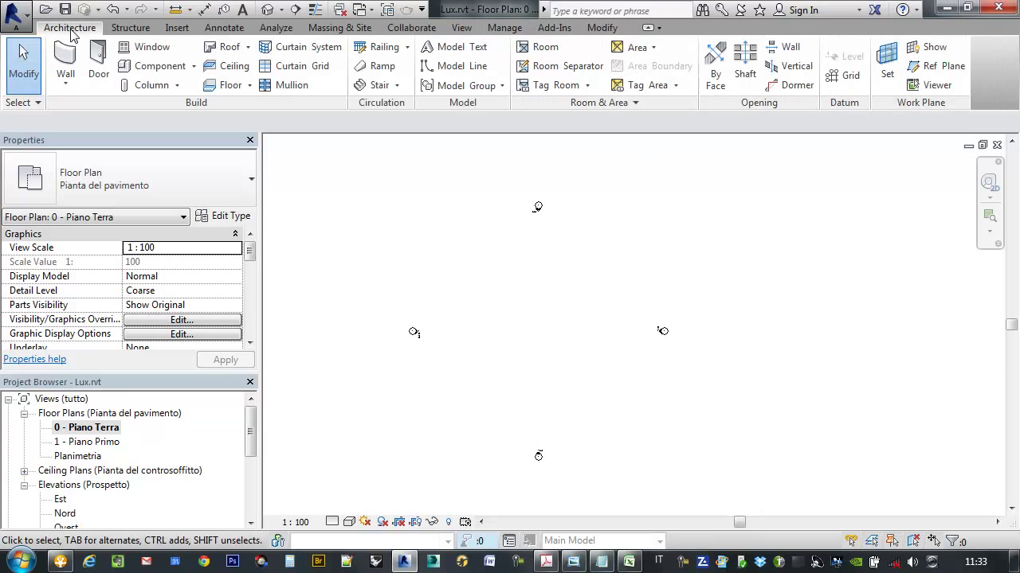
left_click(177, 27)
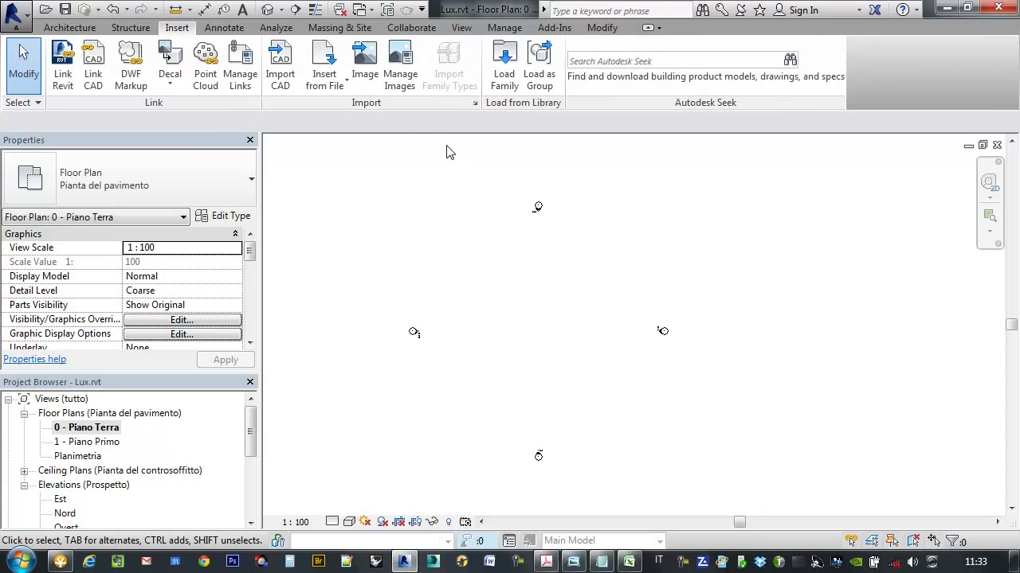
Step: Choose ground.png from the Luxemburg House folder as the raster image to import
left_click(360, 66)
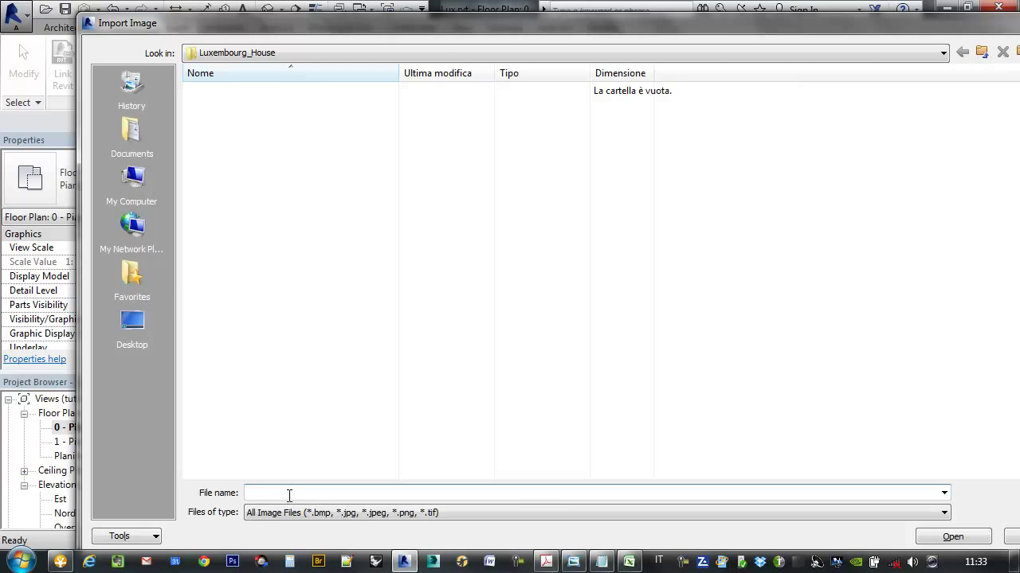
type("C:\\WWP\\W\\T\\UN\\2014-2015\\Disegno e Modellazione Informatica\\BIM\\Richard Meier - Luxemburg House")
left_click(952, 537)
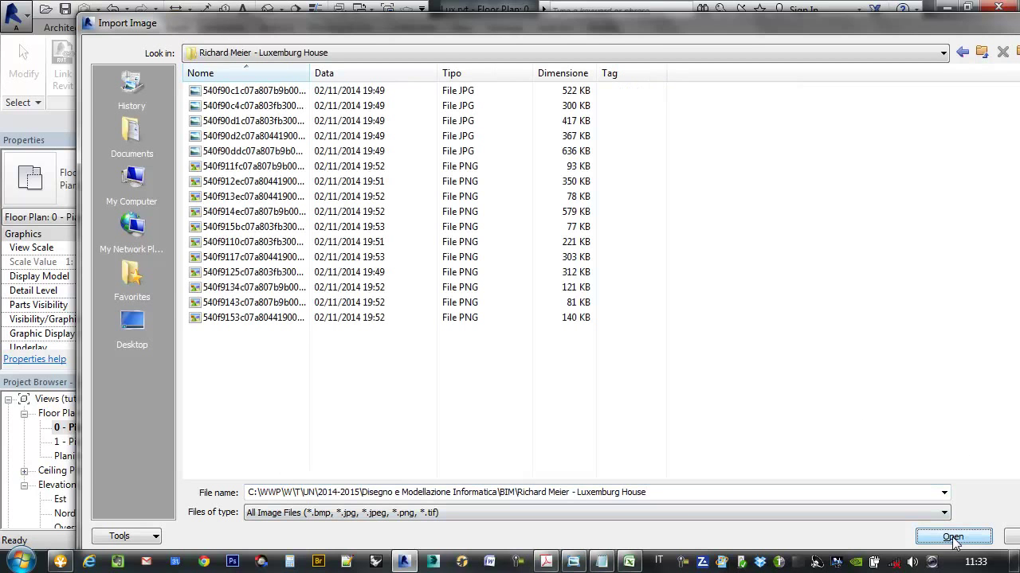
left_click_drag(309, 73, 656, 73)
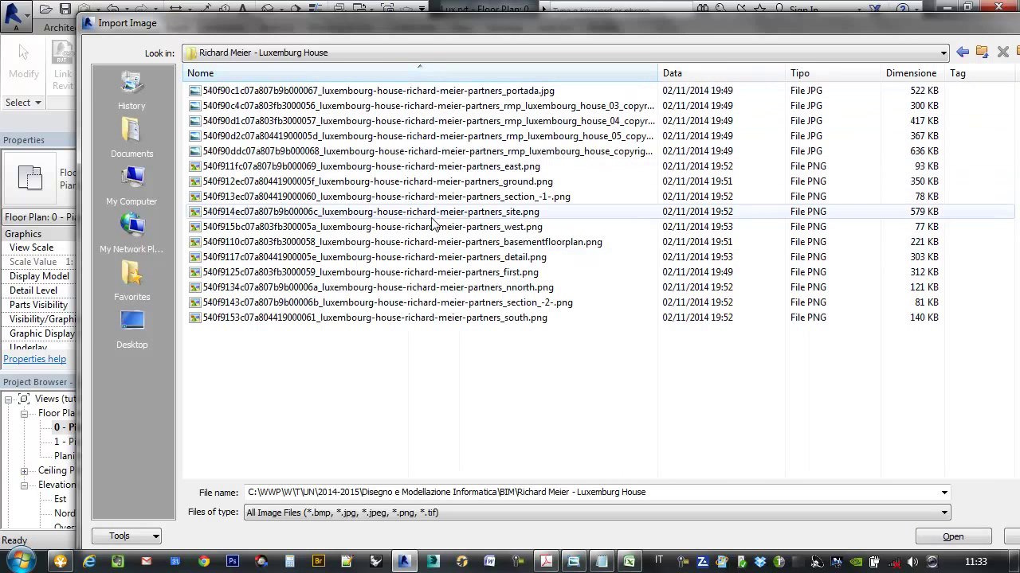
left_click(458, 229)
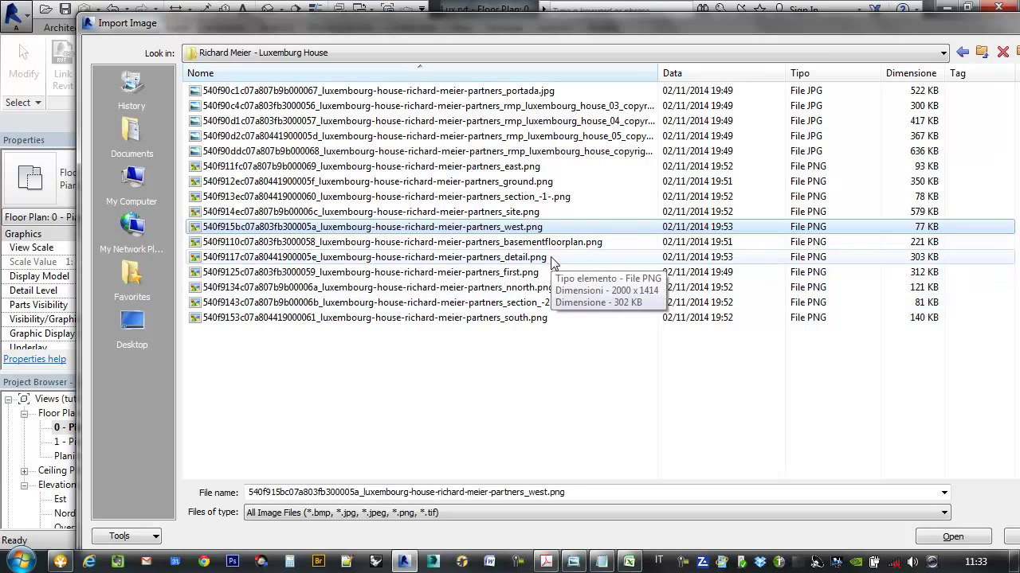
left_click(523, 182)
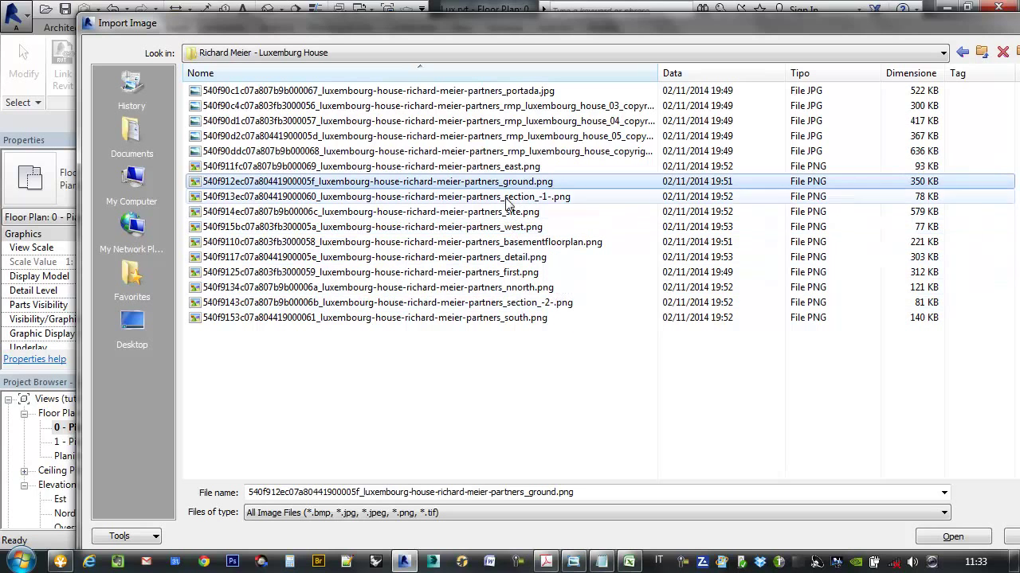
left_click_drag(567, 30, 516, 25)
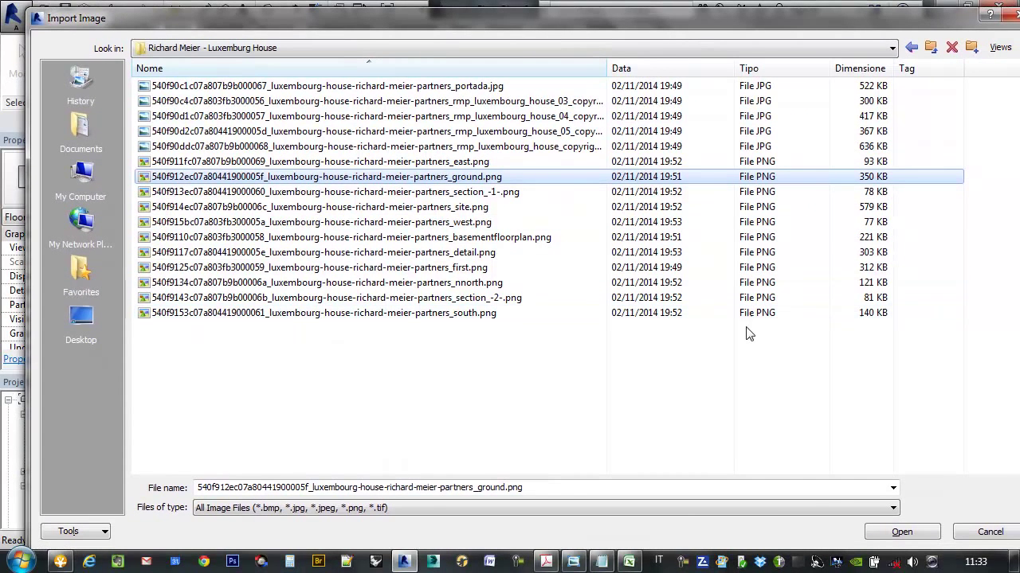
left_click(885, 531)
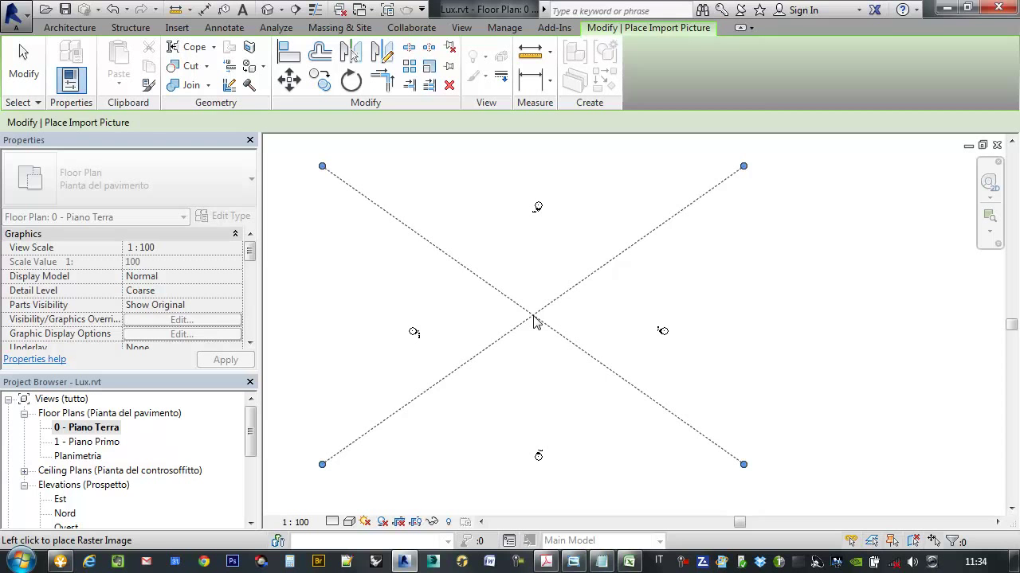
Step: Place the ground-floor image at the plan centre, inside the four elevation markers
left_click(529, 318)
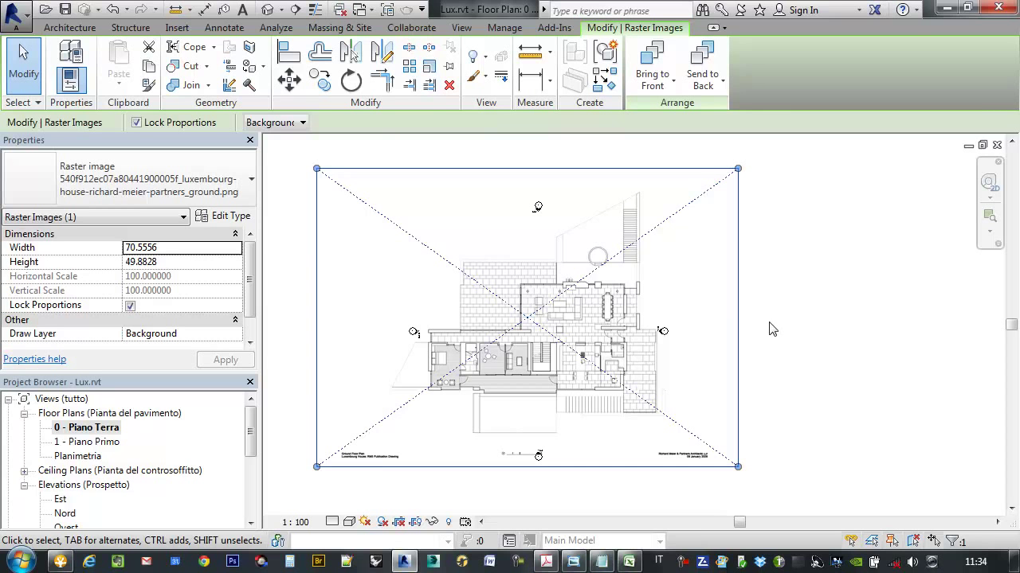
left_click(784, 363)
mouse_move(781, 360)
middle_mouse_down()
mouse_move(771, 330)
mouse_move(760, 345)
middle_mouse_up()
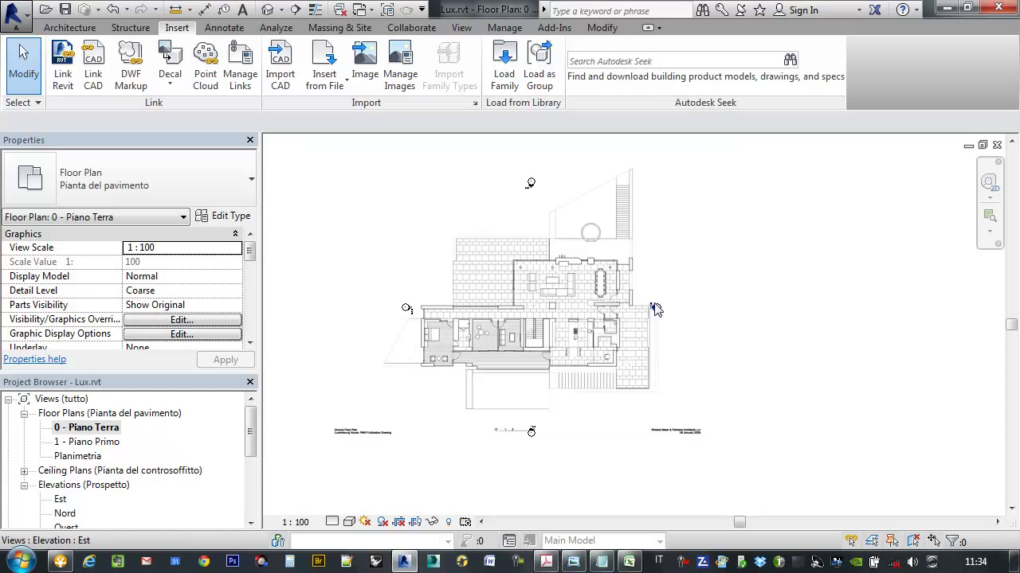
Step: Frame the plan and window-select elements around the ground-floor image
middle_click_drag(658, 310, 608, 317)
scroll(607, 316, "up", 2)
scroll(598, 316, "up", 1)
scroll(597, 316, "down", 1)
scroll(597, 316, "down", 1)
middle_click_drag(461, 327, 685, 328)
left_click_drag(377, 252, 560, 354)
middle_click_drag(559, 354, 489, 357)
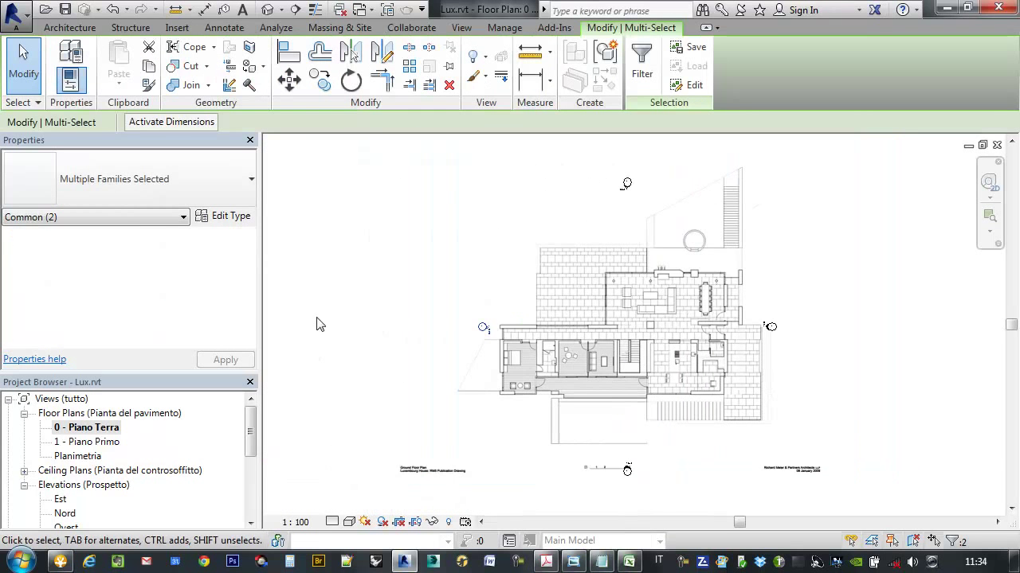
left_click(319, 324)
scroll(445, 298, "down", 2)
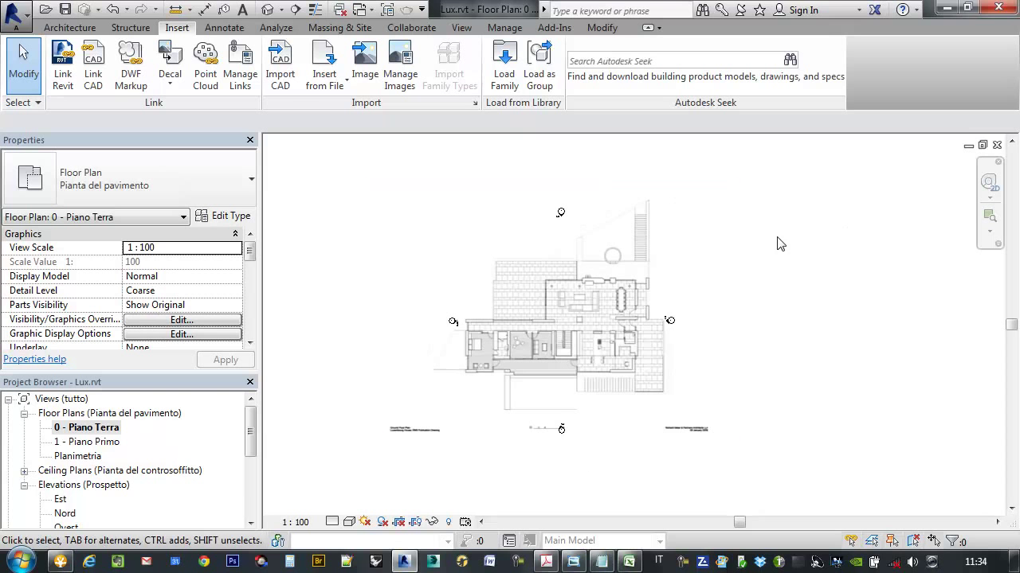
left_click_drag(809, 217, 272, 381)
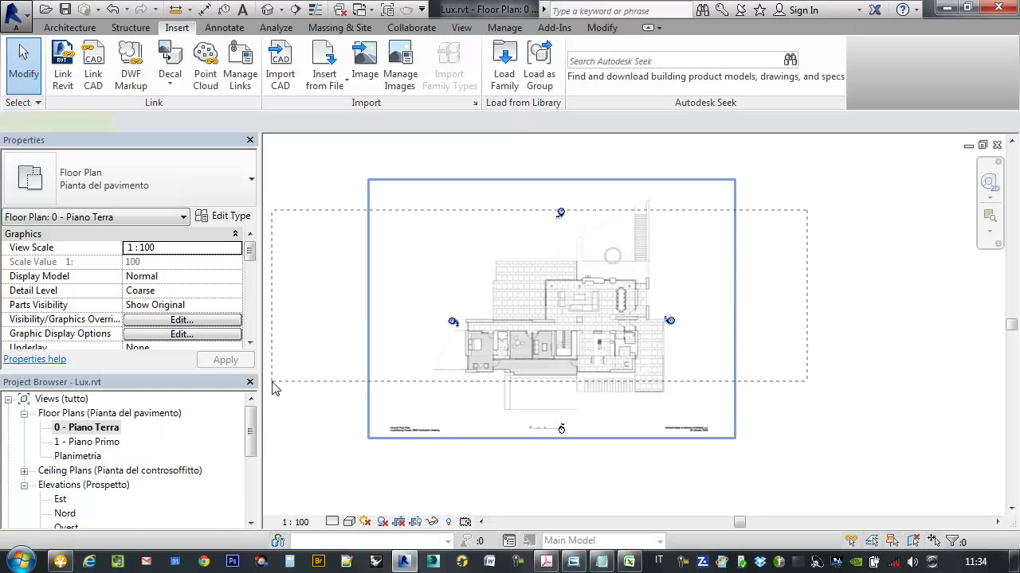
mouse_move(812, 226)
left_mouse_down()
mouse_move(723, 288)
mouse_move(307, 374)
left_mouse_up()
left_click_drag(307, 375, 308, 376)
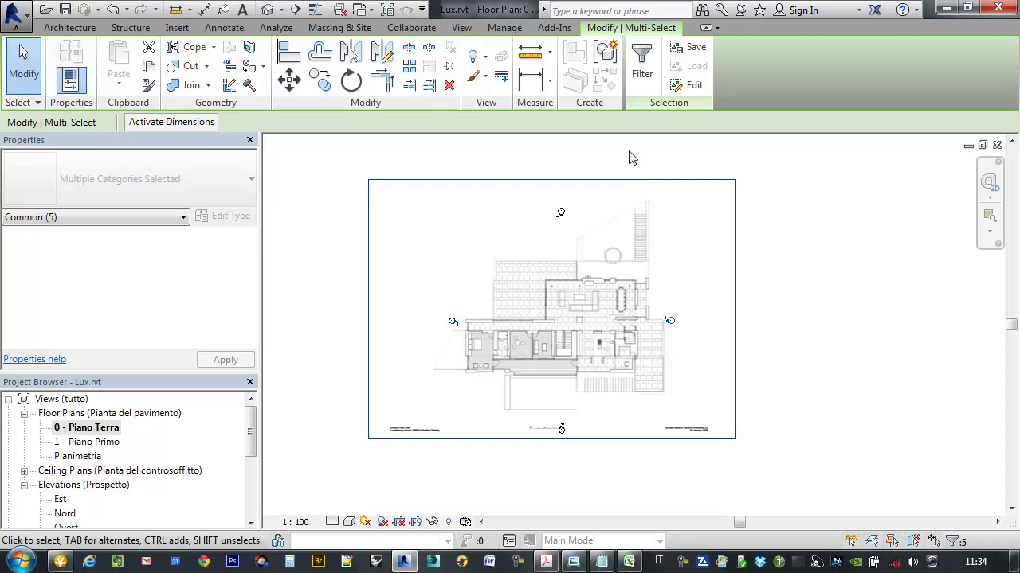
Step: Select only the right (Est) elevation marker and drag it further right
left_click_drag(629, 157, 702, 350)
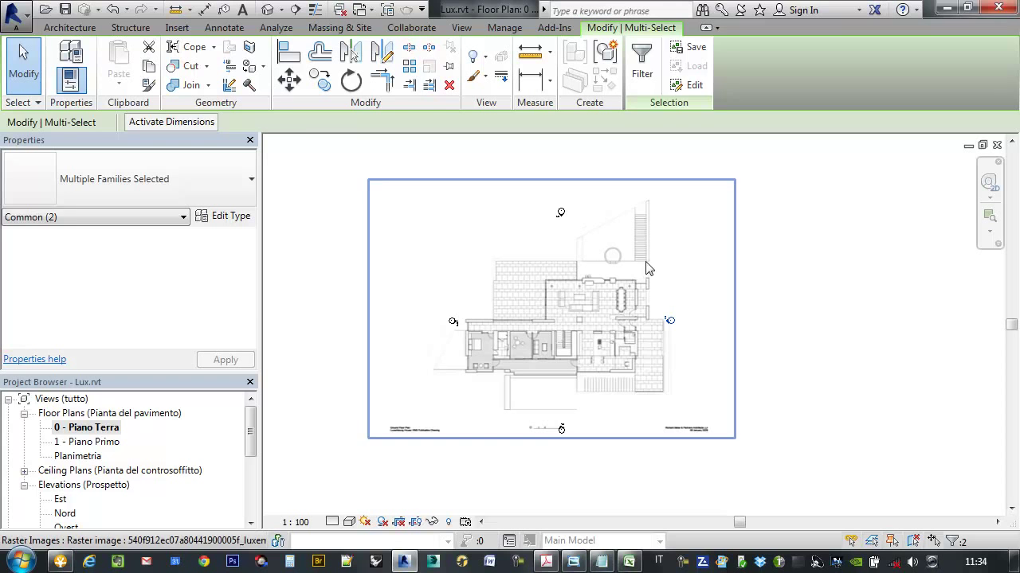
left_click(641, 276)
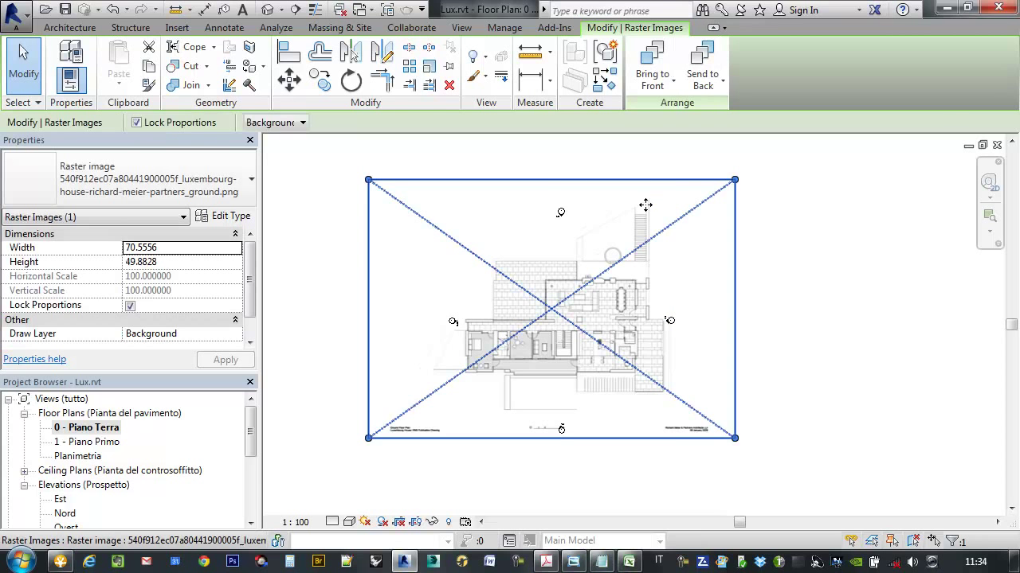
left_click_drag(635, 147, 699, 360)
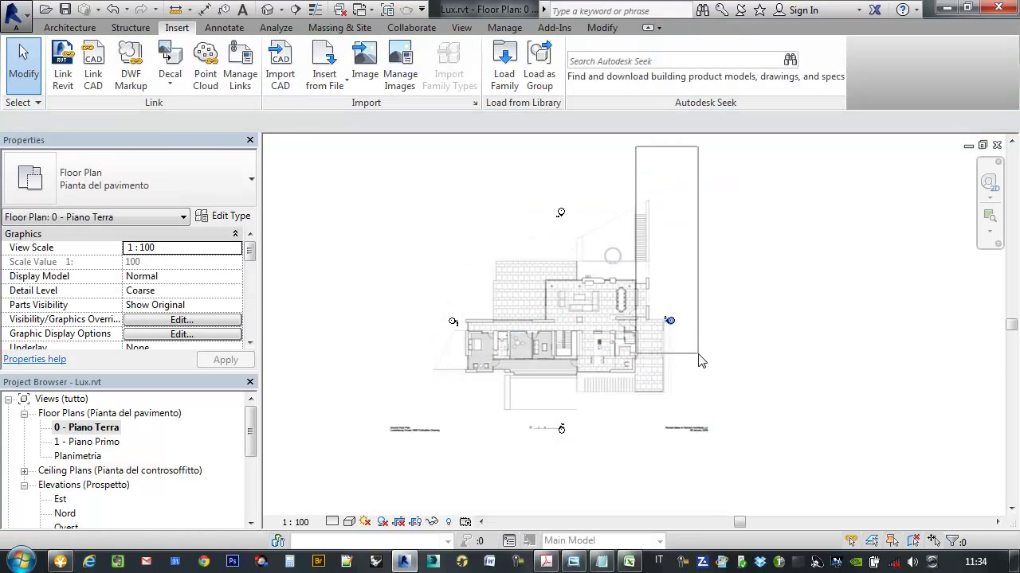
left_click_drag(699, 360, 699, 360)
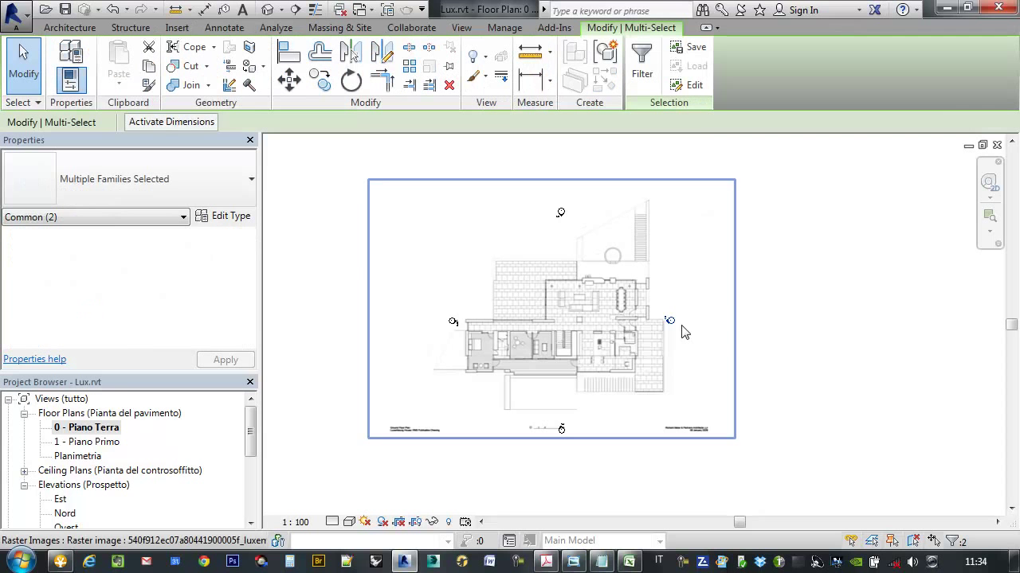
scroll(680, 328, "up", 5)
left_click_drag(668, 320, 867, 323)
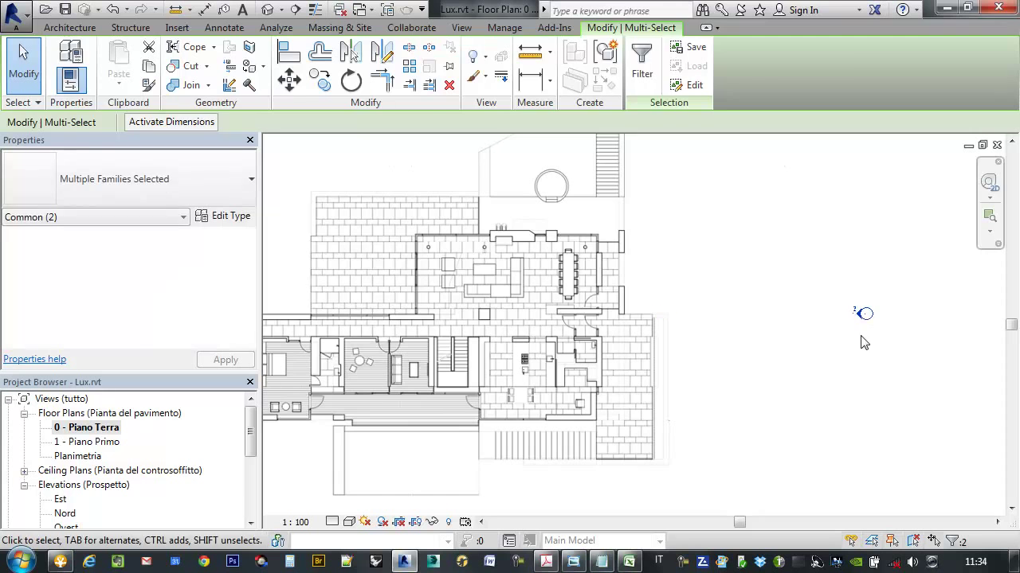
key("Escape")
Step: Select the left (Ovest) elevation marker and drag it further left
scroll(867, 323, "down", 3)
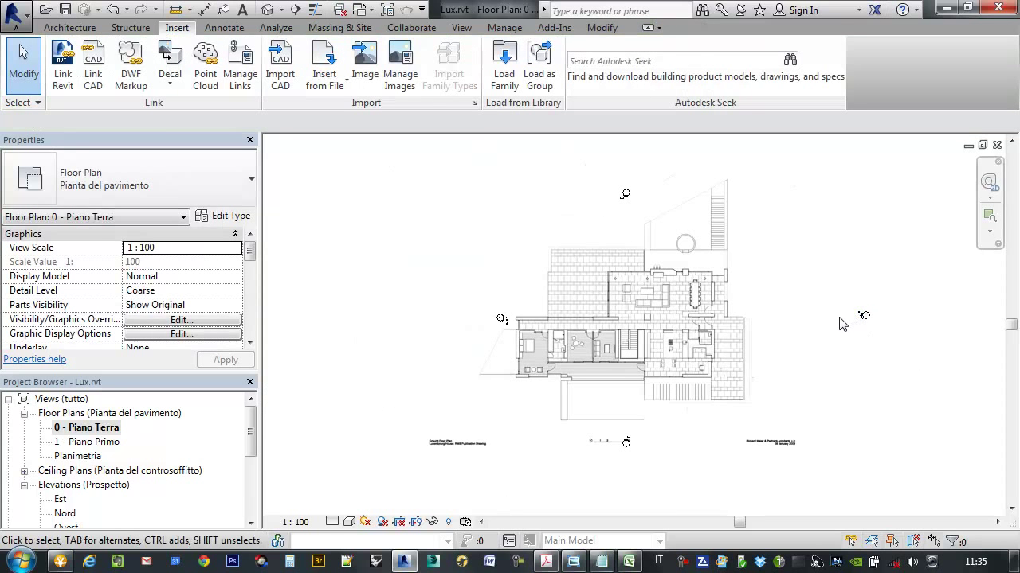
left_click_drag(353, 285, 564, 360)
left_click_drag(500, 321, 417, 320)
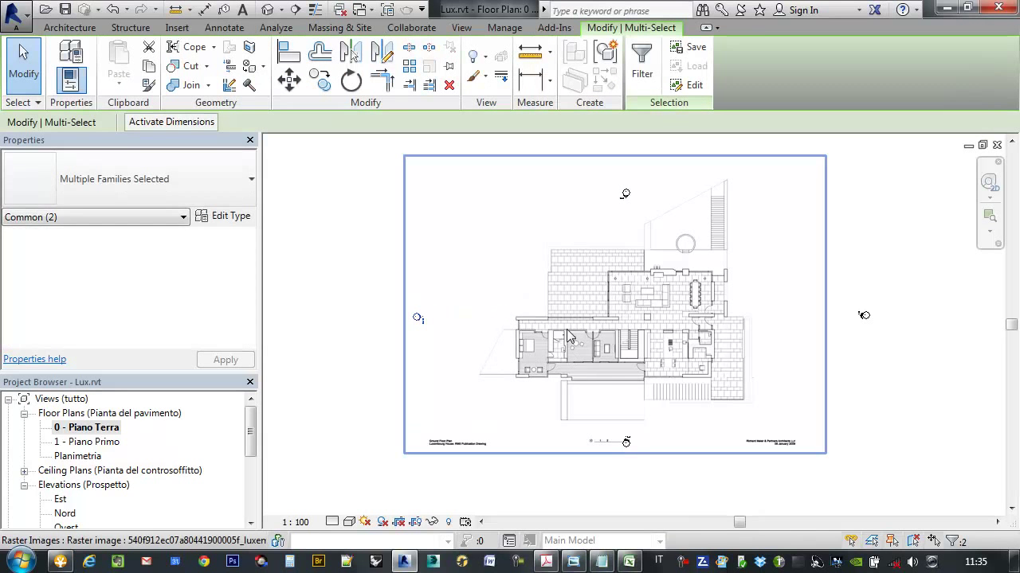
left_click(797, 360)
mouse_move(826, 369)
middle_mouse_down()
mouse_move(861, 348)
mouse_move(856, 380)
middle_mouse_up()
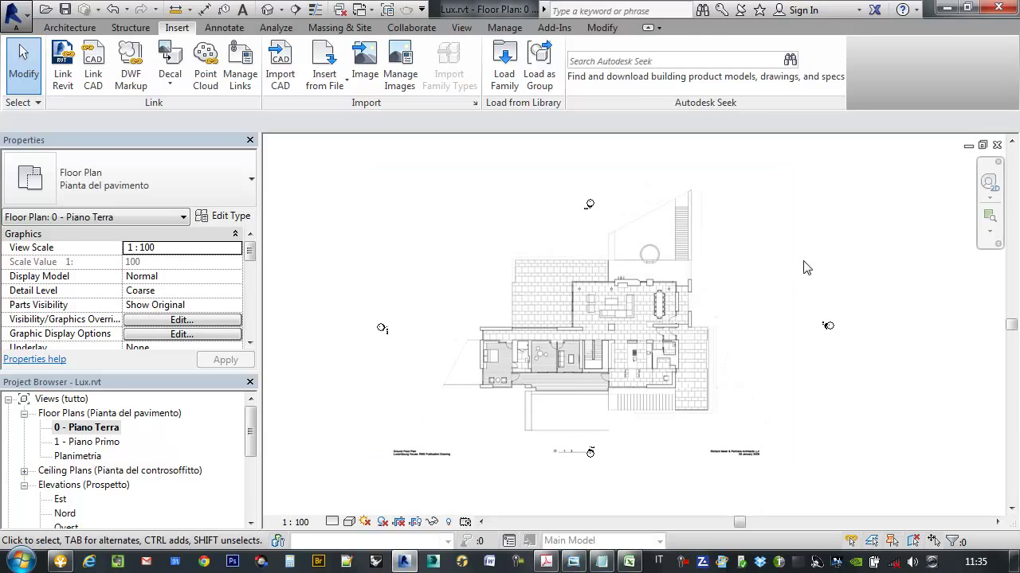
left_click(713, 287)
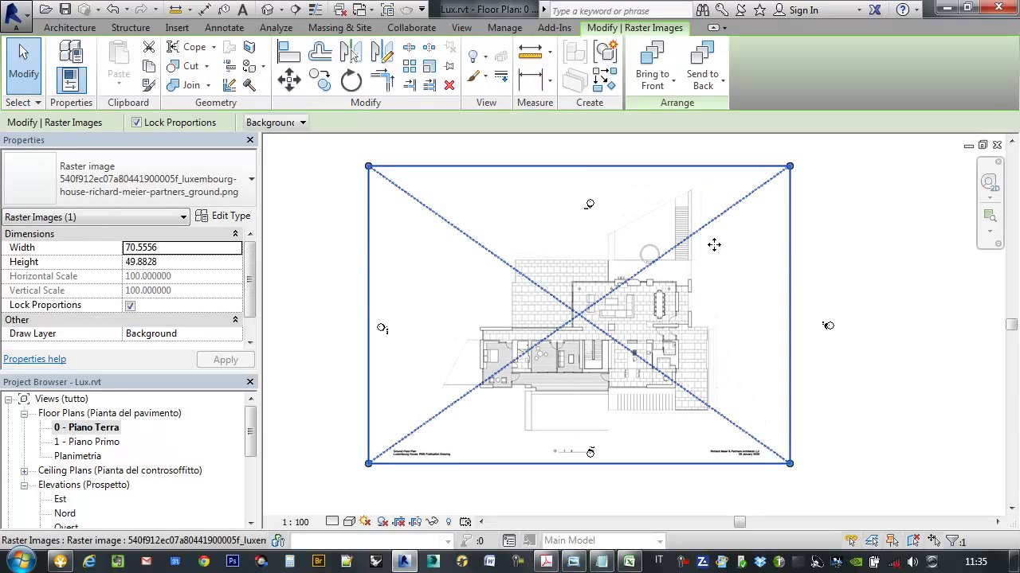
middle_click_drag(598, 414, 606, 306)
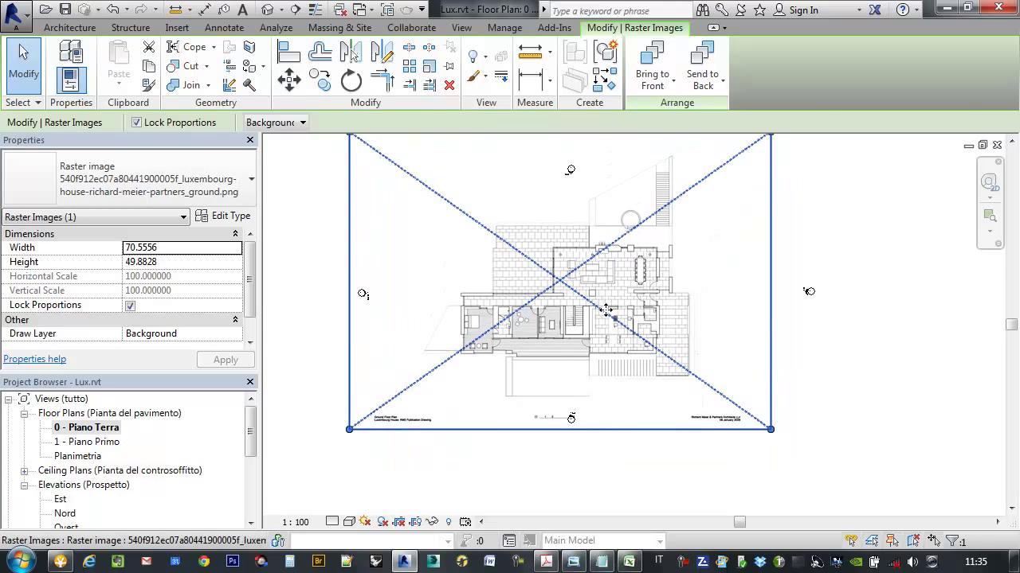
scroll(593, 382, "up", 4)
scroll(581, 406, "up", 3)
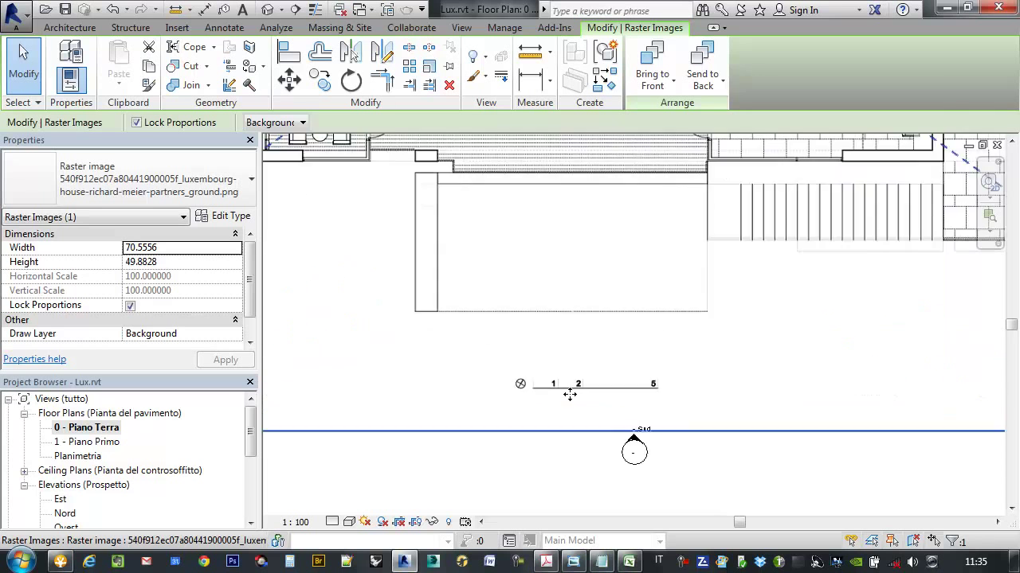
scroll(569, 395, "up", 1)
scroll(666, 392, "down", 2)
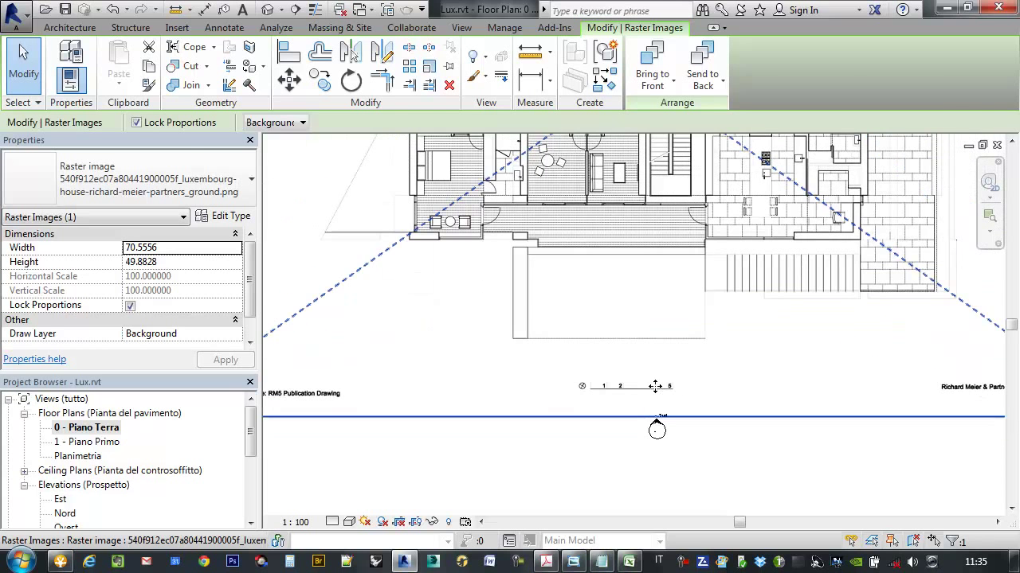
left_click(614, 451)
left_click_drag(625, 447, 588, 379)
left_click(565, 454)
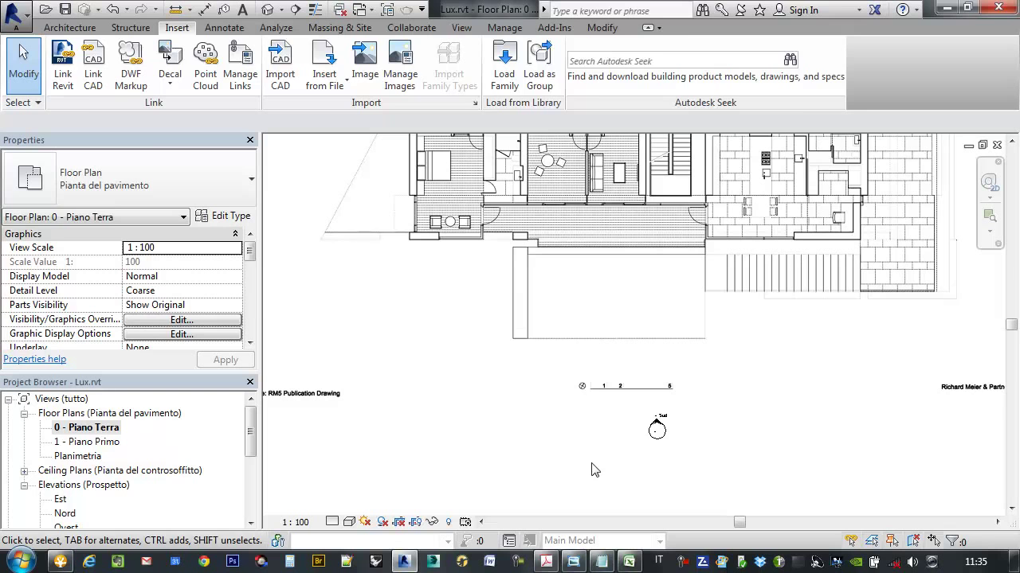
left_click_drag(592, 470, 473, 342)
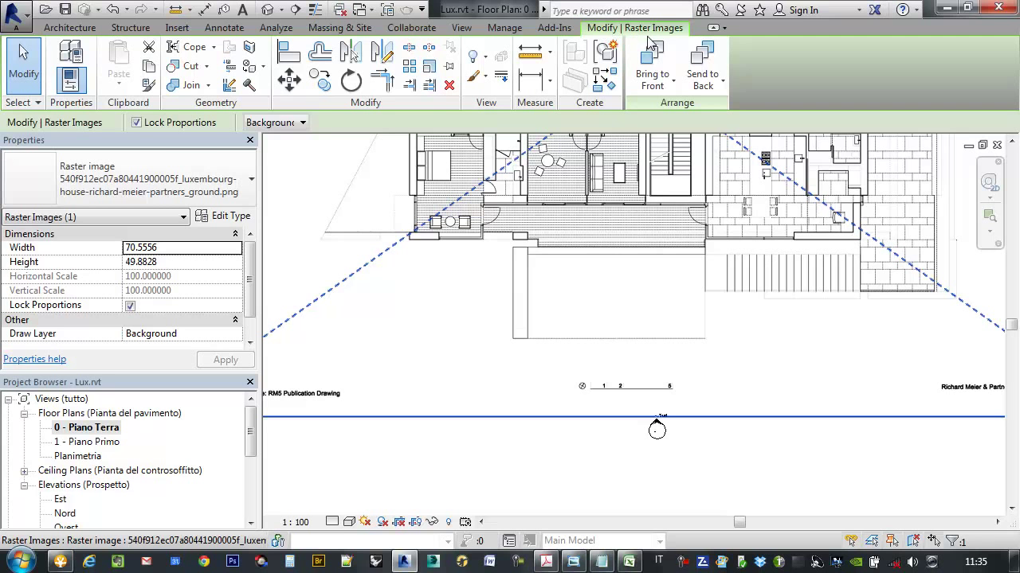
left_click(587, 422)
mouse_move(583, 483)
left_mouse_down()
mouse_move(482, 368)
mouse_move(476, 348)
left_mouse_up()
scroll(551, 327, "down", 2)
middle_click_drag(656, 203, 645, 243)
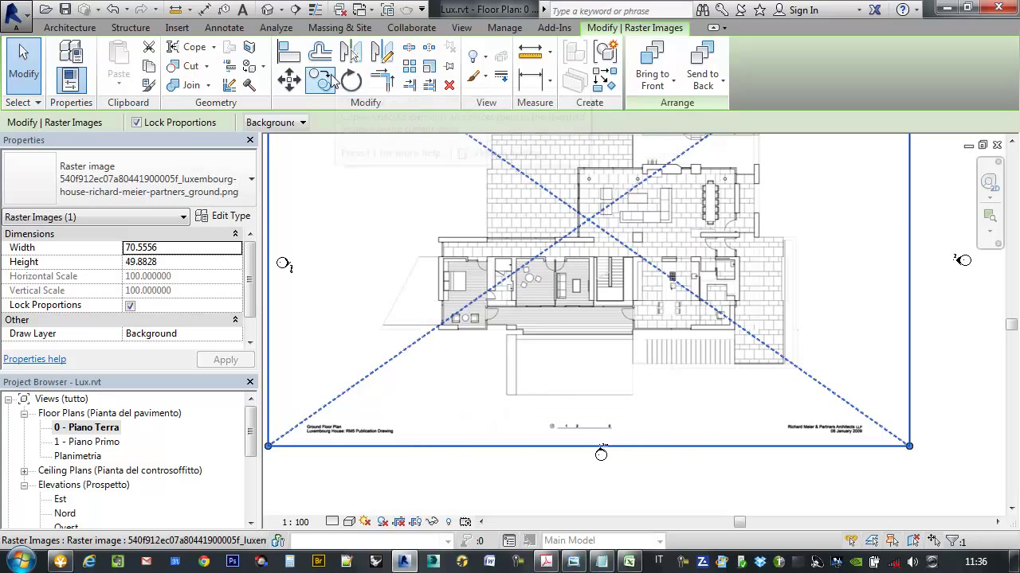
Step: Select the ground-floor image and start the Scale command on it
left_click(467, 483)
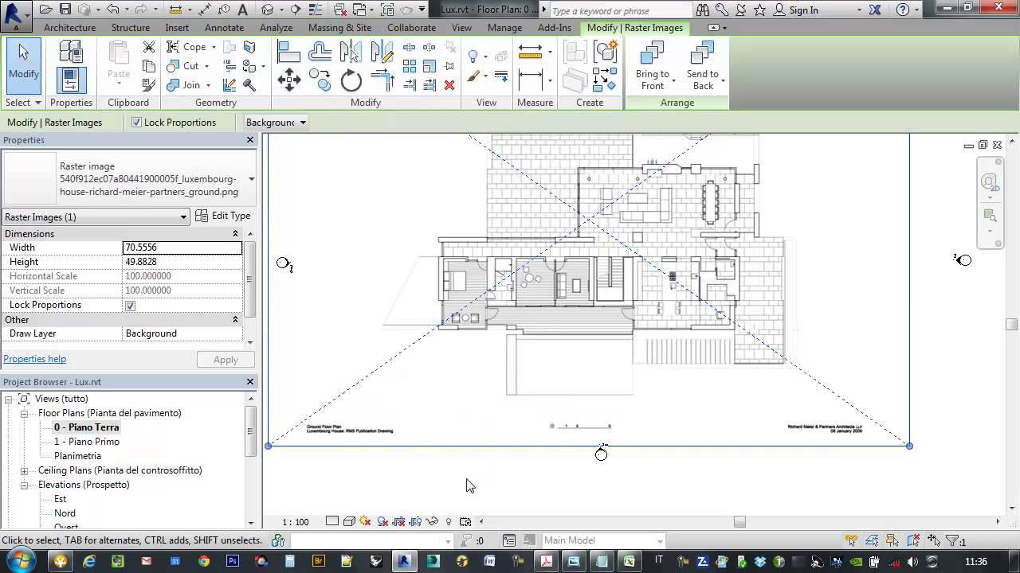
left_click(374, 338)
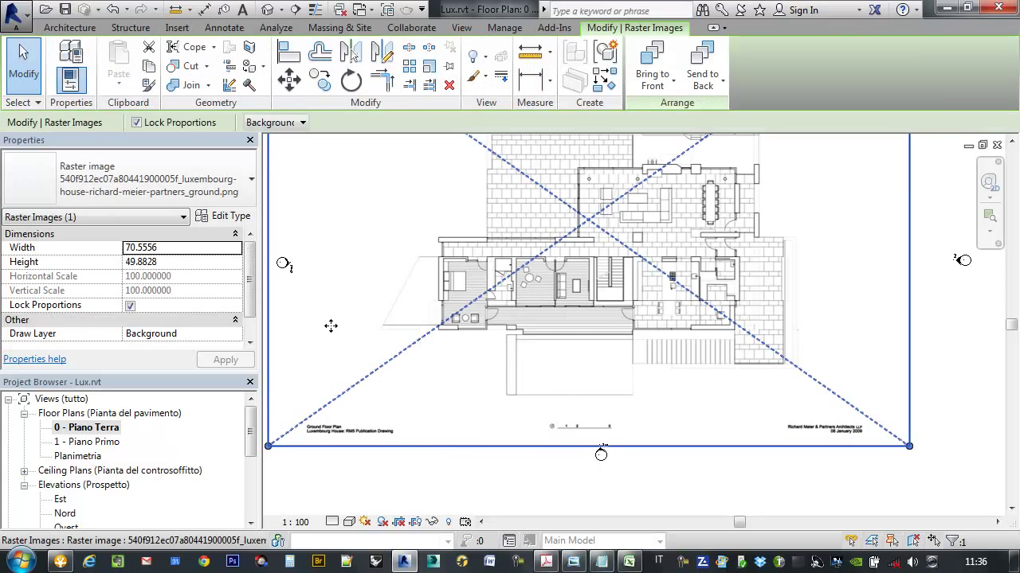
mouse_move(399, 341)
middle_mouse_down()
mouse_move(493, 366)
mouse_move(422, 328)
middle_mouse_up()
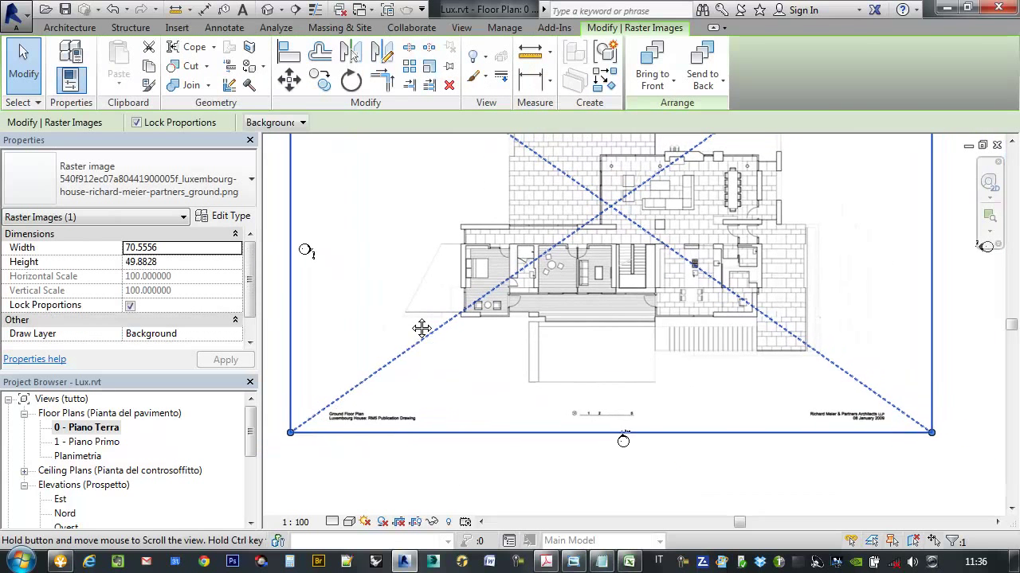
mouse_move(512, 471)
left_mouse_down()
mouse_move(426, 372)
mouse_move(428, 360)
left_mouse_up()
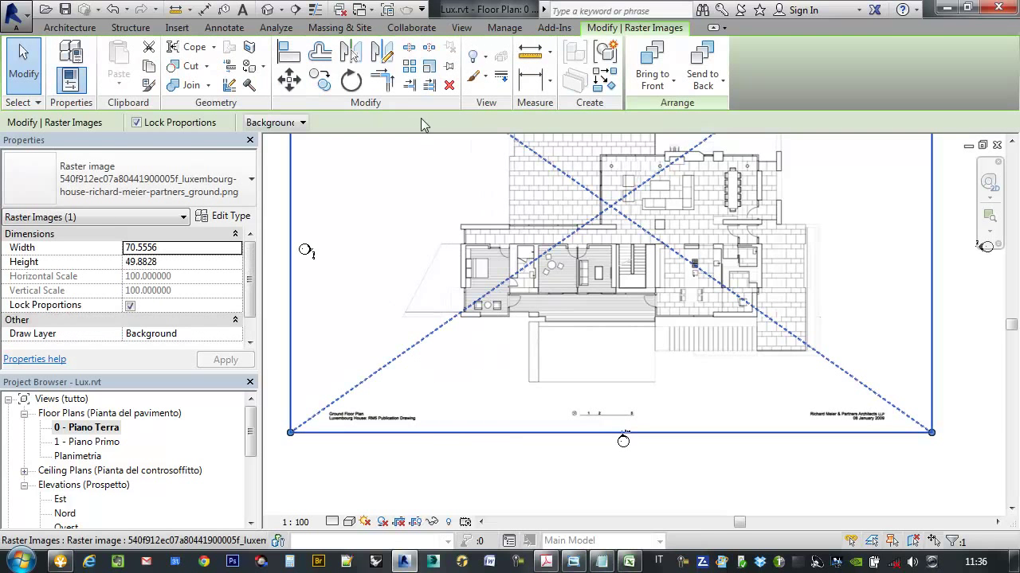
left_click(429, 68)
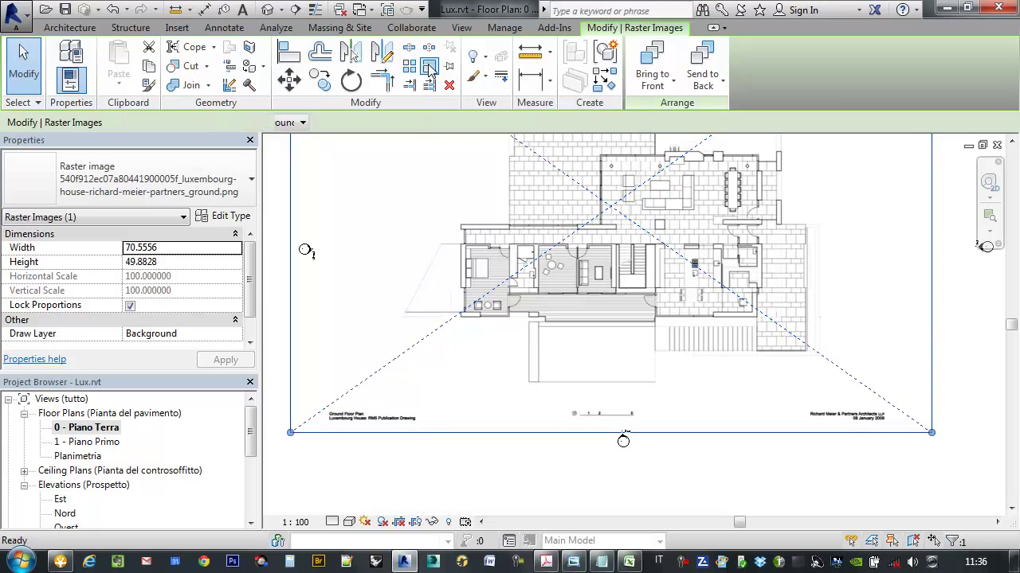
middle_click_drag(648, 423, 601, 354)
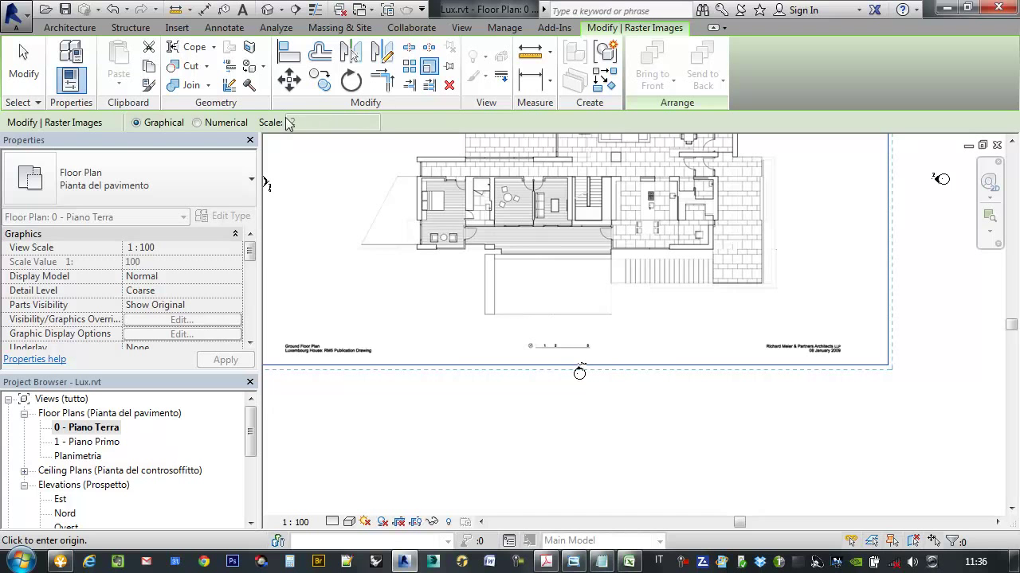
key("Escape")
key("Escape")
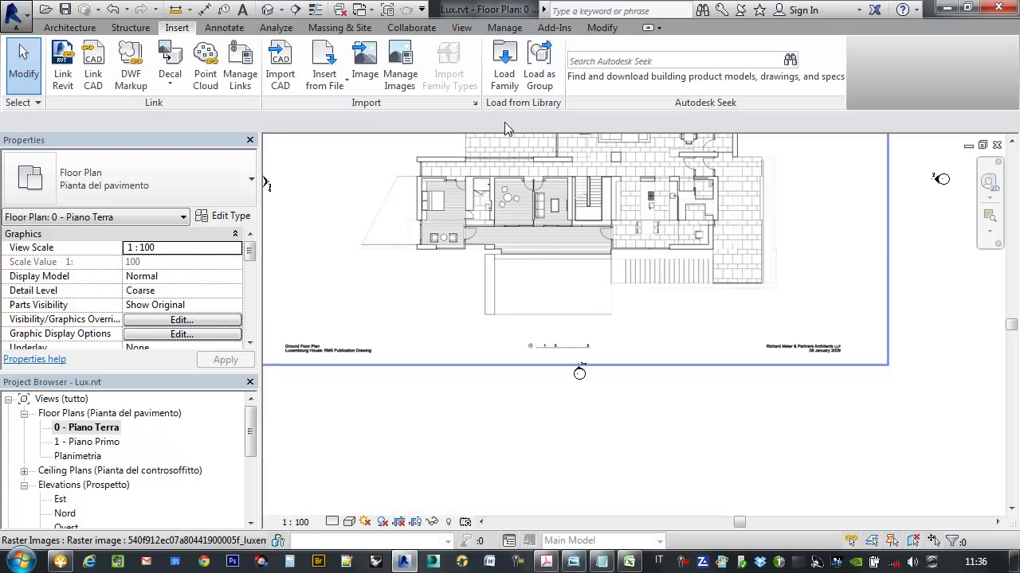
left_click_drag(549, 402, 442, 285)
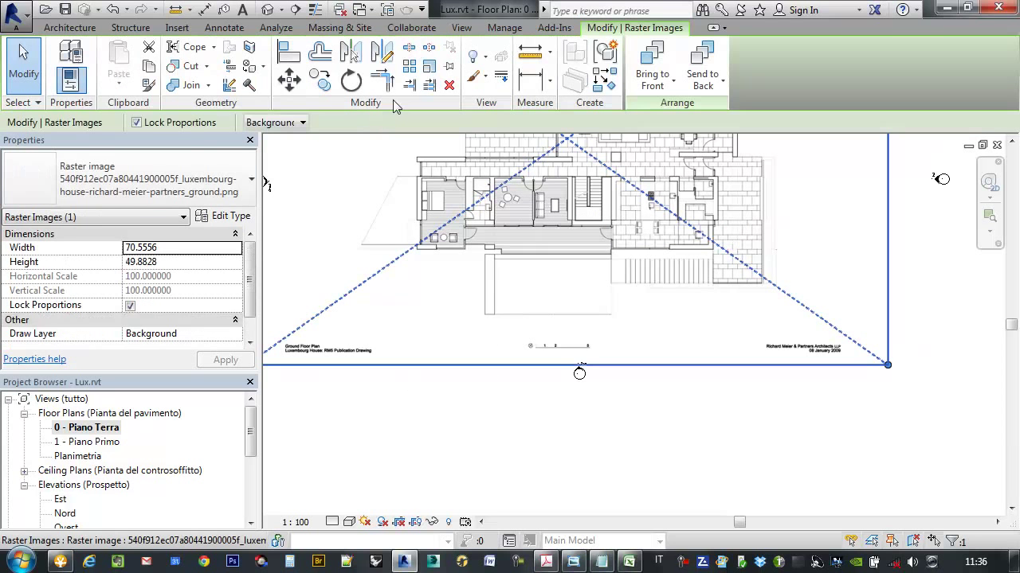
left_click(428, 66)
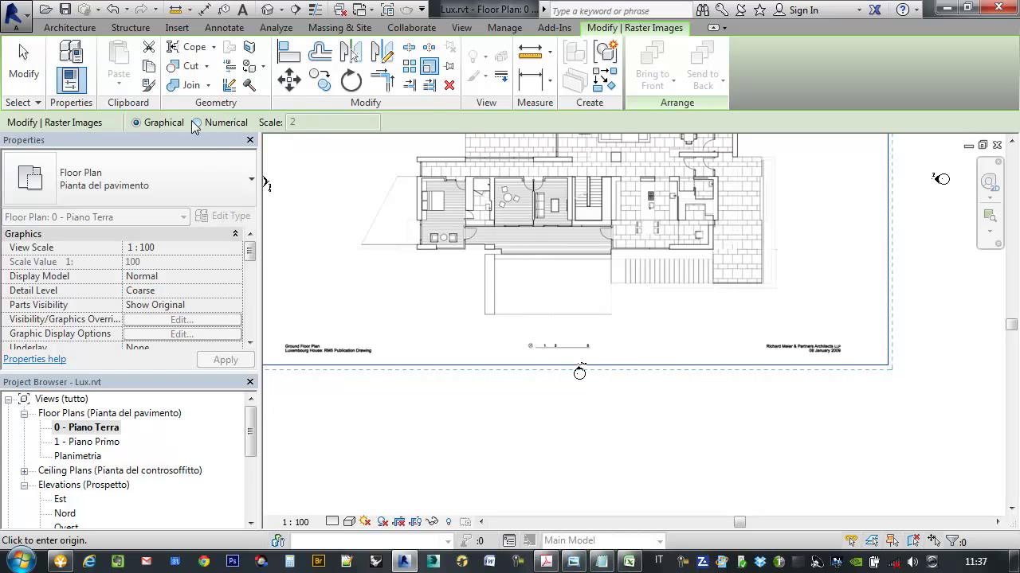
Step: Keep scaling in graphical mode and zoom in on the drawing's scale bar
left_click(211, 123)
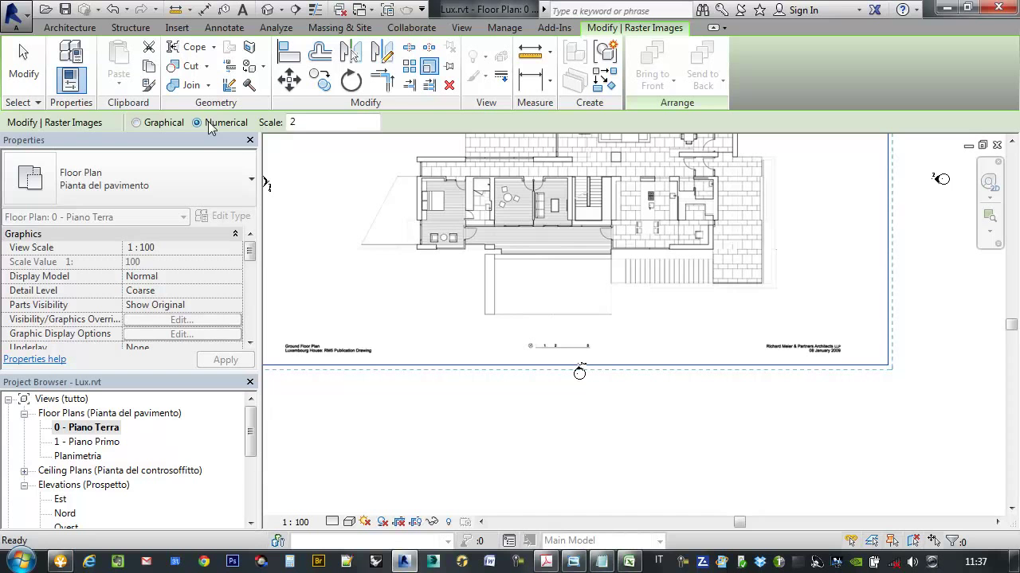
left_click(154, 124)
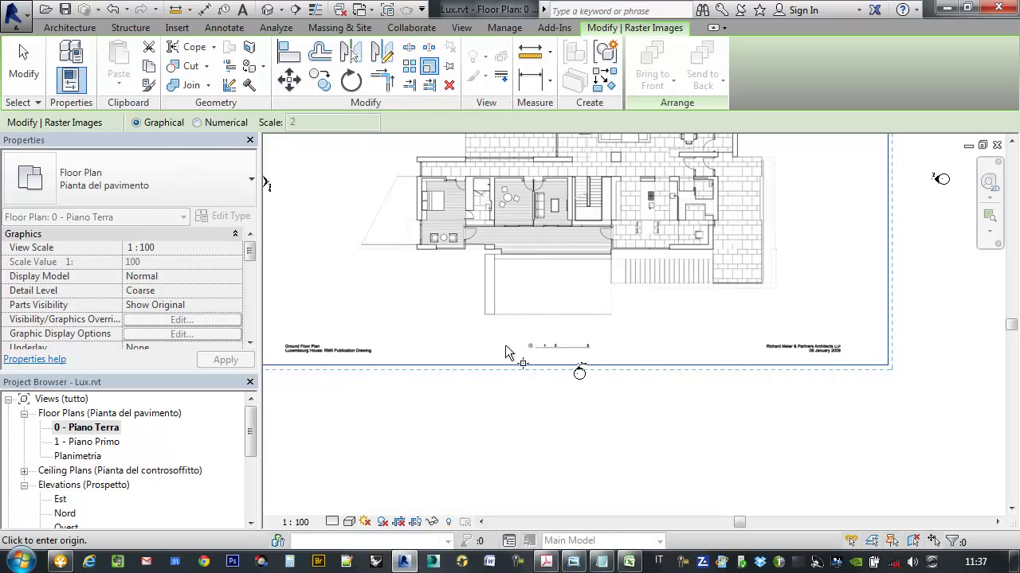
scroll(517, 351, "up", 5)
scroll(528, 299, "up", 3)
middle_click_drag(546, 325, 439, 303)
scroll(407, 293, "down", 2)
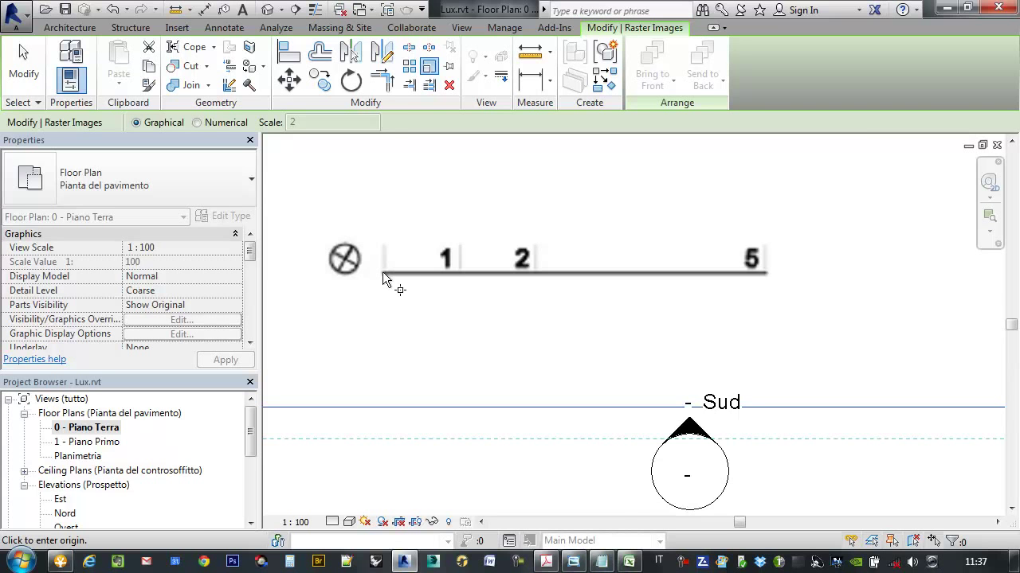
scroll(383, 271, "up", 1)
scroll(363, 288, "up", 2)
scroll(368, 293, "up", 2)
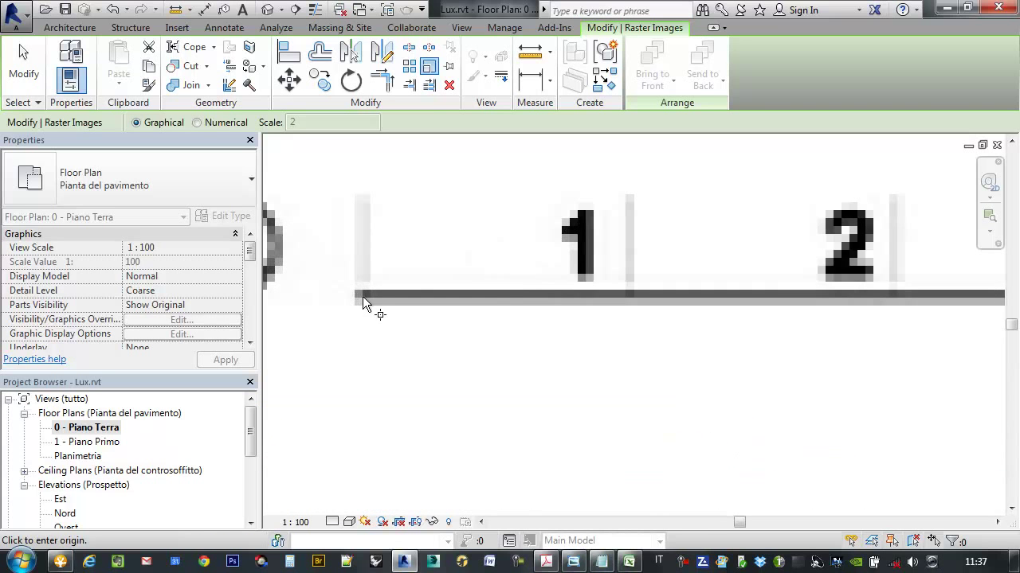
Step: Set the scaling origin exactly at the scale bar's 0 mark
left_click(362, 298)
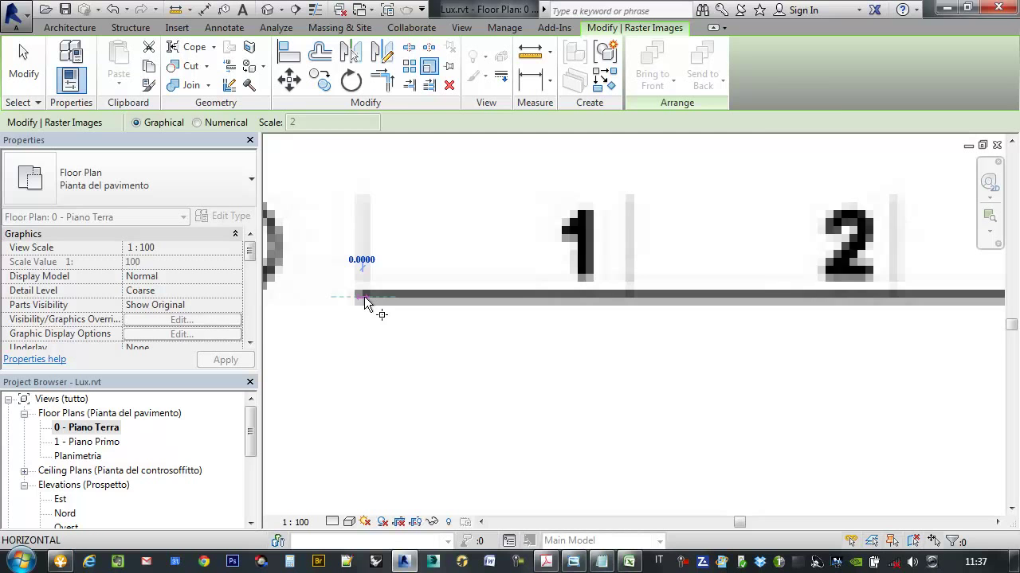
scroll(364, 301, "up", 2)
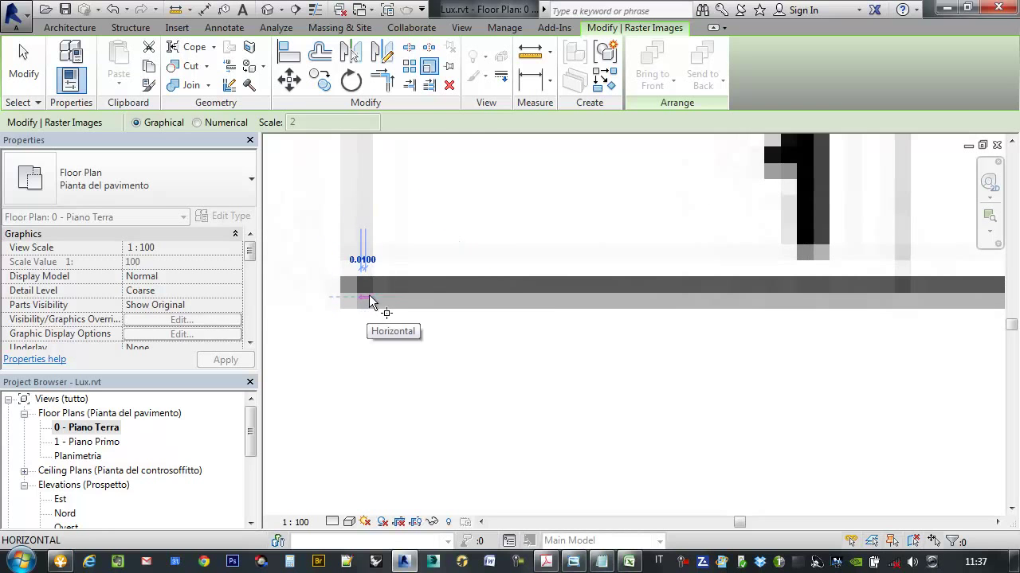
left_click(370, 299)
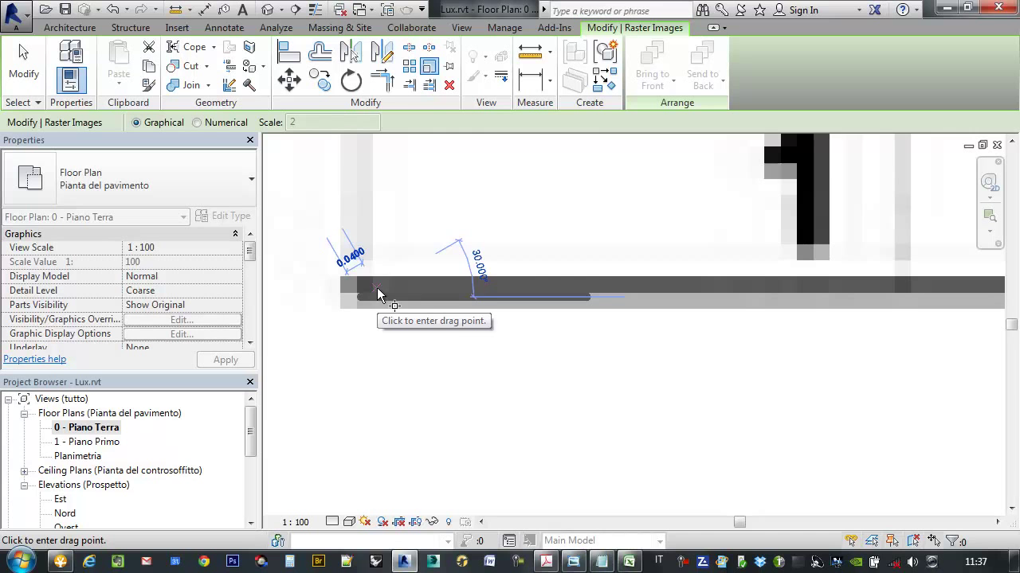
left_click(358, 298)
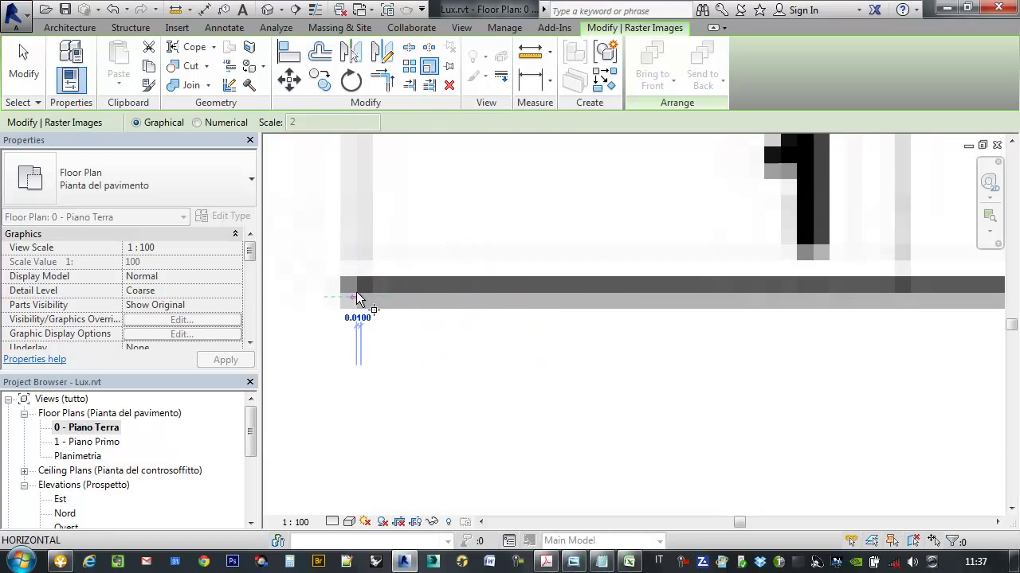
scroll(371, 303, "down", 2)
scroll(369, 309, "down", 2)
scroll(369, 309, "down", 1)
scroll(806, 302, "up", 2)
scroll(806, 307, "up", 2)
scroll(805, 309, "up", 2)
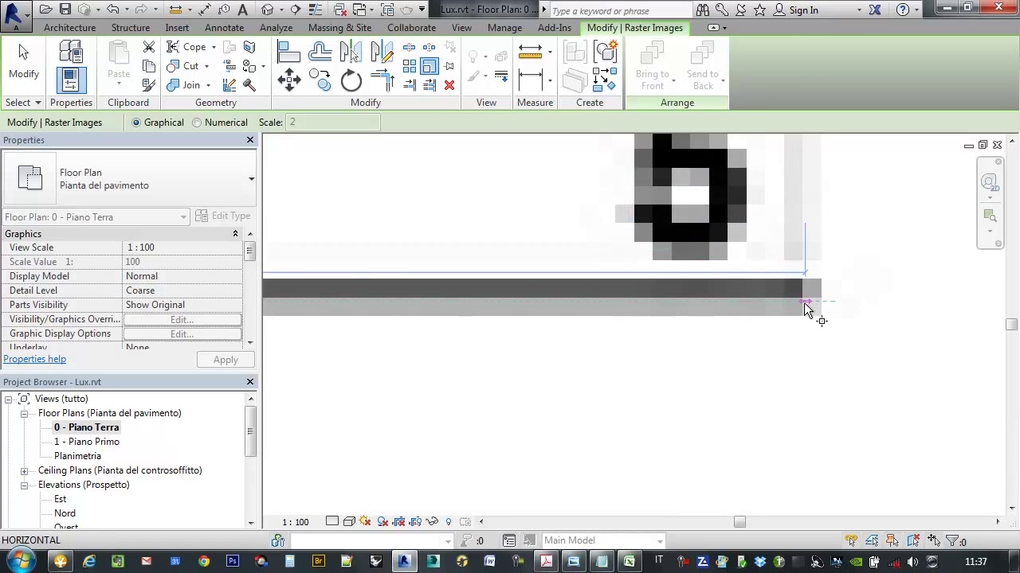
scroll(806, 306, "down", 2)
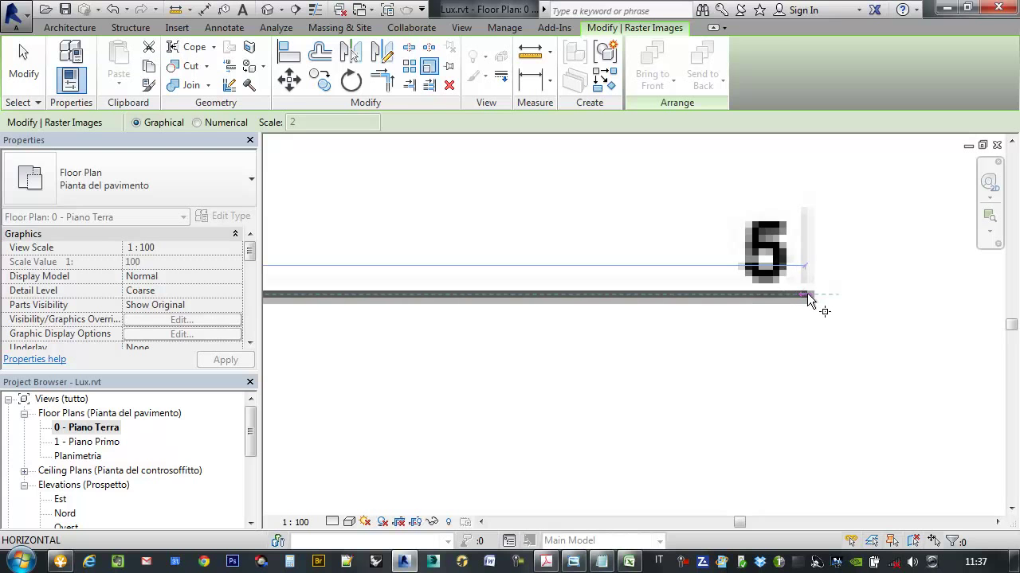
Step: Pick the scale bar's 5 mark as reference and enter 5 as the new length
left_click(806, 296)
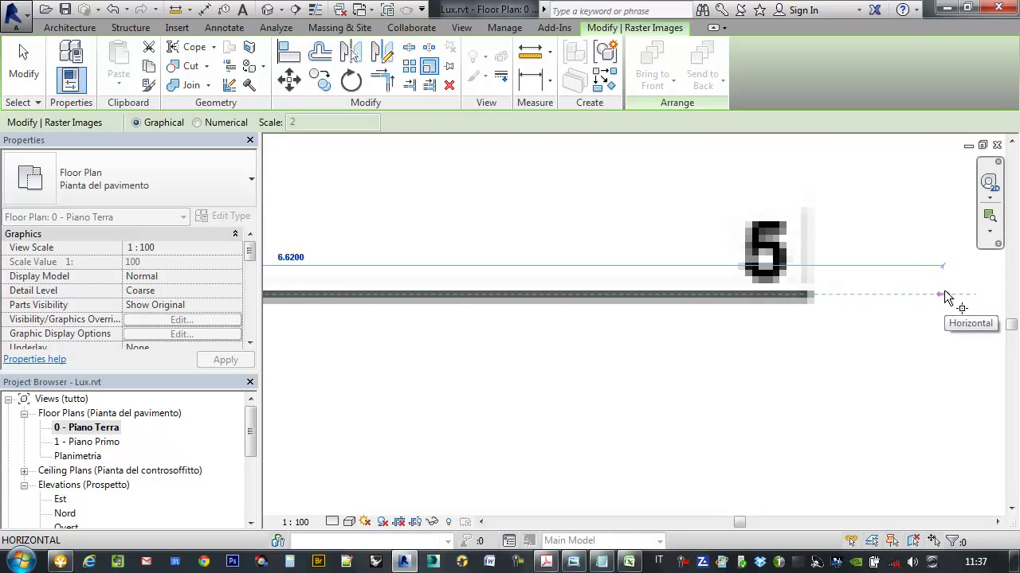
scroll(857, 298, "up", 3)
scroll(818, 309, "up", 2)
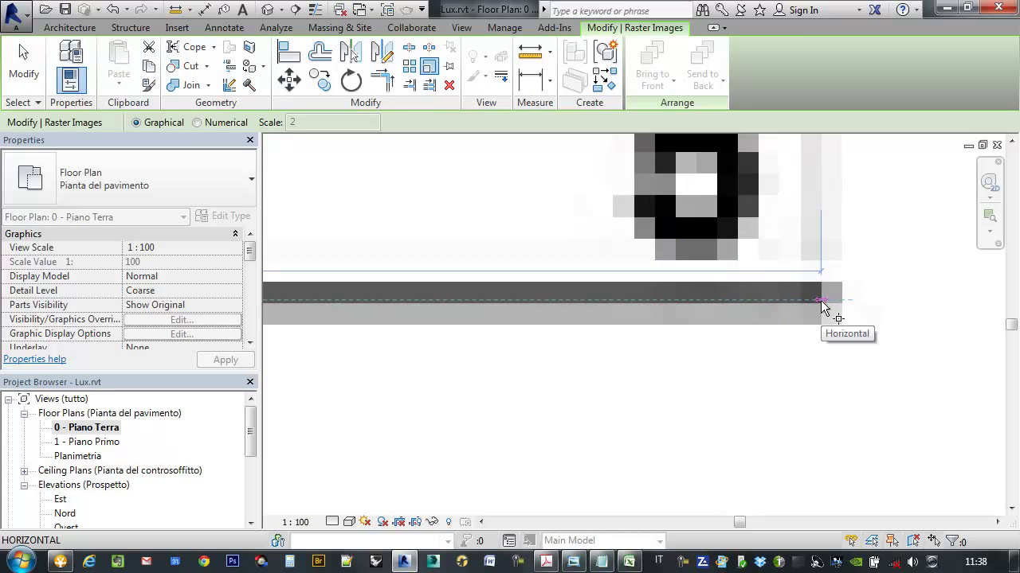
left_click(820, 300)
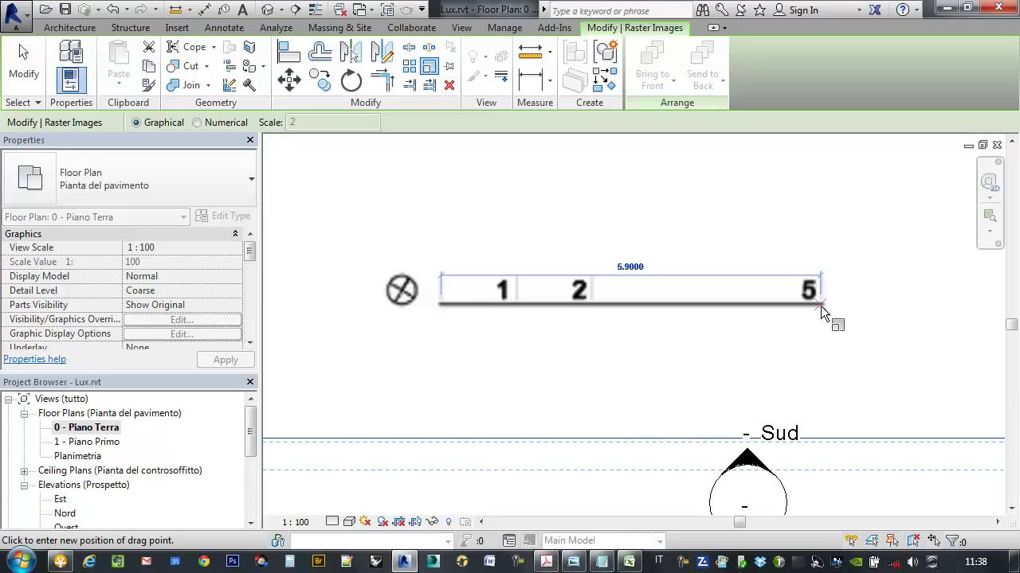
type("5")
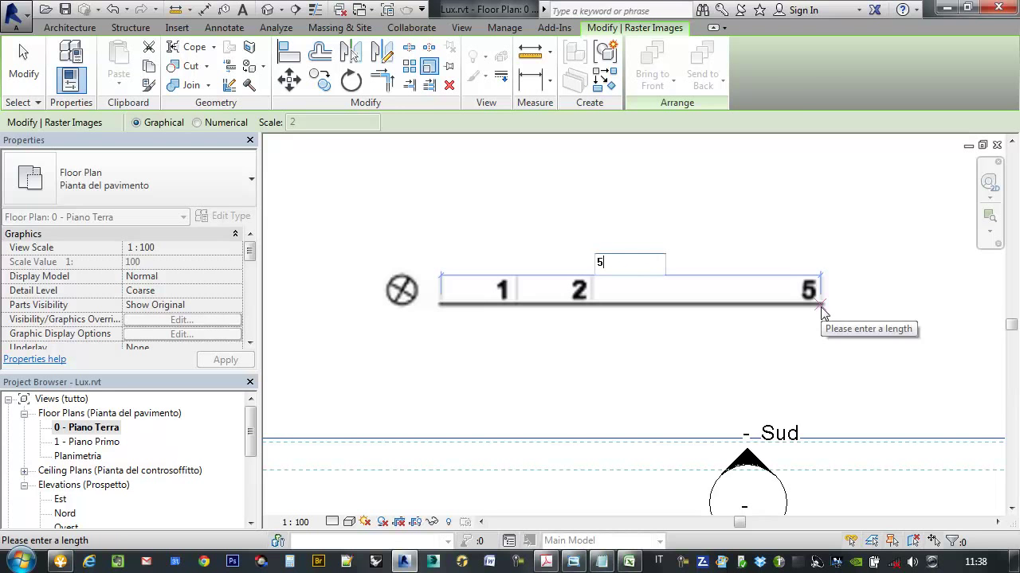
key("Return")
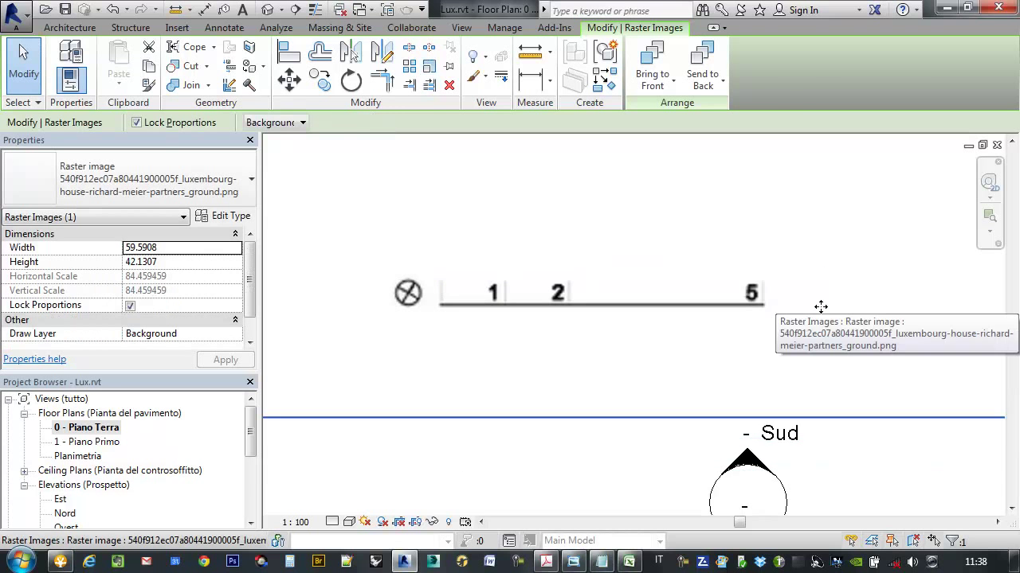
Step: Select the image and try measuring from the scale bar's zero point
scroll(607, 313, "down", 5)
mouse_move(613, 312)
middle_mouse_down()
mouse_move(696, 335)
mouse_move(692, 318)
middle_mouse_up()
key("Escape")
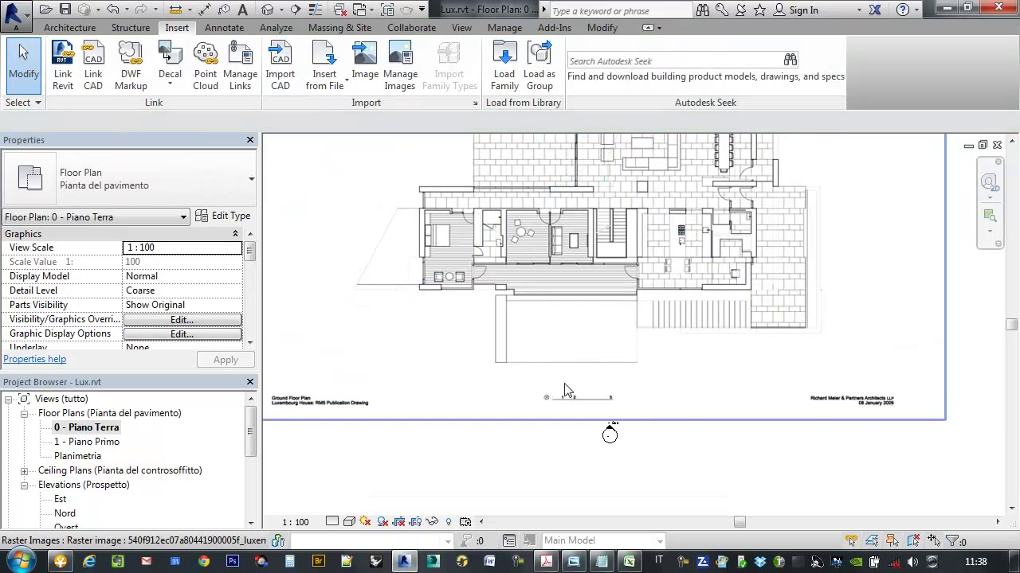
scroll(576, 427, "up", 3)
left_click(577, 416)
scroll(531, 414, "up", 2)
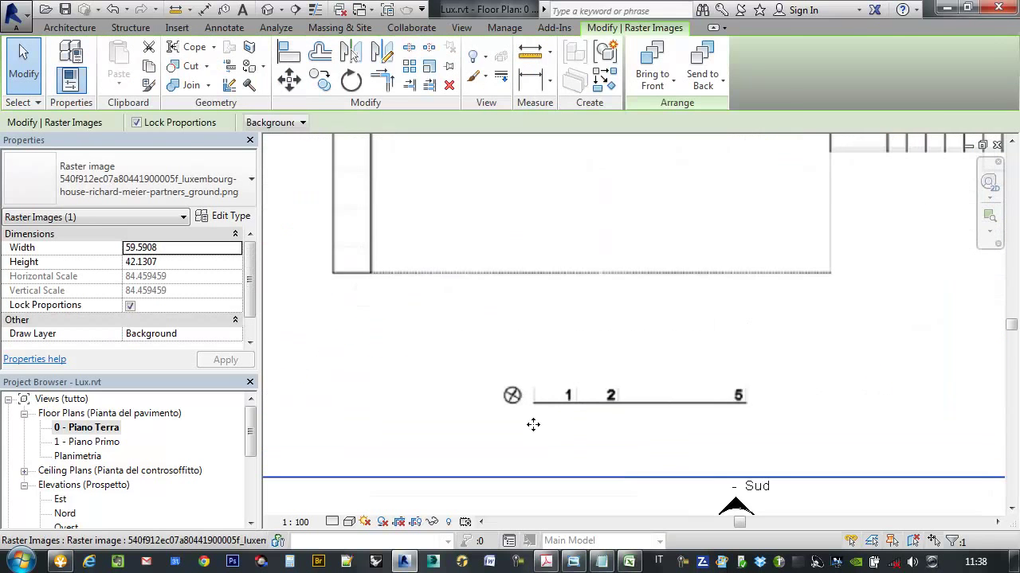
middle_click_drag(732, 427, 689, 379)
left_click(532, 52)
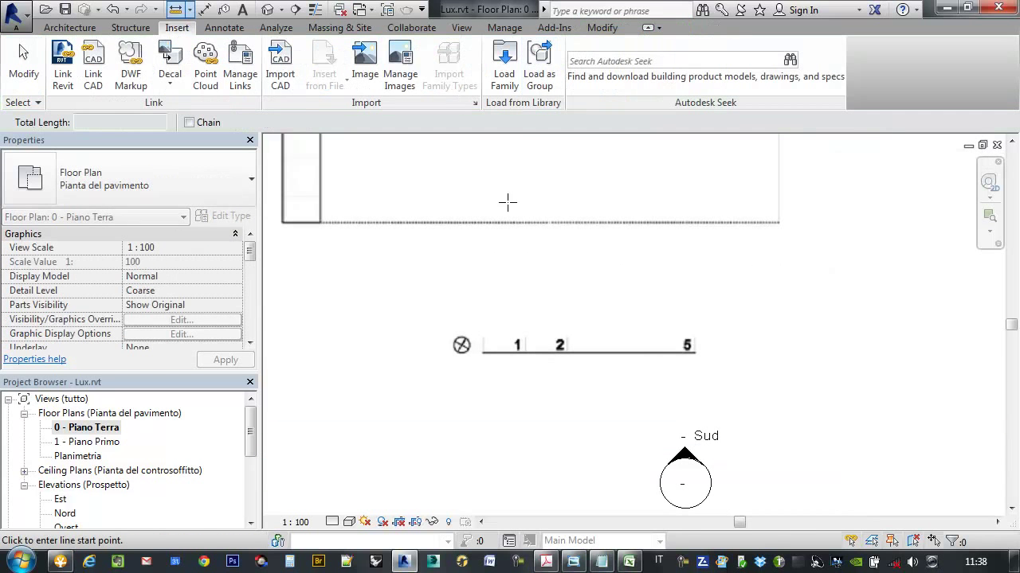
left_click(482, 366)
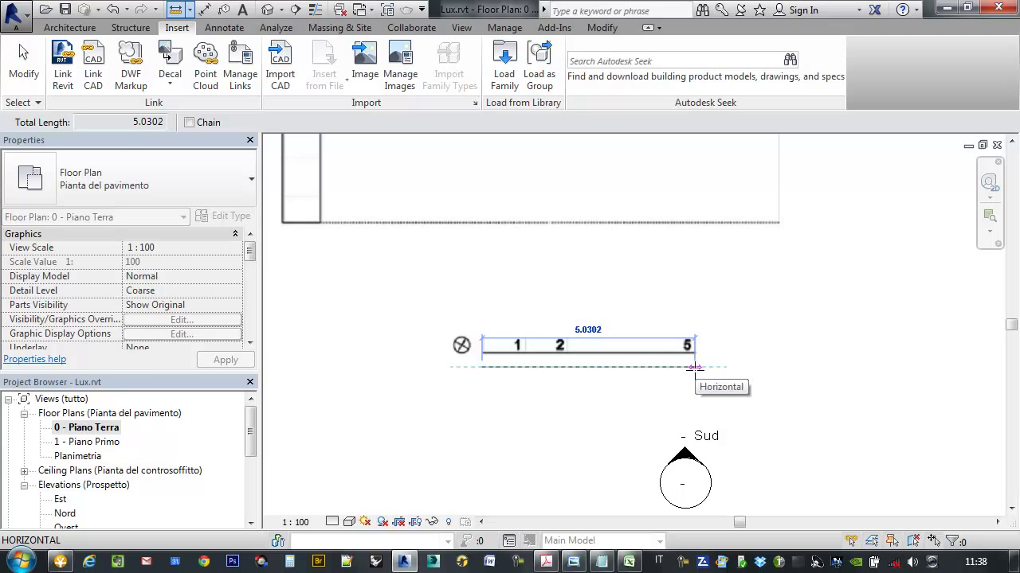
key("Escape")
Step: Measure again starting from the scale bar's zero mark, then cancel
scroll(573, 390, "up", 2)
scroll(557, 358, "up", 2)
scroll(502, 253, "up", 1)
scroll(502, 253, "down", 2)
left_click(498, 359)
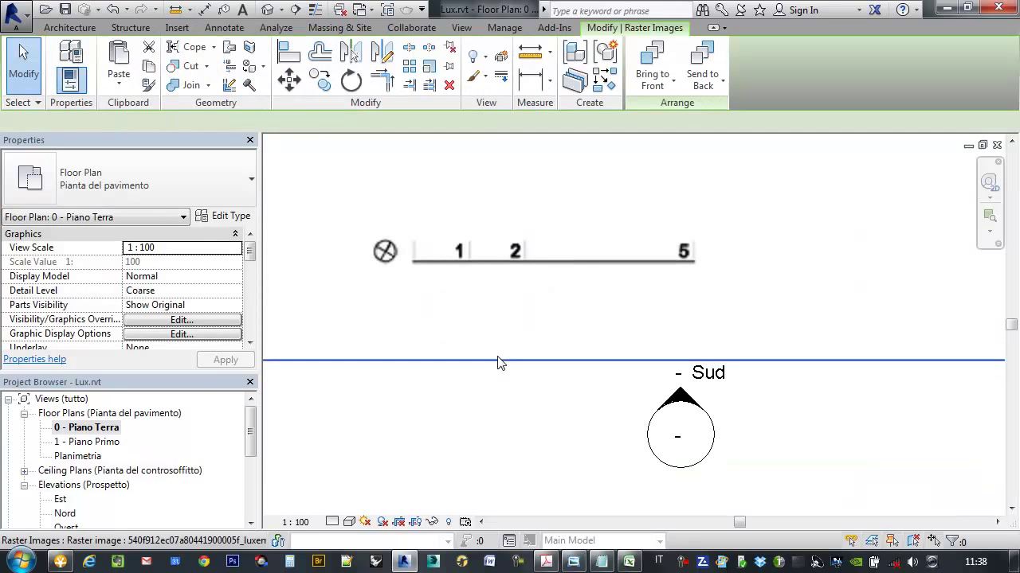
left_click(533, 59)
scroll(439, 287, "up", 2)
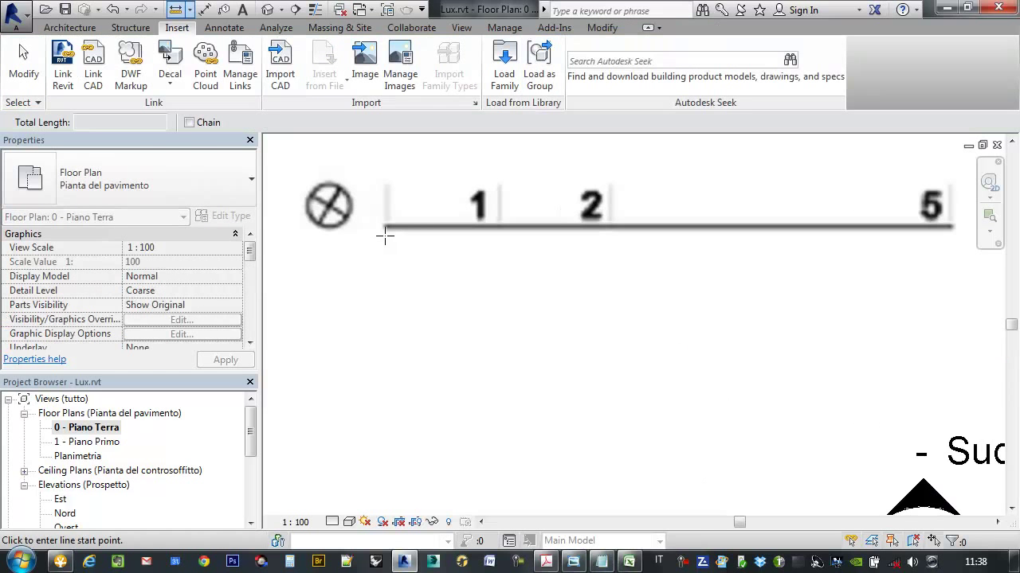
left_click(385, 237)
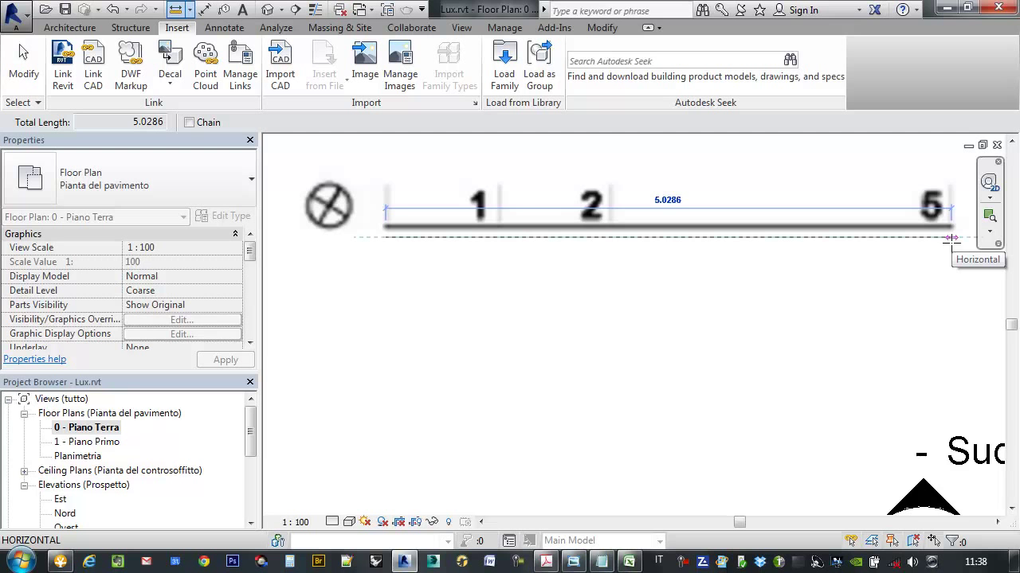
key("Escape")
key("Escape")
Step: Measure the stair wall thickness, about 0.27, from the wall edge
scroll(796, 279, "down", 2)
scroll(537, 280, "down", 4)
middle_click_drag(537, 280, 573, 400)
scroll(574, 400, "up", 2)
scroll(560, 328, "up", 2)
scroll(589, 303, "up", 2)
middle_click_drag(602, 283, 582, 276)
scroll(593, 255, "up", 3)
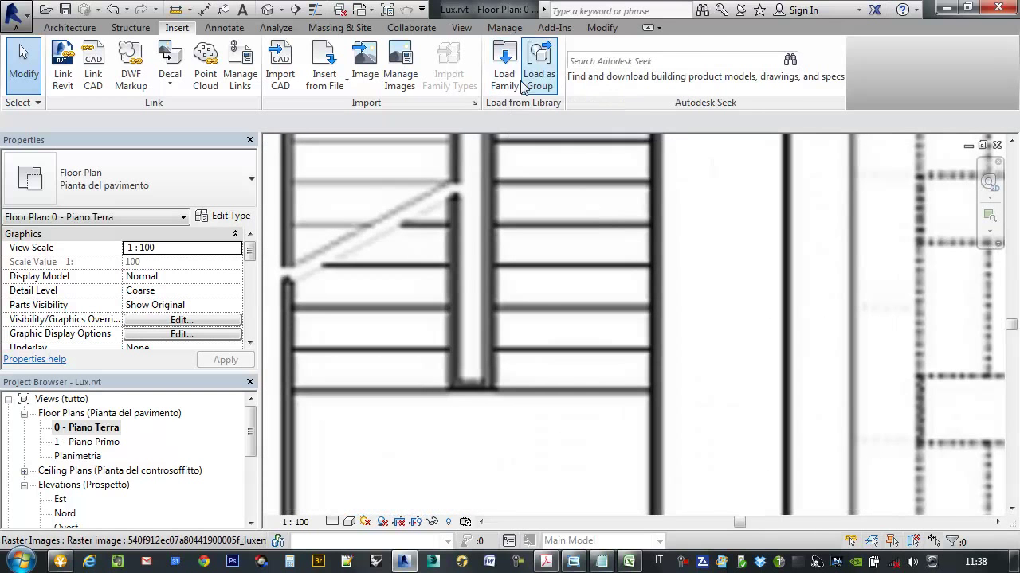
left_click(544, 274)
left_click(530, 53)
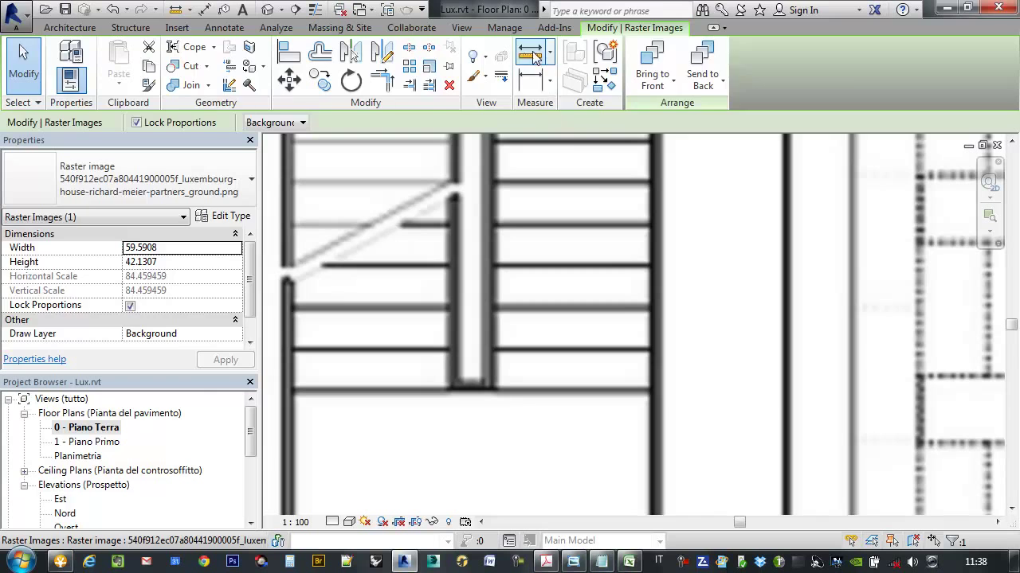
left_click(650, 181)
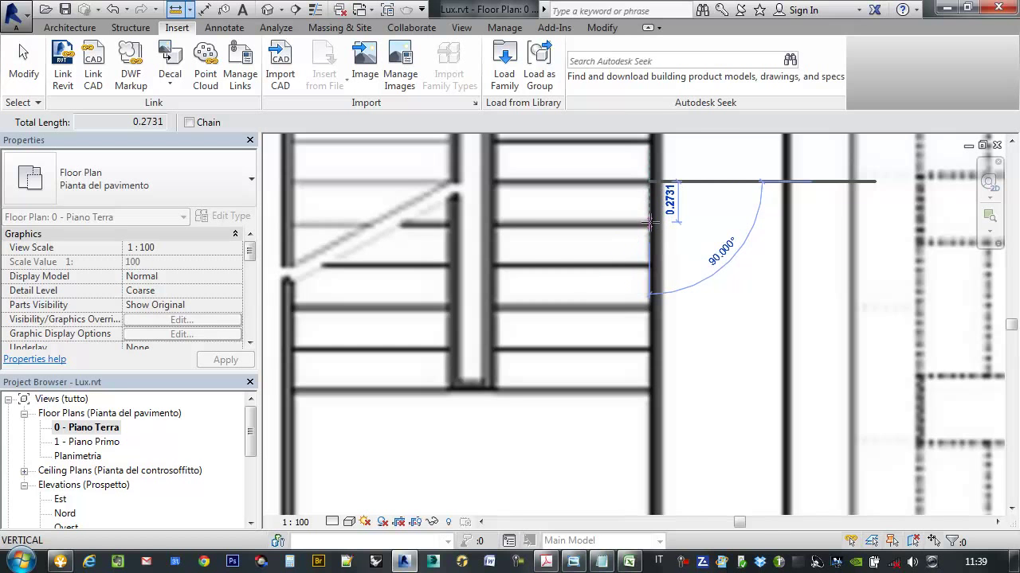
key("Escape")
key("Escape")
Step: Zoom out to the whole rescaled plan framed by the four elevation markers
scroll(648, 222, "down", 3)
scroll(595, 238, "down", 3)
scroll(610, 280, "down", 2)
middle_click_drag(610, 280, 604, 308)
scroll(604, 308, "down", 1)
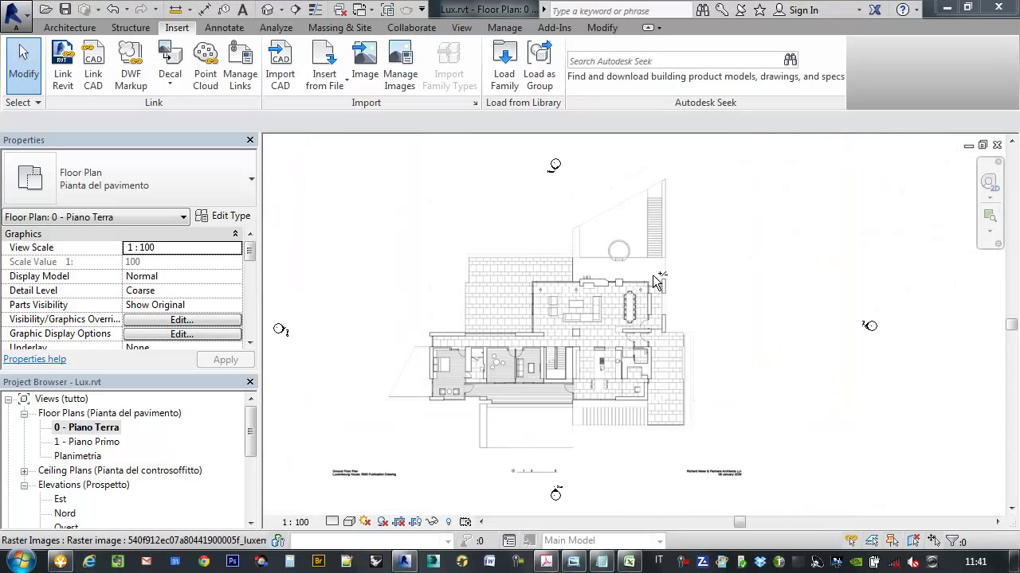
Step: Start the Ref Plane tool and zoom to the building's lower-left corner
left_click(69, 27)
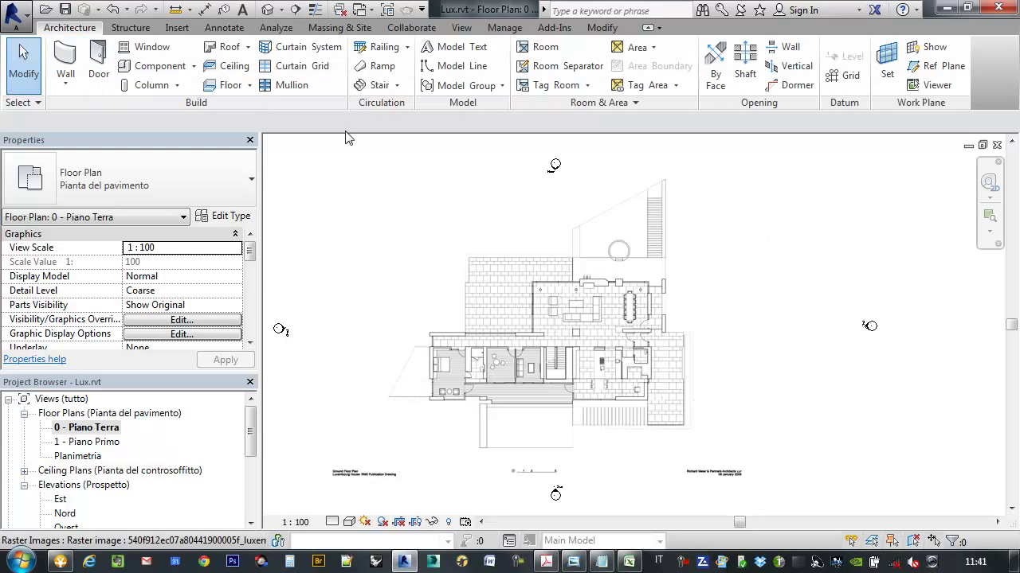
left_click(942, 70)
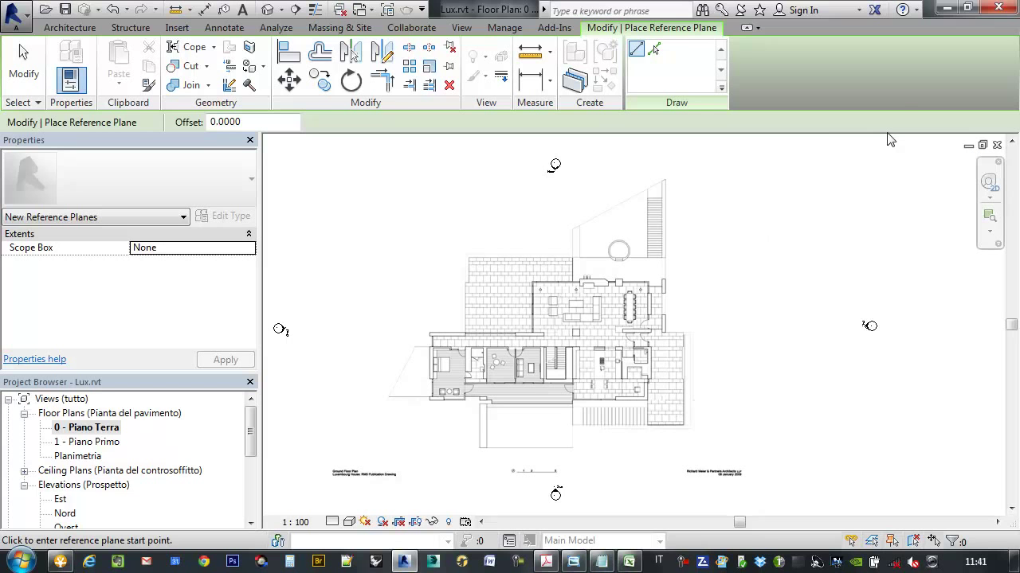
scroll(470, 335, "up", 2)
scroll(470, 334, "up", 2)
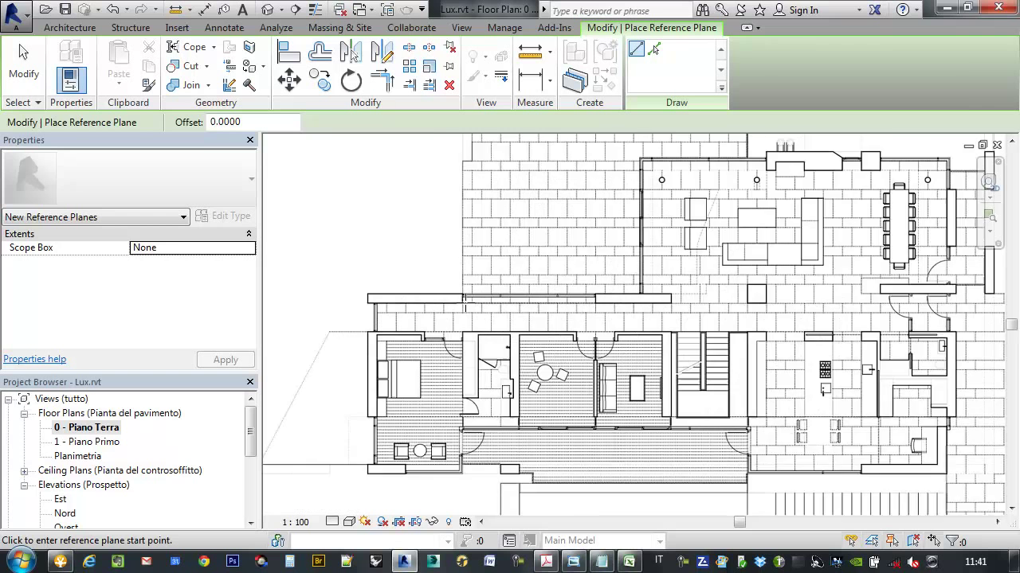
middle_click_drag(461, 307, 415, 213)
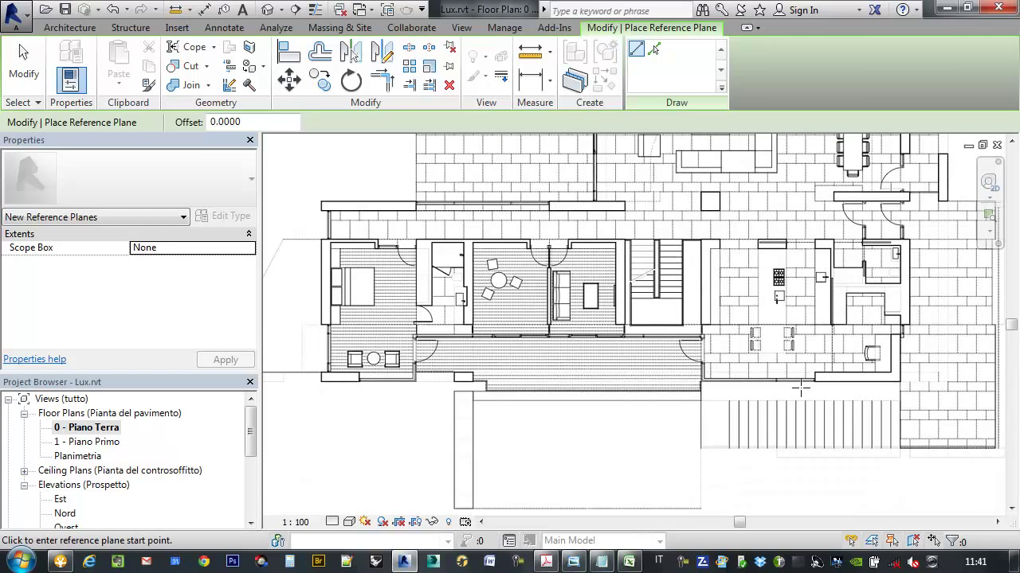
scroll(862, 387, "up", 1)
middle_click_drag(319, 391, 280, 351)
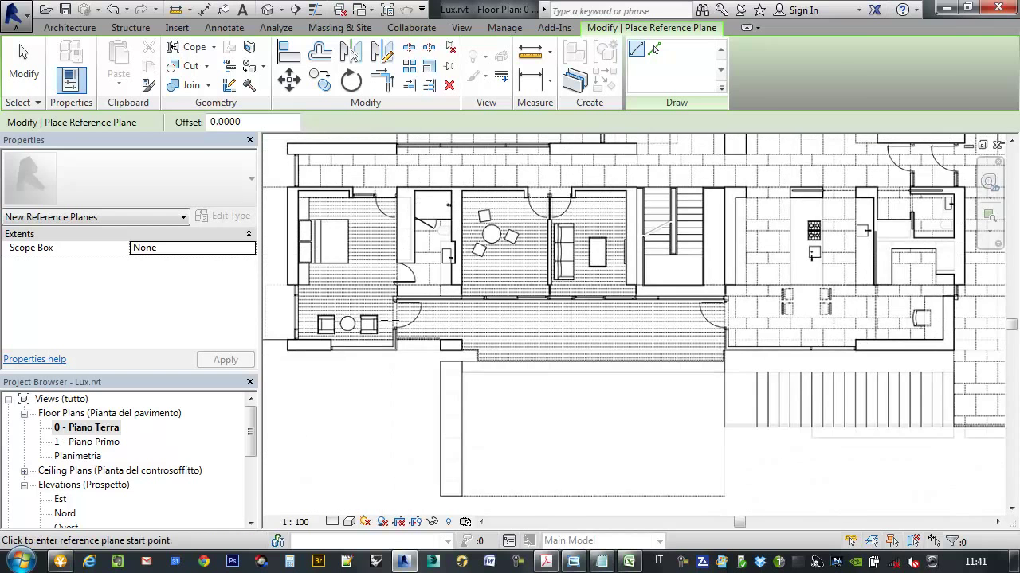
scroll(289, 353, "up", 2)
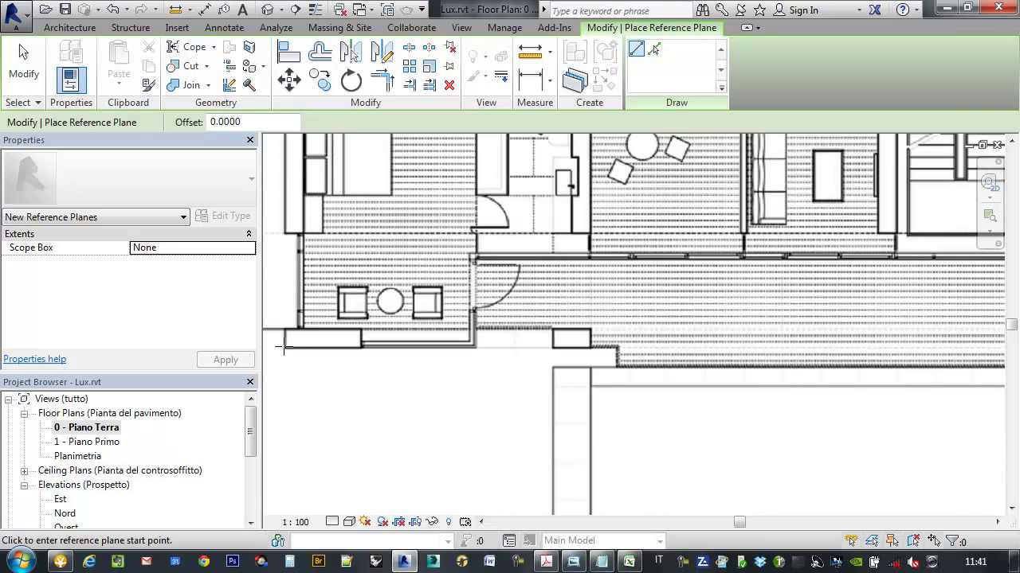
Step: Draw a horizontal reference plane from the lower-left corner to beyond the building's right side
left_click(283, 347)
scroll(450, 344, "down", 3)
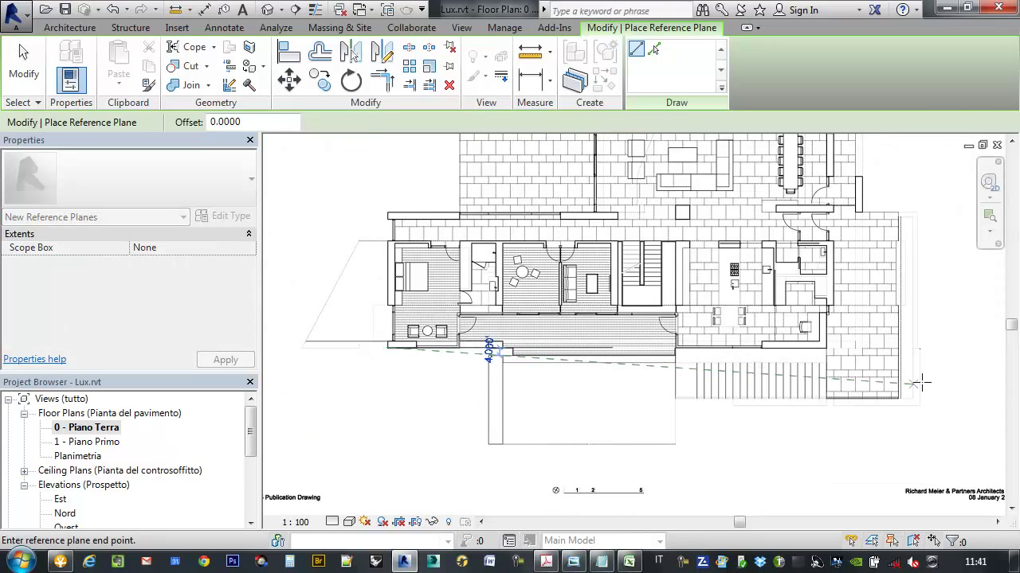
left_click(975, 355)
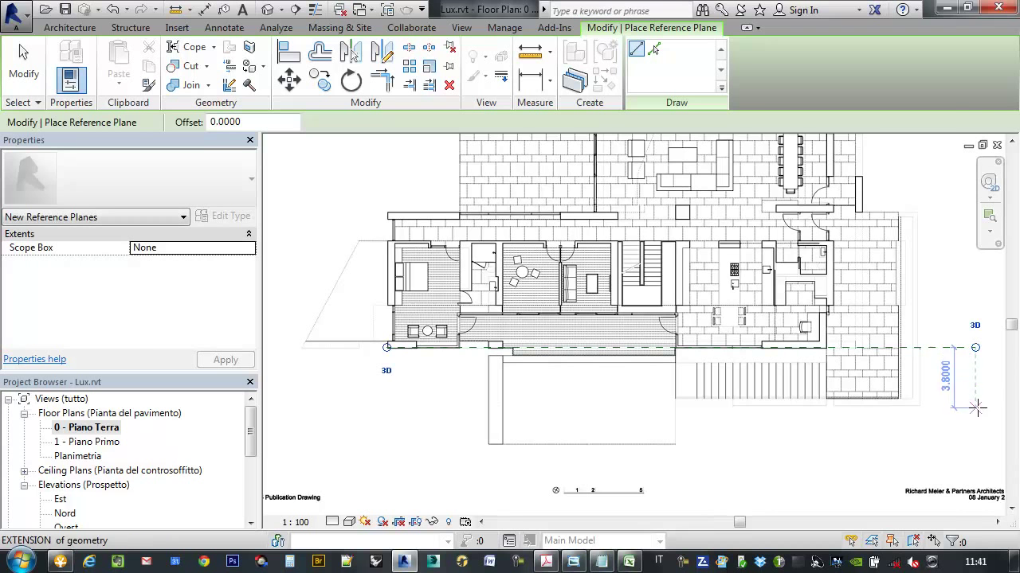
key("Escape")
key("Escape")
left_click(945, 351)
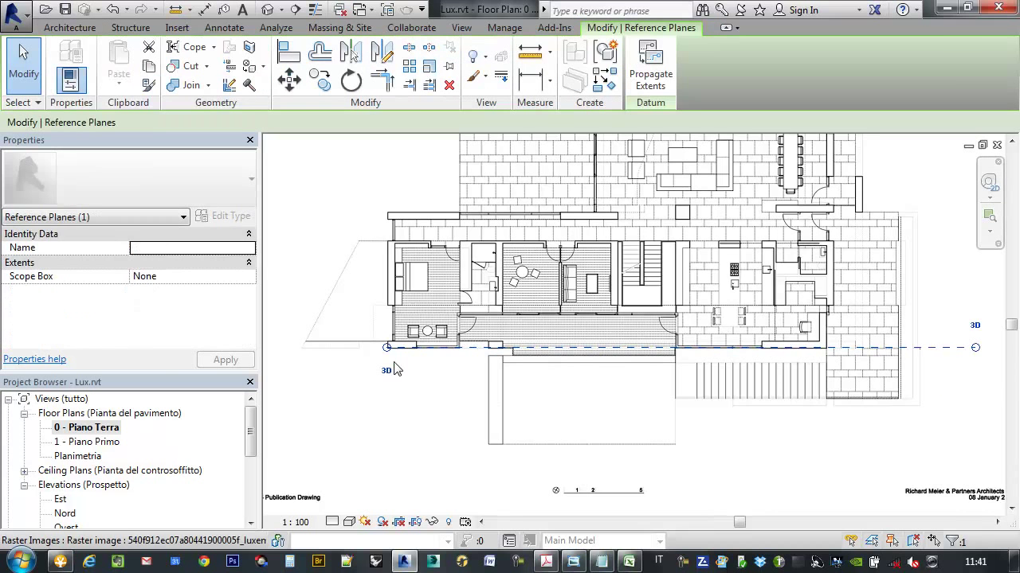
middle_click_drag(402, 366, 373, 373)
Step: Zoom in on the plane's left end and nudge it down onto the south wall line
scroll(373, 374, "down", 1)
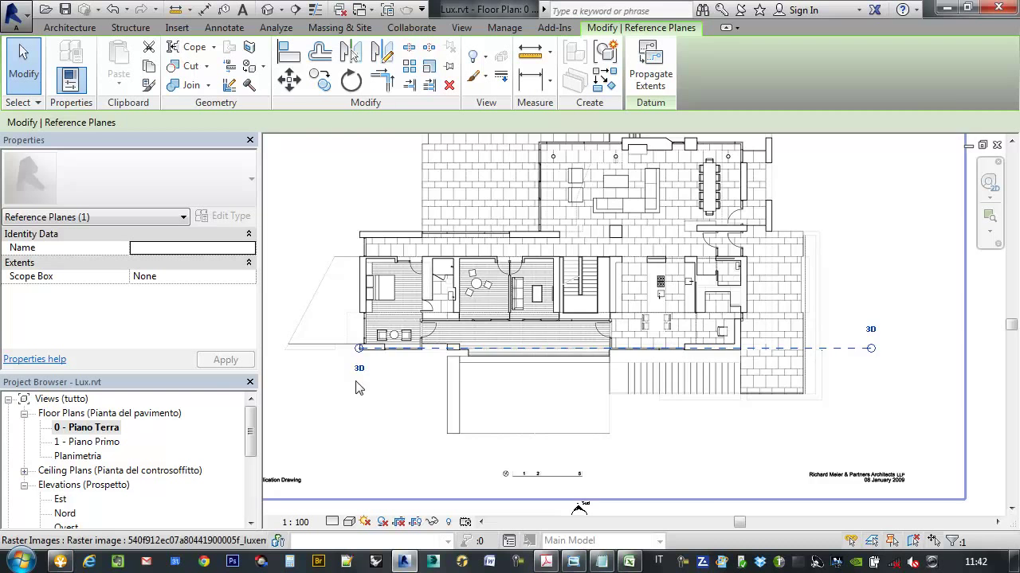
scroll(356, 388, "up", 2)
scroll(494, 353, "up", 1)
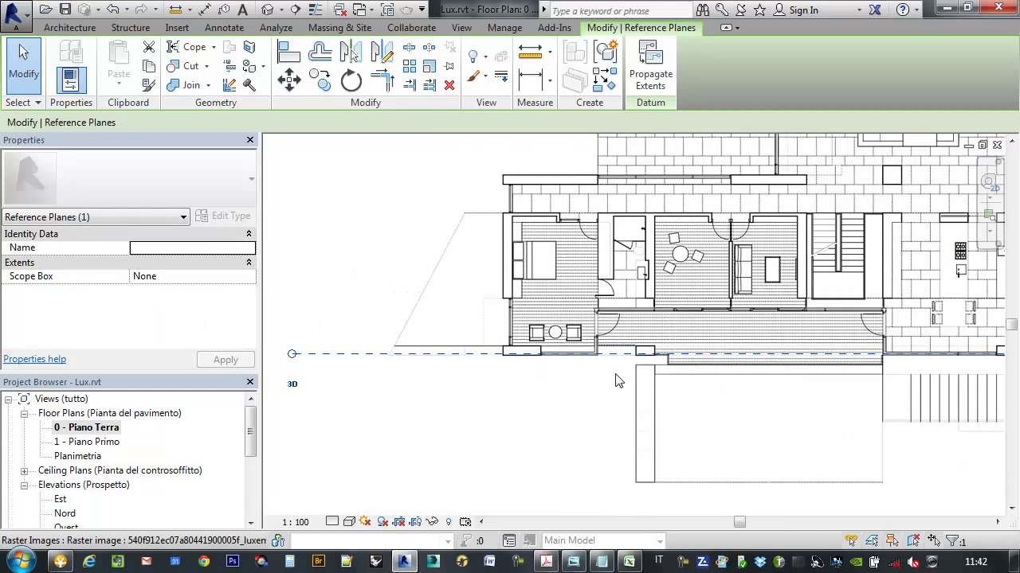
middle_click_drag(622, 387, 465, 382)
scroll(682, 353, "up", 2)
scroll(648, 399, "up", 2)
scroll(603, 364, "up", 2)
scroll(490, 382, "up", 2)
scroll(505, 353, "up", 2)
scroll(510, 337, "up", 2)
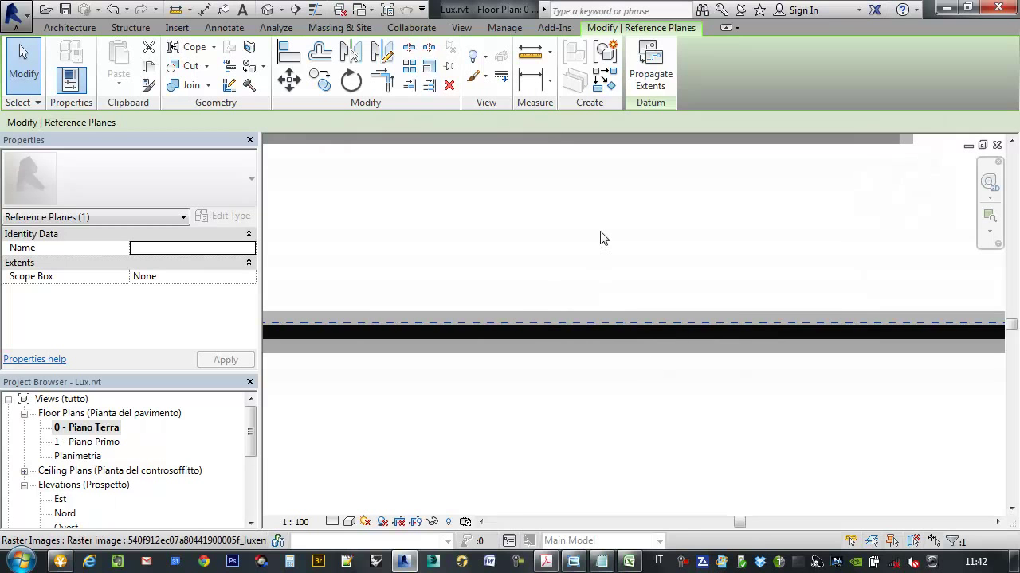
key("Down")
key("Down")
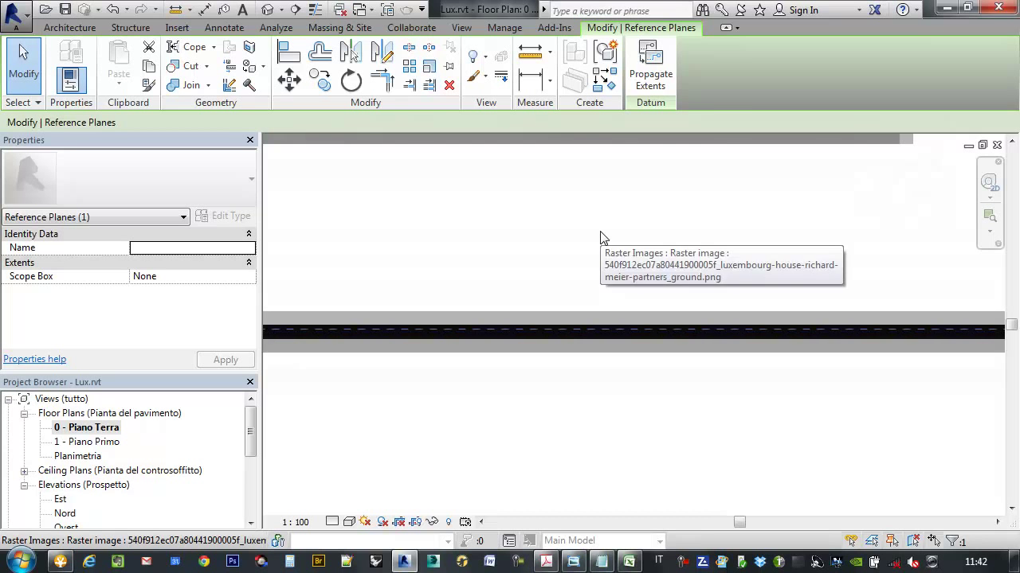
Step: Zoom back out and recentre the whole ground-floor plan in the view
scroll(558, 330, "down", 5)
scroll(593, 325, "down", 2)
scroll(585, 329, "down", 2)
scroll(552, 319, "down", 1)
scroll(677, 341, "down", 2)
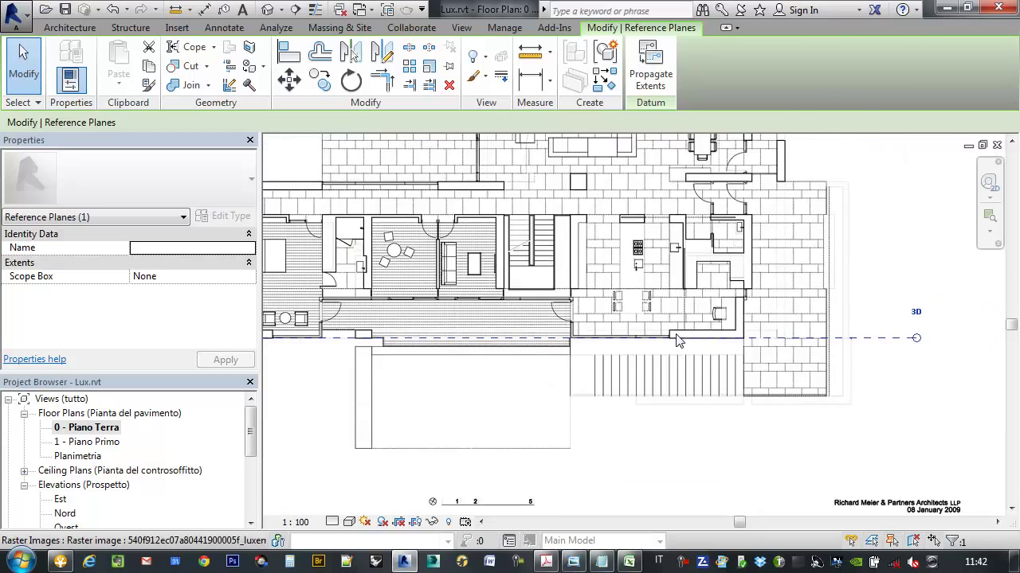
scroll(677, 341, "down", 2)
scroll(478, 334, "up", 1)
scroll(448, 323, "up", 3)
scroll(448, 323, "up", 2)
scroll(448, 323, "up", 2)
scroll(447, 323, "down", 2)
scroll(448, 322, "down", 2)
scroll(478, 334, "down", 2)
mouse_move(557, 239)
middle_mouse_down()
mouse_move(603, 313)
mouse_move(592, 359)
middle_mouse_up()
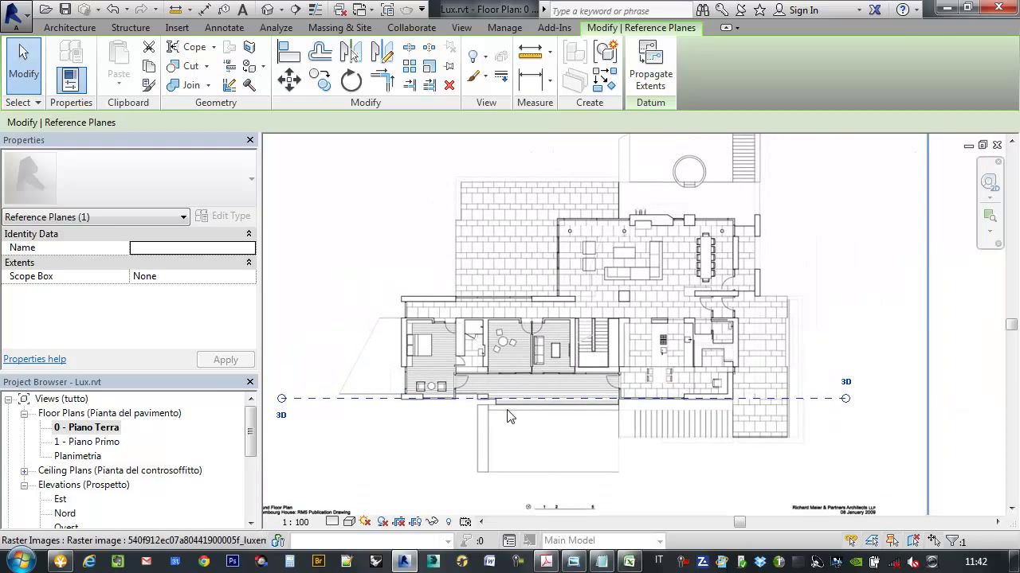
middle_click_drag(774, 260, 770, 246)
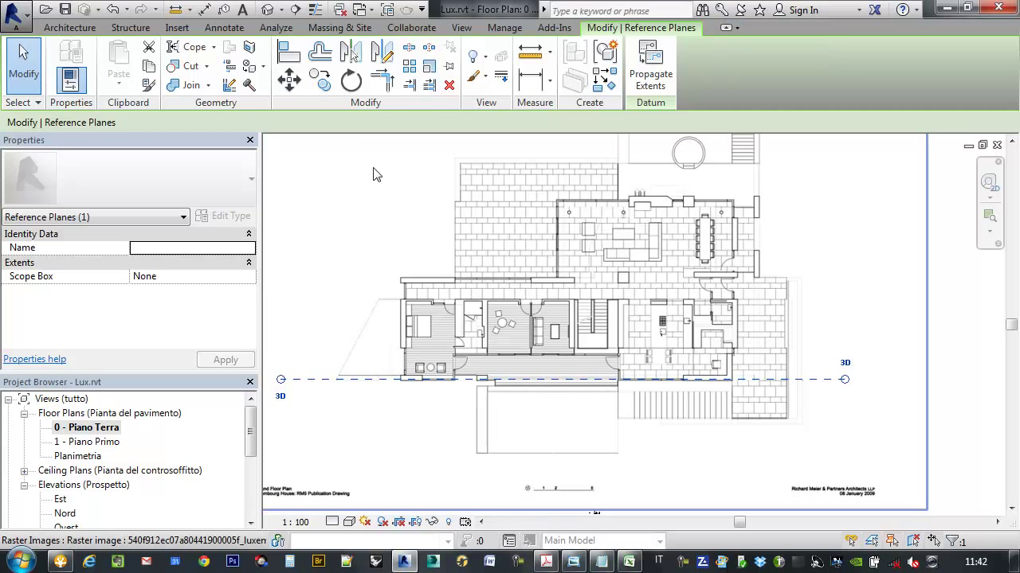
Step: Copy the south-wall reference plane up to the upper wall edge of the ground-floor image
left_click(319, 81)
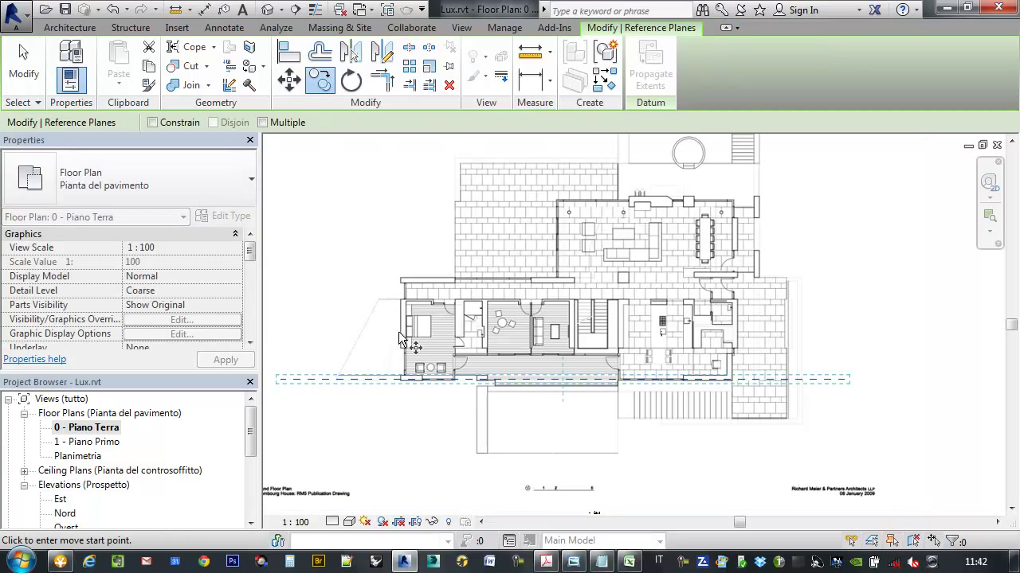
left_click(405, 383)
scroll(354, 311, "up", 2)
scroll(391, 254, "up", 3)
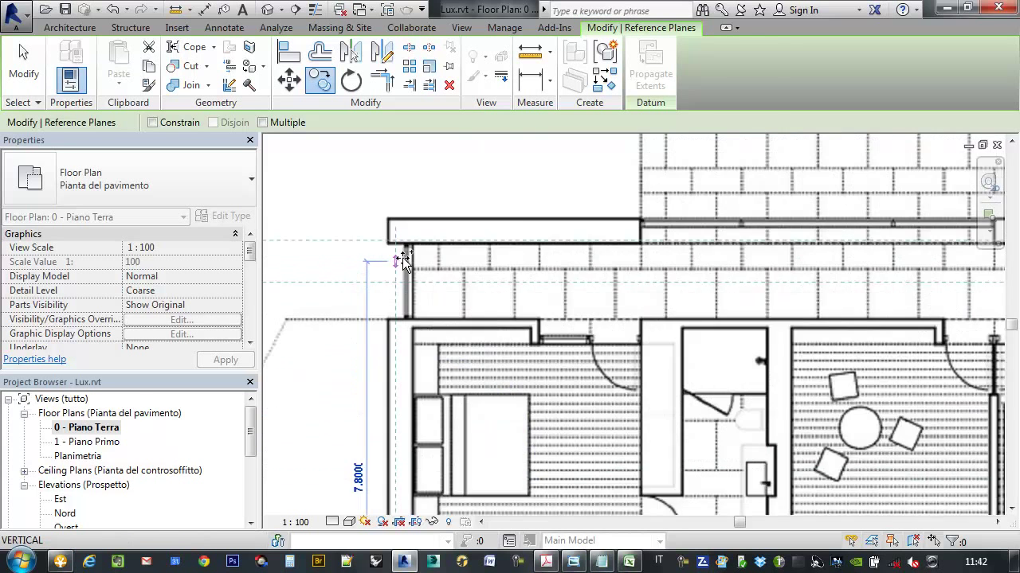
scroll(392, 220, "up", 2)
scroll(392, 220, "up", 2)
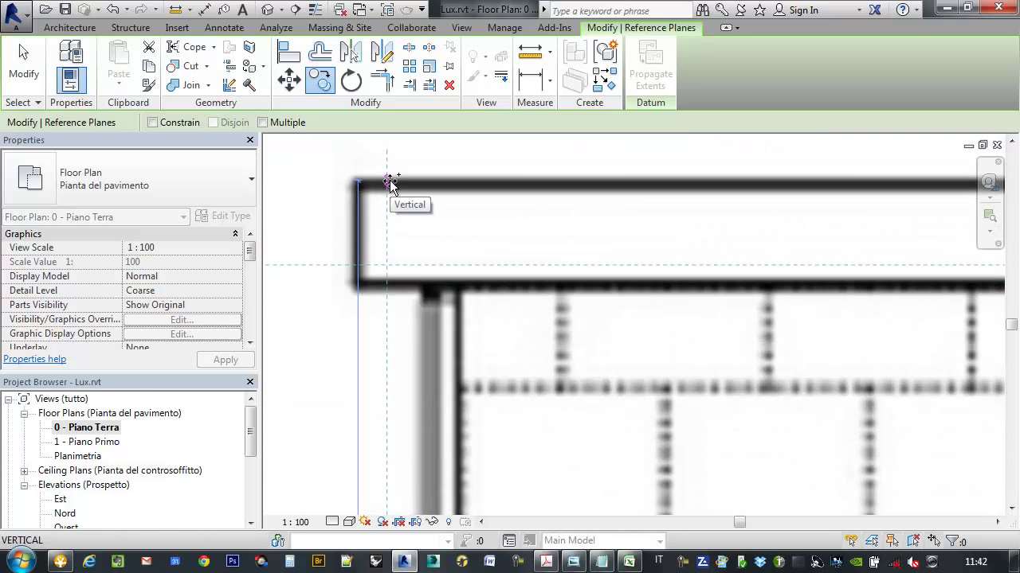
left_click(387, 184)
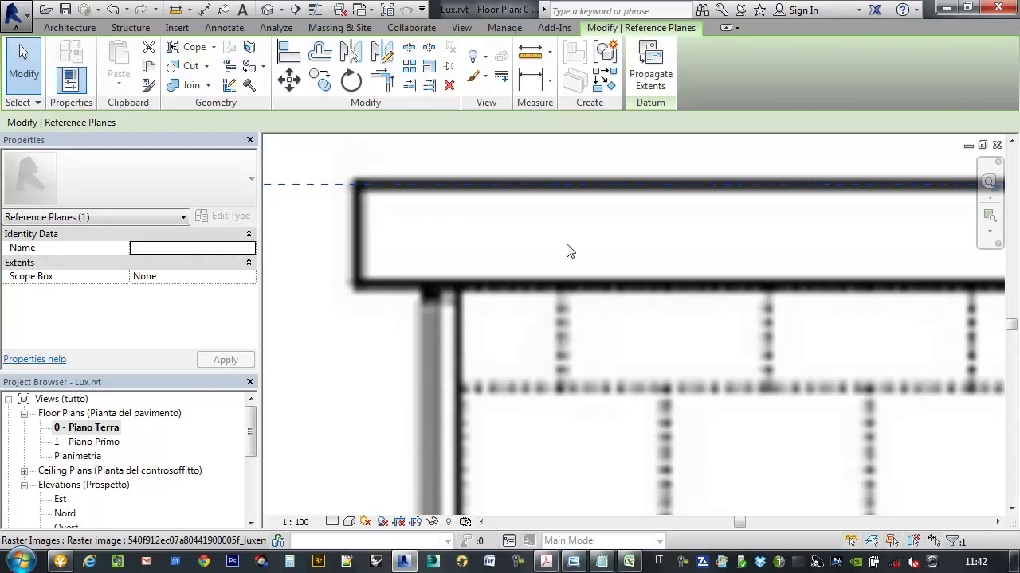
scroll(542, 249, "down", 2)
scroll(540, 248, "down", 3)
scroll(540, 249, "down", 2)
scroll(547, 346, "up", 2)
mouse_move(547, 345)
middle_mouse_down()
mouse_move(544, 474)
mouse_move(515, 375)
middle_mouse_up()
scroll(514, 372, "up", 2)
scroll(501, 359, "up", 2)
scroll(501, 359, "down", 2)
middle_click_drag(758, 363, 559, 385)
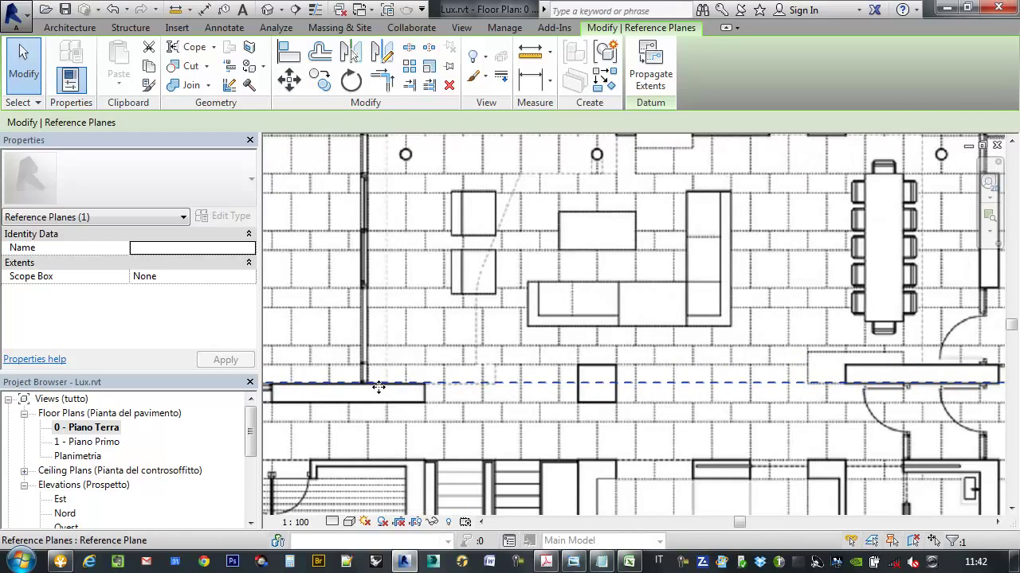
scroll(377, 387, "down", 1)
scroll(578, 391, "down", 2)
scroll(558, 375, "up", 2)
mouse_move(578, 391)
middle_mouse_down()
mouse_move(557, 375)
mouse_move(717, 367)
middle_mouse_up()
scroll(606, 383, "down", 1)
scroll(605, 383, "down", 1)
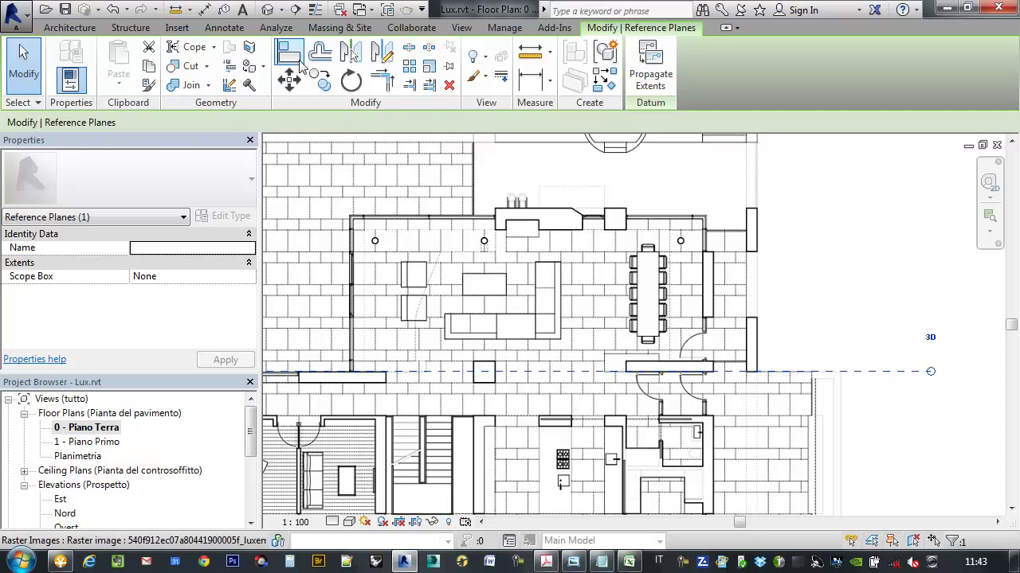
Step: Copy another plane 6.5 up, drag it onto the north wall edge, then deselect
left_click(319, 79)
left_click(455, 375)
scroll(460, 230, "up", 2)
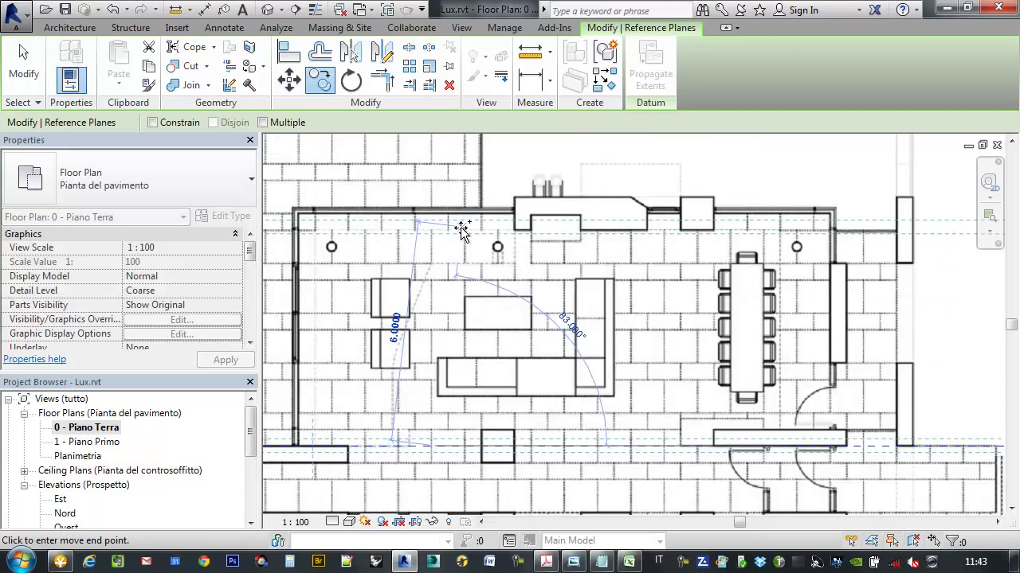
scroll(462, 230, "up", 2)
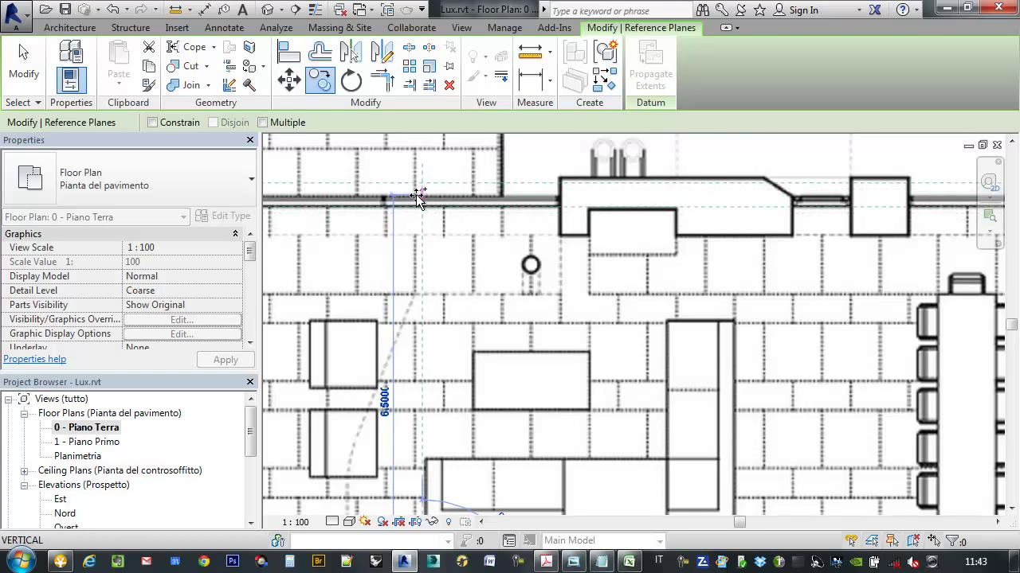
left_click(417, 197)
scroll(490, 185, "up", 2)
scroll(489, 185, "up", 2)
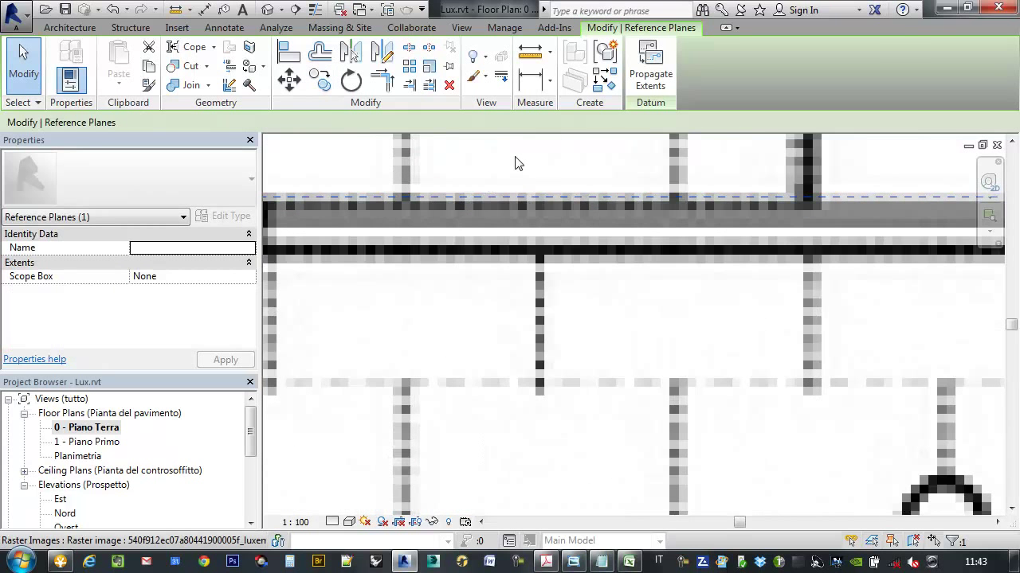
scroll(510, 207, "down", 2)
scroll(552, 218, "down", 2)
scroll(683, 309, "down", 2)
middle_click_drag(683, 308, 643, 299)
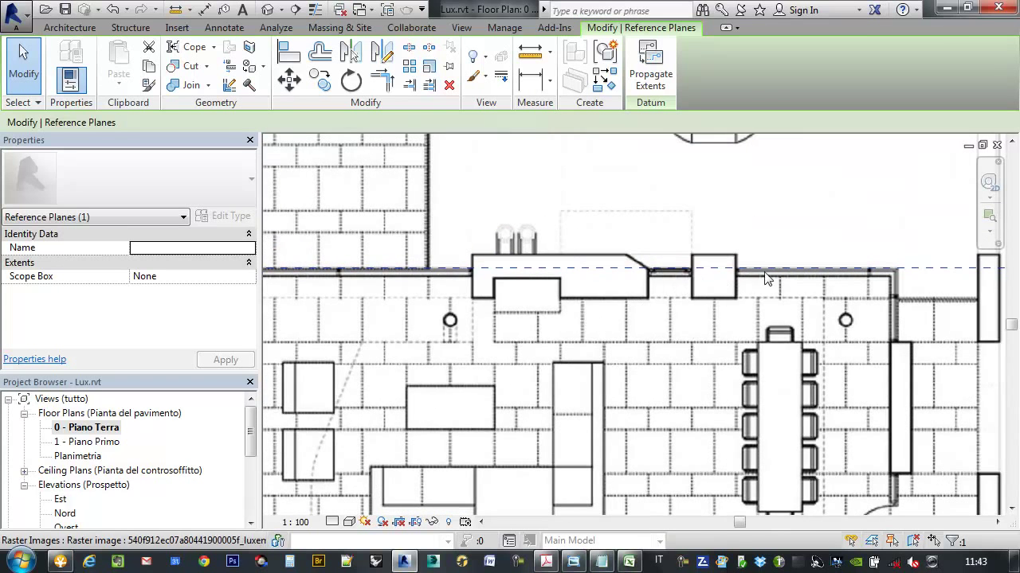
scroll(764, 279, "down", 2)
scroll(797, 275, "up", 1)
scroll(803, 268, "up", 3)
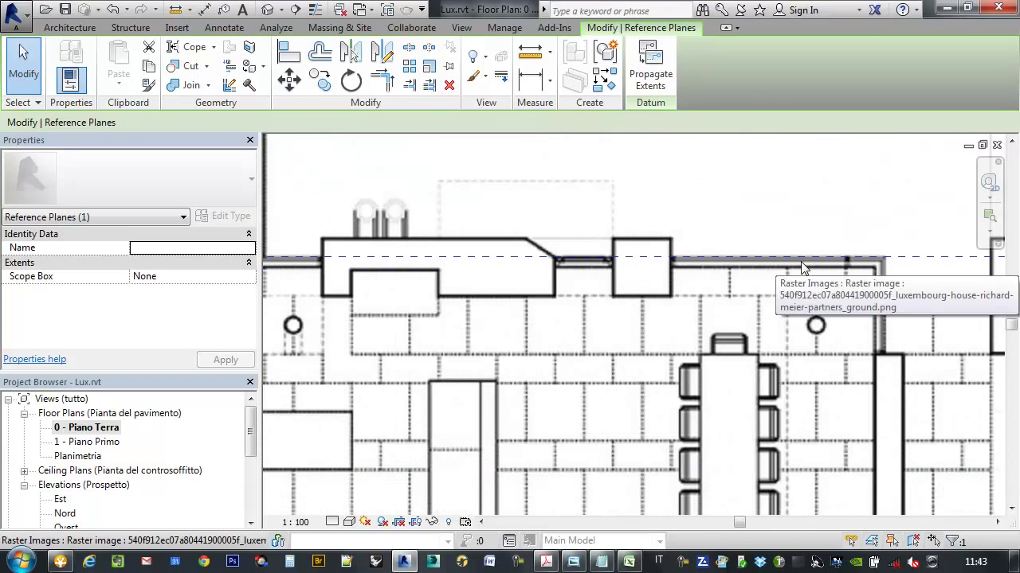
left_click_drag(697, 246, 699, 237)
scroll(685, 236, "up", 1)
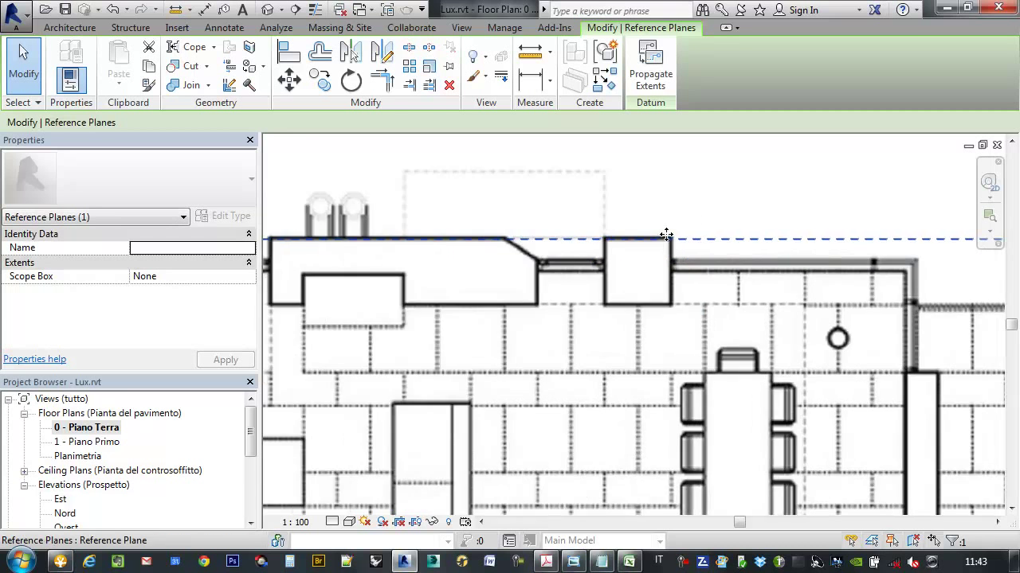
scroll(669, 232, "up", 4)
scroll(669, 240, "down", 3)
scroll(657, 234, "down", 2)
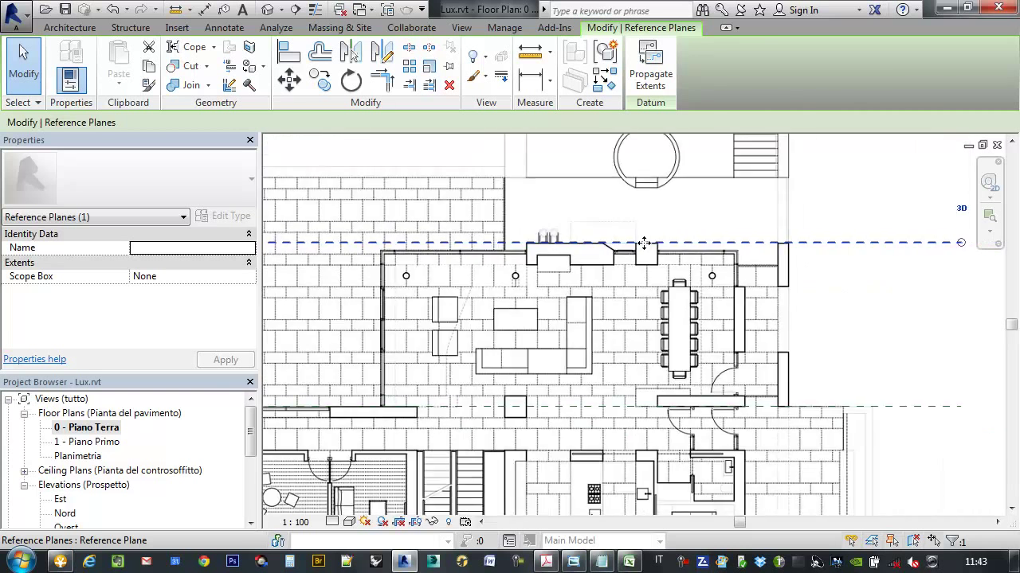
scroll(645, 231, "down", 2)
scroll(604, 248, "up", 2)
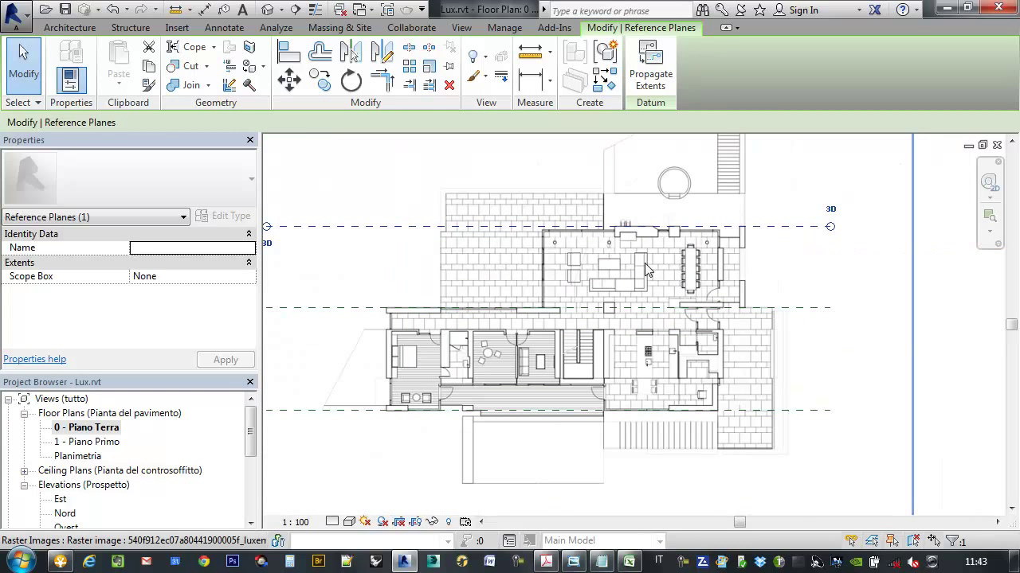
left_click(825, 273)
key("Escape")
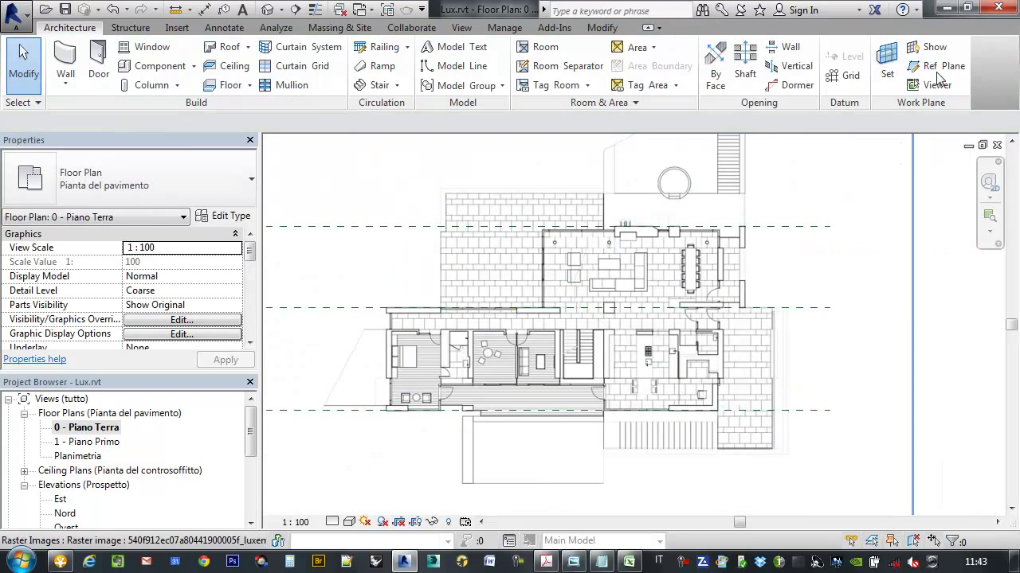
Step: Draw a reference plane from the sloped edge's top corner straight down past the plan, then select it
left_click(939, 66)
scroll(723, 235, "up", 2)
scroll(713, 215, "up", 2)
mouse_move(713, 215)
middle_mouse_down()
mouse_move(694, 348)
mouse_move(667, 394)
middle_mouse_up()
scroll(648, 171, "up", 2)
scroll(673, 223, "up", 2)
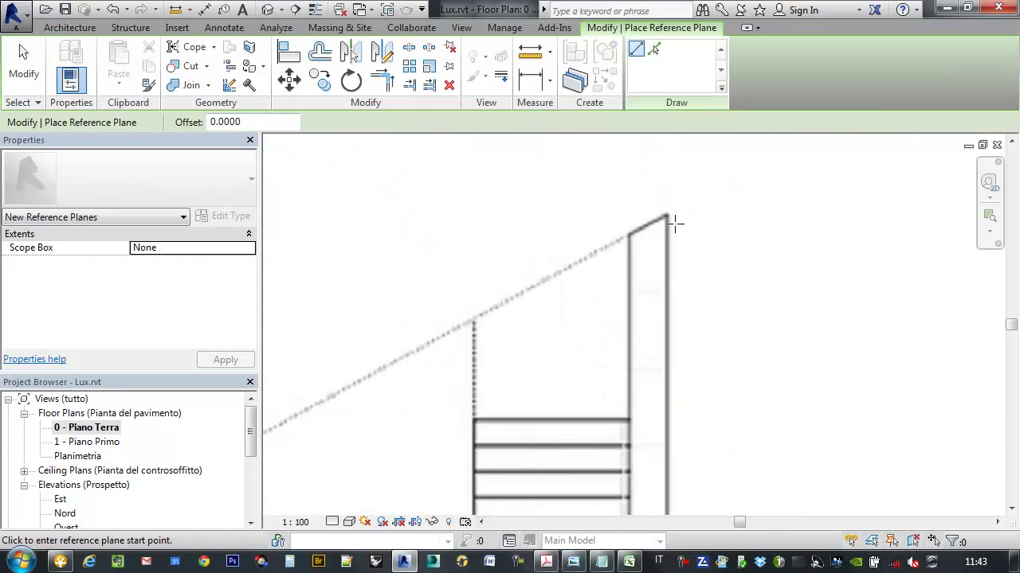
scroll(677, 222, "up", 2)
scroll(649, 209, "up", 2)
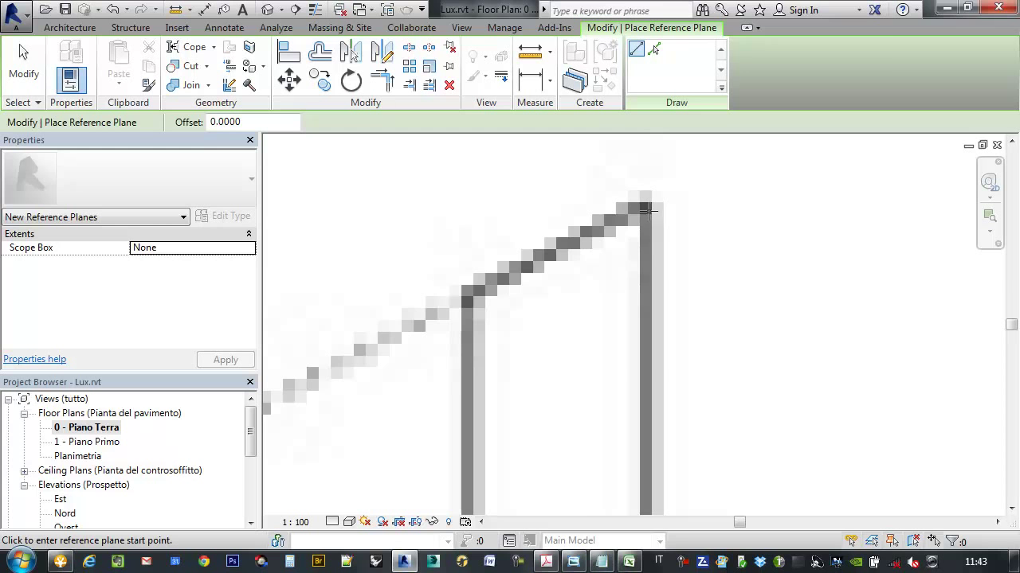
left_click(647, 209)
scroll(662, 188, "down", 2)
scroll(659, 190, "down", 2)
scroll(655, 189, "down", 2)
scroll(655, 189, "down", 2)
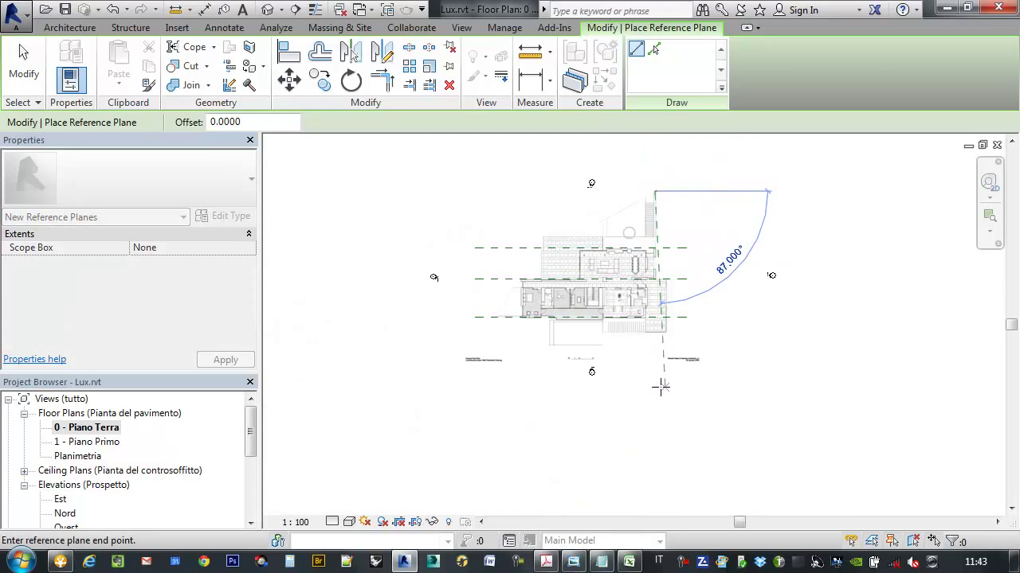
left_click(655, 347)
scroll(672, 306, "up", 3)
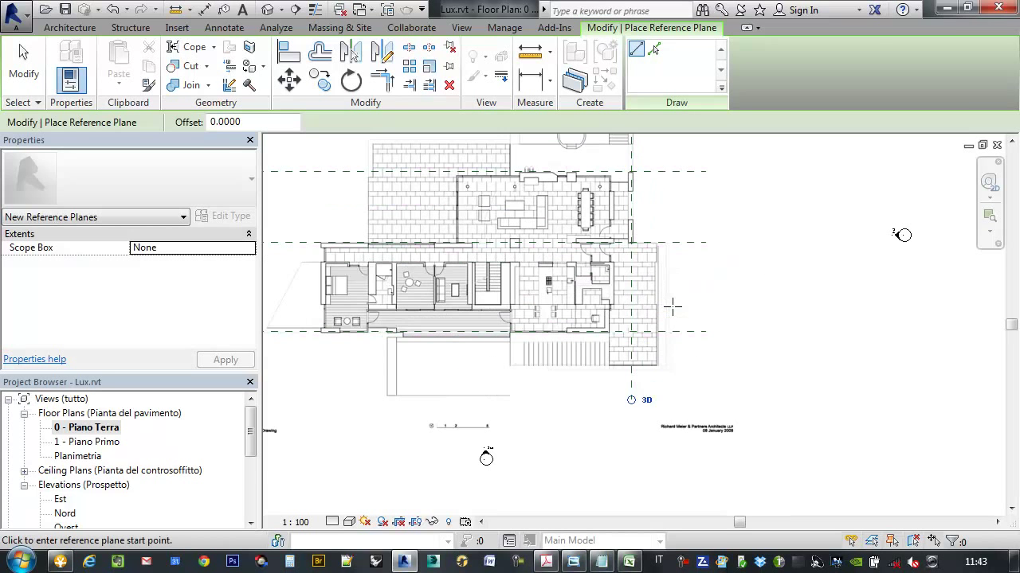
scroll(629, 287, "up", 3)
scroll(610, 239, "up", 2)
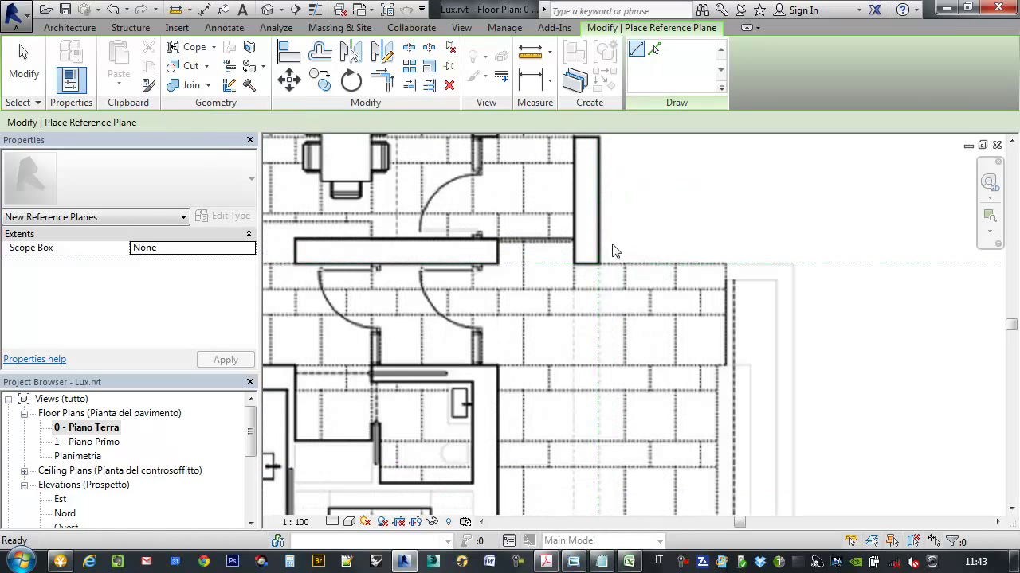
key("Escape")
key("Escape")
left_click(607, 281)
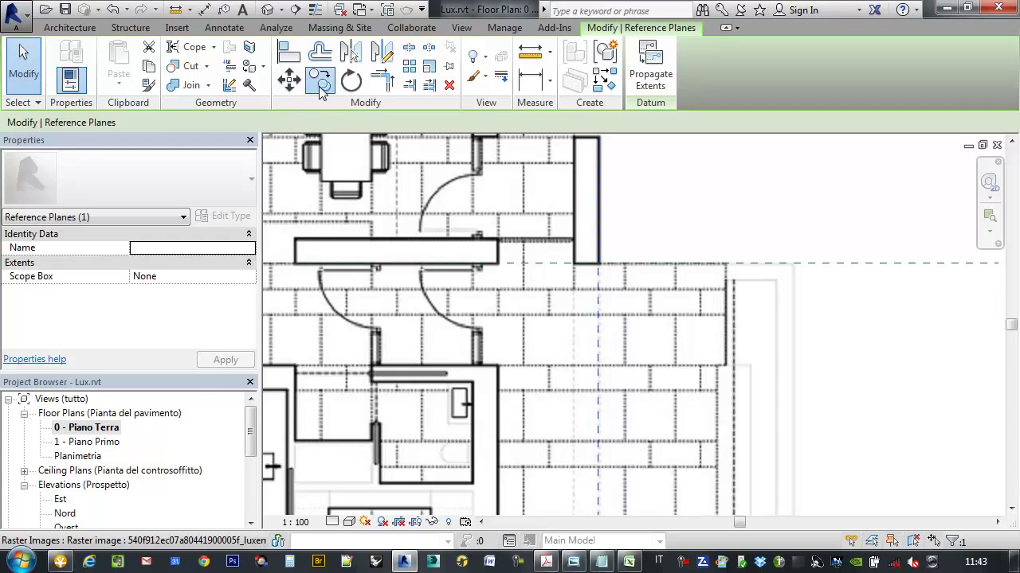
Step: Copy the vertical reference plane 1.4 to the left onto the inner wall edge
left_click(321, 92)
scroll(654, 228, "down", 2)
scroll(658, 254, "down", 2)
scroll(659, 255, "up", 2)
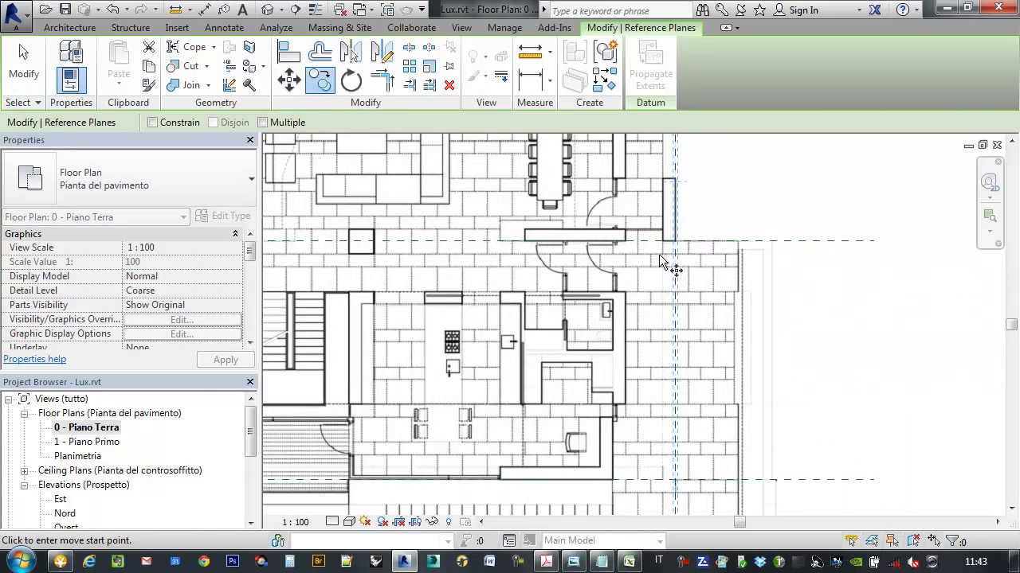
scroll(671, 282, "up", 2)
left_click(680, 313)
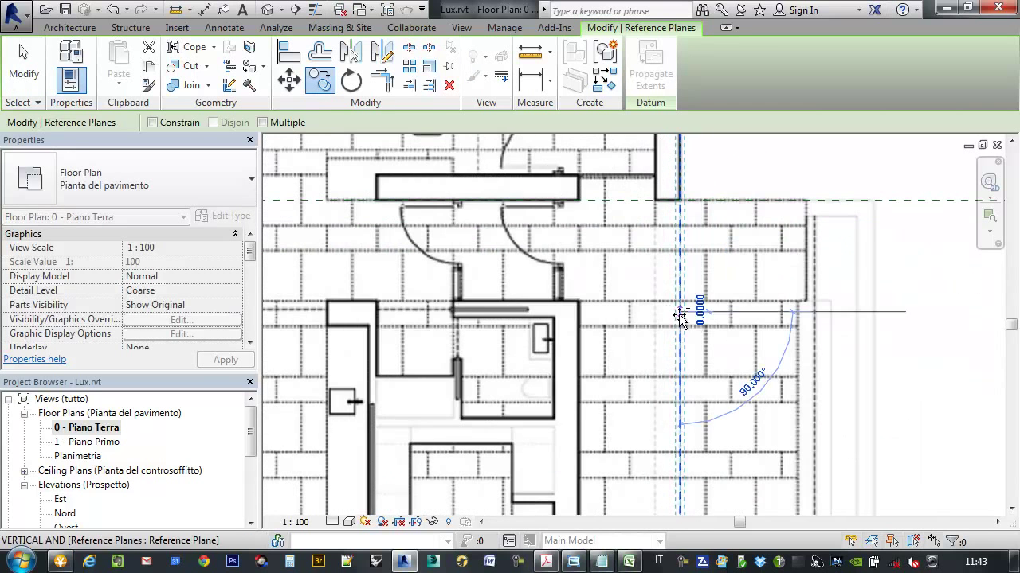
left_click(579, 315)
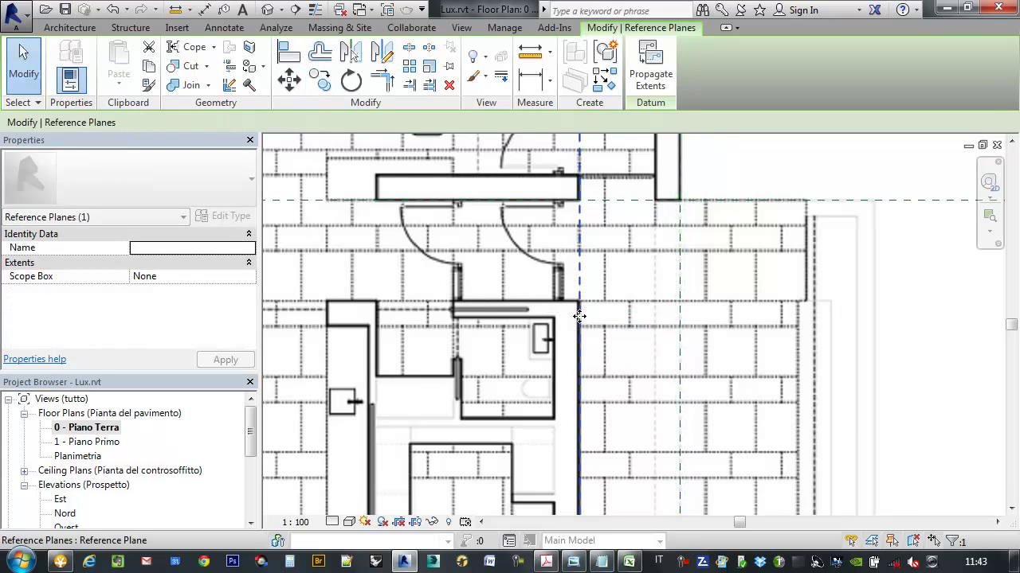
scroll(584, 311, "up", 2)
scroll(584, 311, "up", 2)
scroll(606, 287, "up", 2)
scroll(618, 275, "down", 3)
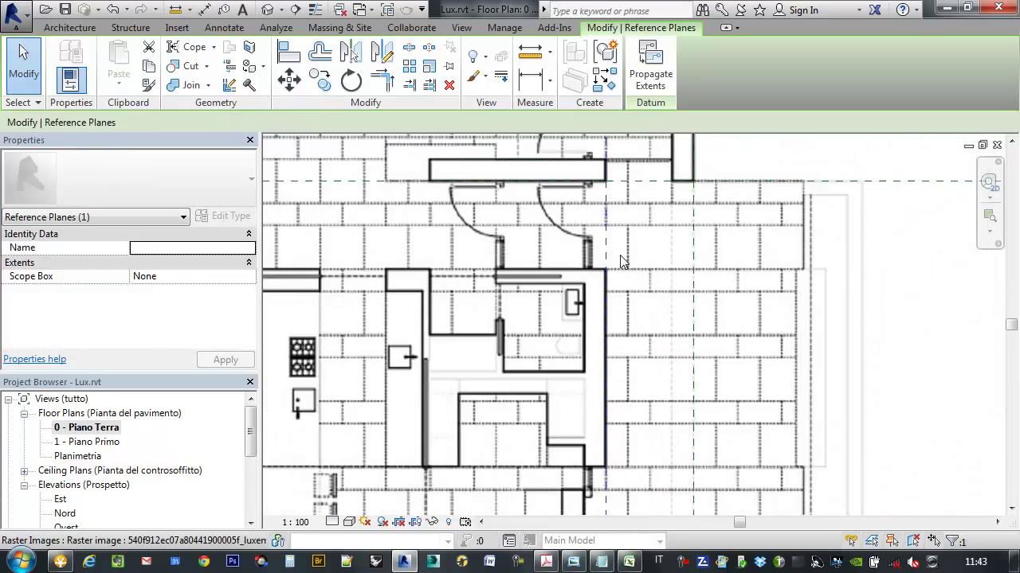
scroll(617, 275, "down", 3)
Step: Copy the vertical plane onto the plan's far left wall and check it, then deselect
left_click(321, 82)
middle_click_drag(416, 282, 656, 314)
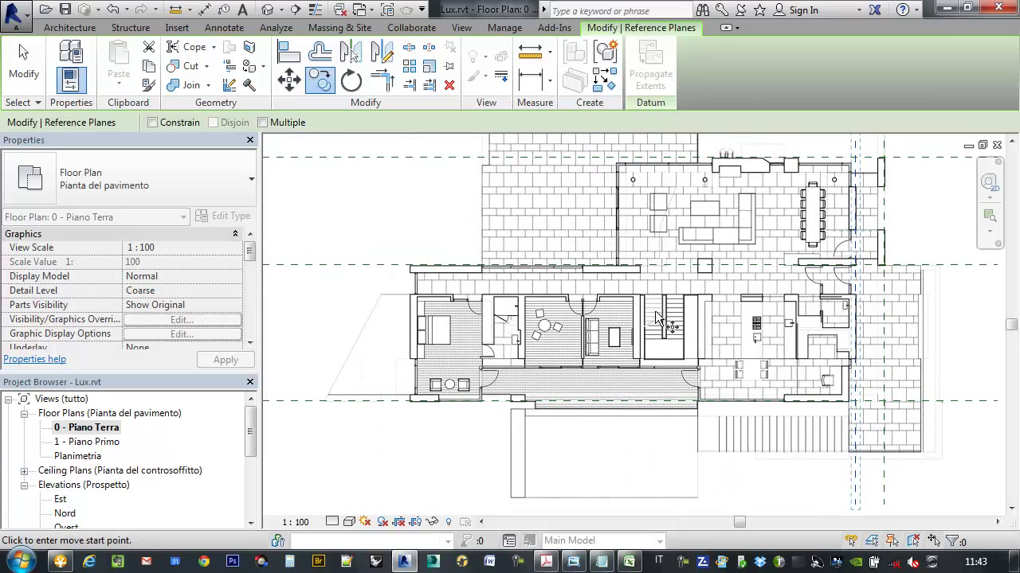
left_click(859, 335)
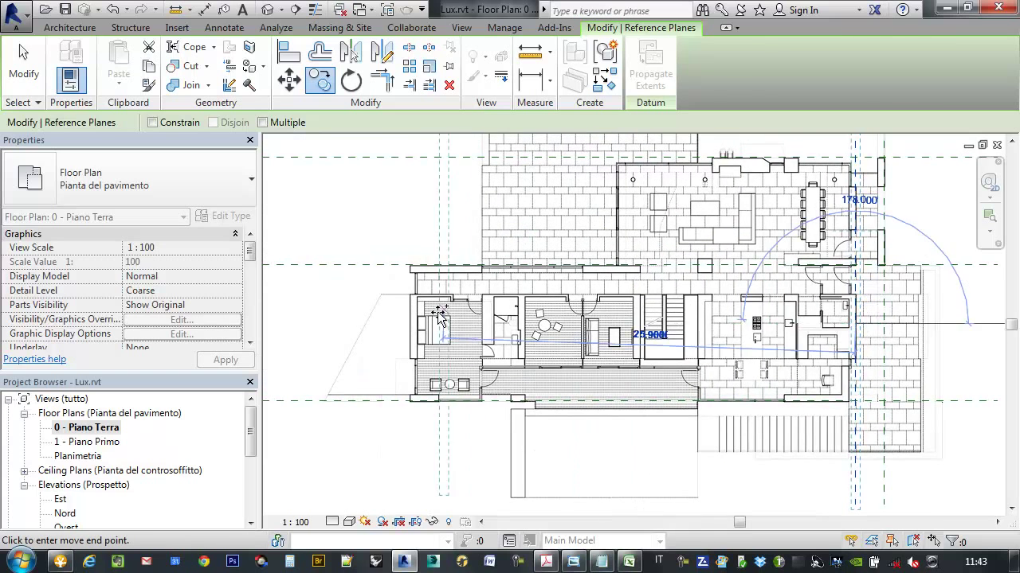
scroll(431, 319, "up", 3)
scroll(402, 310, "up", 3)
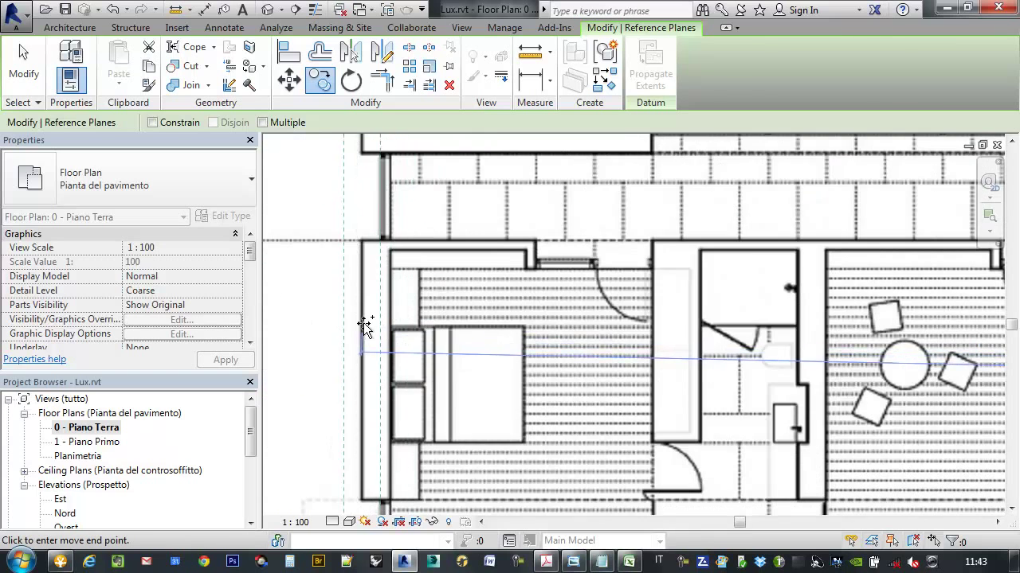
scroll(363, 322, "up", 1)
left_click(361, 335)
scroll(358, 330, "up", 2)
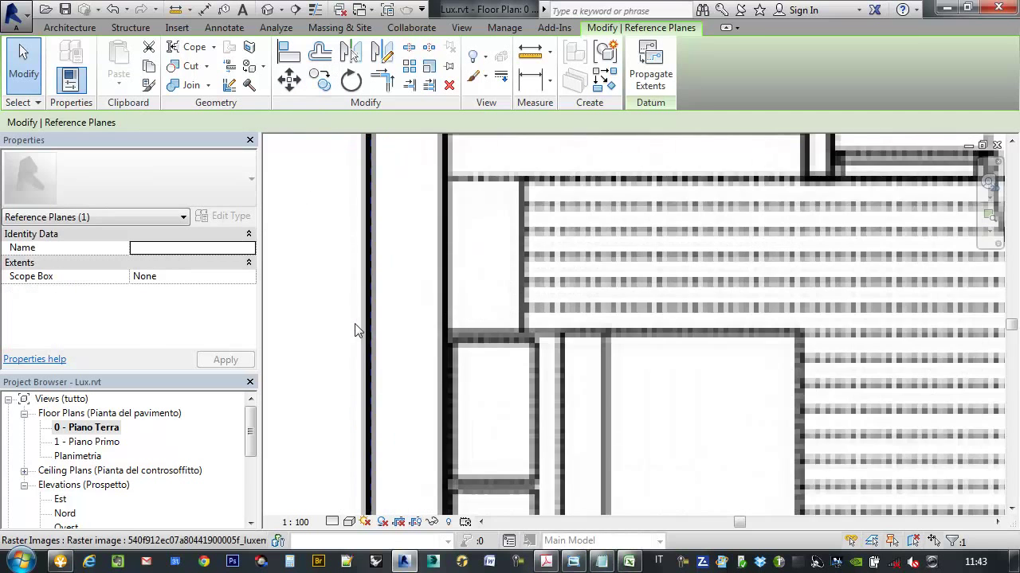
scroll(374, 318, "up", 2)
key("Escape")
left_click(359, 333)
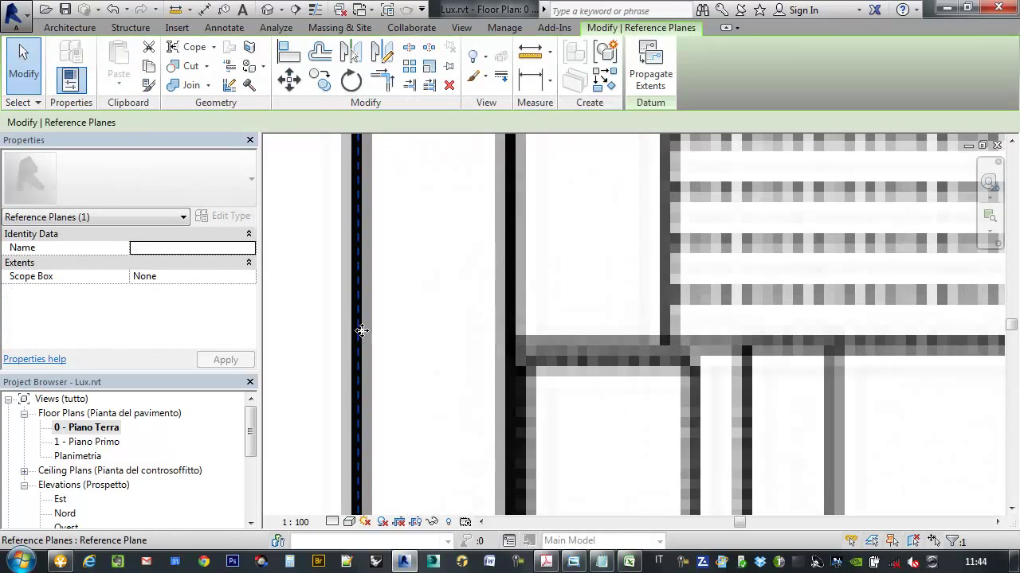
scroll(428, 284, "down", 2)
scroll(387, 268, "down", 2)
scroll(396, 254, "down", 2)
scroll(396, 254, "down", 2)
scroll(517, 223, "down", 1)
scroll(560, 193, "down", 1)
mouse_move(560, 193)
middle_mouse_down()
mouse_move(574, 255)
mouse_move(565, 309)
mouse_move(596, 320)
middle_mouse_up()
scroll(573, 267, "down", 1)
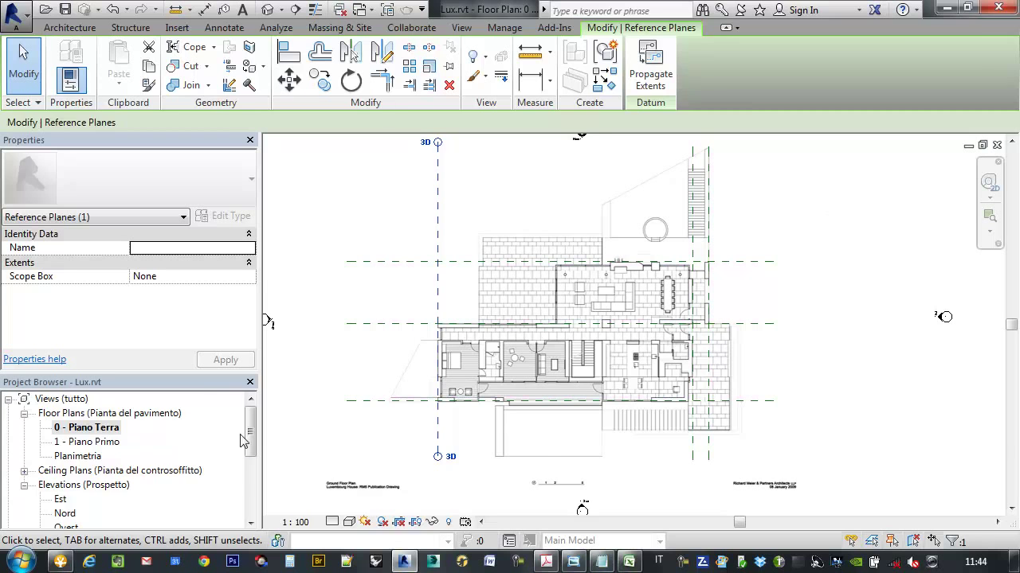
key("Escape")
Step: Open the Sud elevation and centre the Piano Terra and Piano Primo levels
scroll(215, 462, "down", 1)
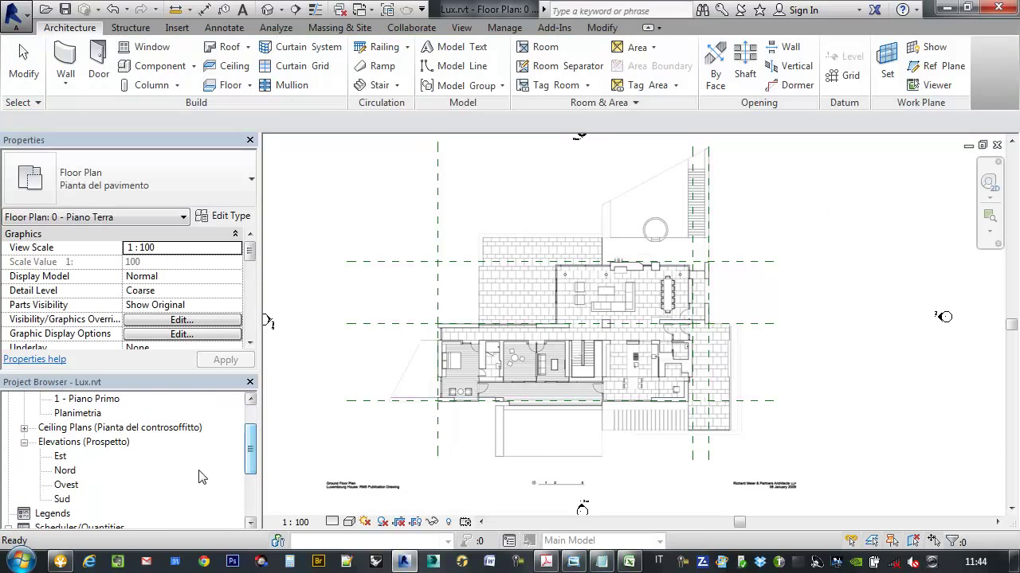
double_click(63, 499)
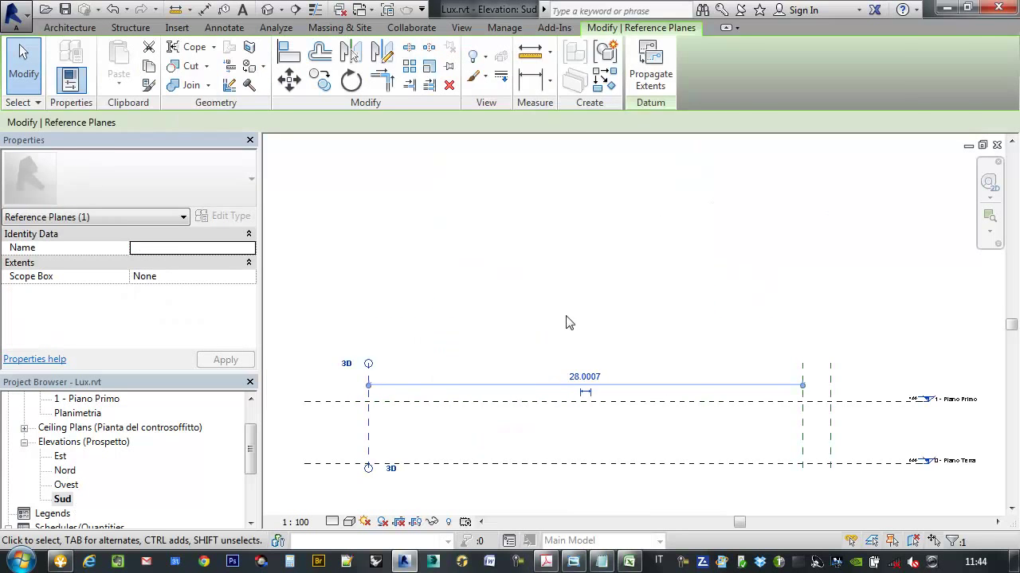
key("Escape")
middle_click_drag(842, 399, 853, 325)
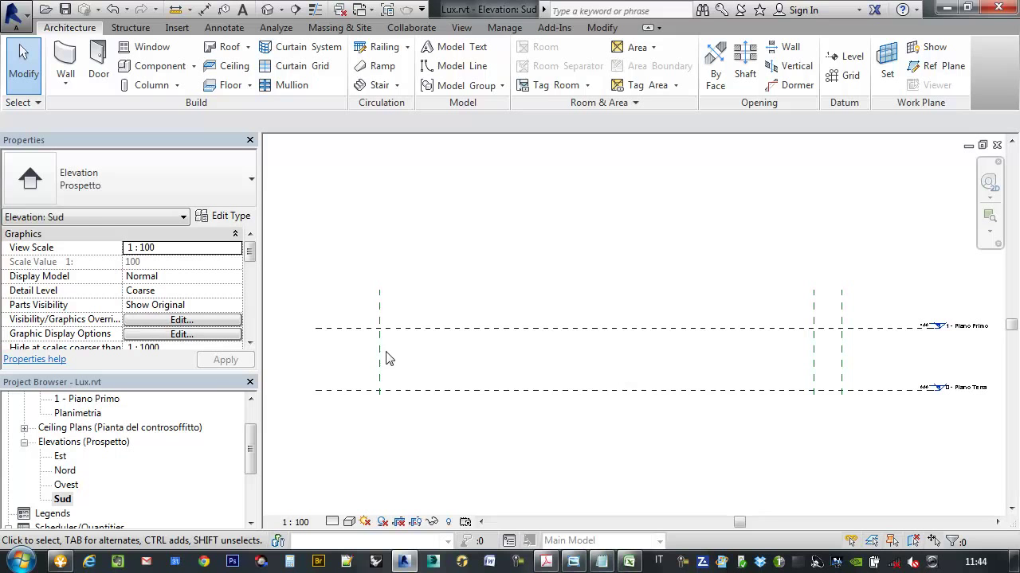
Step: Open the 1 - Piano Primo floor plan and centre its reference plane grid
double_click(95, 403)
scroll(601, 284, "down", 2)
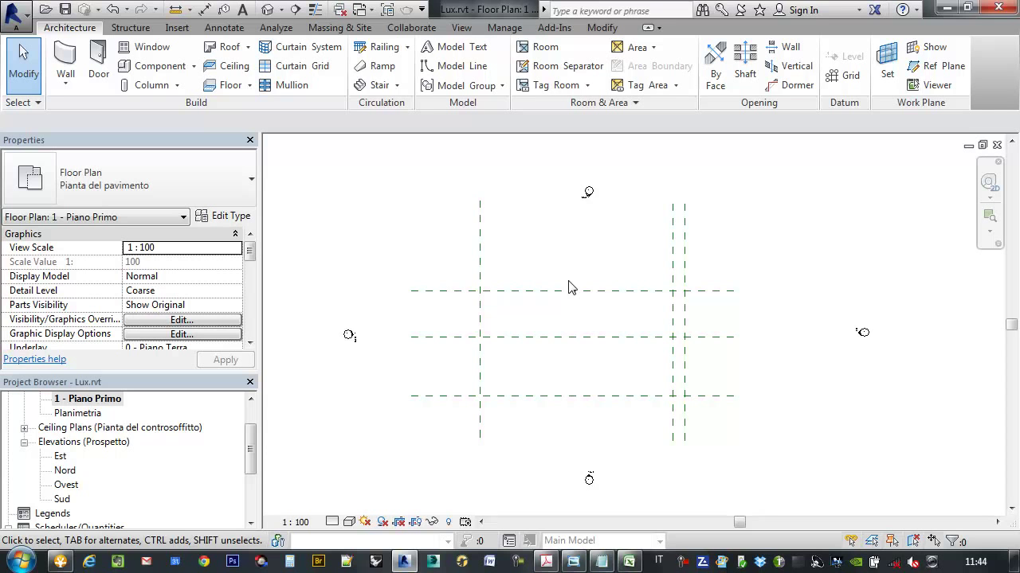
scroll(591, 285, "down", 1)
mouse_move(581, 263)
middle_mouse_down()
mouse_move(597, 247)
mouse_move(582, 235)
mouse_move(597, 240)
middle_mouse_up()
left_click(112, 31)
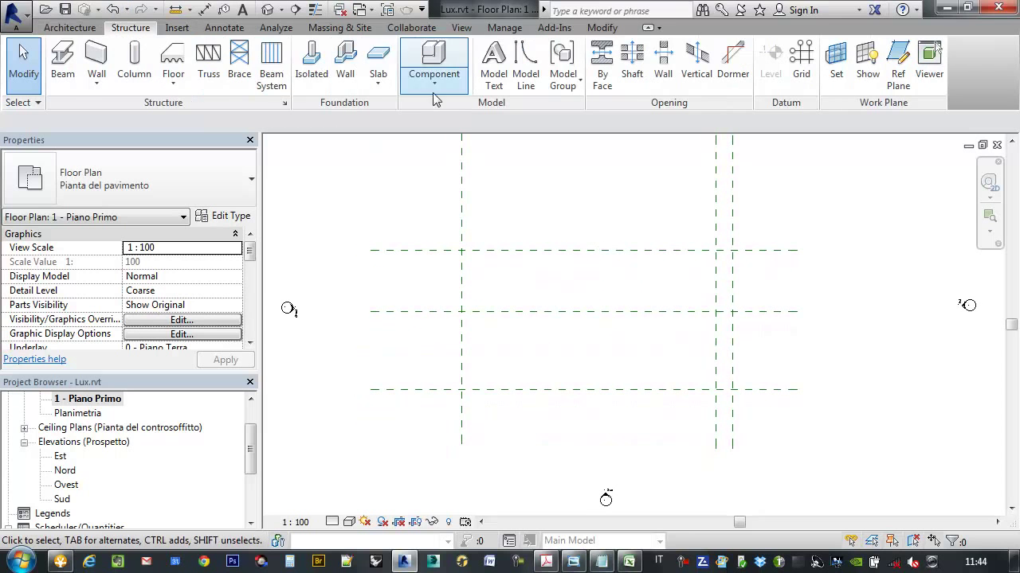
Step: Import an image, choosing the Luxembourg house first-floor plan PNG (_first.png)
left_click(177, 28)
left_click(366, 63)
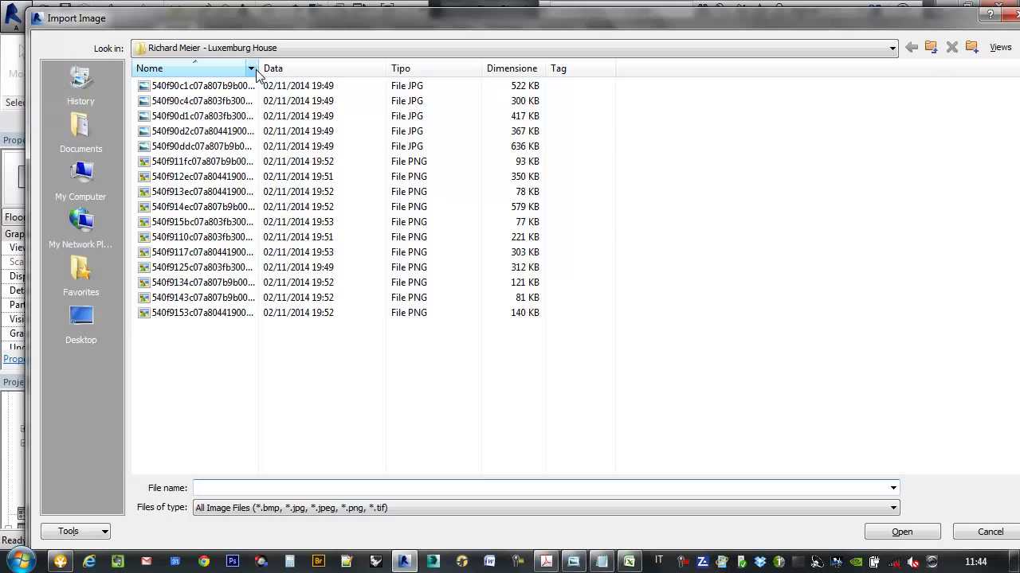
left_click_drag(260, 63, 599, 86)
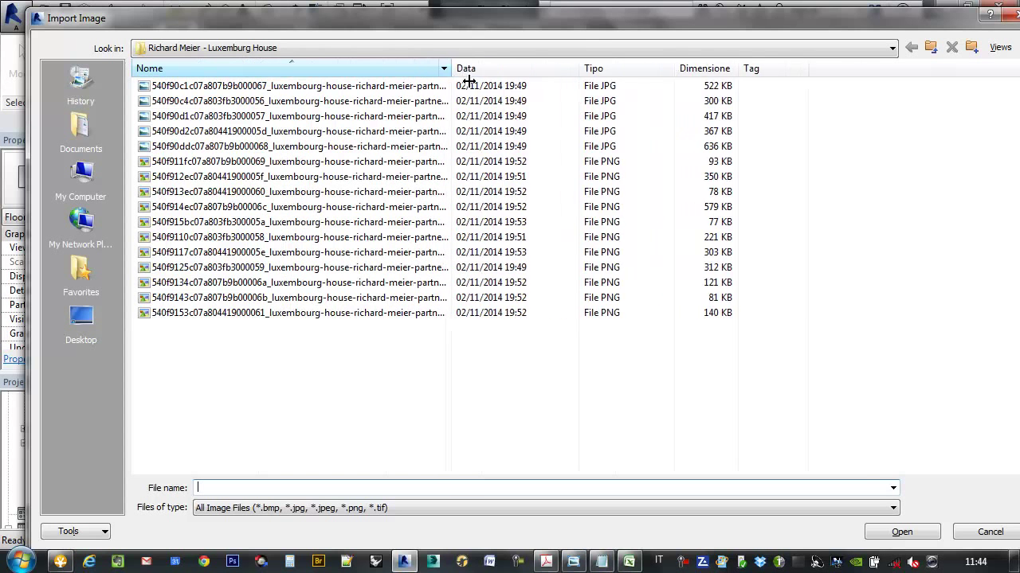
left_click(505, 178)
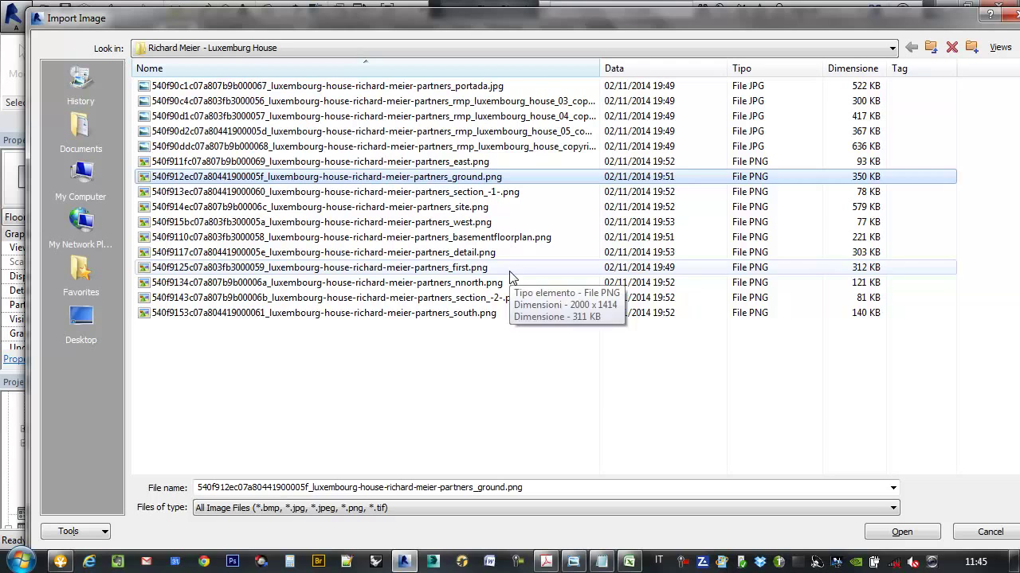
left_click(486, 270)
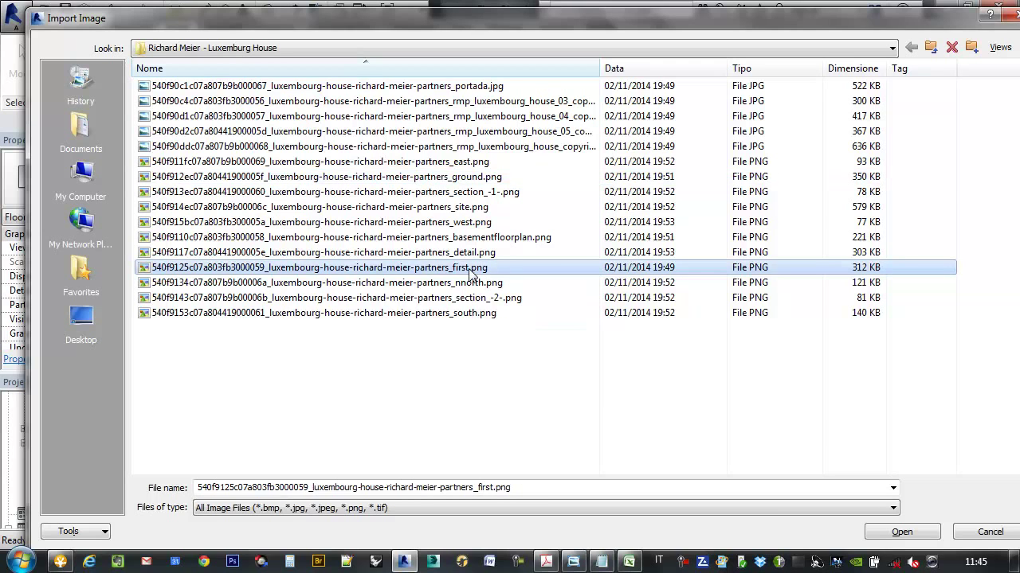
double_click(469, 270)
Step: Place the first-floor raster image in the 1 - Piano Primo plan and frame it
left_click(530, 284)
scroll(571, 266, "down", 2)
middle_click_drag(661, 285, 626, 338)
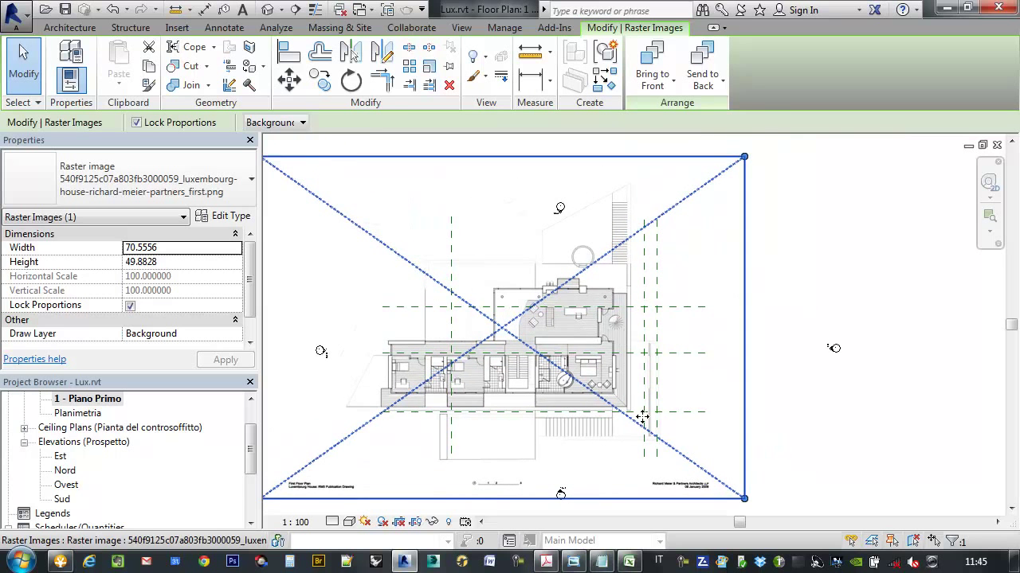
scroll(669, 382, "up", 1)
scroll(694, 355, "up", 1)
scroll(676, 344, "up", 1)
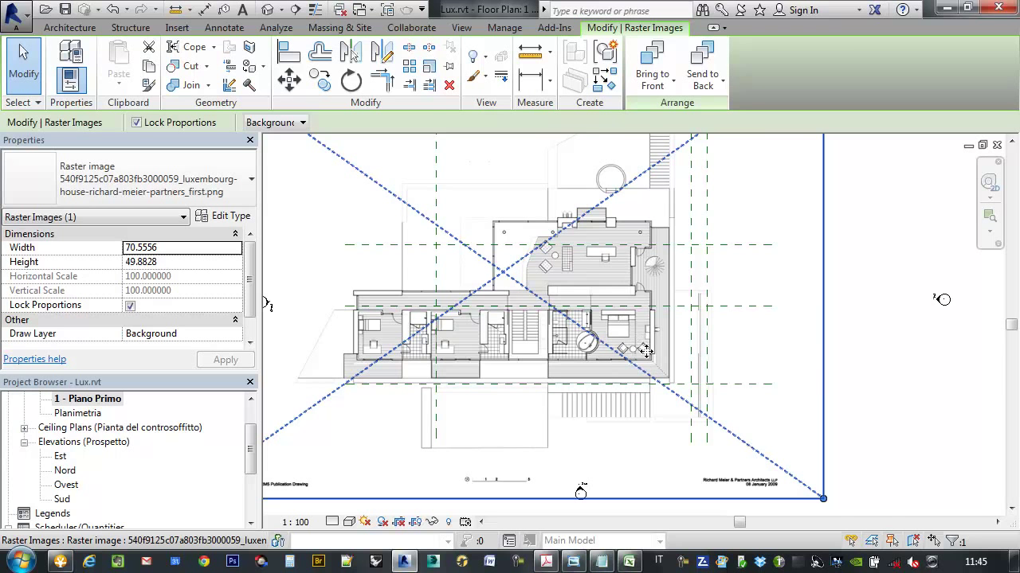
scroll(645, 351, "up", 2)
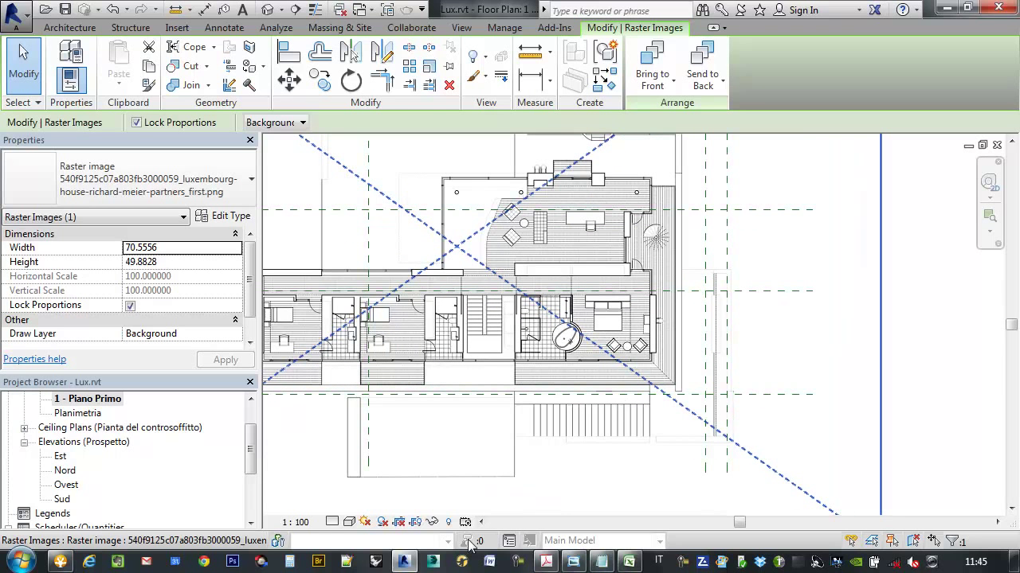
middle_click_drag(505, 512, 514, 331)
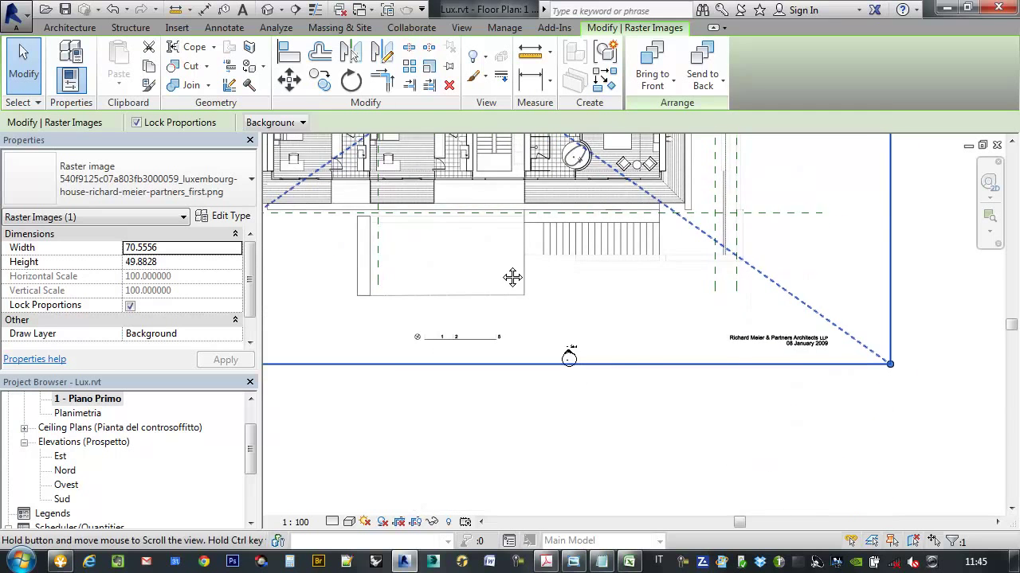
scroll(512, 278, "down", 2)
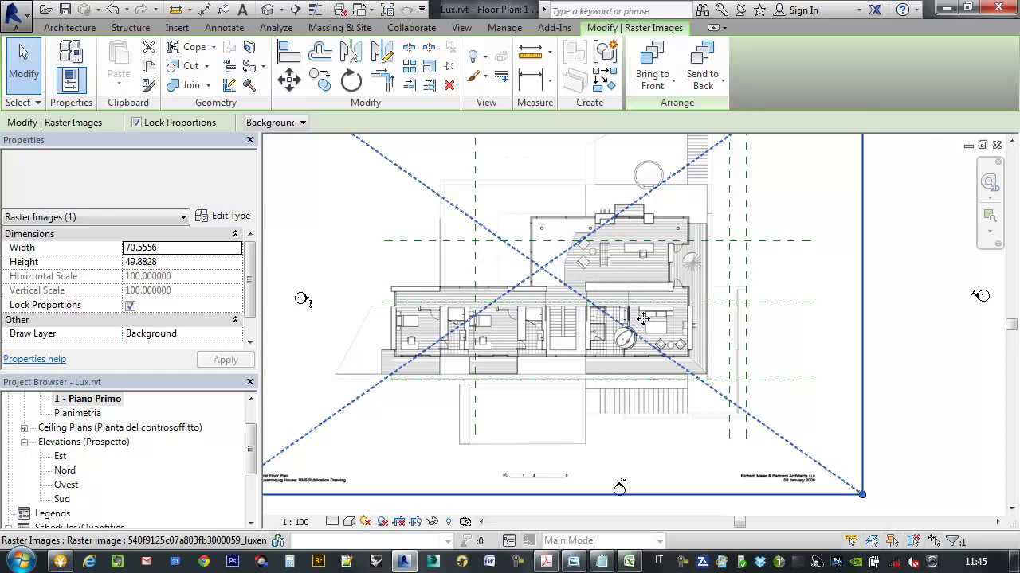
scroll(643, 319, "up", 2)
scroll(807, 250, "up", 2)
scroll(448, 368, "up", 3)
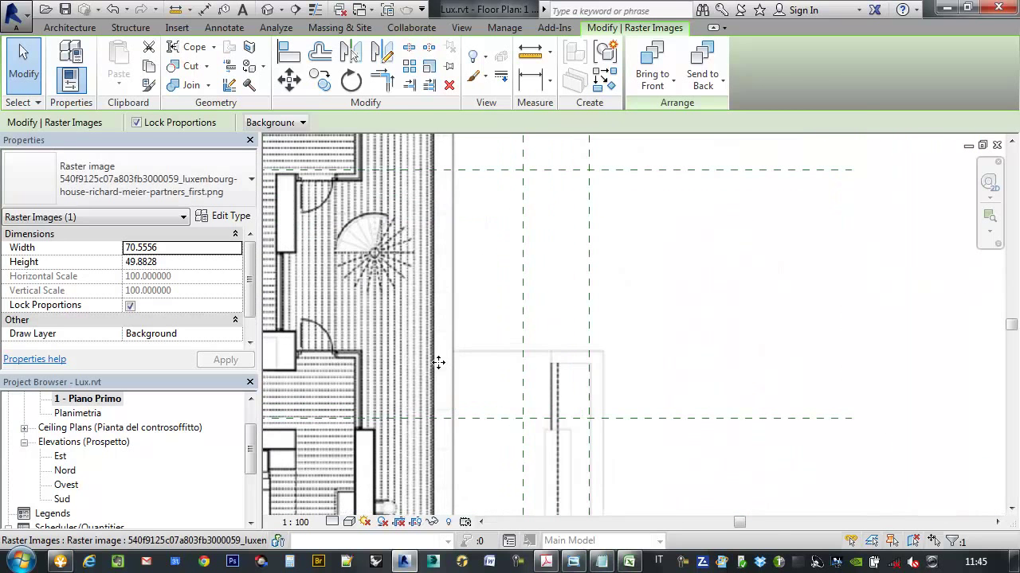
Step: Drag the raster plan right so its first outer wall lands on a reference plane
left_click_drag(431, 360, 493, 347)
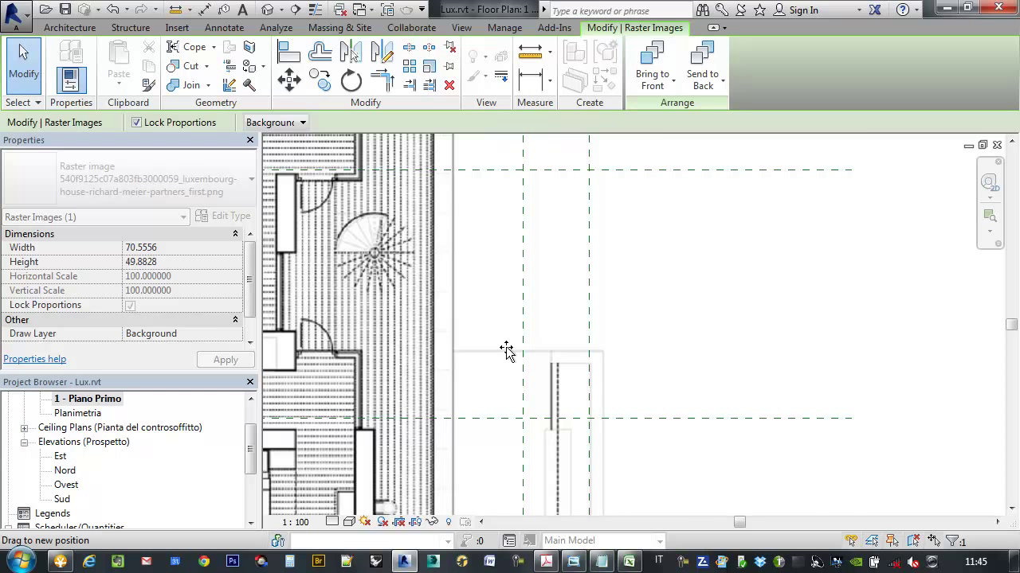
left_click_drag(506, 350, 506, 348)
scroll(506, 348, "down", 3)
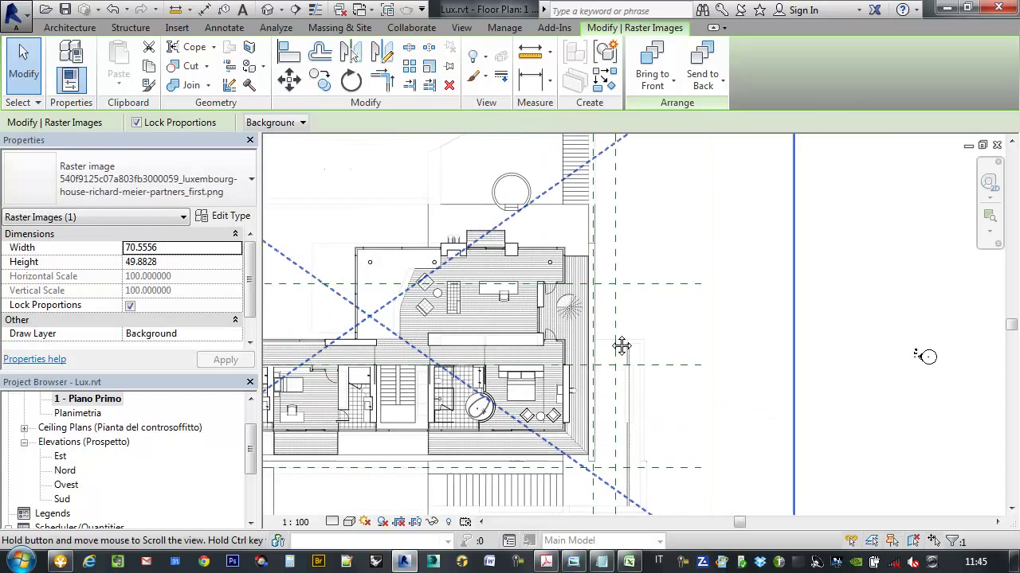
middle_click_drag(622, 346, 662, 231)
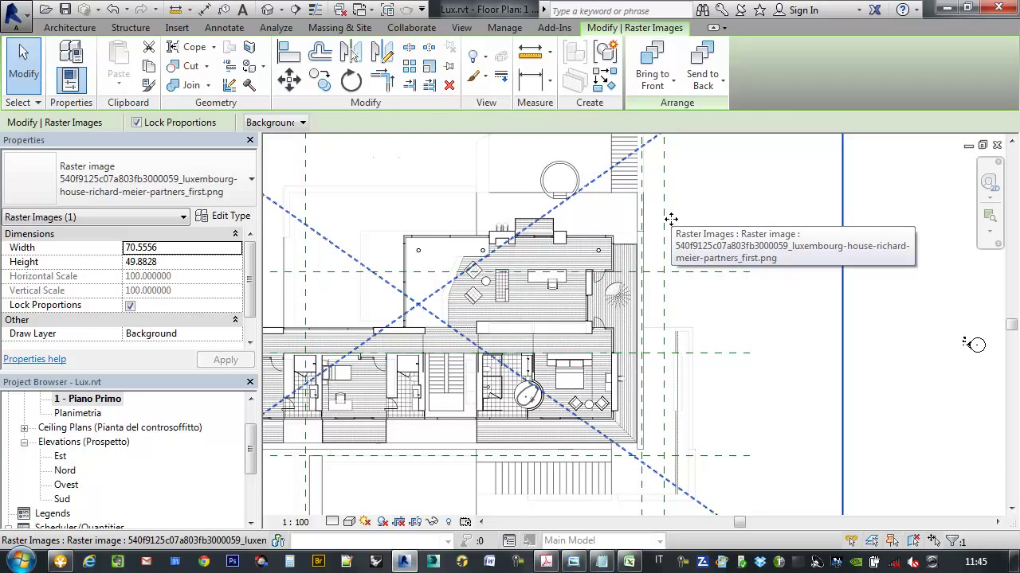
scroll(670, 219, "down", 2)
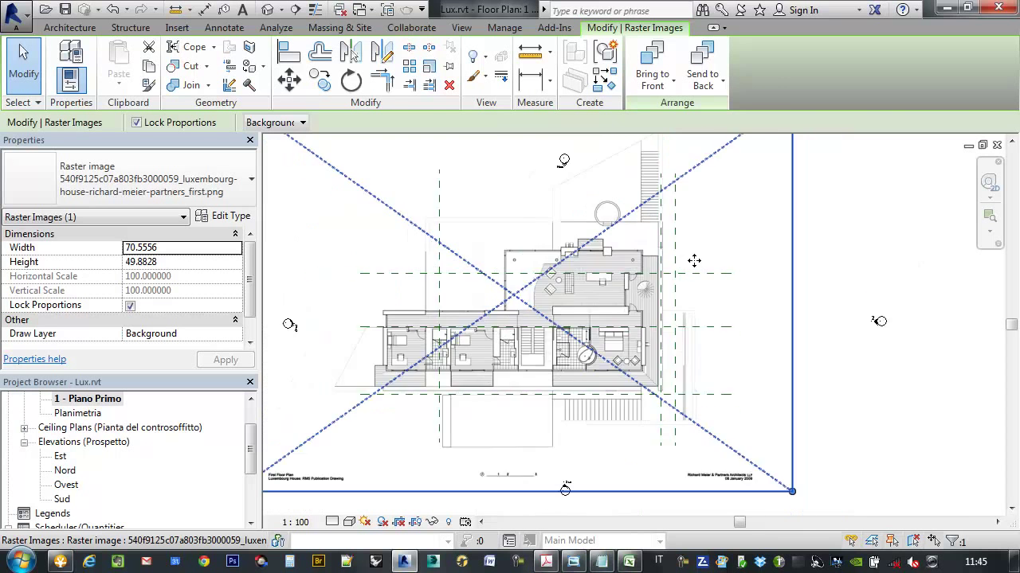
middle_click_drag(693, 260, 441, 297)
scroll(500, 239, "up", 1)
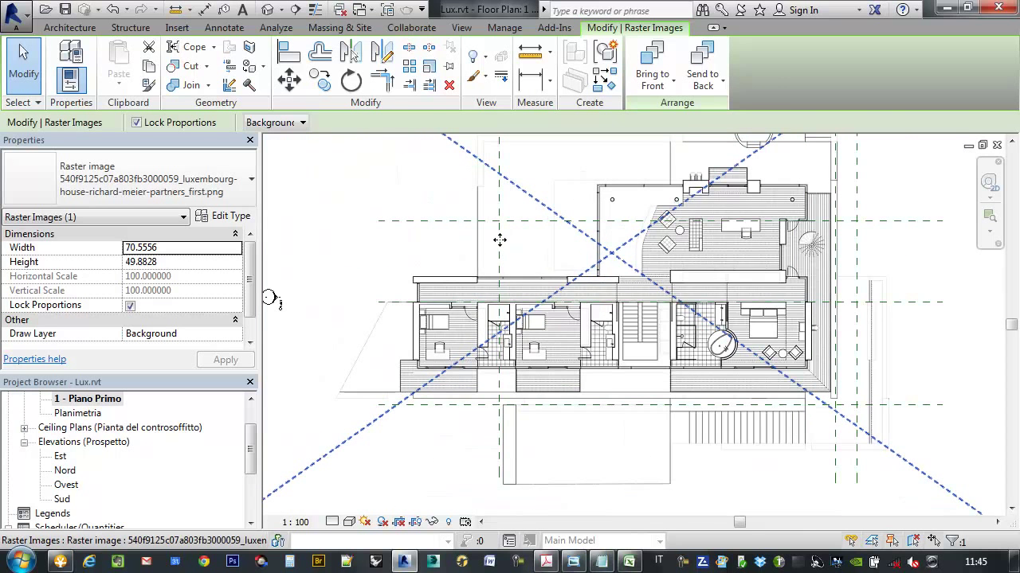
middle_click_drag(657, 408, 646, 262)
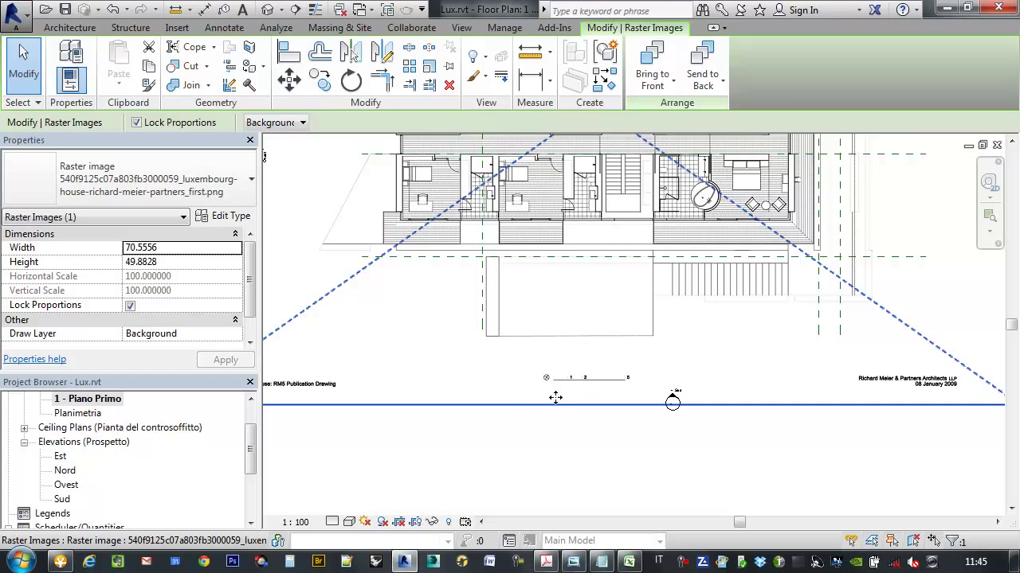
scroll(553, 385, "up", 2)
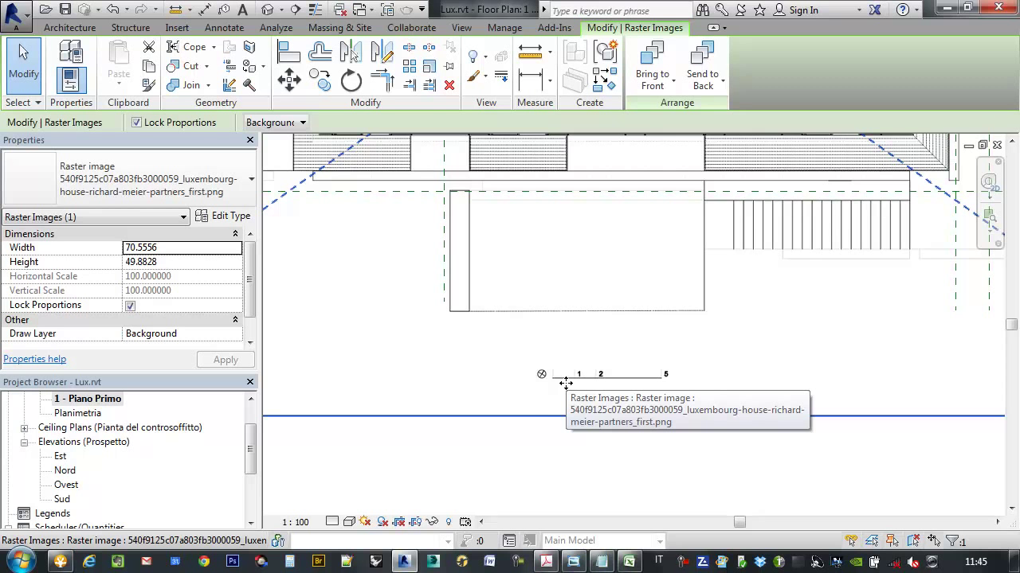
scroll(564, 384, "down", 2)
scroll(589, 350, "down", 2)
middle_click_drag(587, 420, 440, 295)
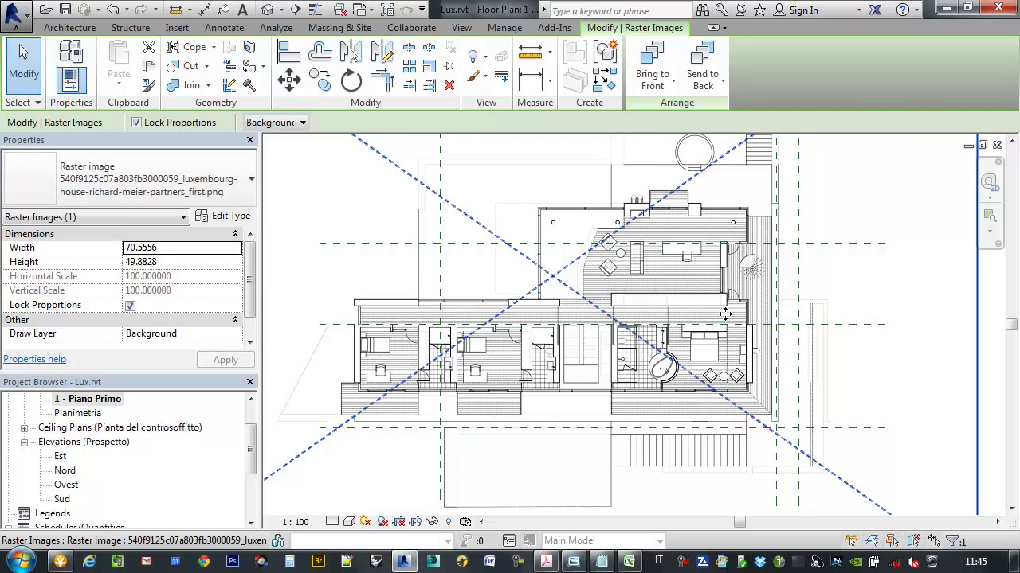
middle_click_drag(422, 314, 388, 264)
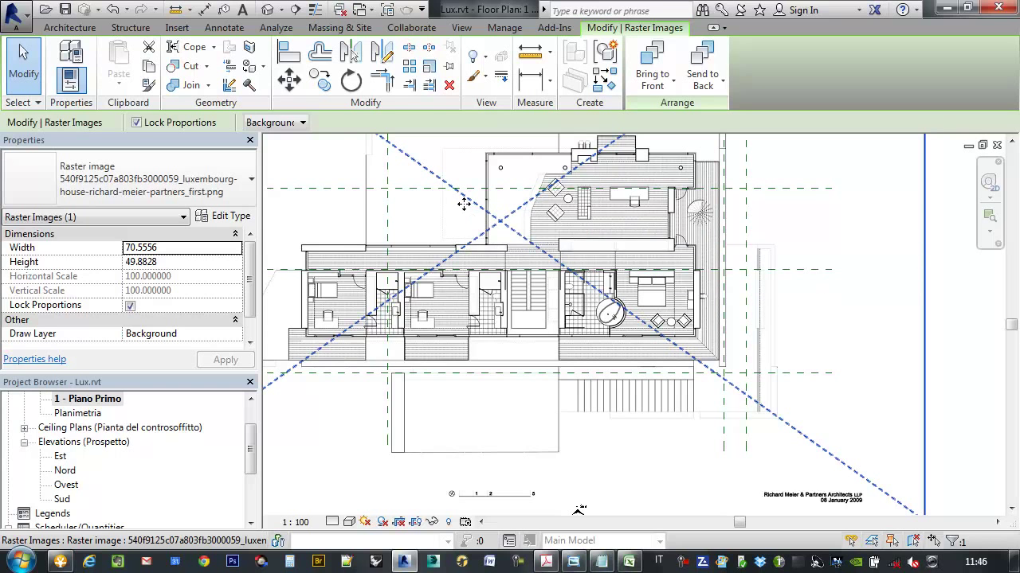
scroll(519, 239, "up", 1)
scroll(512, 248, "up", 2)
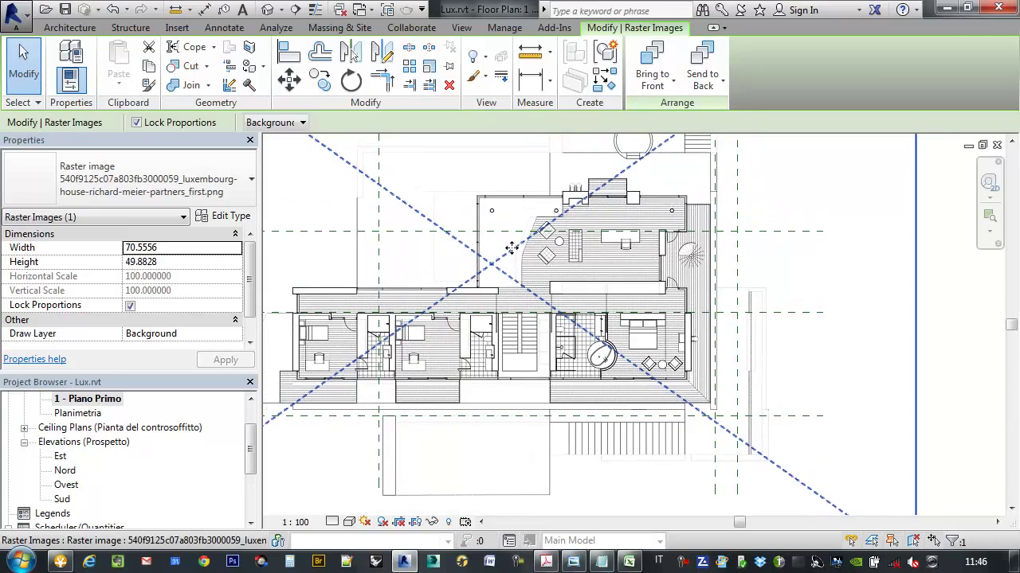
scroll(686, 287, "up", 1)
scroll(709, 261, "up", 1)
scroll(709, 262, "up", 2)
scroll(693, 284, "up", 2)
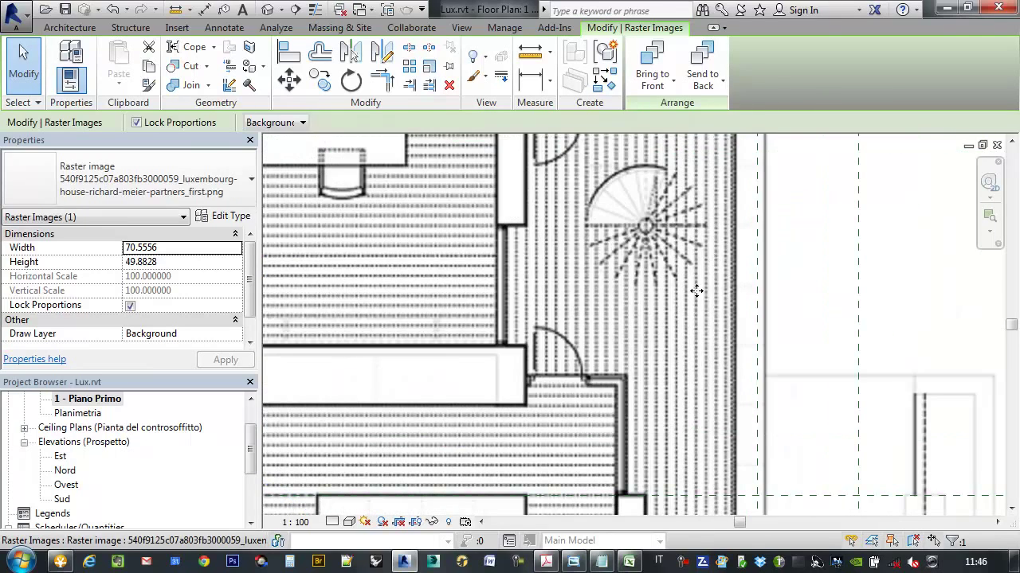
Step: Move the raster plan further right near the round stair onto the reference plane
left_click_drag(694, 291, 720, 293)
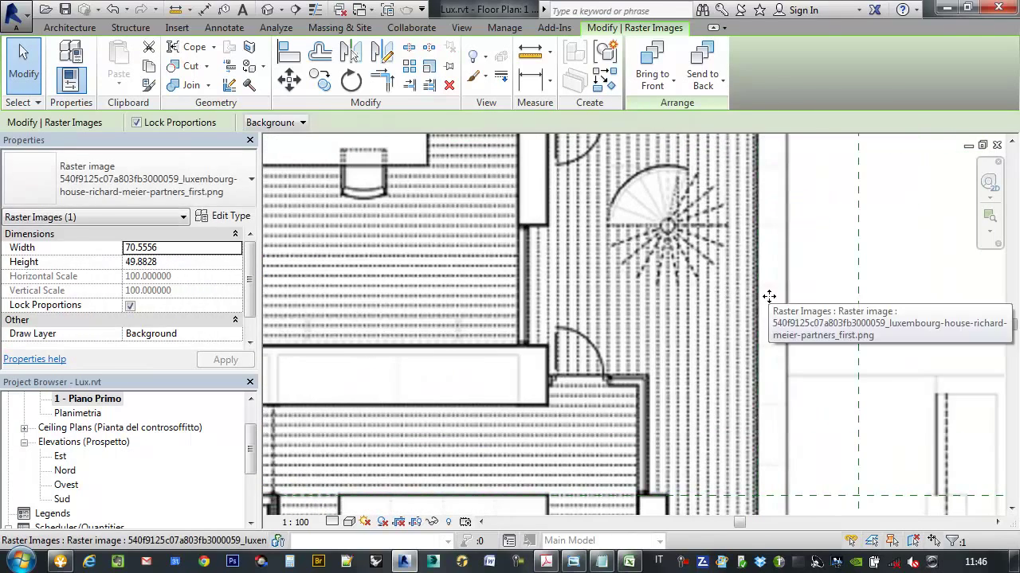
scroll(717, 294, "down", 2)
scroll(760, 264, "down", 2)
scroll(759, 263, "down", 1)
scroll(724, 285, "up", 2)
scroll(671, 426, "up", 2)
scroll(681, 428, "up", 2)
scroll(681, 427, "down", 3)
scroll(650, 281, "up", 2)
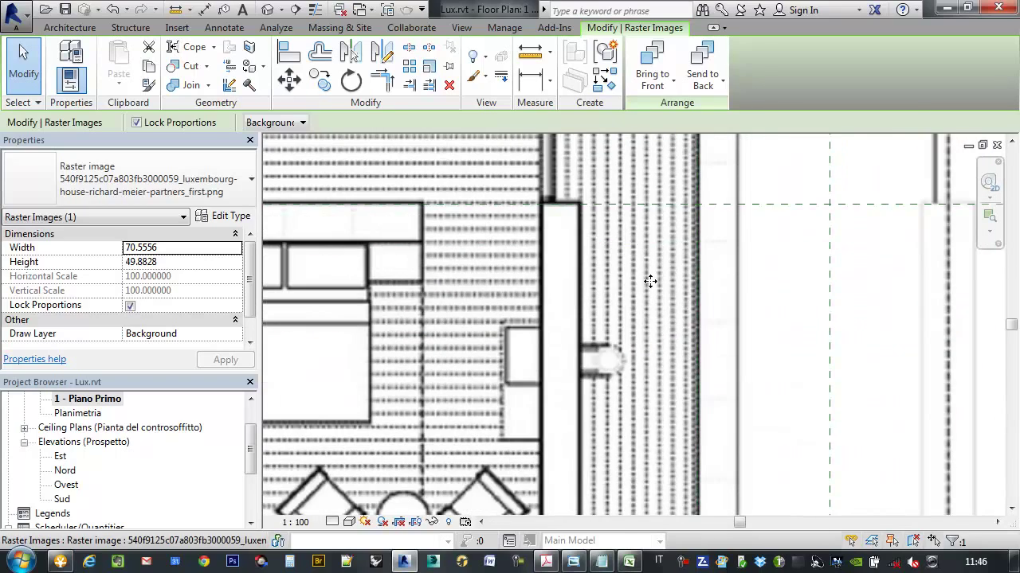
left_click_drag(578, 285, 826, 284)
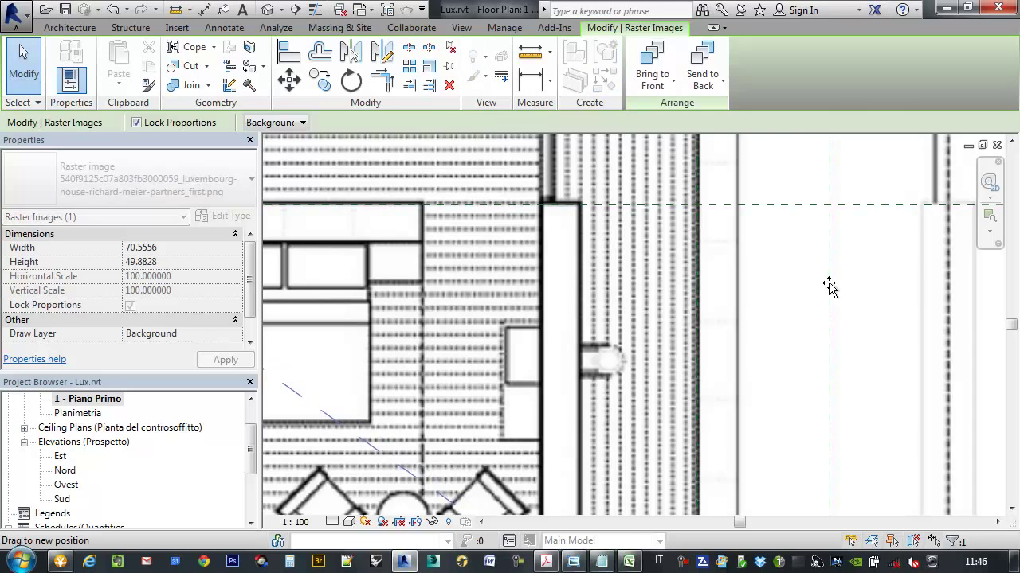
scroll(843, 293, "up", 3)
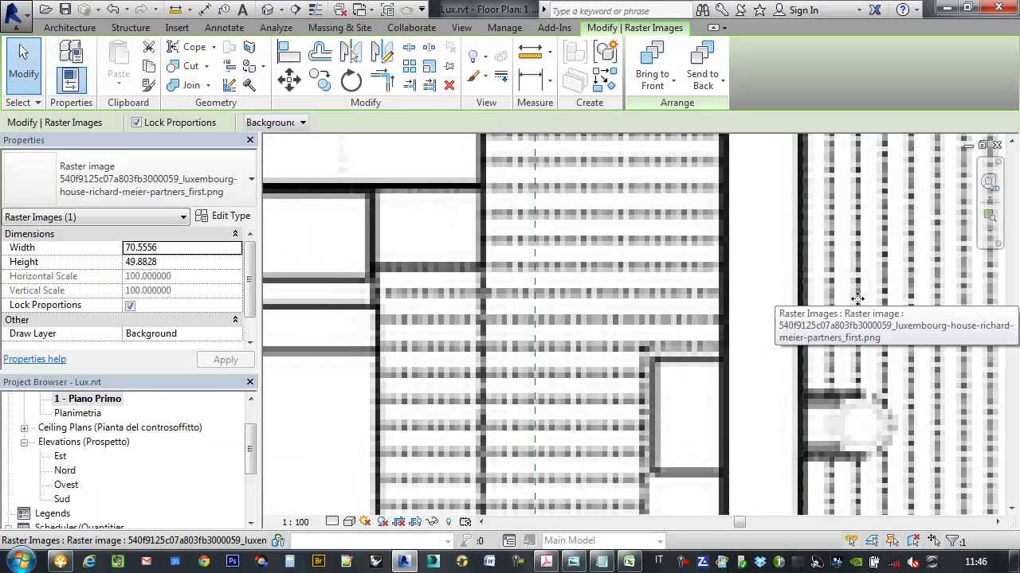
scroll(853, 297, "down", 1)
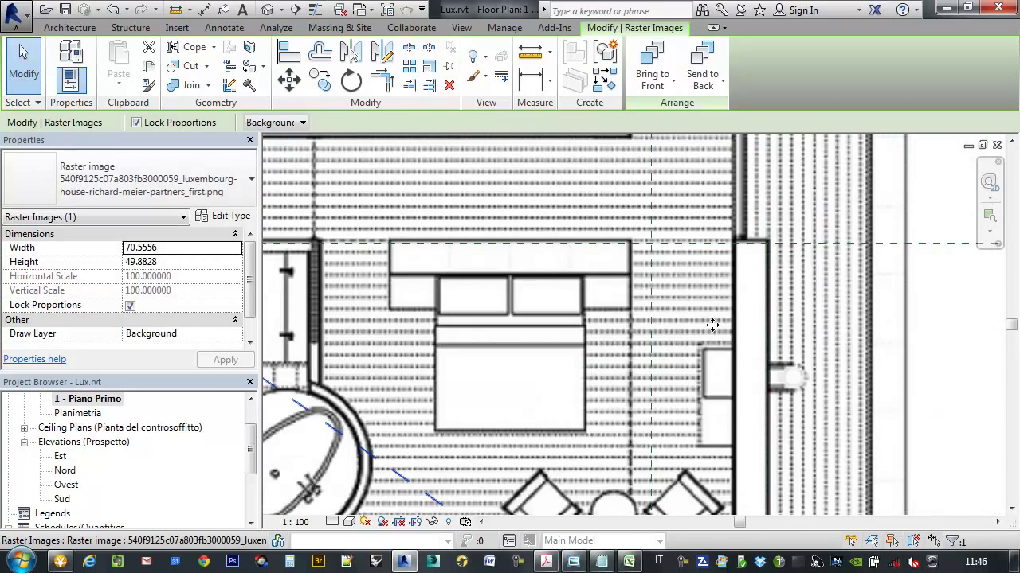
scroll(821, 292, "down", 1)
scroll(793, 287, "down", 1)
scroll(793, 286, "down", 1)
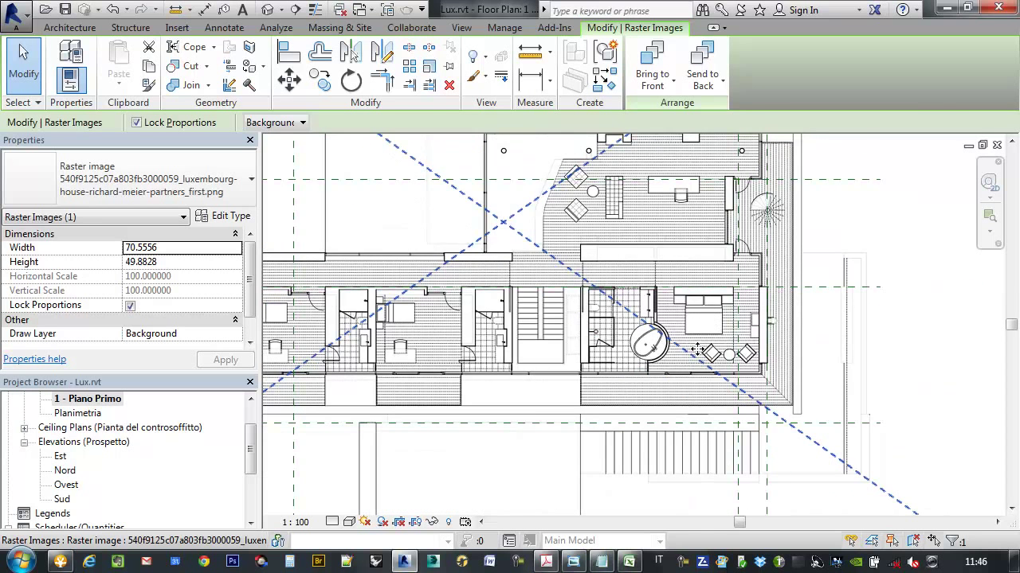
scroll(760, 343, "down", 1)
middle_click_drag(672, 346, 704, 347)
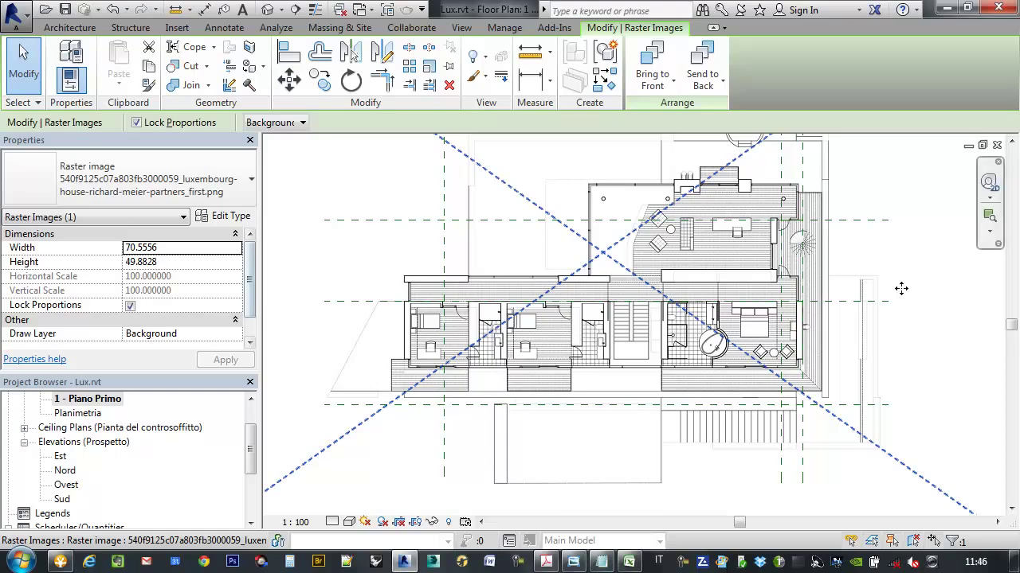
scroll(811, 307, "up", 1)
scroll(813, 311, "up", 1)
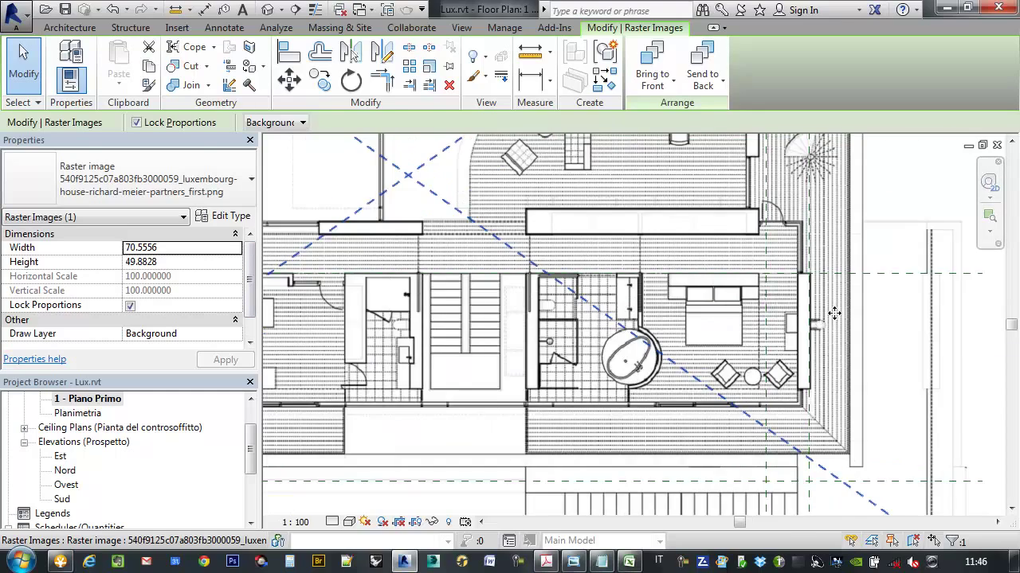
scroll(832, 313, "down", 2)
scroll(839, 313, "up", 2)
scroll(838, 313, "up", 1)
scroll(785, 318, "down", 2)
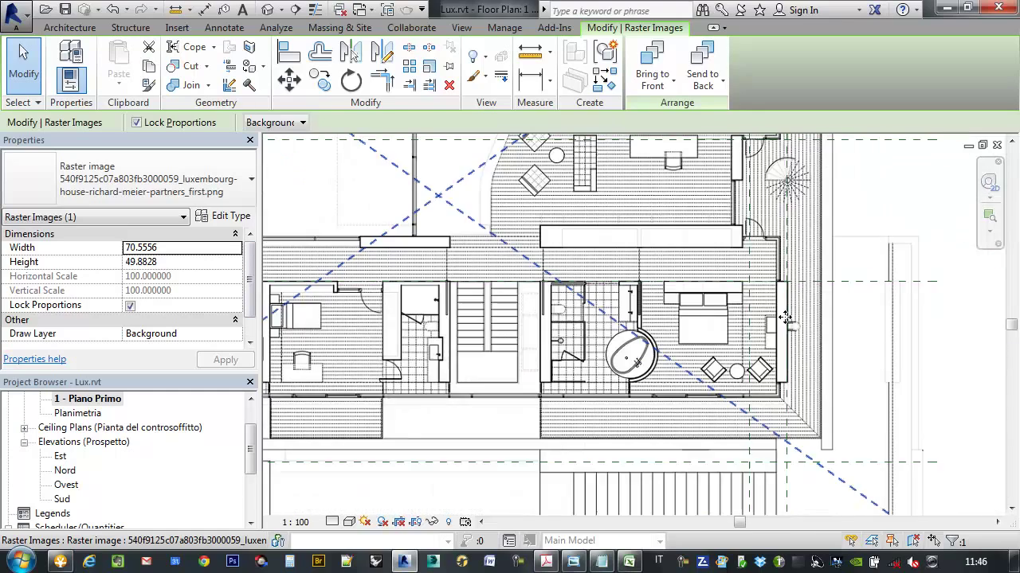
scroll(783, 318, "up", 2)
scroll(707, 318, "up", 1)
scroll(710, 279, "up", 1)
scroll(717, 238, "up", 2)
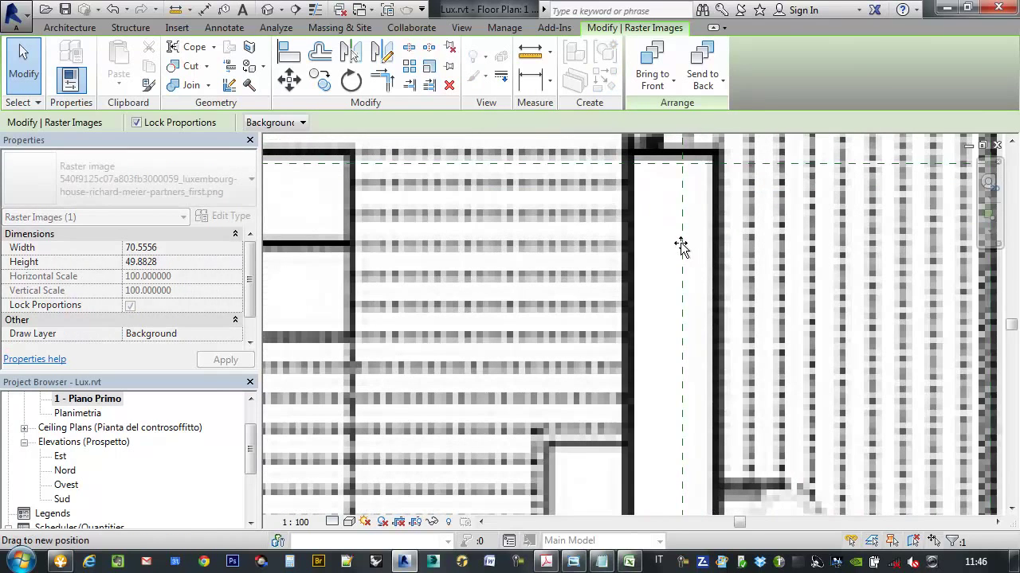
Step: Nudge the raster plan slightly left and down to refine its alignment
left_click_drag(717, 238, 674, 251)
scroll(673, 278, "up", 1)
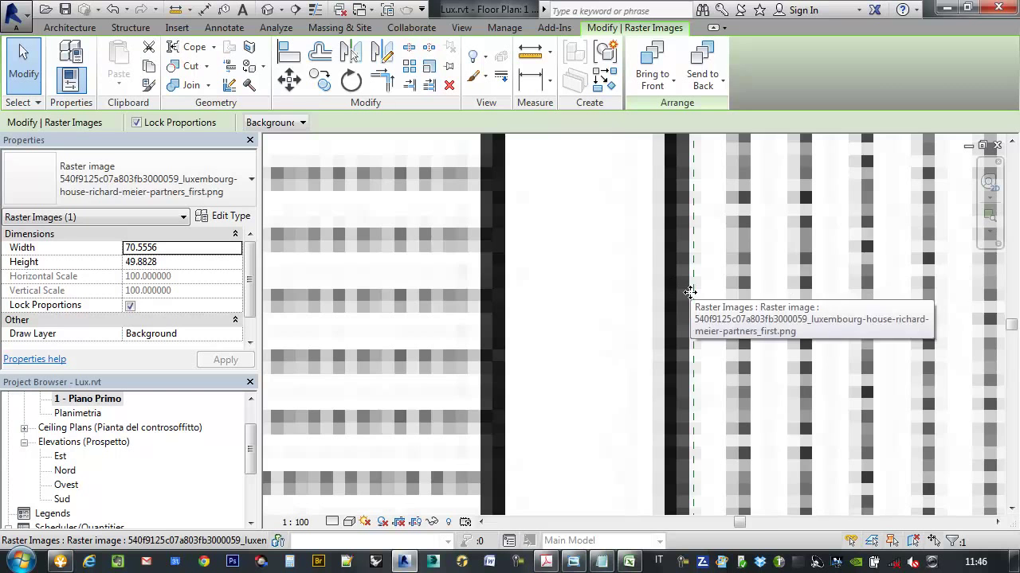
scroll(690, 292, "up", 1)
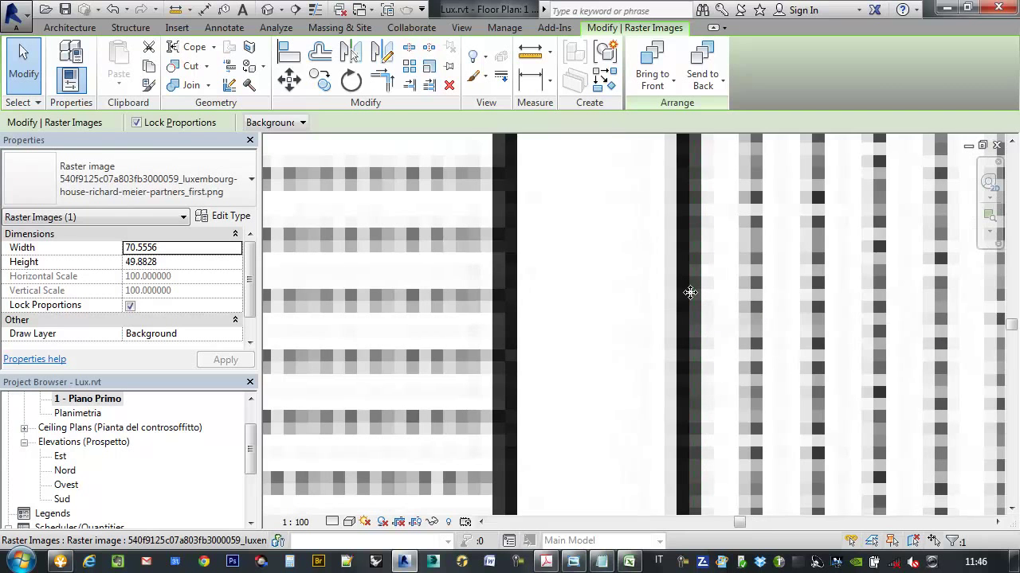
scroll(655, 360, "down", 3)
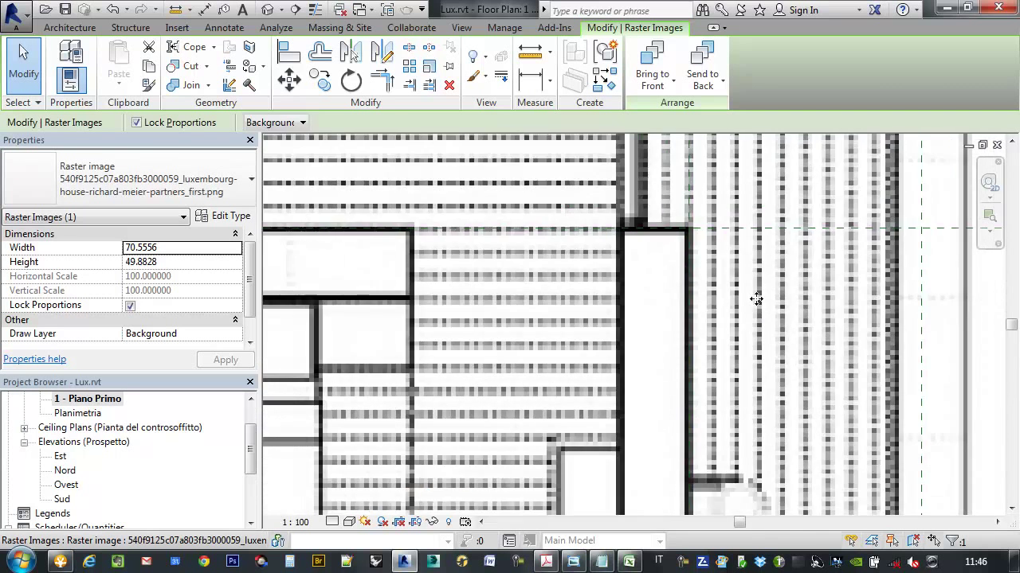
scroll(690, 295, "down", 2)
scroll(767, 291, "down", 1)
scroll(471, 208, "down", 1)
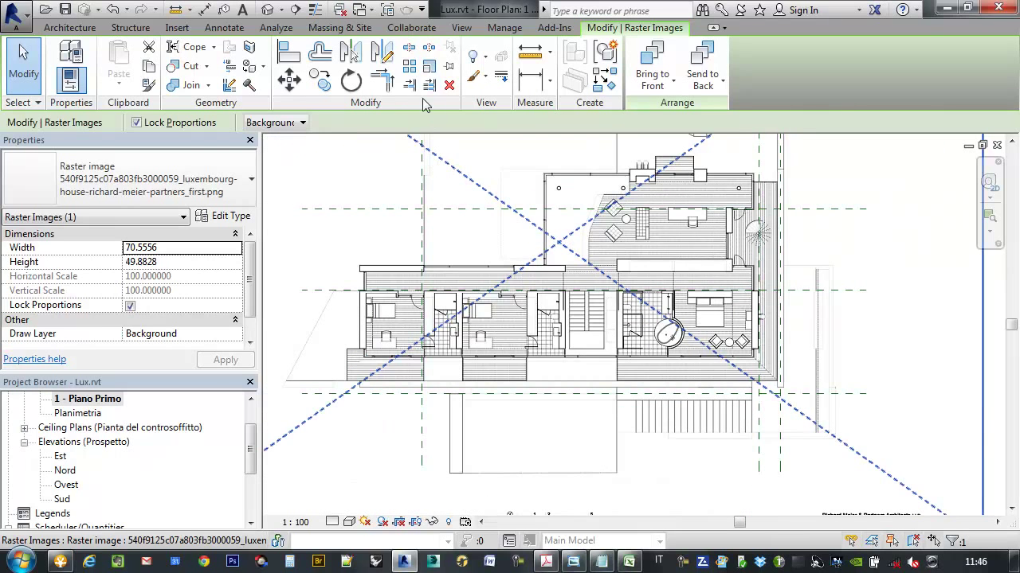
Step: Graphically scale the raster from the wall corner toward the reference plane, then deselect it
left_click(428, 66)
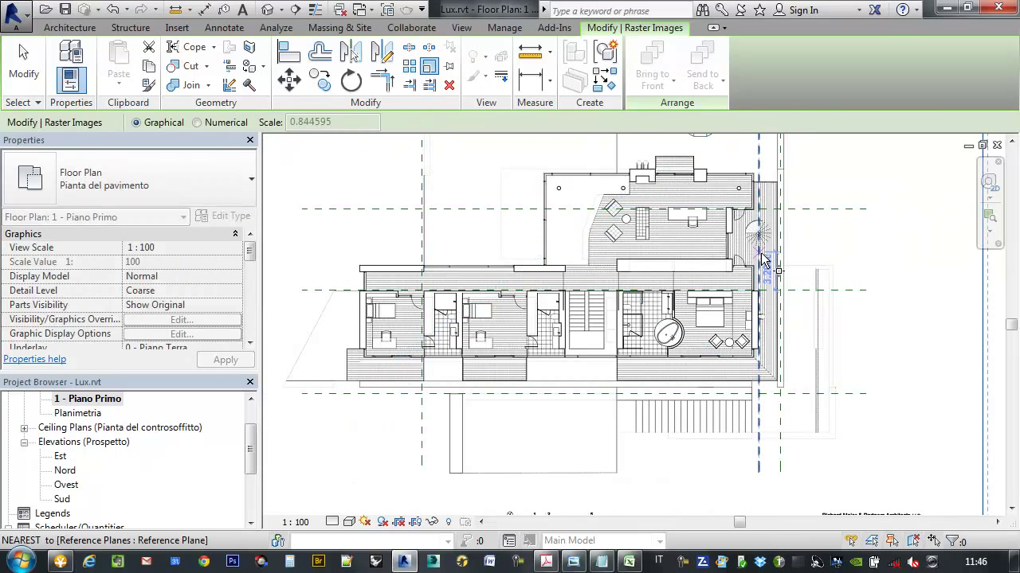
left_click(758, 274)
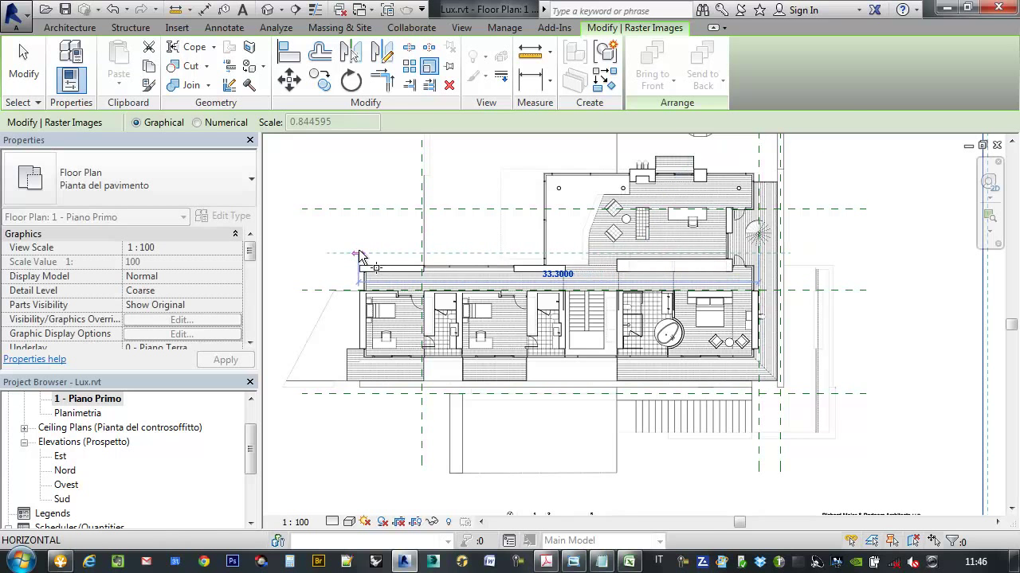
scroll(360, 257, "up", 3)
scroll(365, 262, "up", 2)
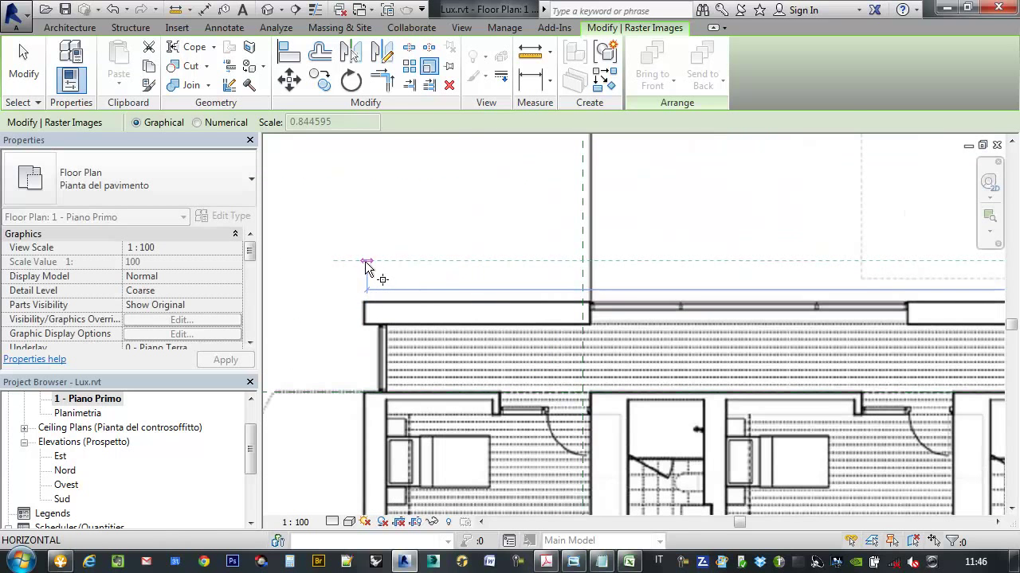
left_click(366, 267)
scroll(366, 267, "down", 3)
left_click(728, 279)
scroll(754, 324, "up", 3)
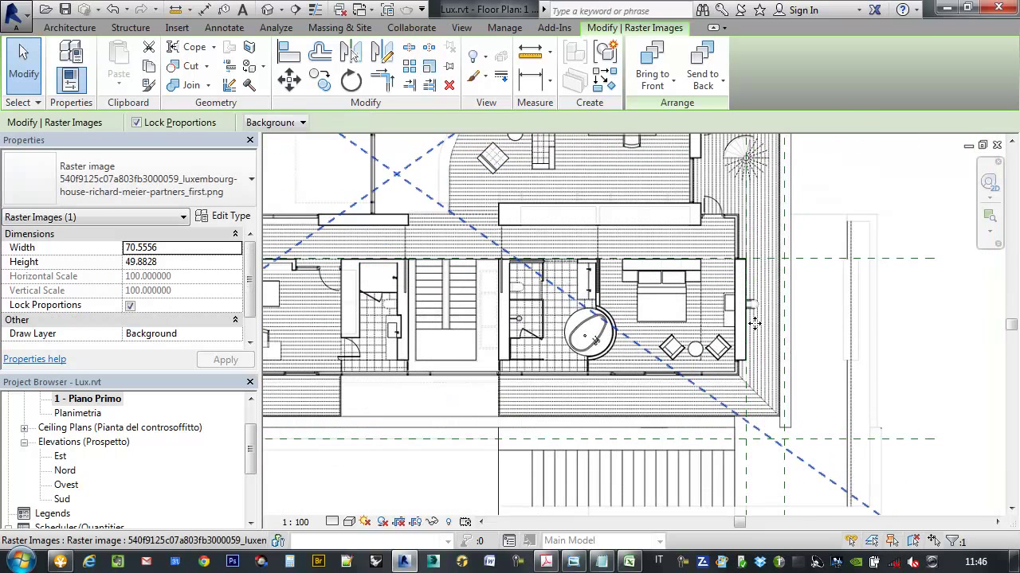
key("Escape")
Step: Rescale the raster from a wall point onto the reference plane, giving 59.5780 by 42.1217
left_click(428, 66)
left_click(747, 328)
scroll(646, 342, "down", 2)
middle_click_drag(306, 280, 502, 343)
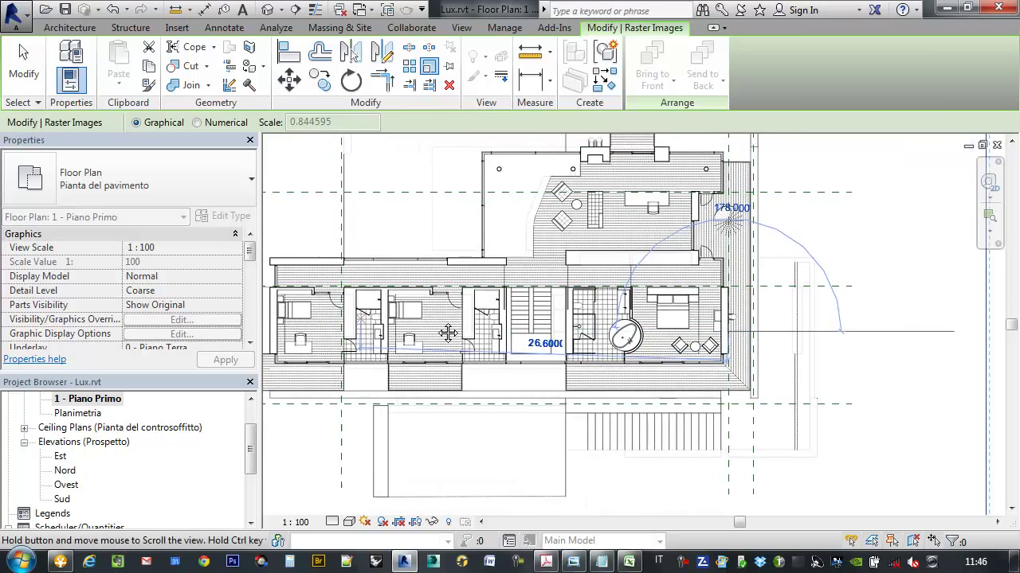
scroll(501, 341, "up", 3)
scroll(497, 331, "up", 4)
scroll(492, 318, "up", 3)
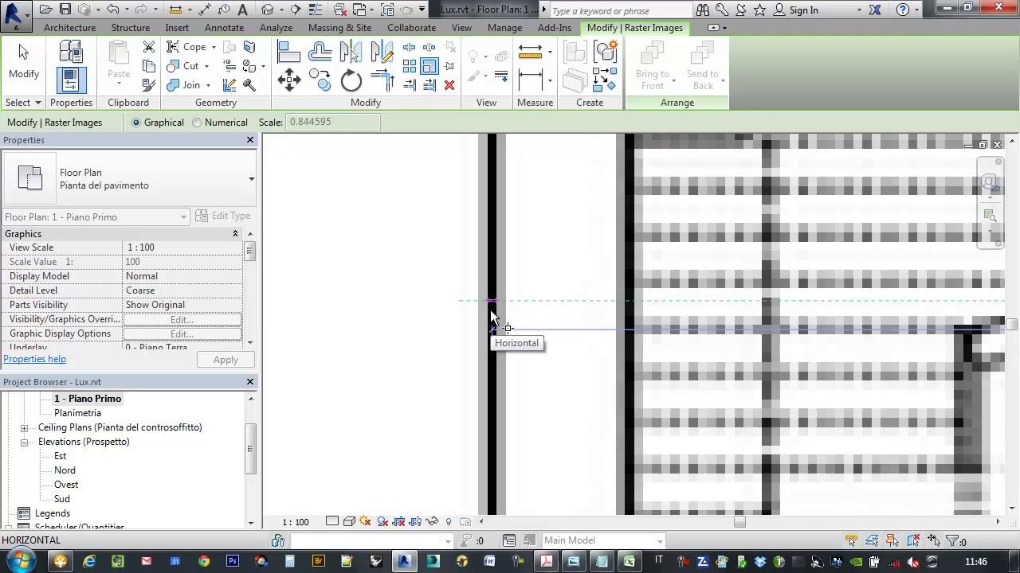
left_click(491, 317)
scroll(532, 304, "down", 2)
scroll(537, 295, "down", 3)
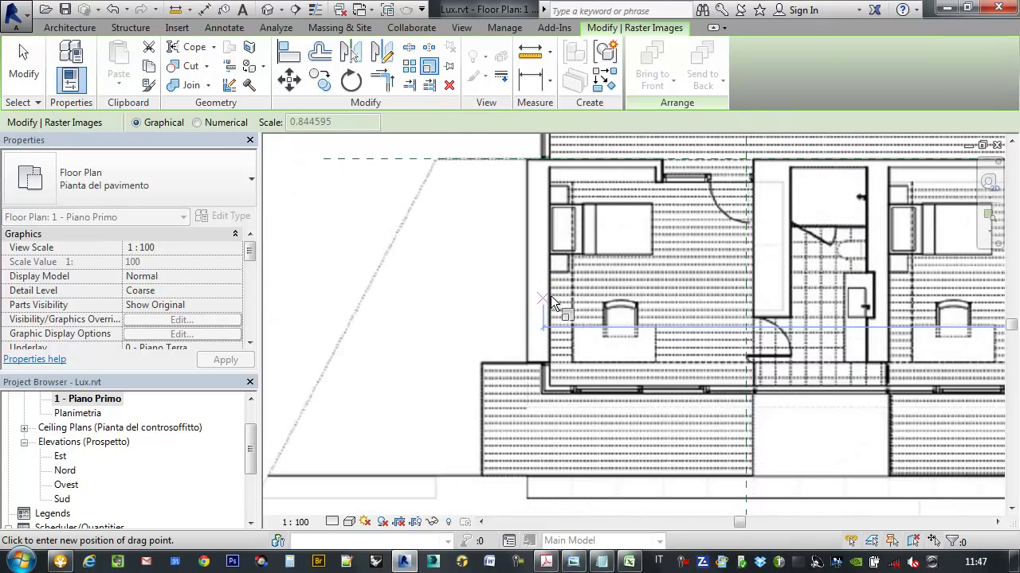
left_click(746, 308)
scroll(825, 338, "down", 3)
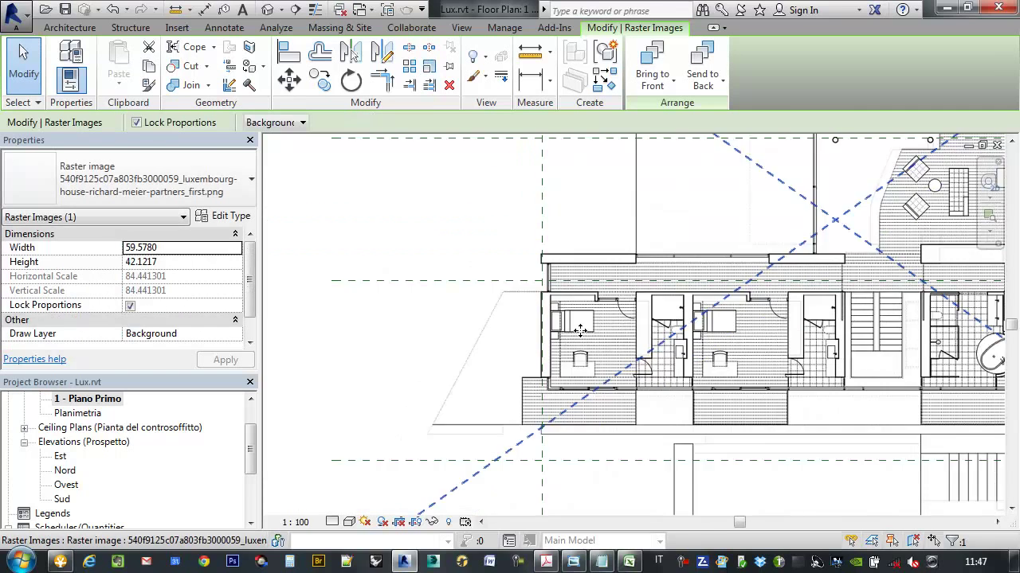
Step: Drag the rescaled raster onto the reference-plane intersection and nudge it down with the arrow key
mouse_move(825, 338)
middle_mouse_down()
mouse_move(642, 386)
mouse_move(619, 336)
middle_mouse_up()
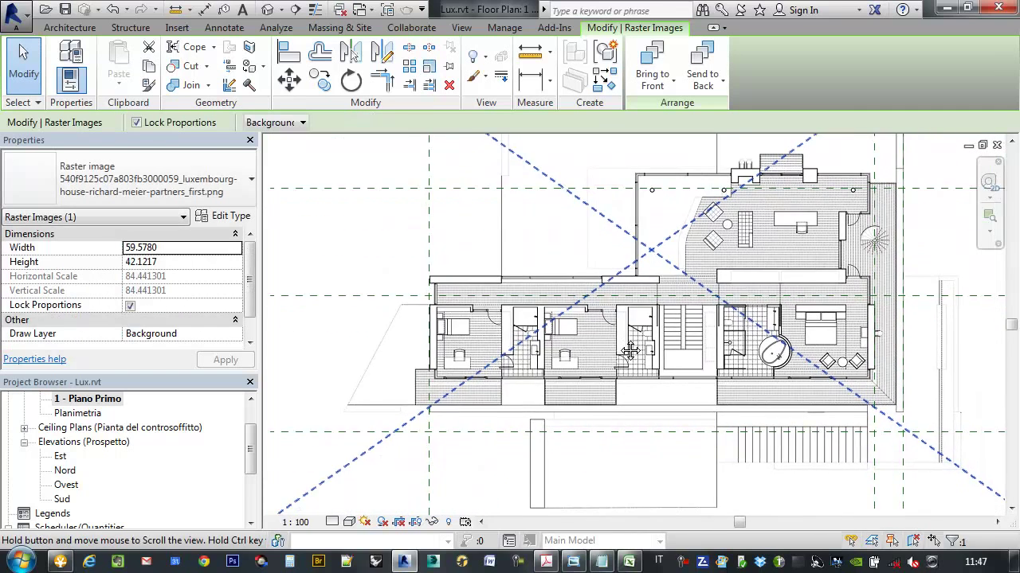
scroll(512, 406, "up", 2)
scroll(512, 391, "up", 2)
mouse_move(512, 391)
middle_mouse_down()
mouse_move(505, 364)
mouse_move(495, 407)
mouse_move(368, 180)
middle_mouse_up()
scroll(368, 180, "up", 1)
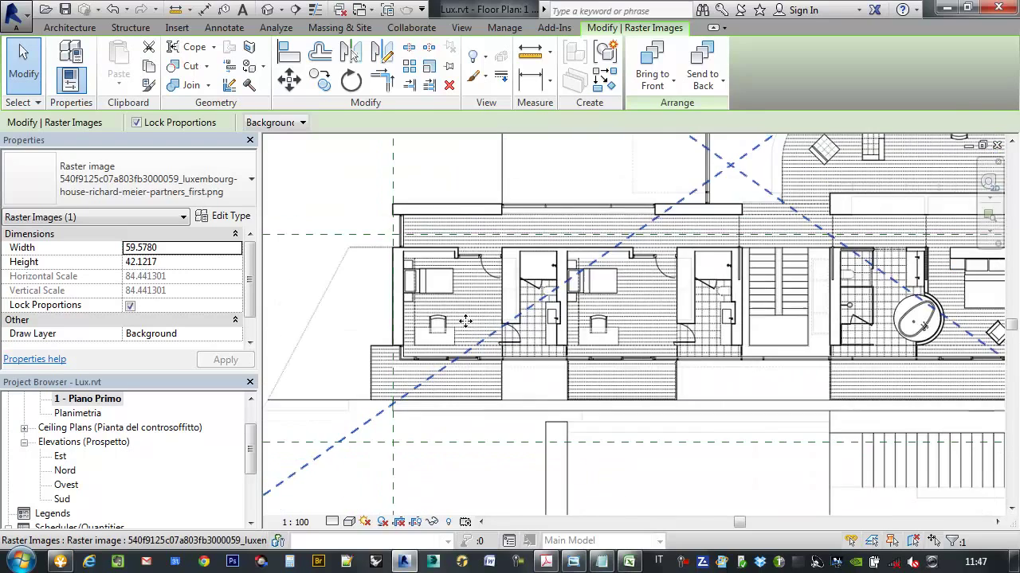
scroll(368, 180, "up", 1)
scroll(368, 180, "up", 2)
left_click_drag(366, 165, 353, 291)
scroll(318, 297, "up", 1)
scroll(386, 282, "up", 2)
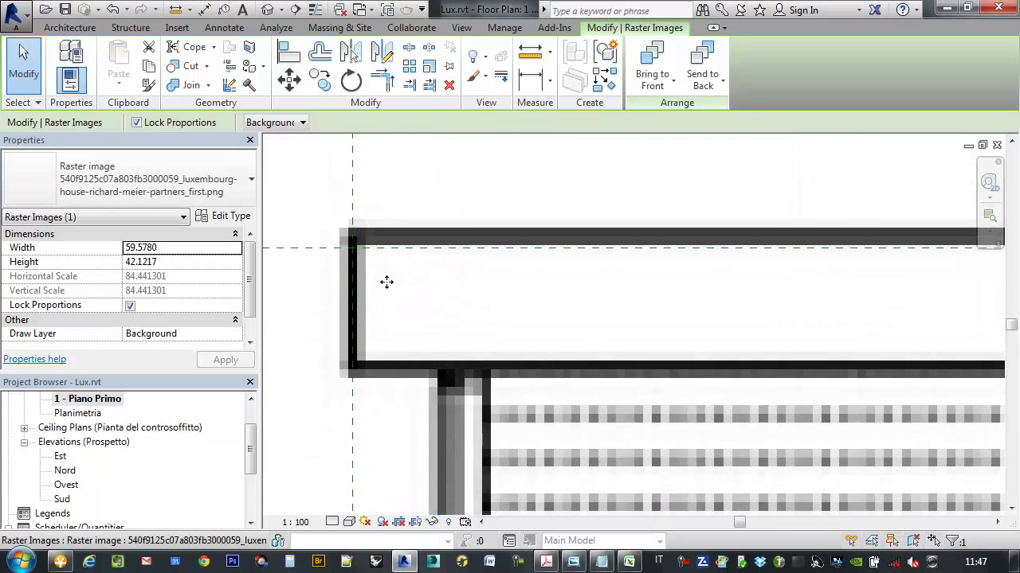
key("Down")
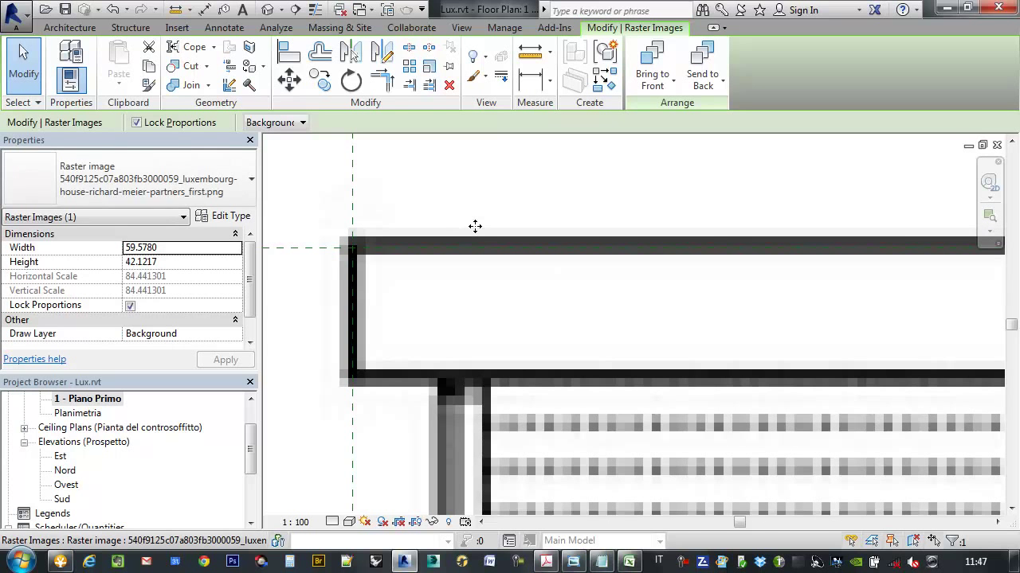
scroll(383, 276, "down", 1)
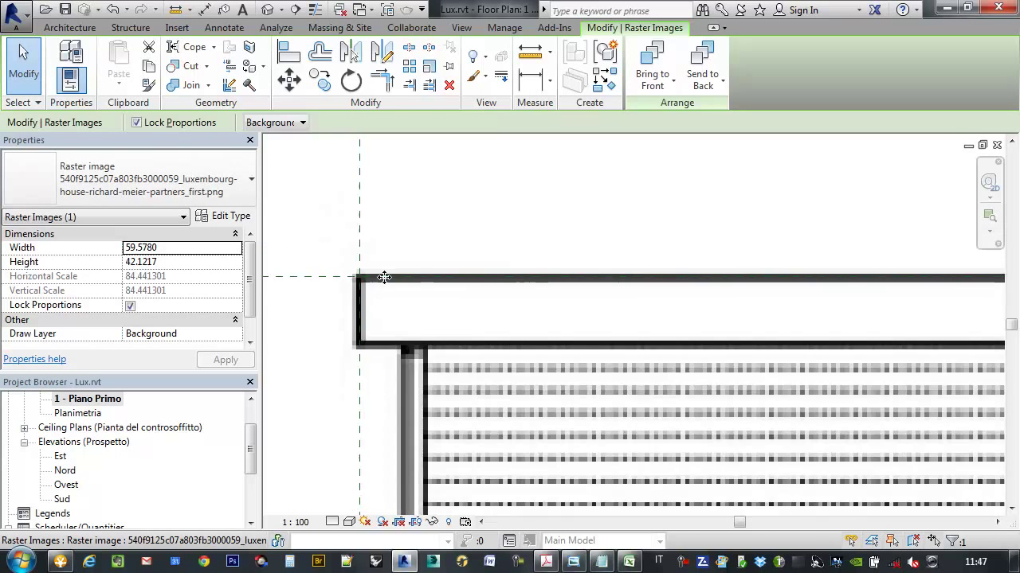
scroll(443, 269, "down", 2)
Step: Check the alignment at the dashed corner and around the room block with the round bath
middle_click_drag(443, 269, 433, 473)
scroll(433, 474, "up", 2)
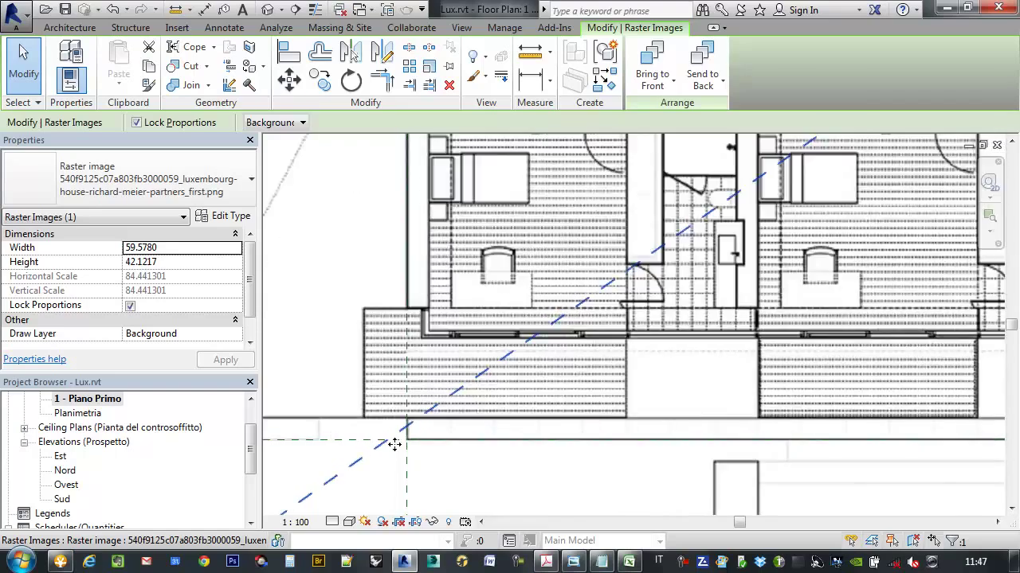
scroll(423, 461, "up", 2)
scroll(423, 461, "down", 1)
scroll(446, 417, "down", 1)
scroll(446, 416, "down", 2)
scroll(570, 340, "down", 1)
scroll(570, 339, "down", 1)
mouse_move(569, 340)
middle_mouse_down()
mouse_move(667, 335)
mouse_move(531, 325)
mouse_move(776, 255)
mouse_move(714, 431)
middle_mouse_up()
scroll(690, 282, "up", 1)
scroll(693, 335, "up", 2)
scroll(678, 326, "up", 1)
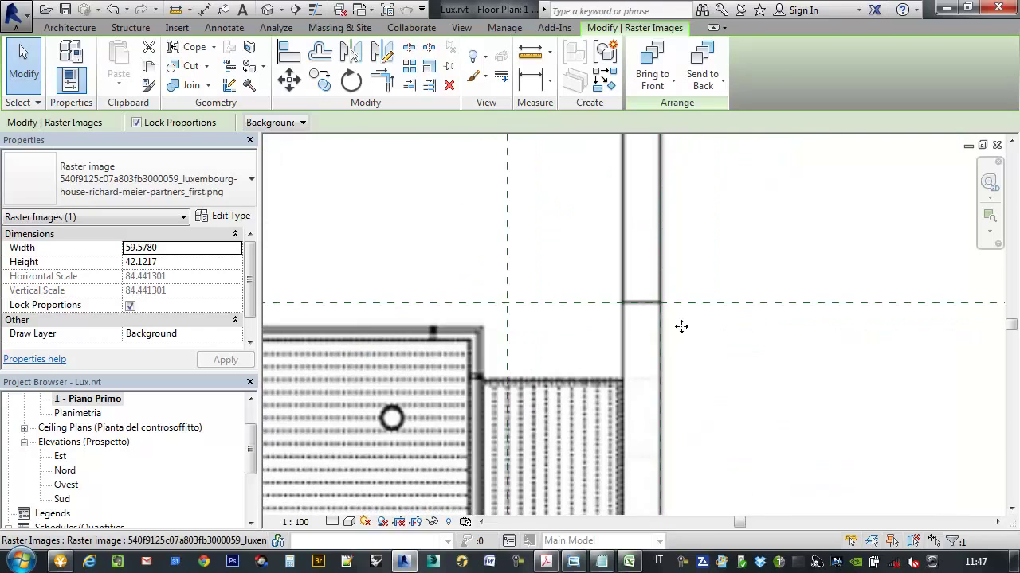
scroll(483, 321, "down", 1)
scroll(757, 336, "down", 1)
scroll(302, 335, "up", 1)
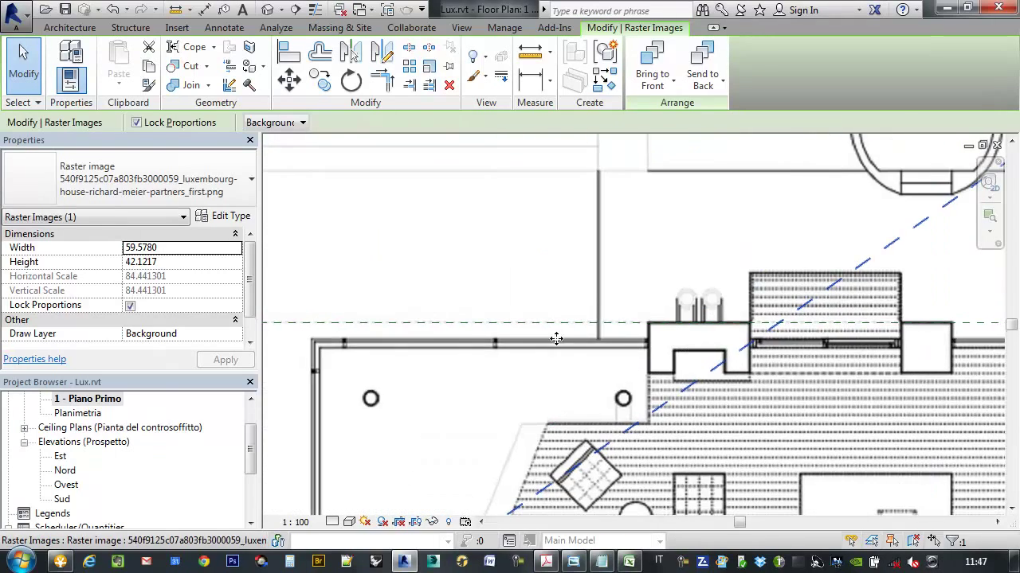
scroll(421, 296, "down", 1)
middle_click_drag(453, 279, 528, 234)
scroll(528, 234, "up", 1)
mouse_move(707, 310)
middle_mouse_down()
mouse_move(659, 236)
mouse_move(664, 288)
mouse_move(719, 280)
middle_mouse_up()
scroll(665, 289, "down", 1)
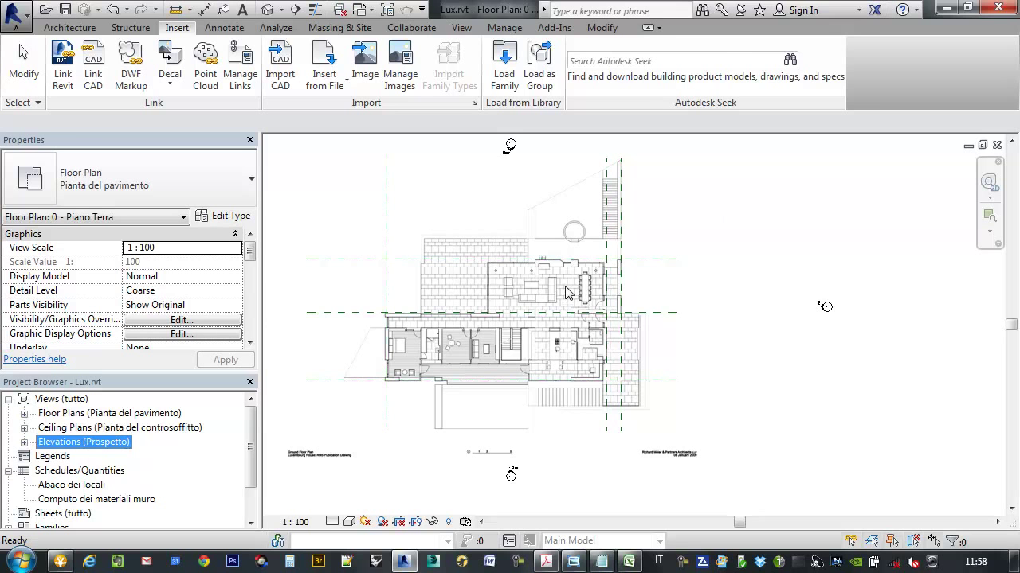
Step: Launch the Section tool and set its first point just above the ground-floor building
left_click(462, 29)
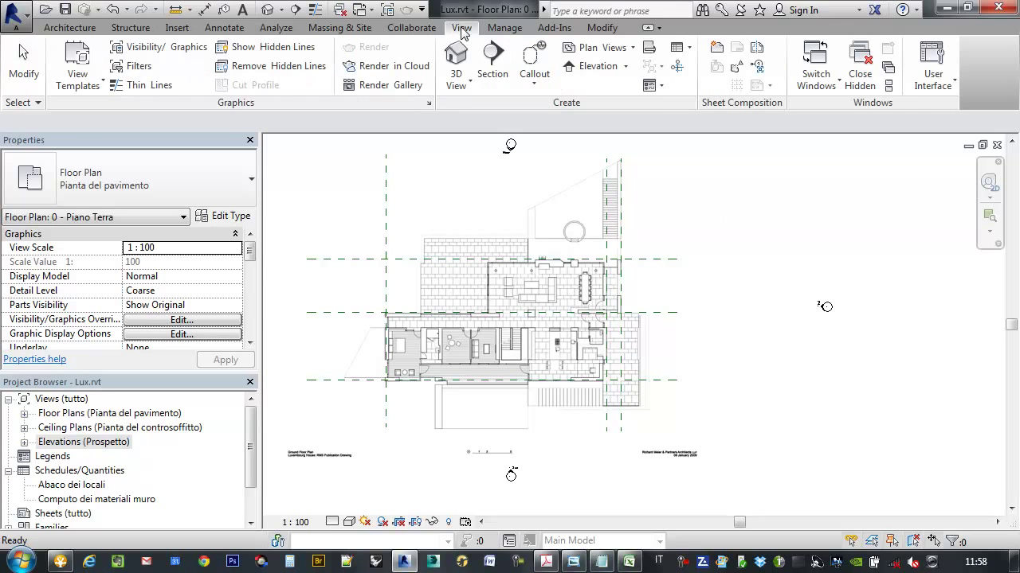
left_click(494, 57)
middle_click_drag(480, 172, 473, 202)
mouse_move(499, 234)
middle_mouse_down()
mouse_move(485, 186)
mouse_move(475, 206)
middle_mouse_up()
scroll(487, 187, "up", 2)
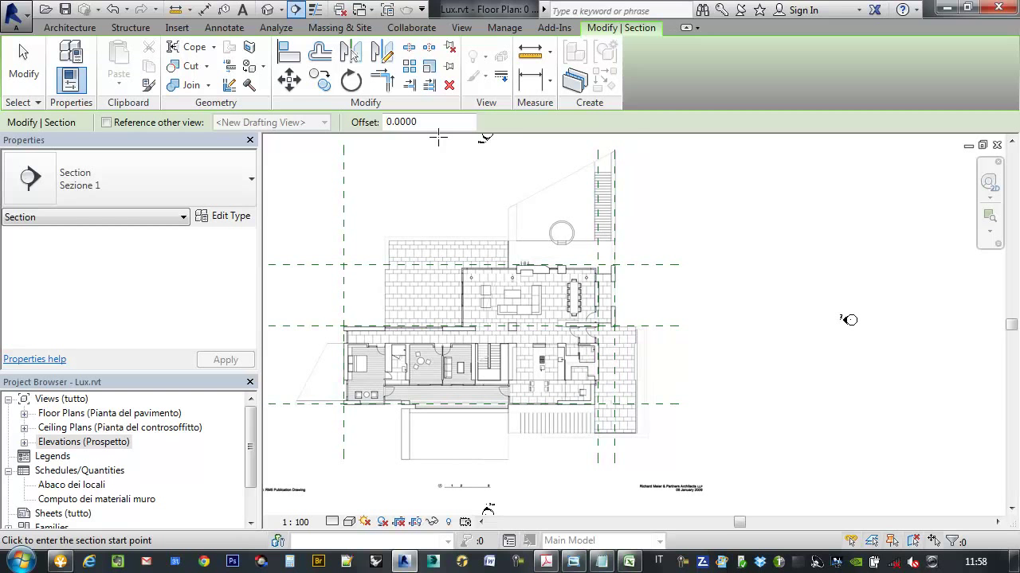
scroll(476, 403, "up", 2)
scroll(514, 328, "up", 1)
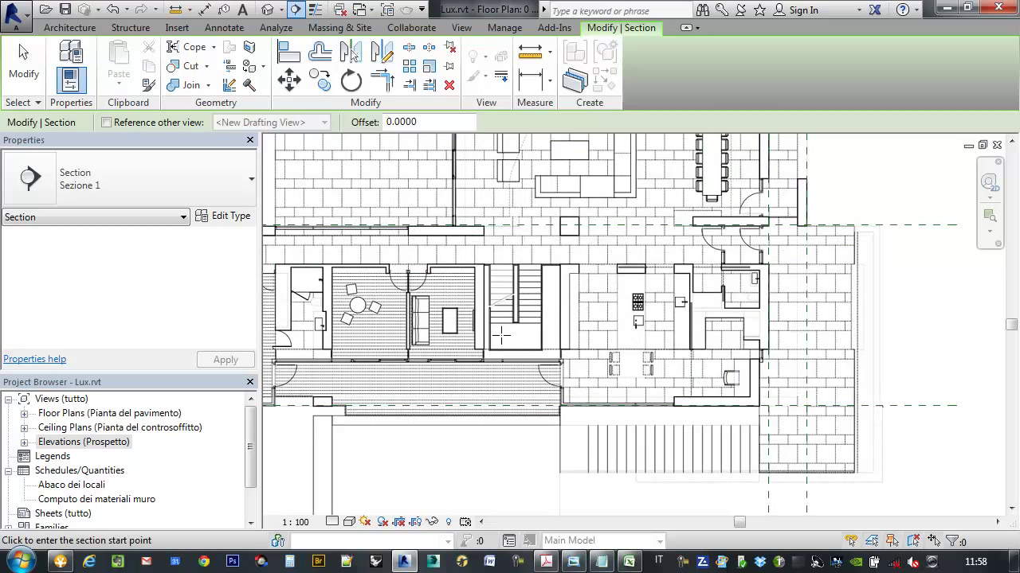
scroll(505, 267, "down", 2)
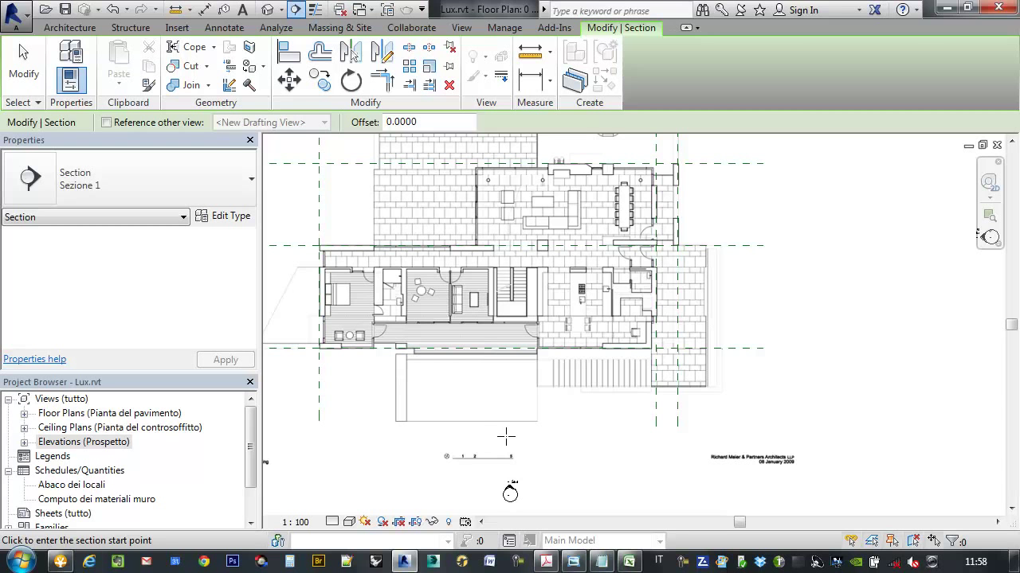
middle_click_drag(506, 435, 539, 278)
scroll(930, 302, "down", 1)
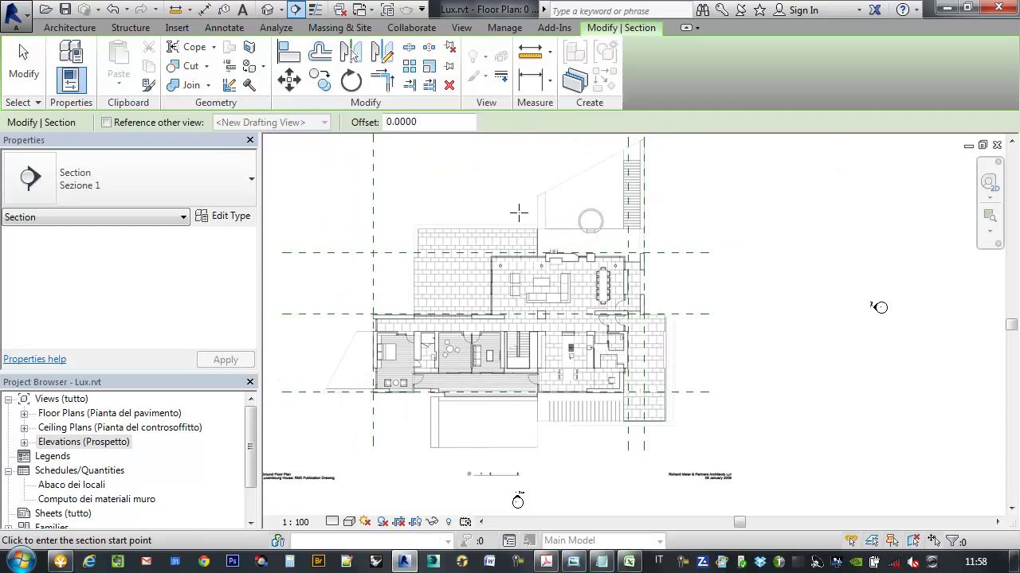
left_click(515, 145)
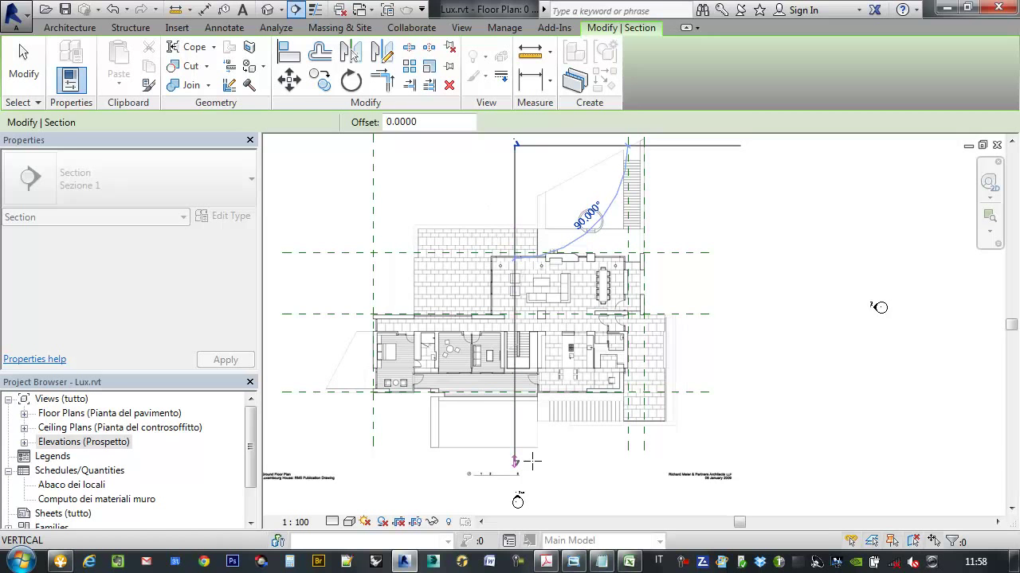
Step: Finish the section line below the Piano Terra ground-floor plan
left_click(532, 461)
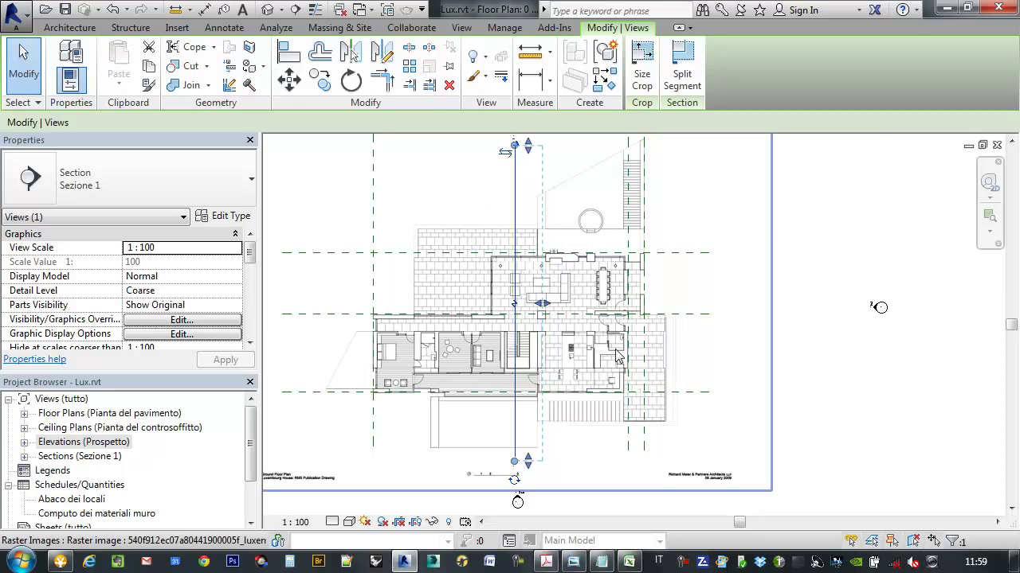
scroll(531, 379, "up", 1)
scroll(532, 334, "up", 2)
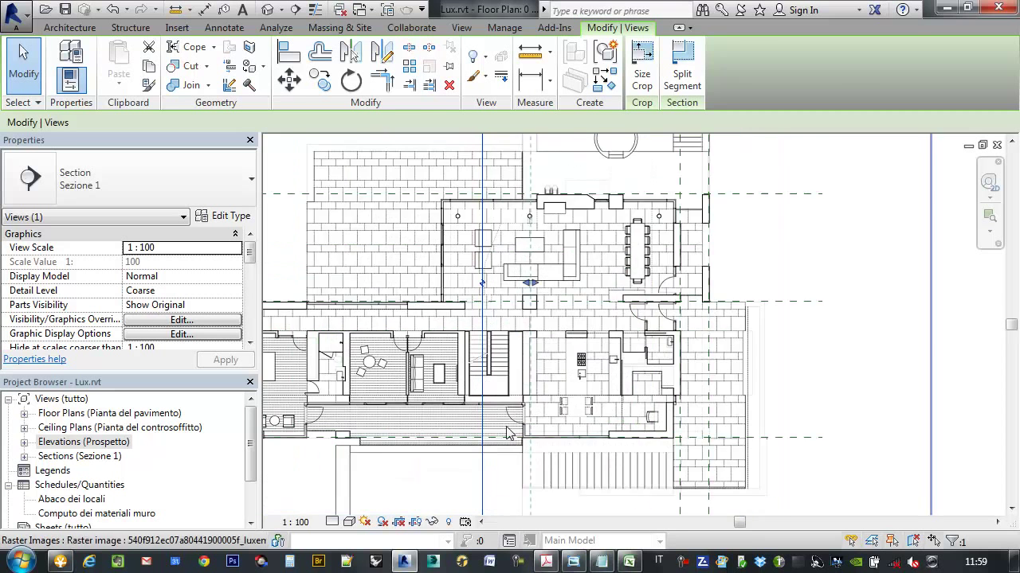
scroll(534, 298, "up", 1)
scroll(494, 420, "up", 2)
scroll(498, 431, "up", 3)
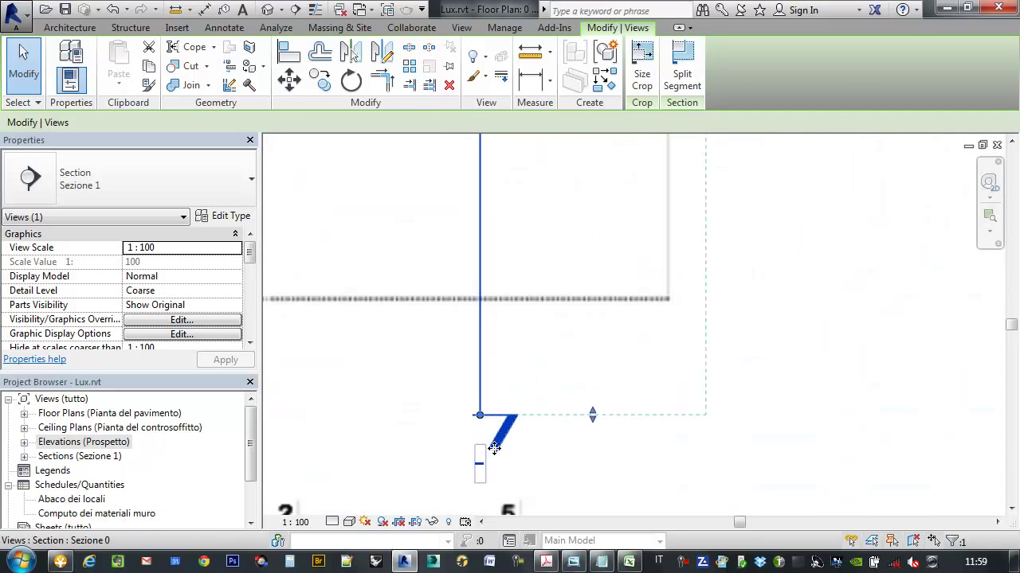
scroll(498, 434, "down", 3)
scroll(519, 359, "down", 2)
scroll(524, 159, "up", 3)
scroll(532, 177, "up", 2)
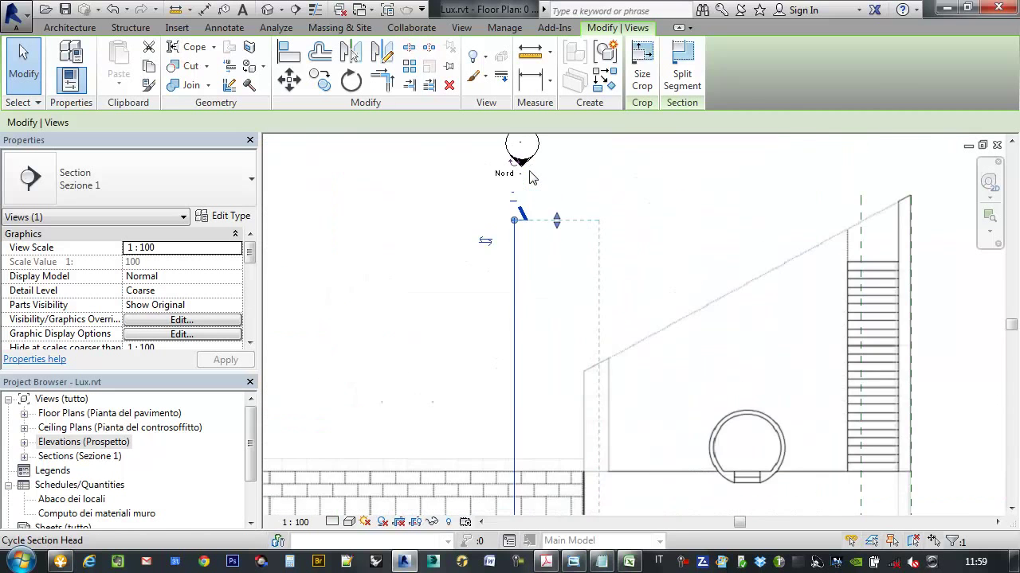
scroll(530, 177, "up", 2)
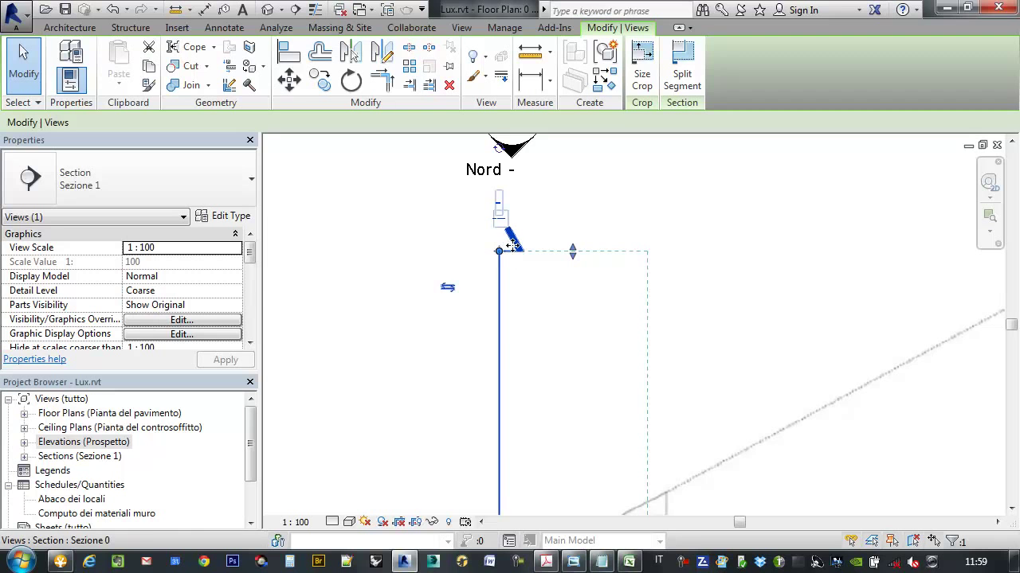
scroll(510, 253, "down", 2)
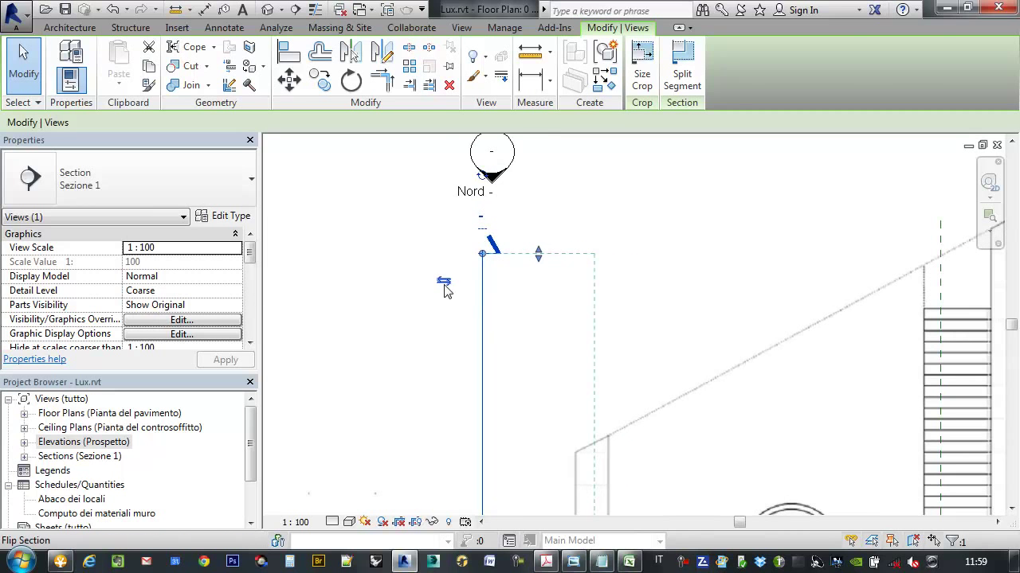
Step: Flip the section's viewing direction and back, then extend its view depth to the right
left_click(444, 285)
left_click(525, 287)
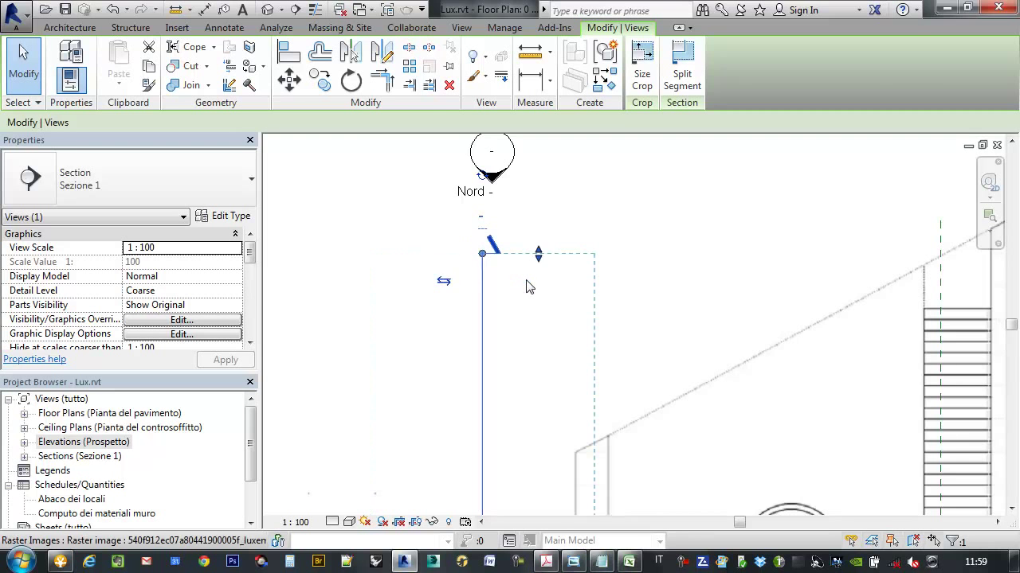
middle_click_drag(534, 330, 503, 282)
scroll(503, 282, "down", 2)
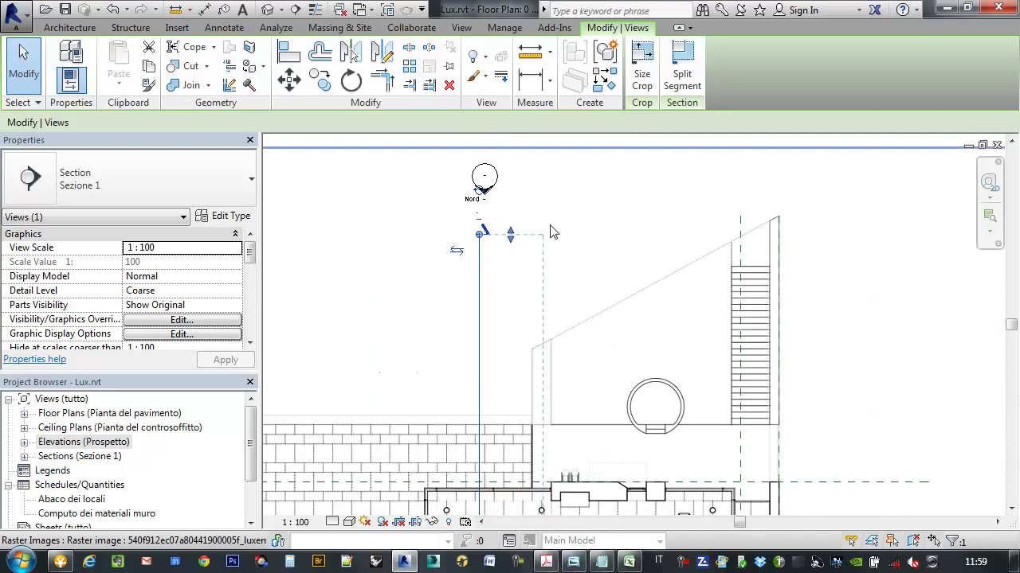
scroll(541, 247, "down", 3)
left_click_drag(531, 274, 533, 275)
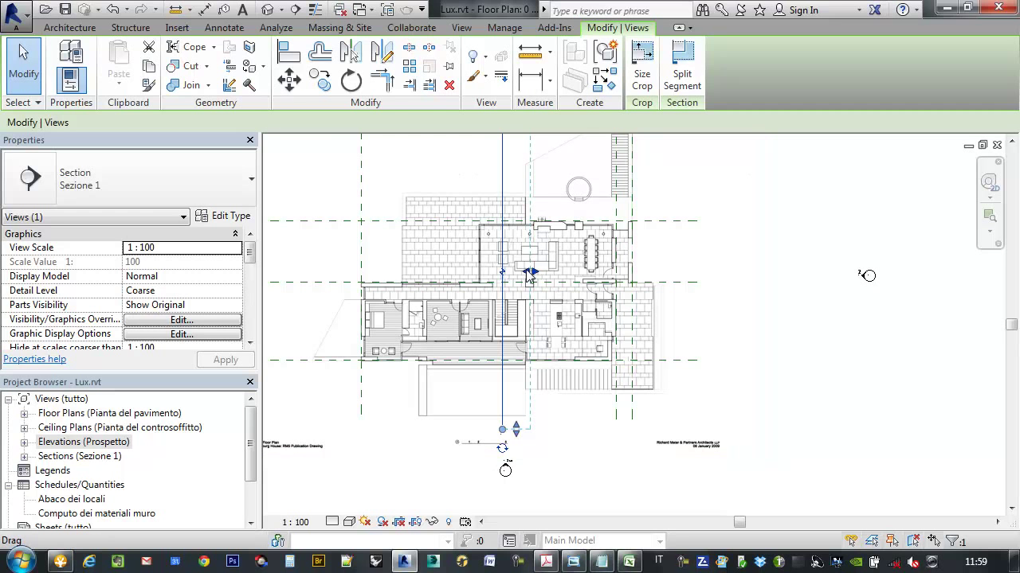
left_click_drag(532, 275, 713, 309)
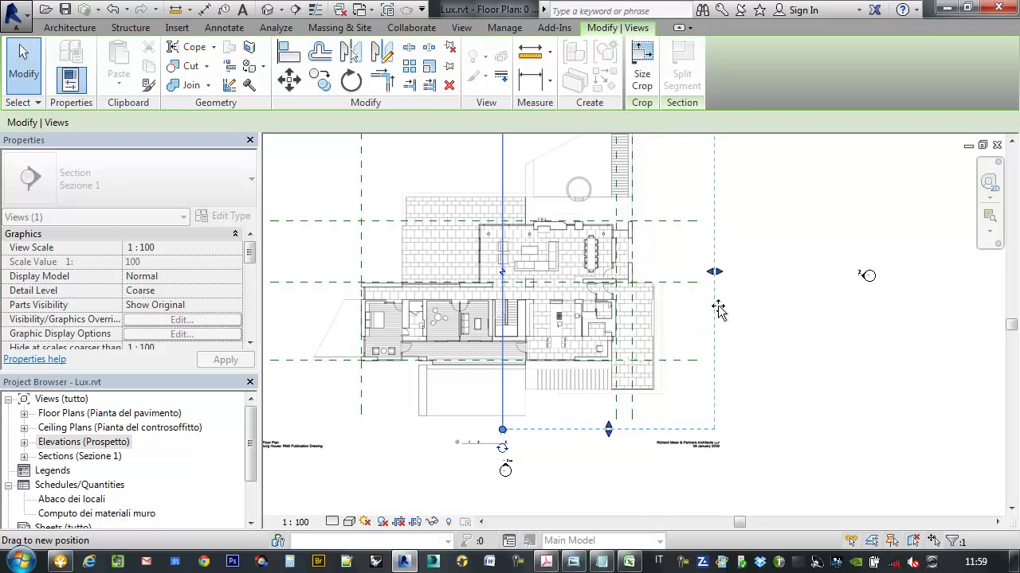
middle_click_drag(614, 284, 614, 433)
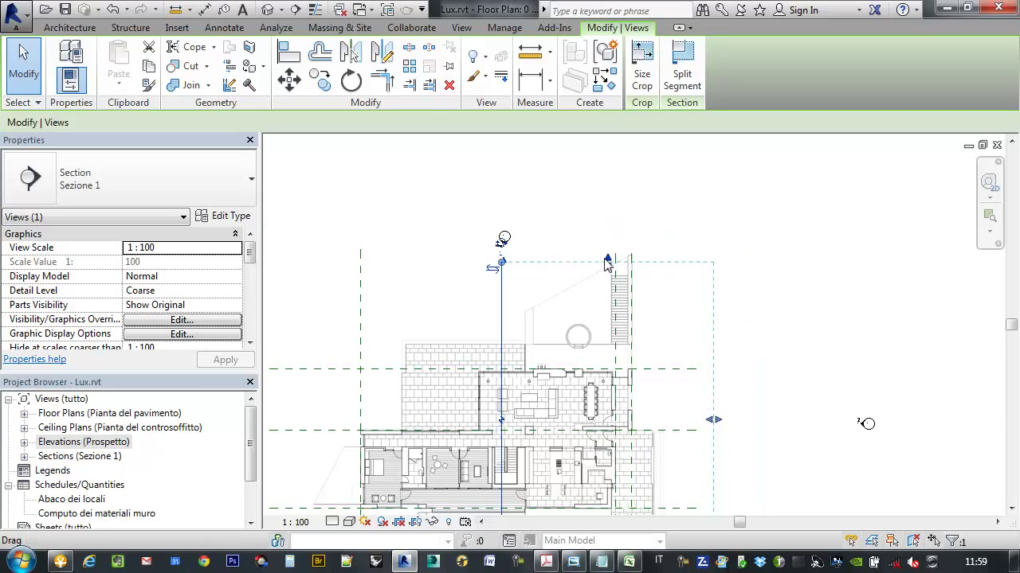
scroll(576, 395, "down", 2)
Step: Move the section line's lower end point so it spans the full ground-floor plan
mouse_move(577, 394)
middle_mouse_down()
mouse_move(576, 286)
mouse_move(552, 249)
middle_mouse_up()
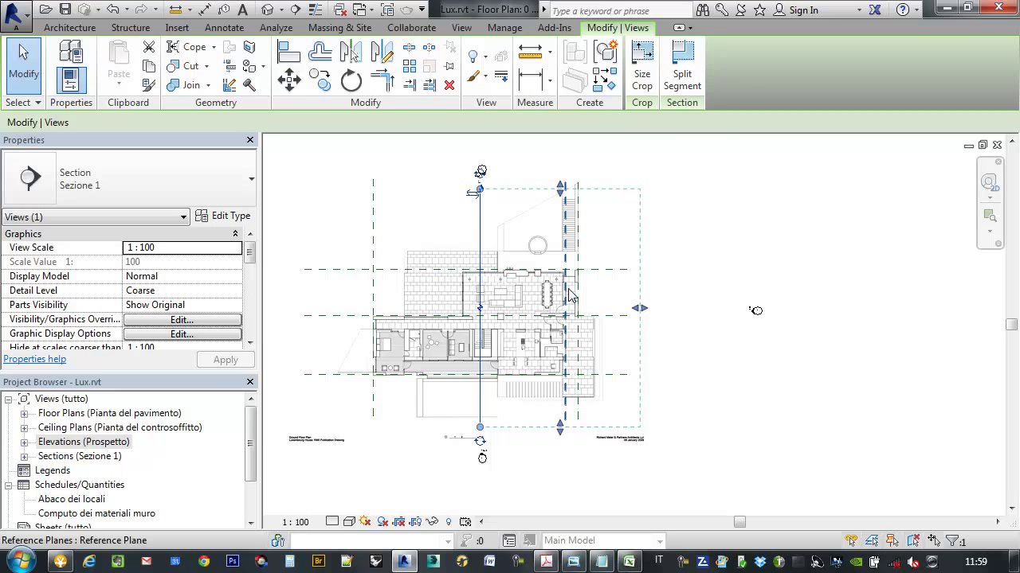
middle_click_drag(569, 297, 547, 297)
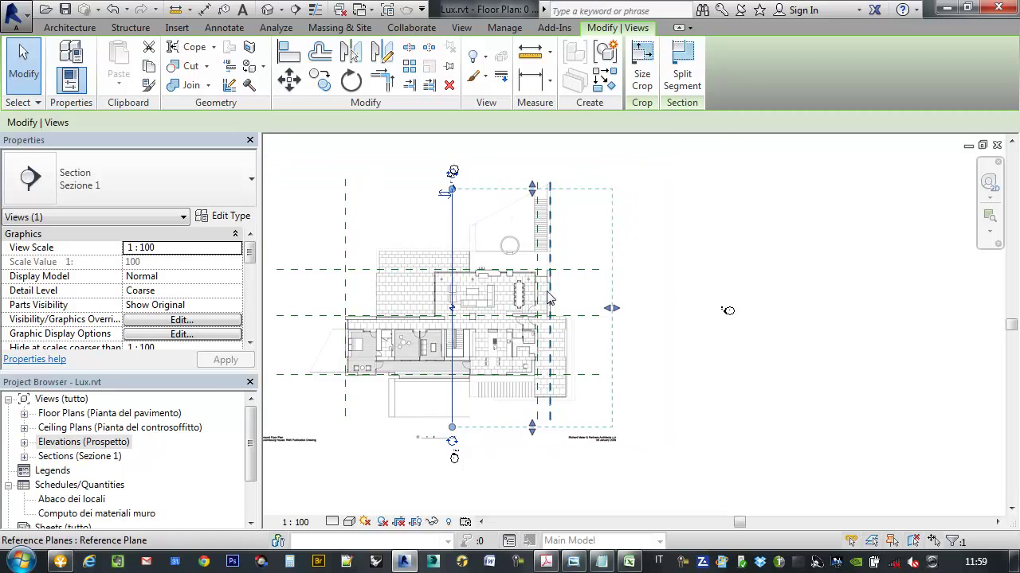
scroll(545, 273, "up", 2)
middle_click_drag(574, 246, 546, 250)
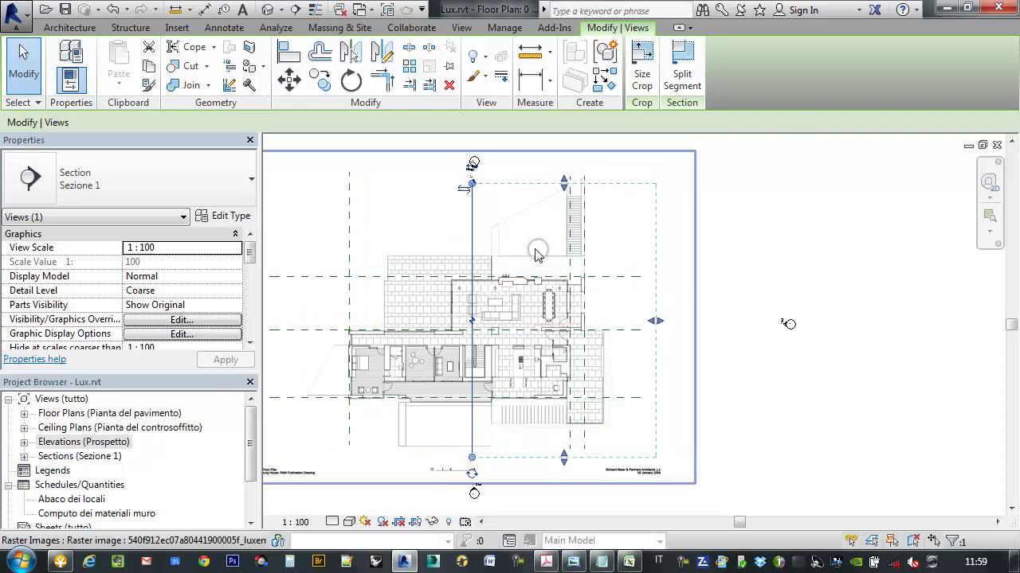
scroll(545, 249, "down", 1)
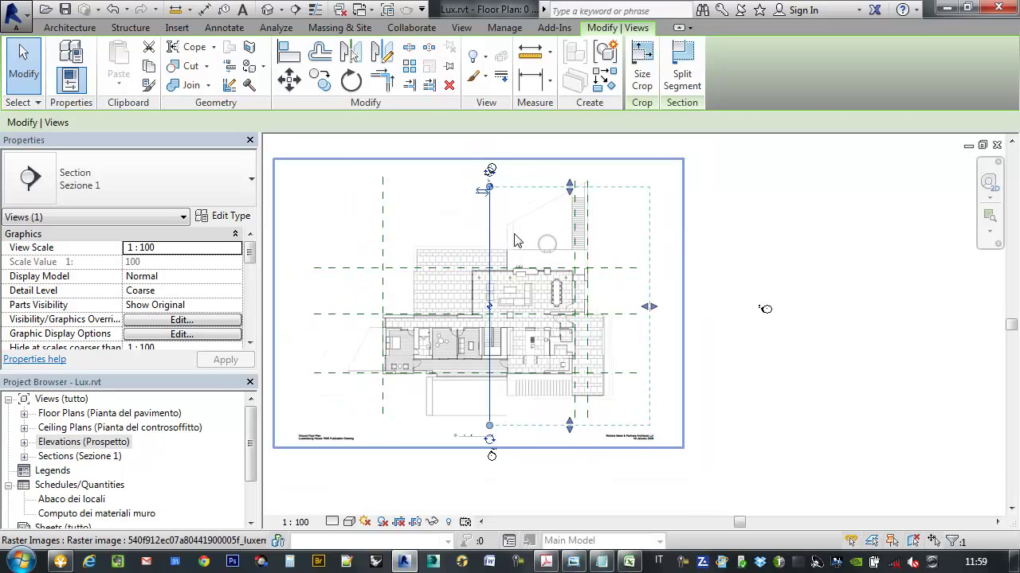
scroll(522, 221, "up", 1)
mouse_move(519, 220)
middle_mouse_down()
mouse_move(537, 212)
mouse_move(523, 208)
mouse_move(535, 247)
mouse_move(489, 110)
middle_mouse_up()
scroll(487, 215, "up", 2)
scroll(503, 236, "down", 1)
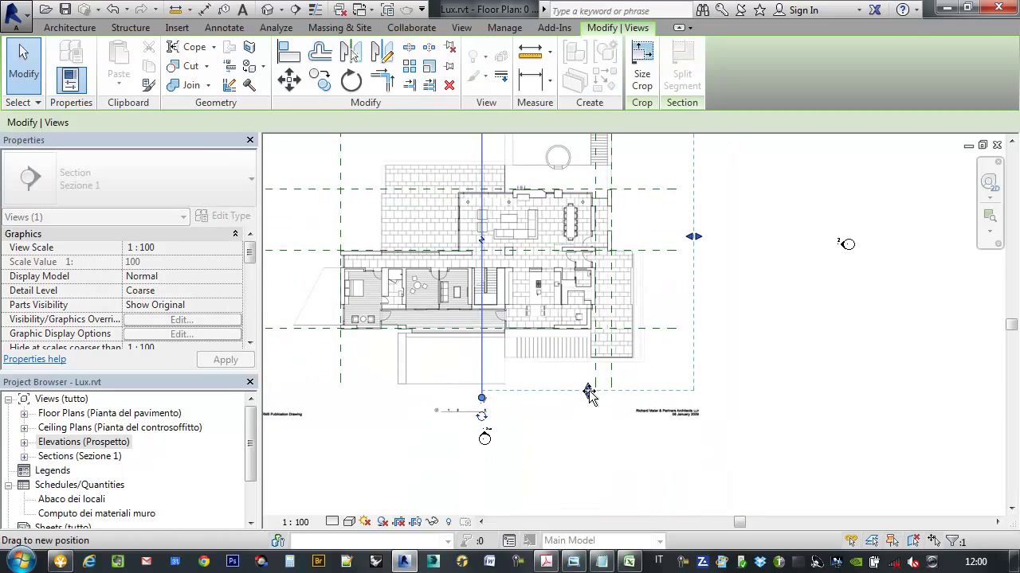
middle_click_drag(483, 394, 493, 414)
scroll(494, 414, "up", 3)
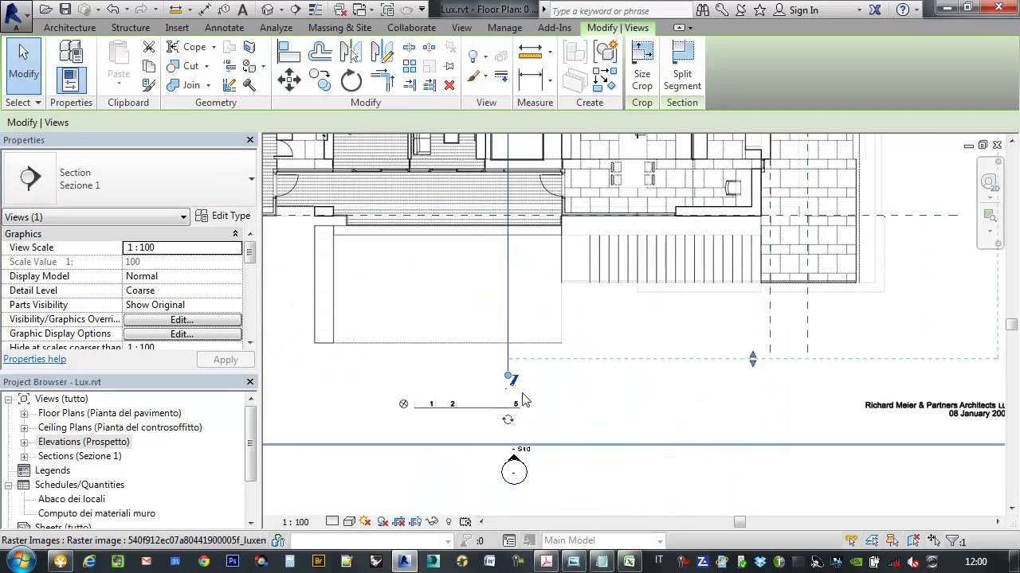
scroll(502, 335, "up", 2)
left_click(501, 339)
left_click(501, 339)
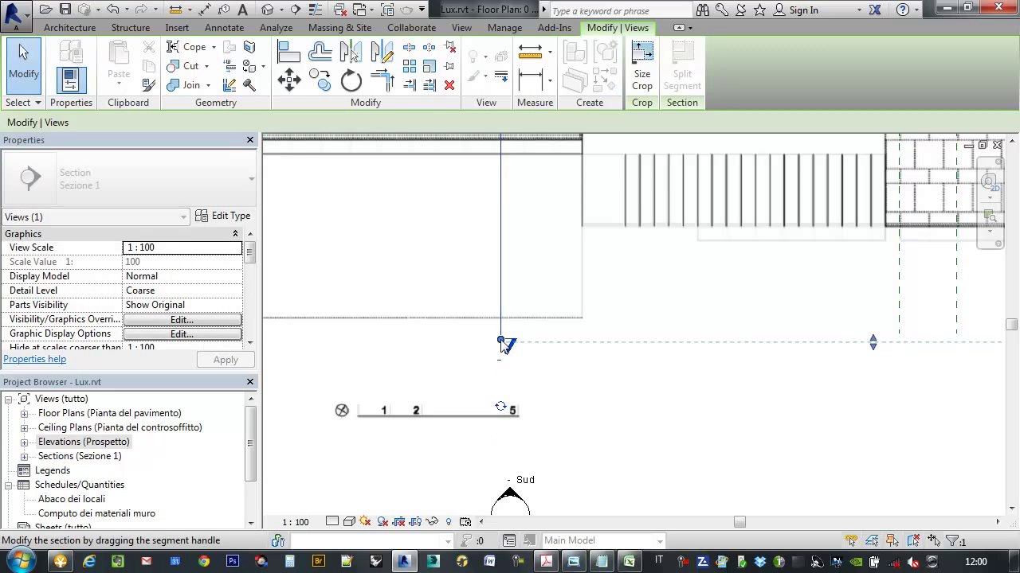
scroll(580, 319, "down", 3)
scroll(580, 319, "down", 3)
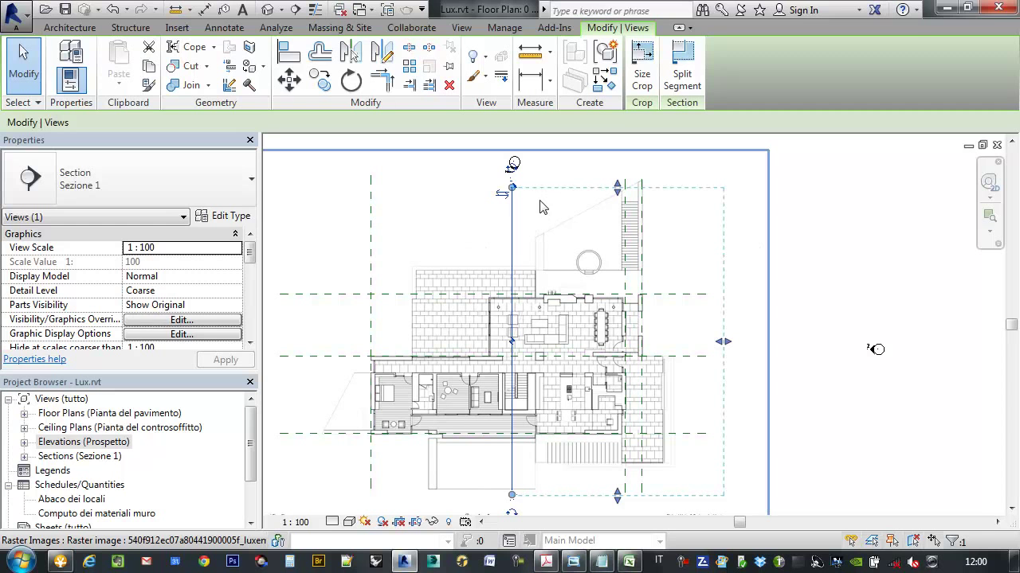
Step: Expand Sections in the Project Browser and open the Sezione 0 view
left_click(25, 458)
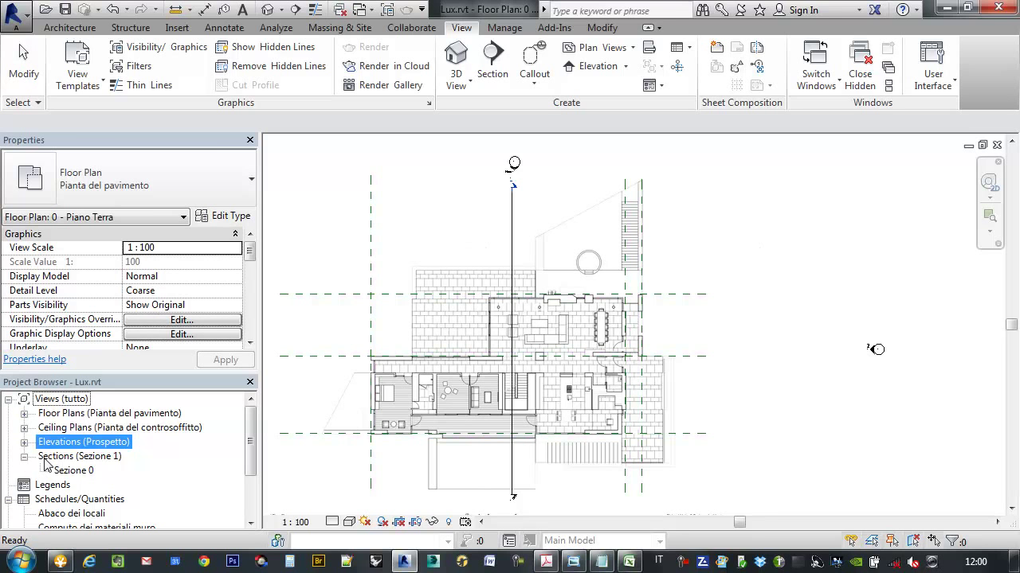
left_click(55, 458)
left_click(68, 471)
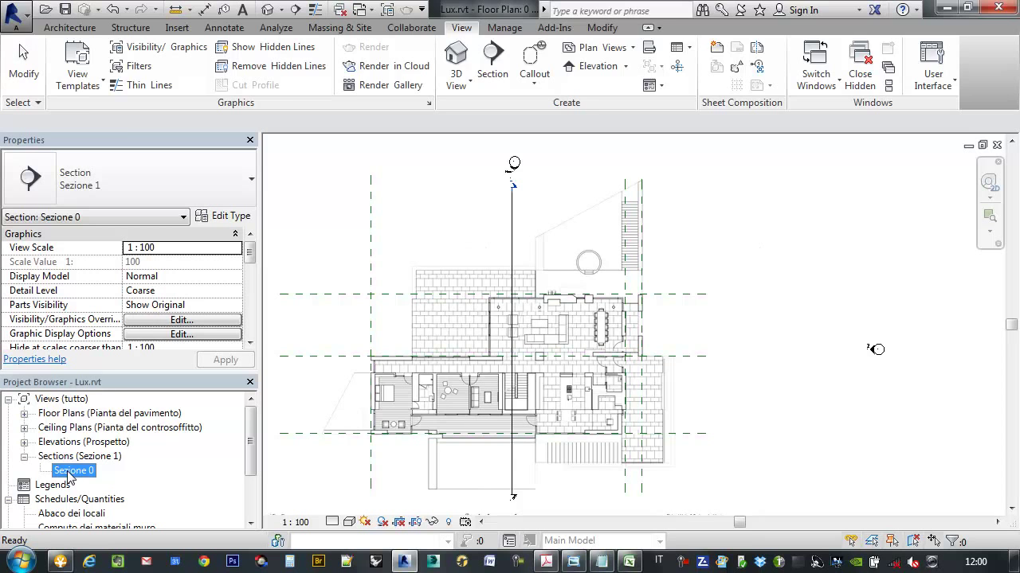
double_click(70, 472)
Step: Rename Sezione 0 to 'Sezione AA' and open the renamed view
left_click(78, 473)
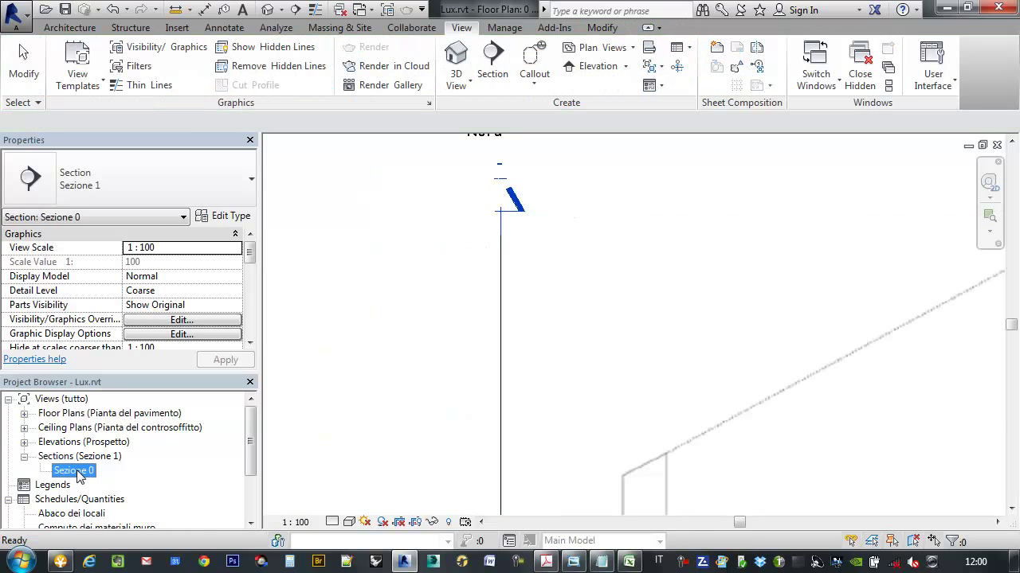
right_click(78, 473)
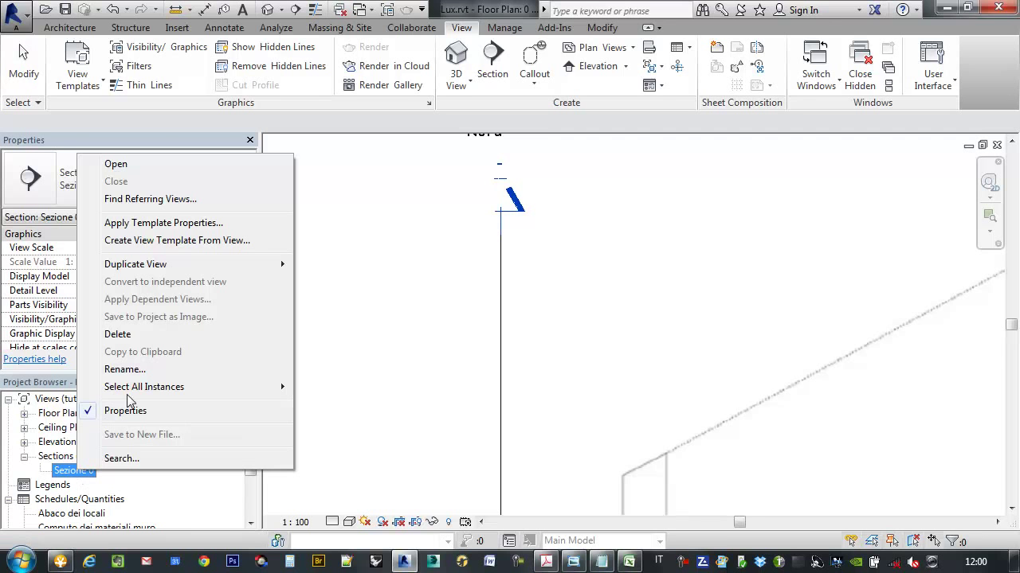
left_click(125, 370)
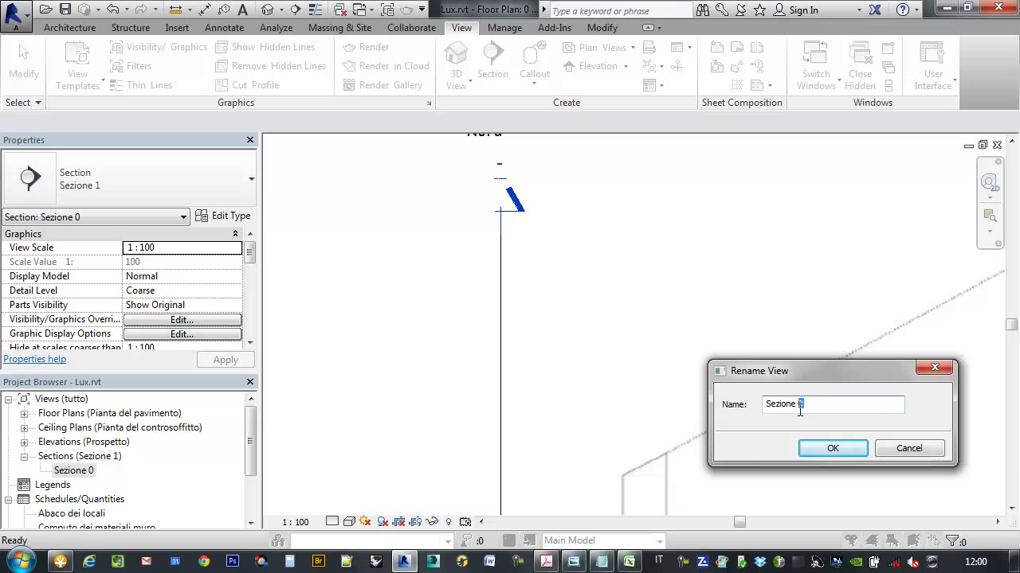
type("AA")
left_click(833, 447)
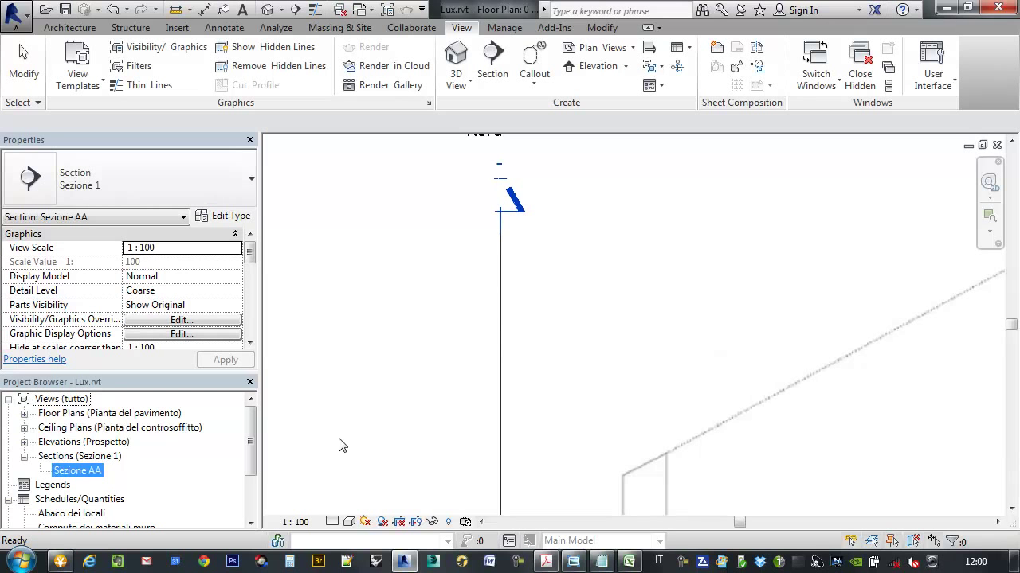
double_click(93, 471)
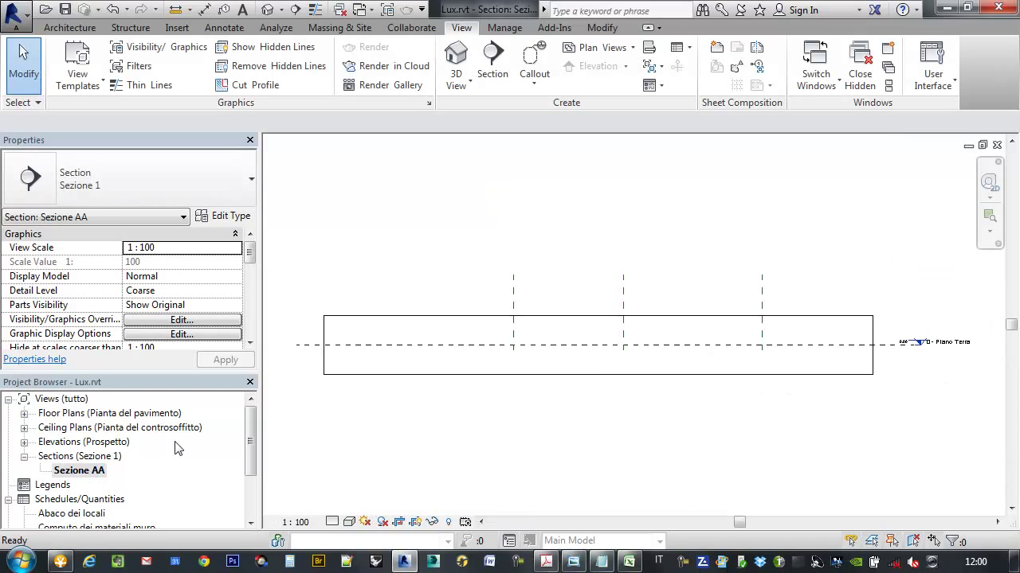
Step: Select the section crop region and raise its top edge toward Piano Primo
middle_click_drag(740, 355, 763, 387)
scroll(763, 388, "down", 2)
middle_click_drag(724, 352, 677, 330)
scroll(677, 330, "up", 2)
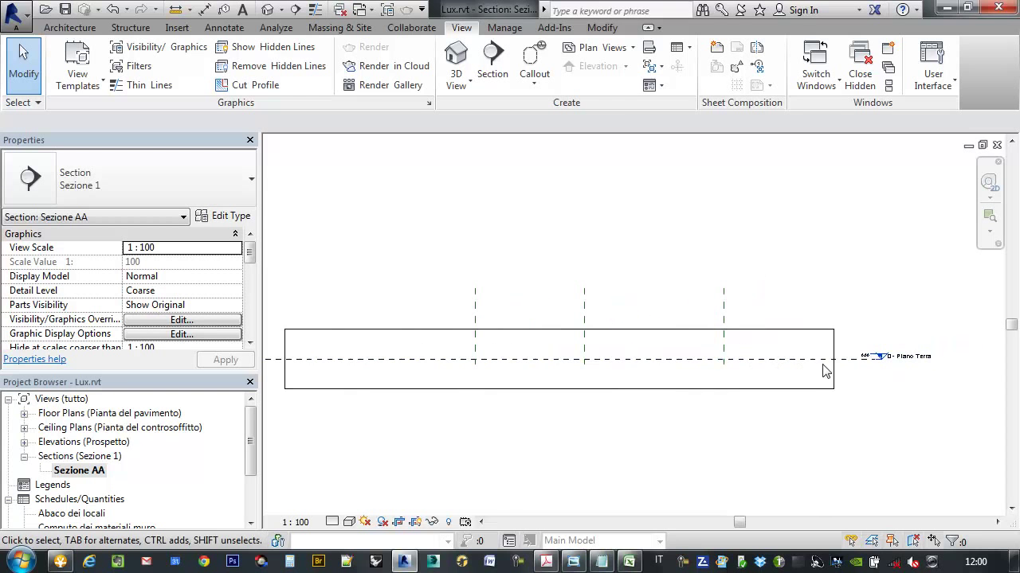
left_click(751, 336)
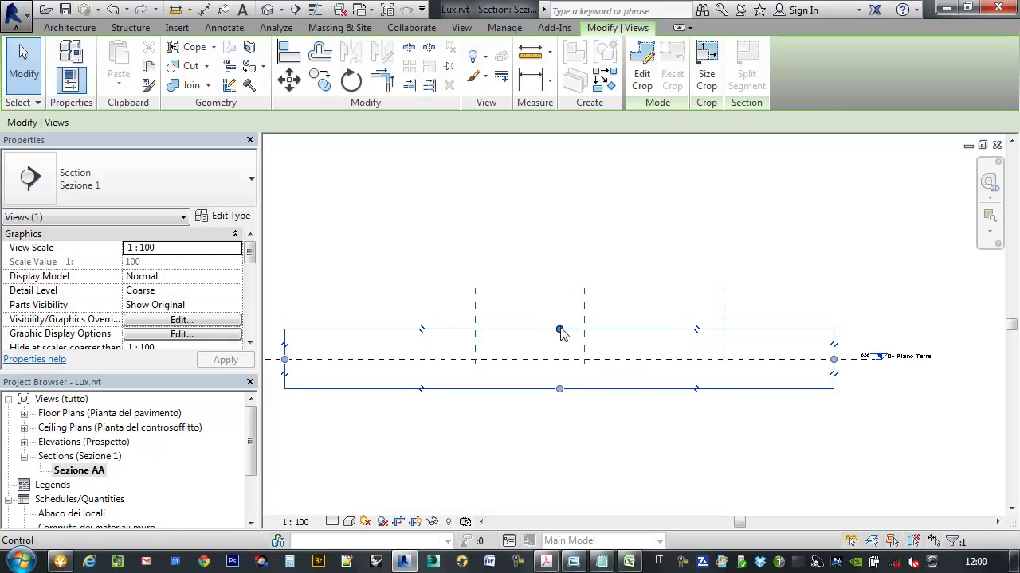
left_click_drag(559, 330, 583, 247)
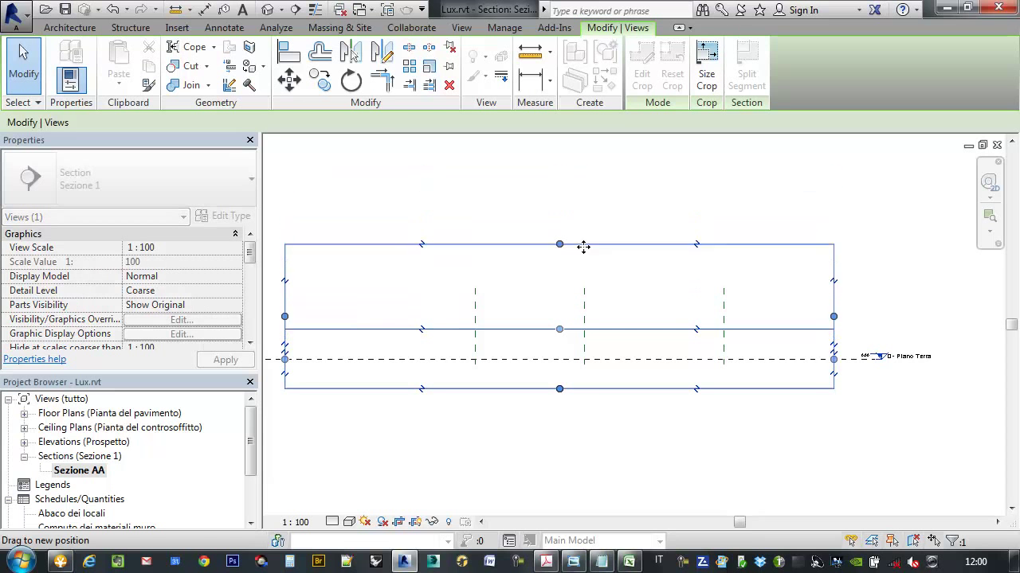
left_click_drag(583, 247, 598, 212)
Step: Set the crop top above Piano Primo and lower the bottom edge below Piano Terra
middle_click_drag(635, 443, 665, 432)
left_click_drag(573, 207, 573, 321)
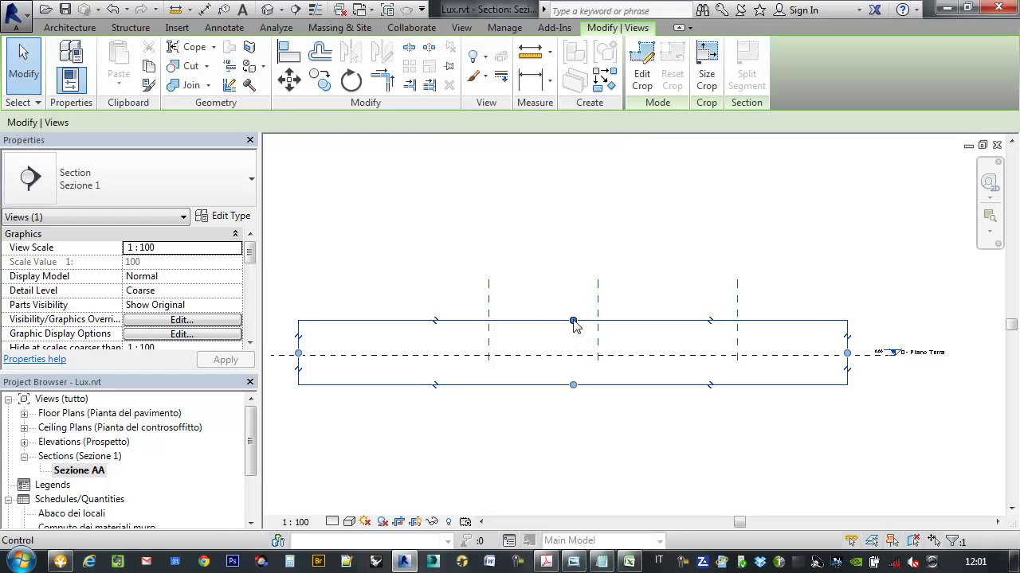
left_click_drag(573, 322, 573, 186)
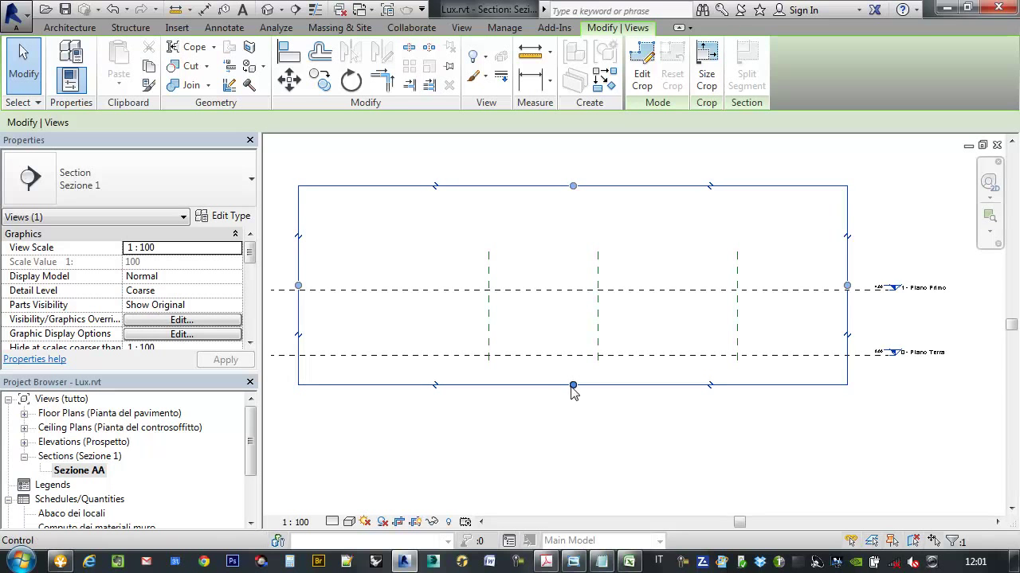
left_click_drag(571, 387, 574, 420)
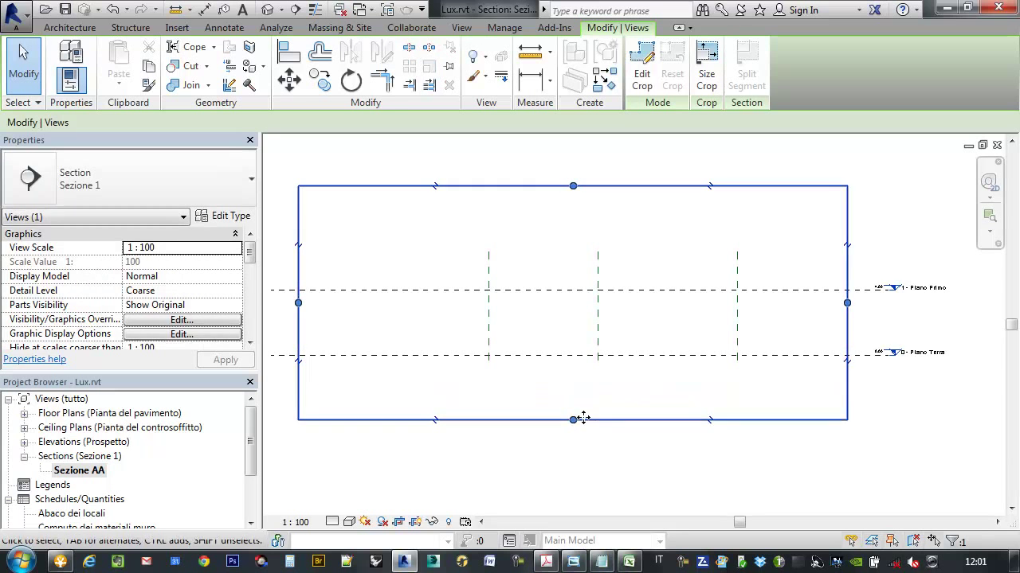
left_click_drag(573, 420, 573, 429)
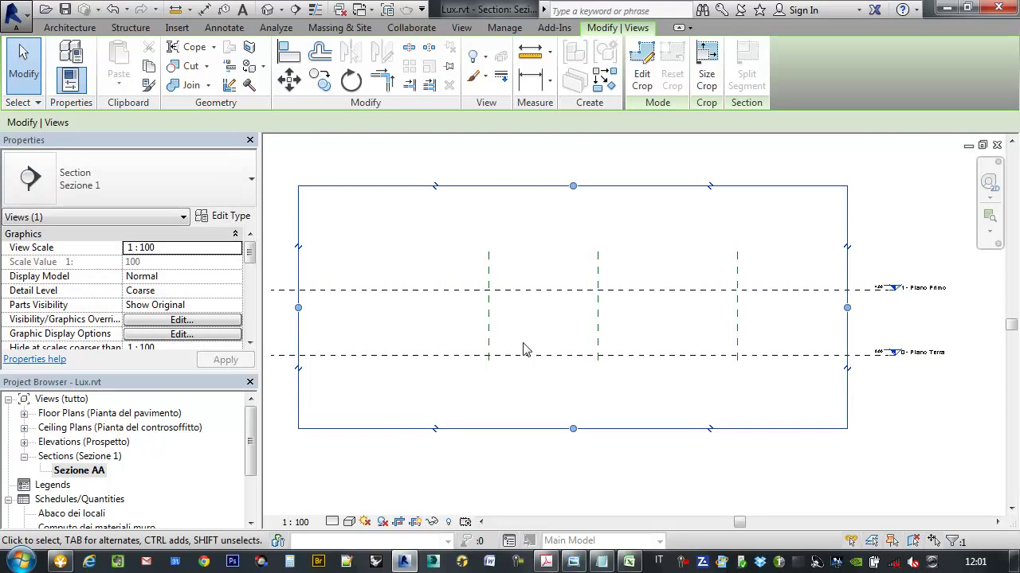
middle_click_drag(573, 363, 582, 364)
left_click(574, 467)
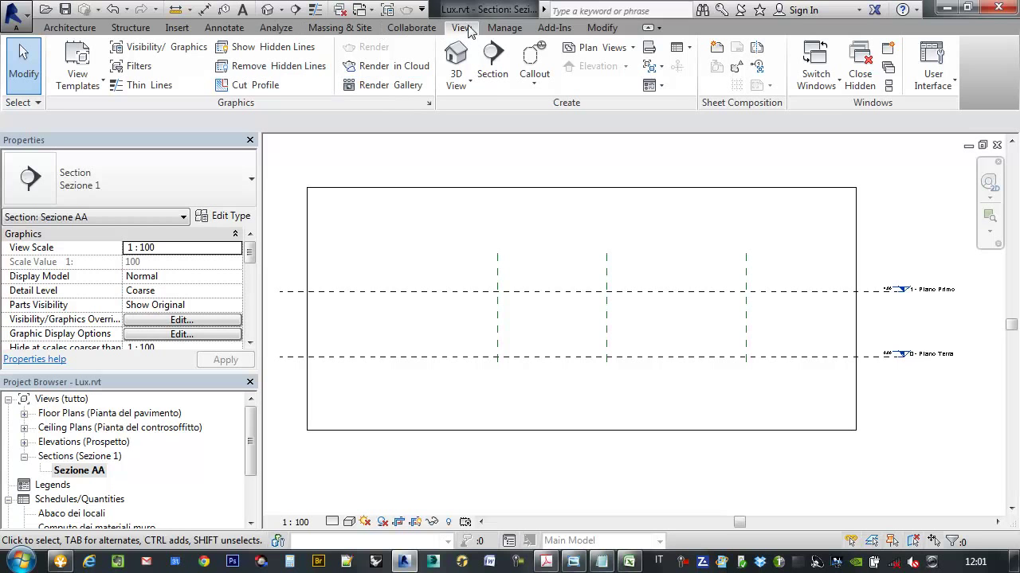
Step: Import the Luxembourg House section_-1- PNG and place it in the Sezione AA view
left_click(177, 27)
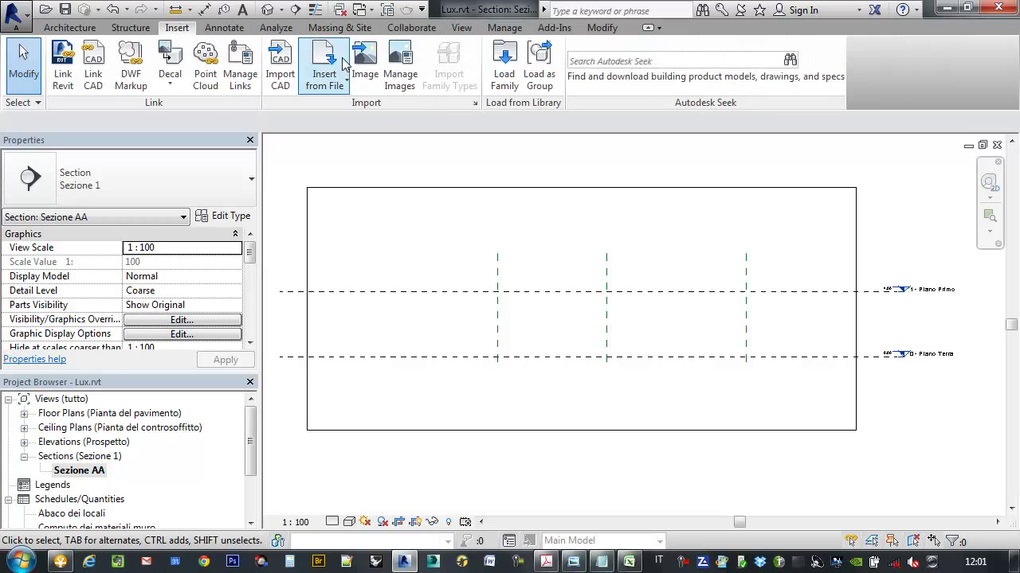
left_click(366, 68)
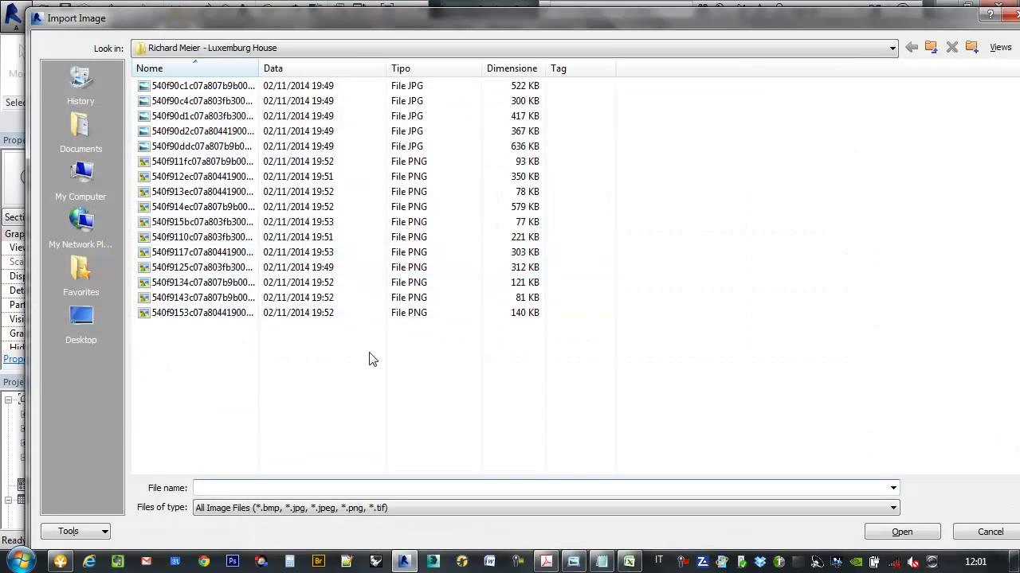
left_click_drag(260, 68, 638, 68)
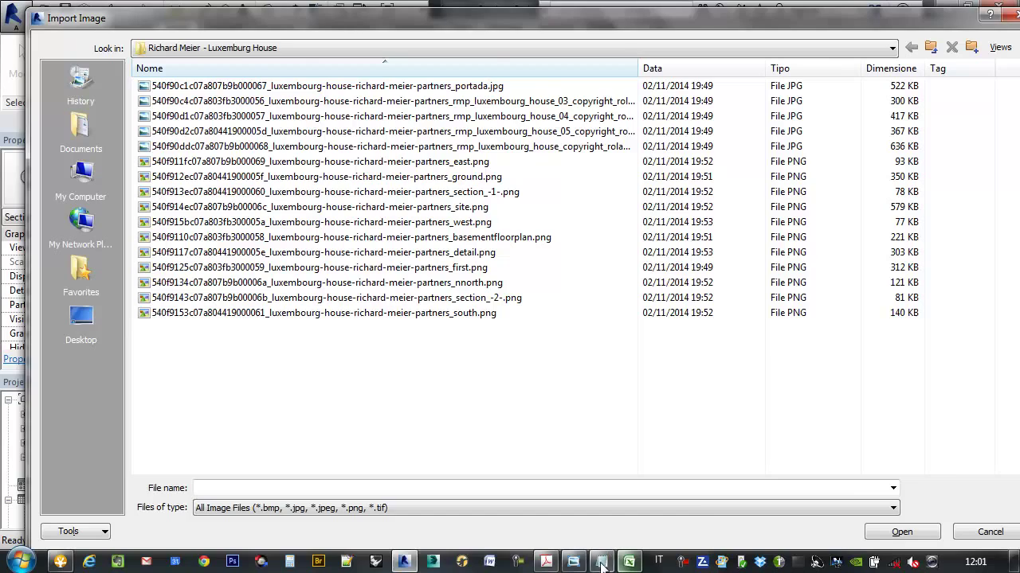
left_click(573, 563)
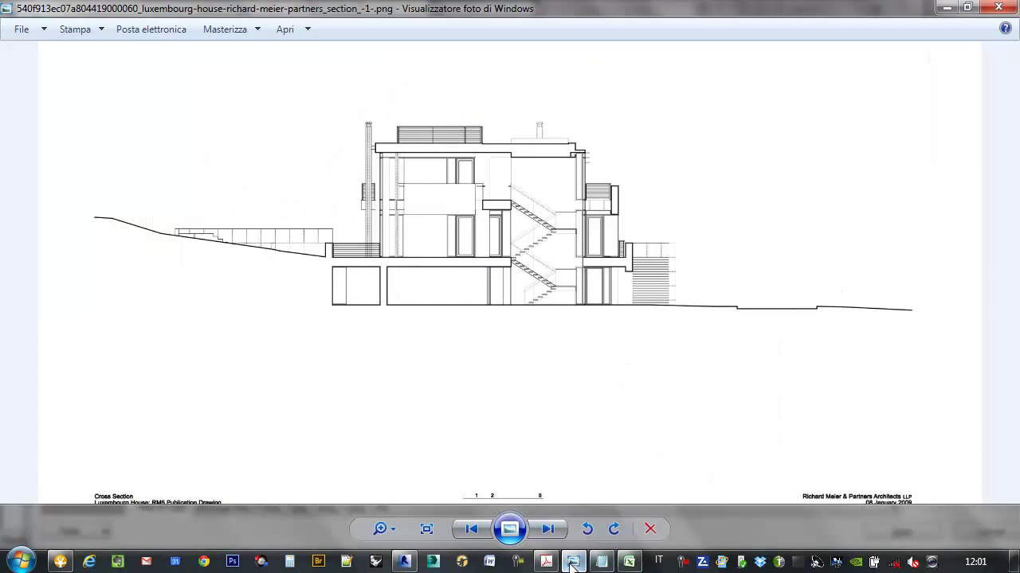
left_click(573, 563)
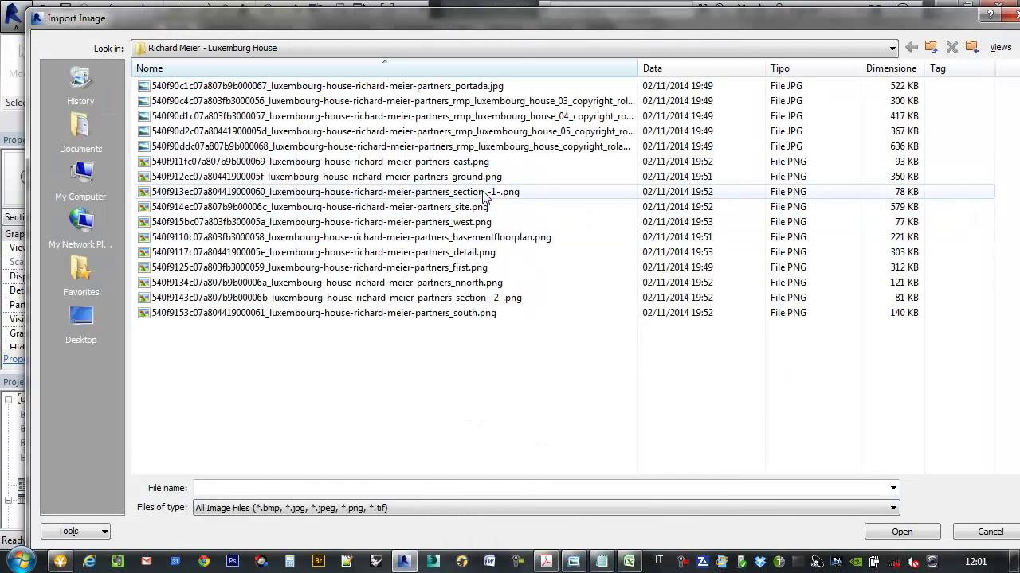
double_click(483, 195)
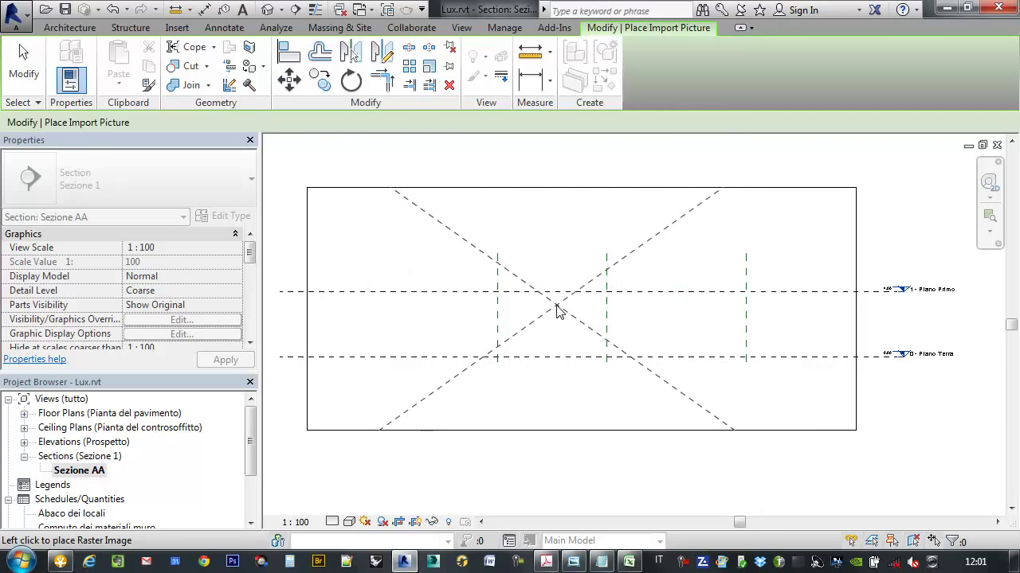
left_click(567, 310)
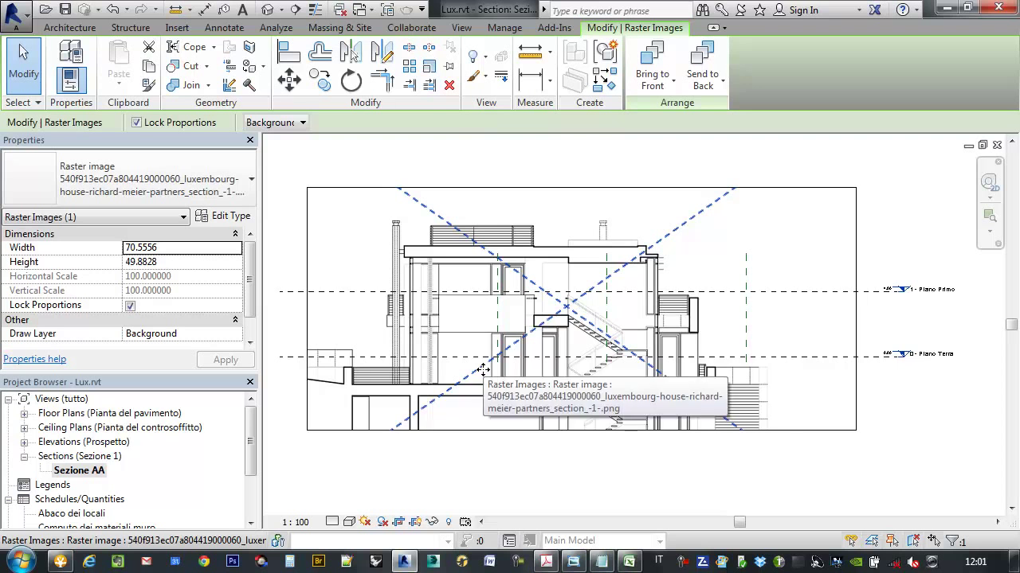
Step: Drag the section image up and right toward the vertical reference plane
left_click_drag(563, 333, 587, 289)
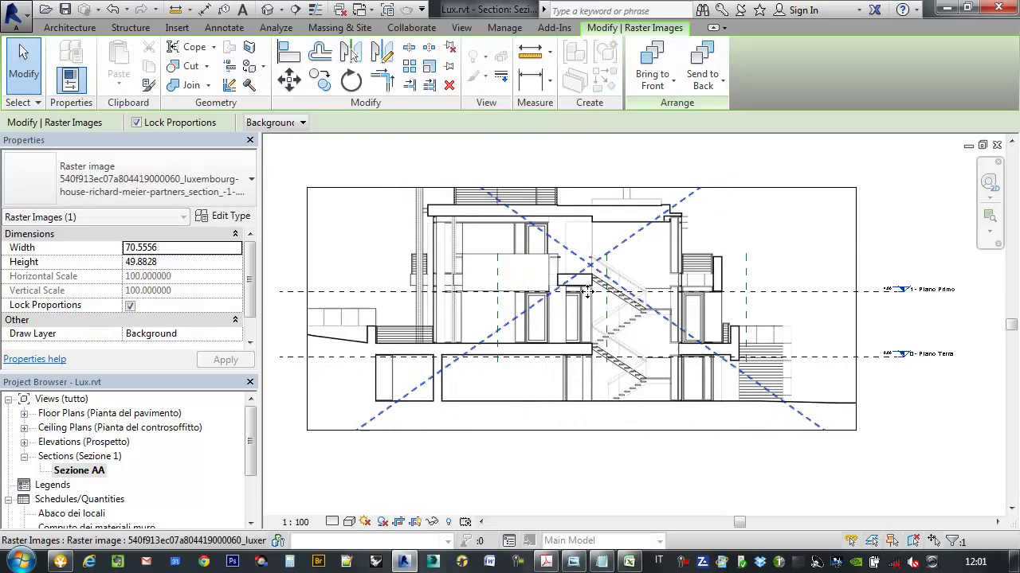
scroll(661, 311, "up", 2)
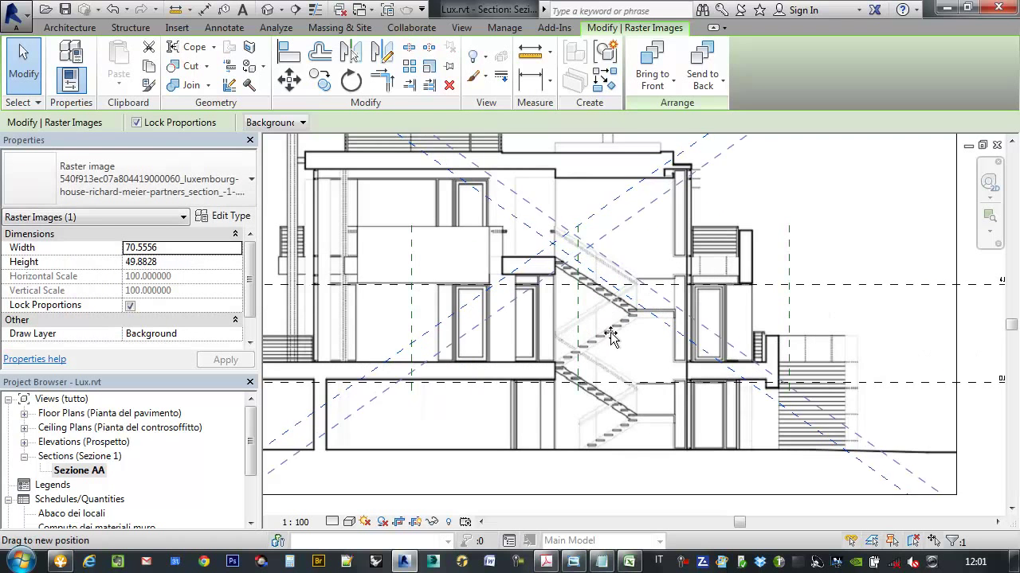
scroll(562, 327, "down", 1)
scroll(563, 330, "down", 1)
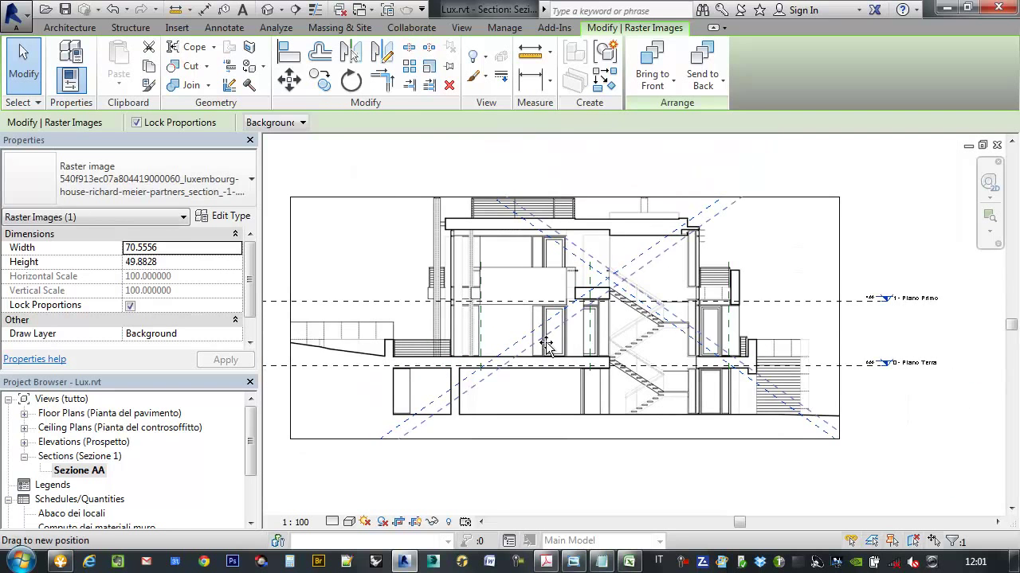
left_click_drag(516, 340, 535, 343)
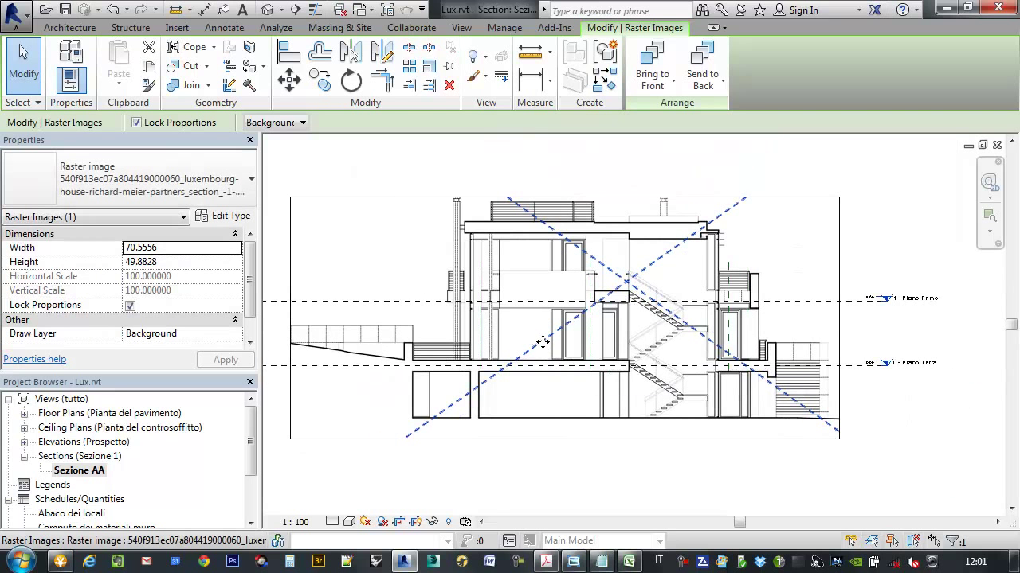
scroll(476, 298, "up", 2)
scroll(469, 263, "down", 1)
scroll(470, 262, "down", 1)
scroll(714, 314, "up", 2)
scroll(714, 314, "up", 1)
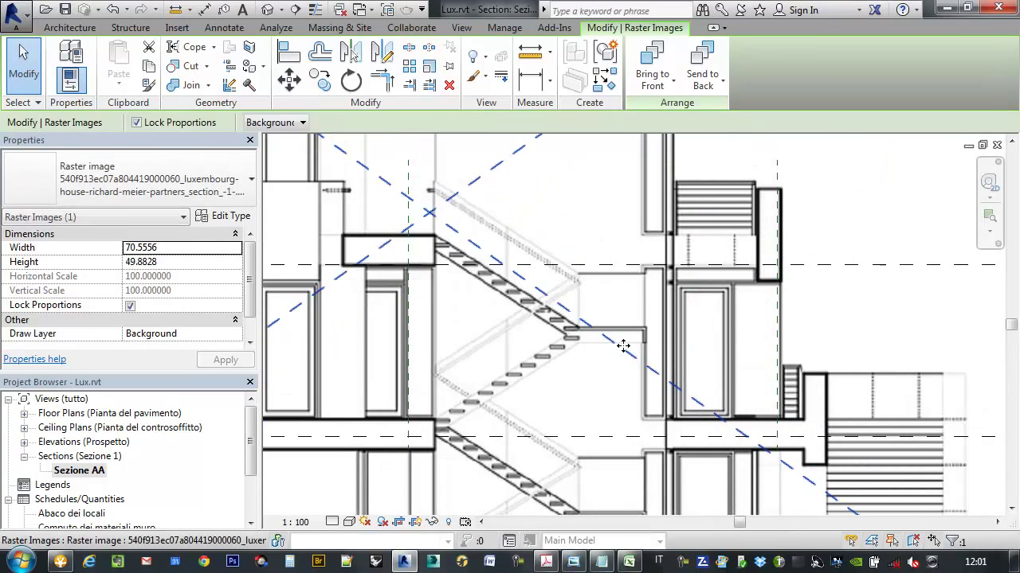
scroll(657, 336, "down", 1)
scroll(753, 307, "up", 1)
scroll(749, 307, "down", 1)
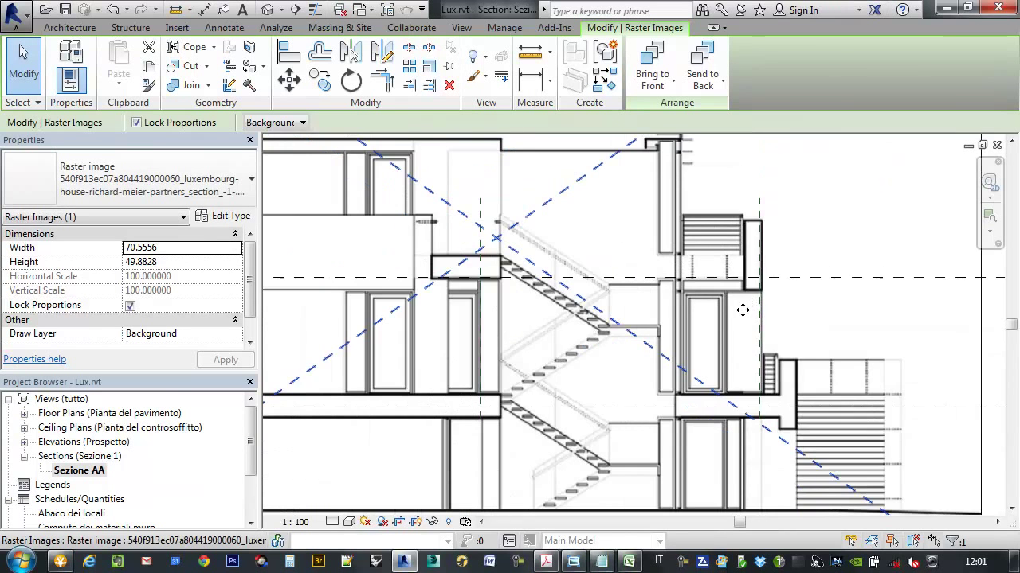
scroll(649, 339, "down", 1)
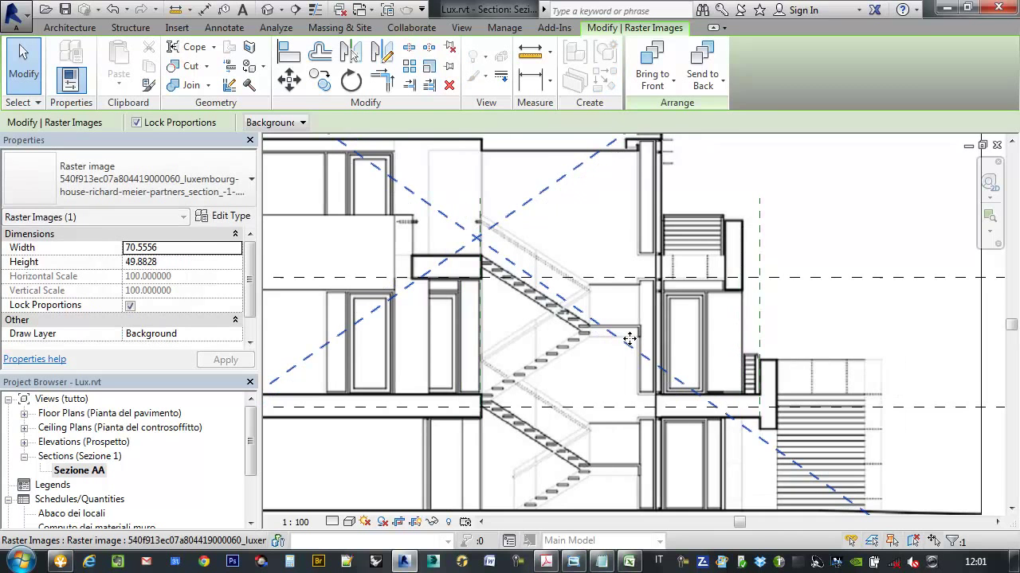
scroll(654, 317, "down", 2)
scroll(626, 282, "up", 2)
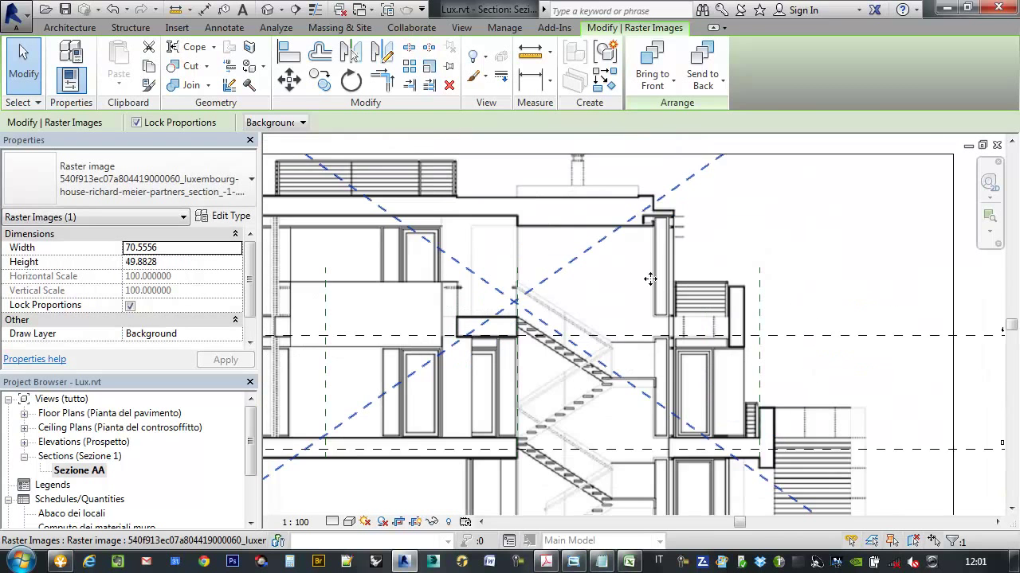
scroll(669, 281, "down", 1)
scroll(725, 331, "up", 2)
scroll(728, 295, "up", 1)
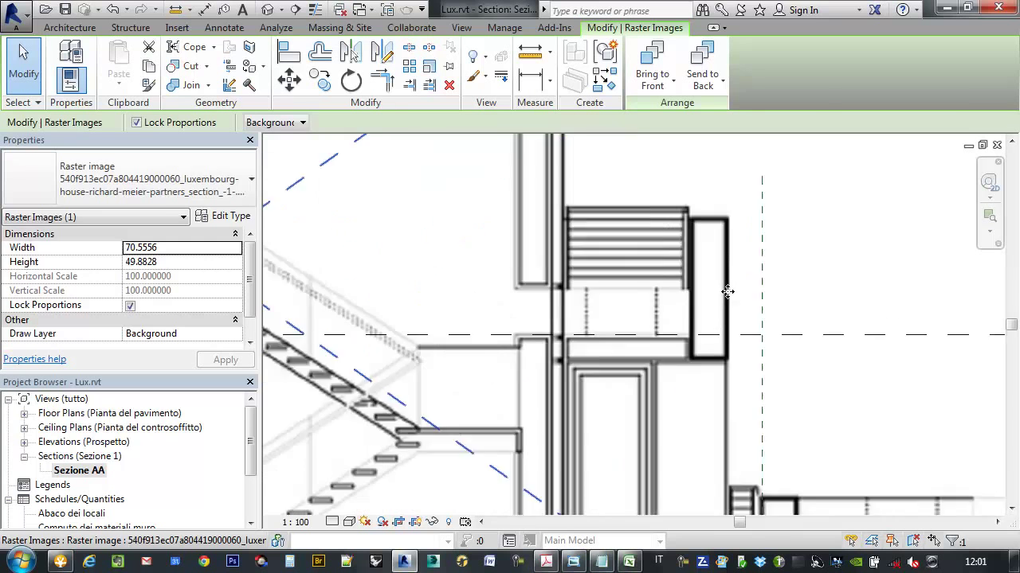
scroll(733, 287, "up", 1)
scroll(764, 256, "up", 1)
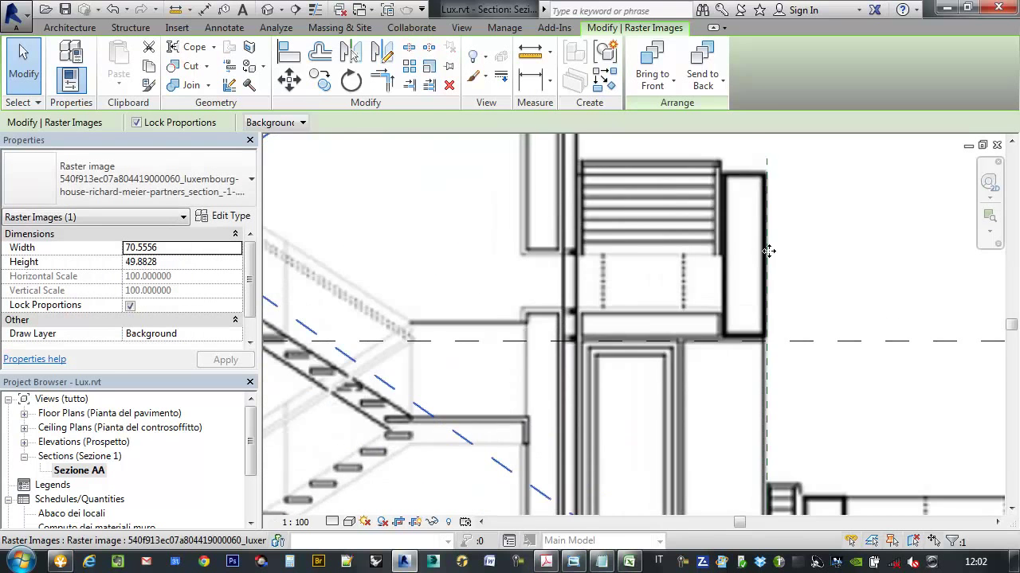
scroll(761, 255, "up", 1)
Step: Nudge the image right twice so the right balcony edge sits on the reference plane
key("Right")
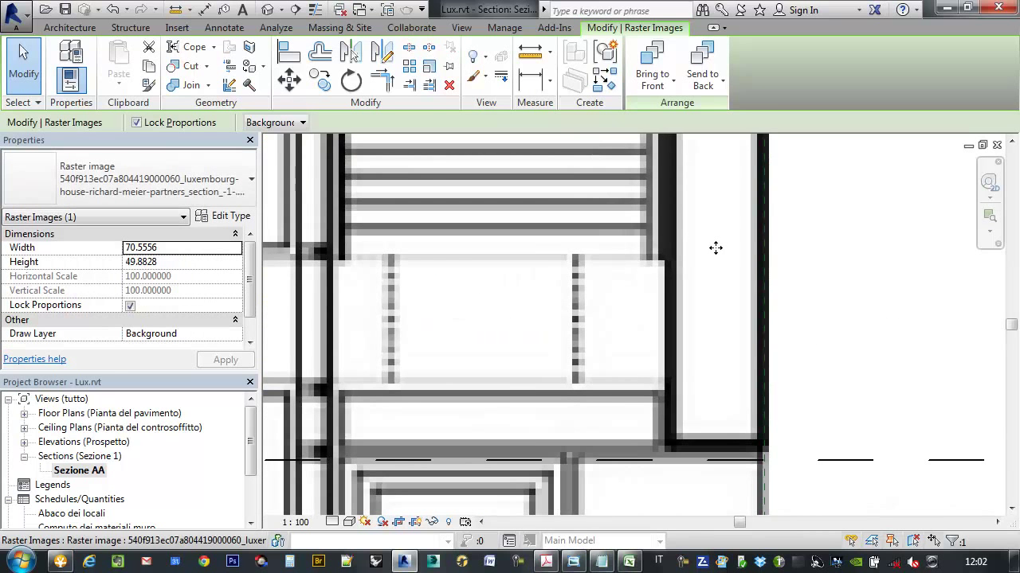
key("Right")
scroll(876, 363, "down", 3)
scroll(700, 323, "down", 2)
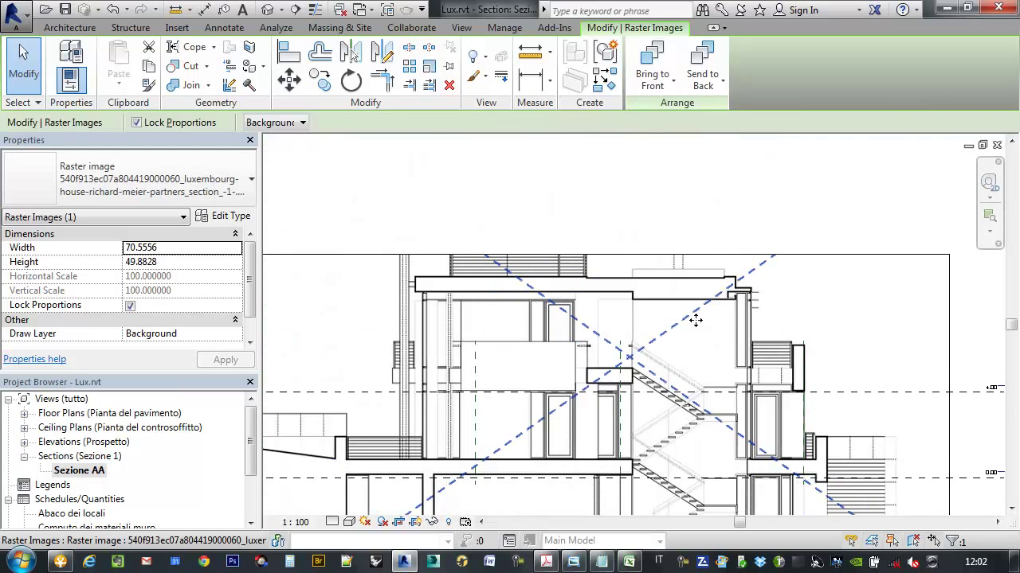
scroll(740, 302, "down", 1)
scroll(842, 445, "up", 2)
scroll(722, 400, "down", 2)
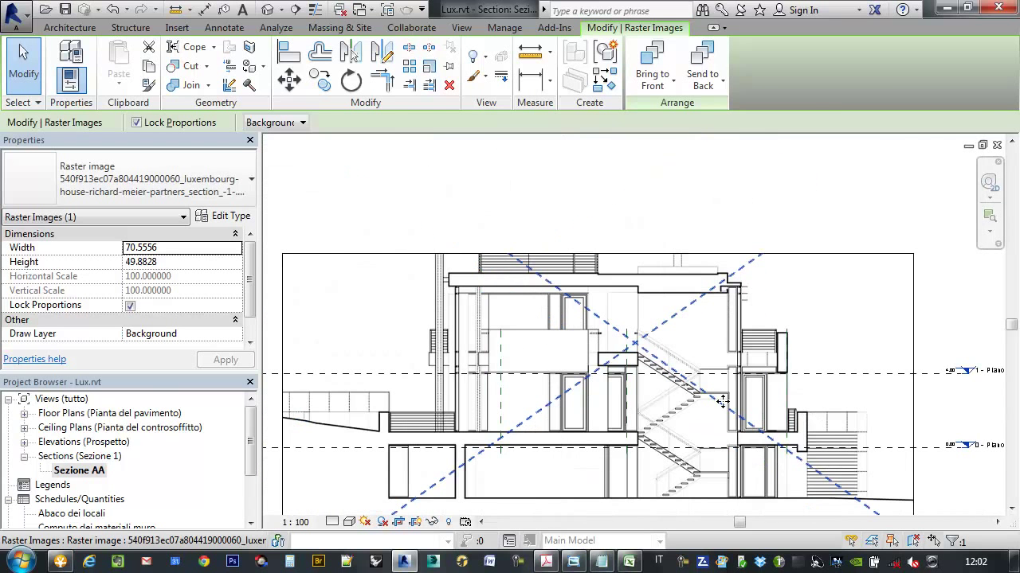
left_click(101, 414)
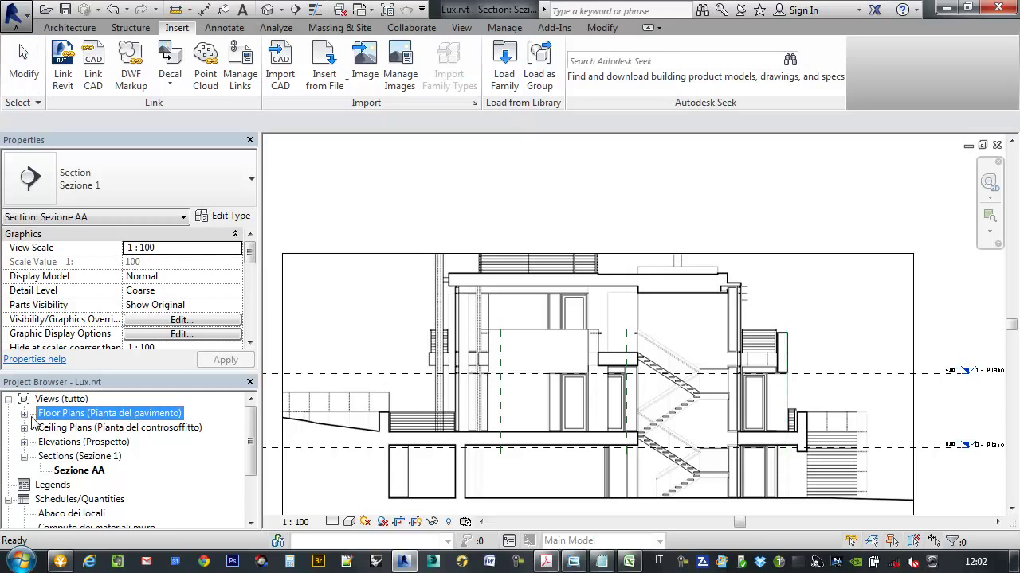
Step: Open the 0 - Piano Terra floor plan and zoom in on the plan image and reference planes
left_click(25, 415)
double_click(83, 427)
scroll(710, 371, "down", 3)
scroll(692, 412, "down", 2)
scroll(691, 412, "up", 1)
scroll(637, 419, "up", 2)
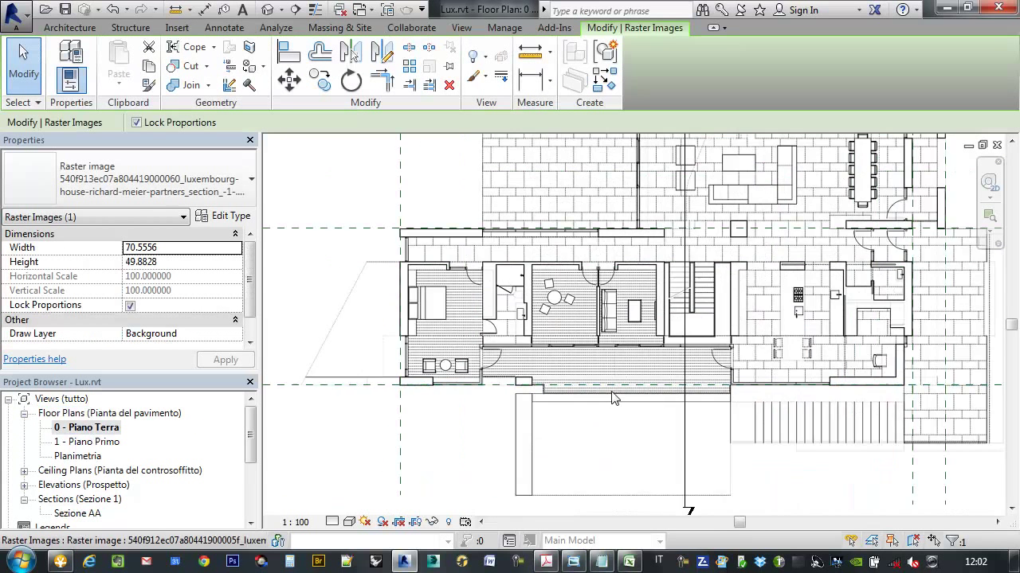
scroll(607, 423, "up", 2)
scroll(592, 437, "down", 1)
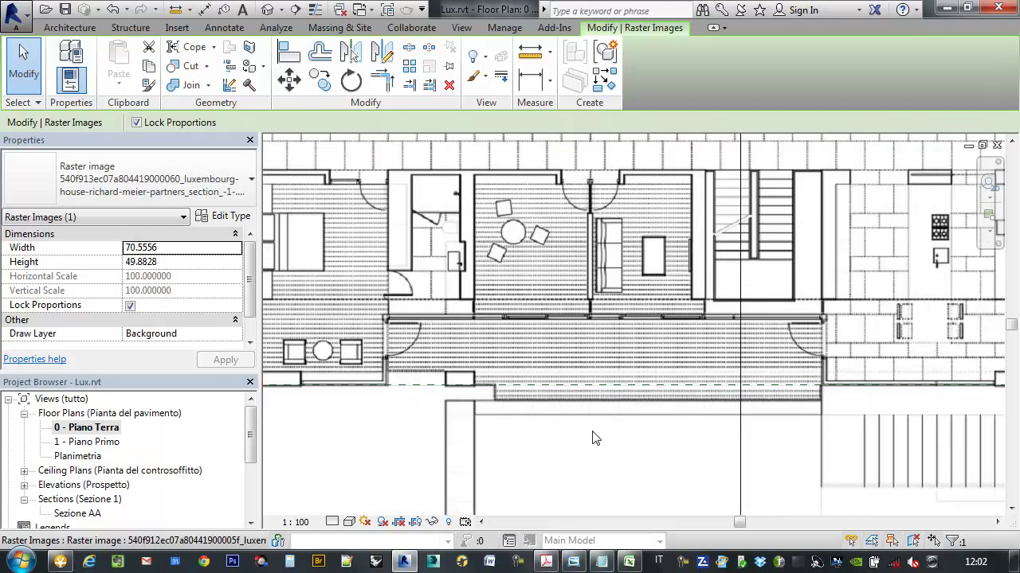
scroll(401, 409, "down", 2)
scroll(510, 391, "up", 1)
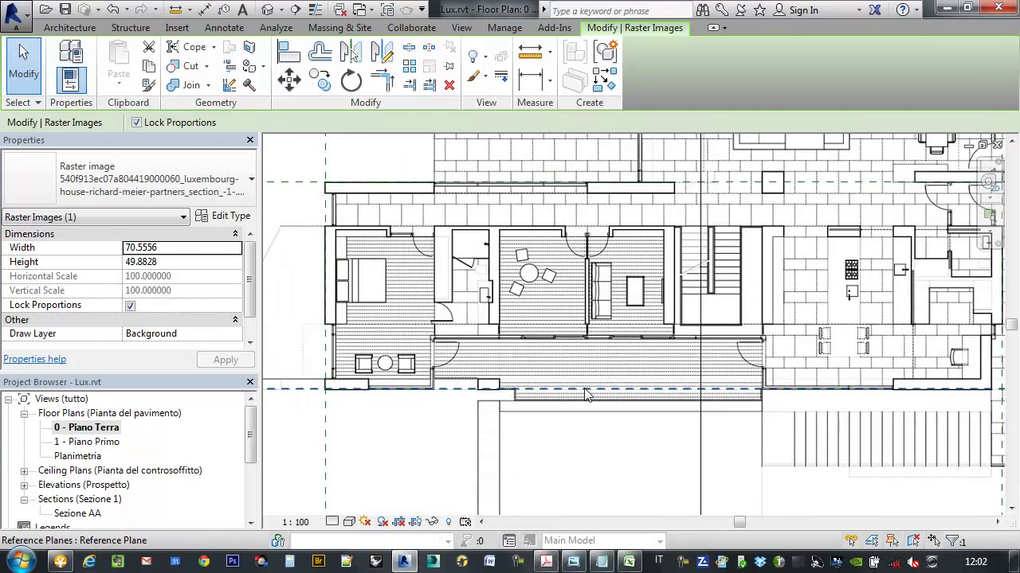
scroll(599, 370, "up", 1)
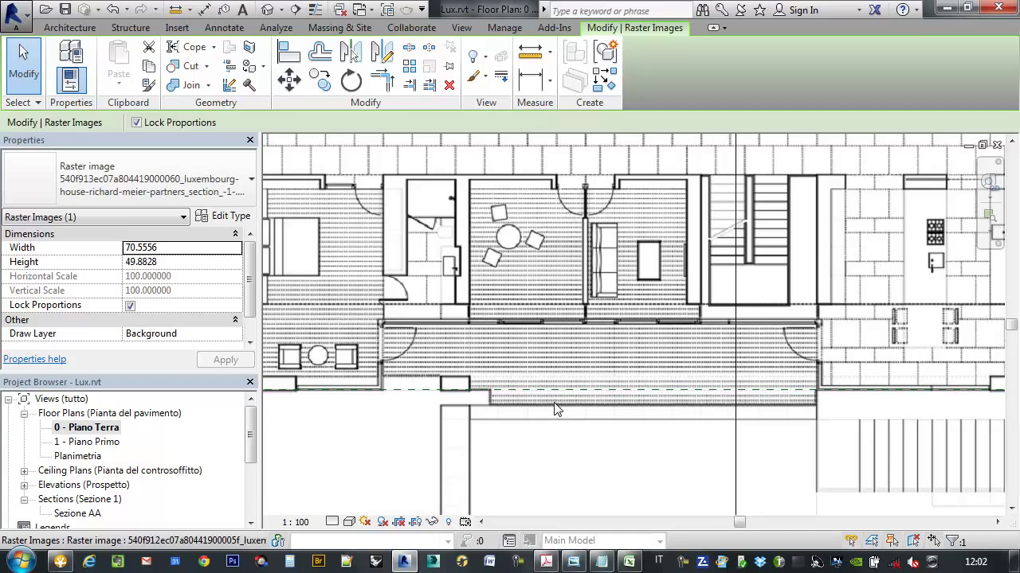
Step: Open Sezione AA and extend the left vertical reference plane above the building
double_click(78, 514)
left_click(769, 378)
scroll(776, 382, "up", 1)
scroll(746, 387, "up", 3)
scroll(733, 388, "up", 2)
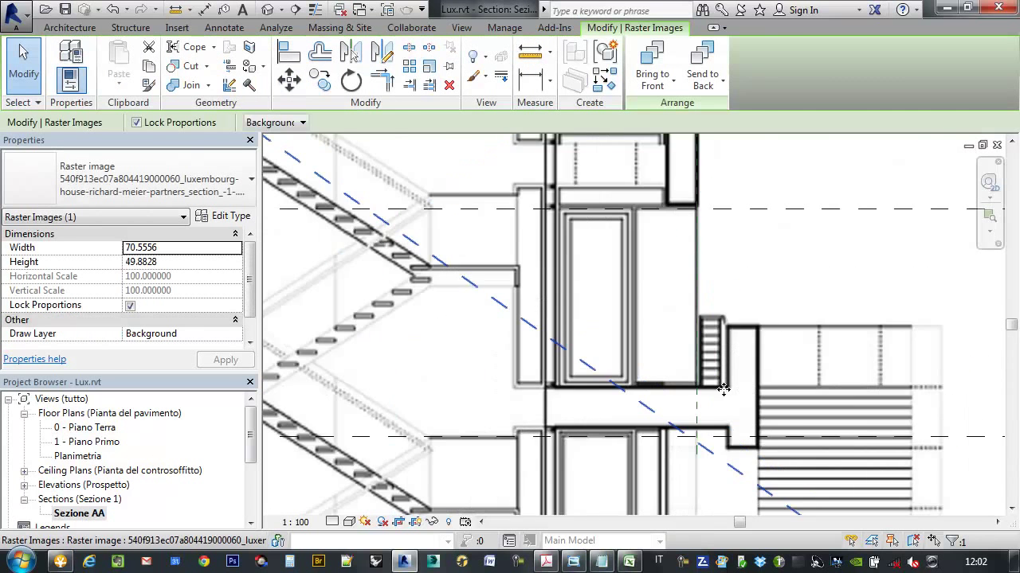
scroll(729, 382, "down", 3)
scroll(727, 374, "down", 2)
middle_click_drag(722, 358, 792, 364)
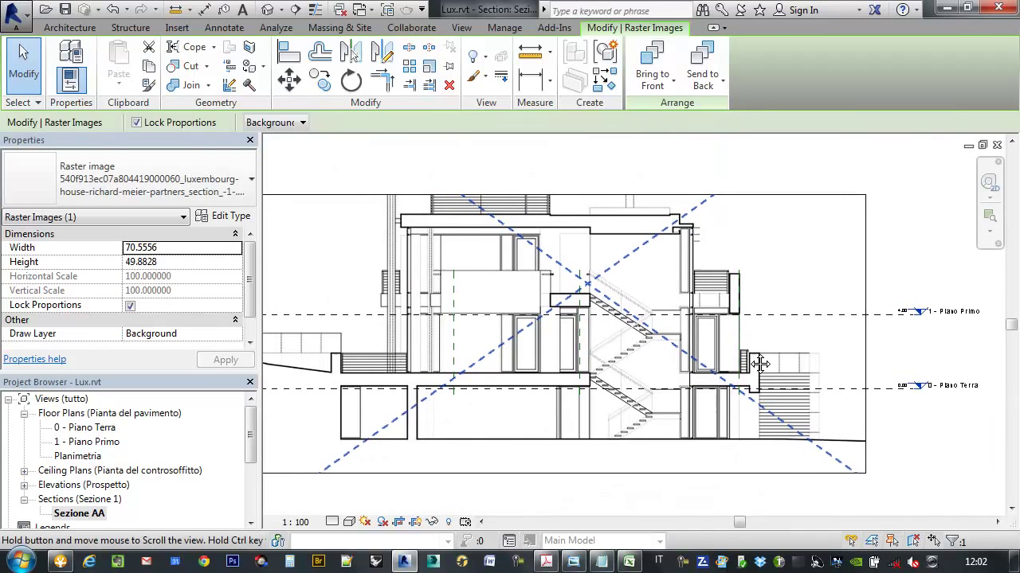
scroll(454, 254, "up", 2)
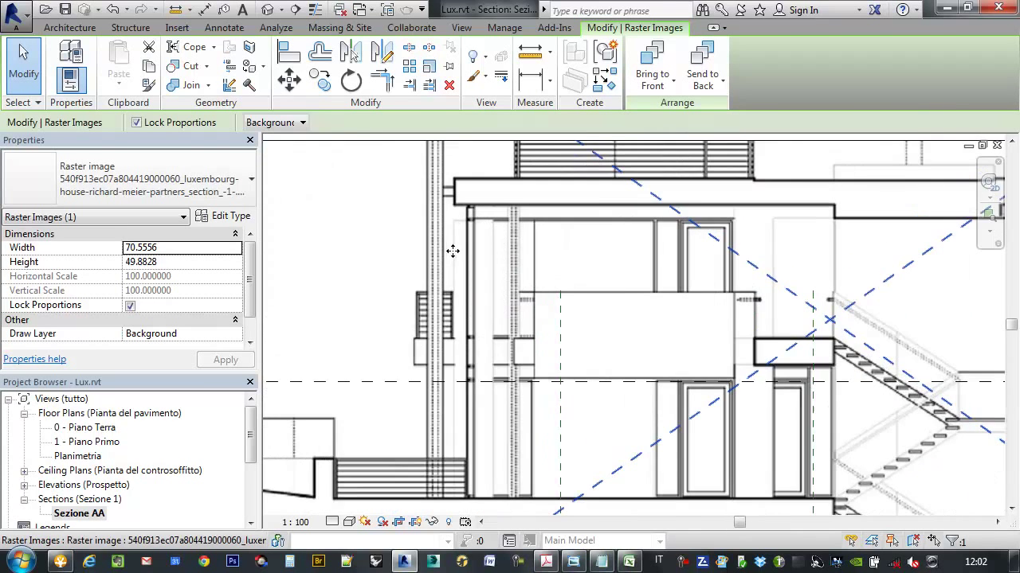
scroll(474, 232, "down", 1)
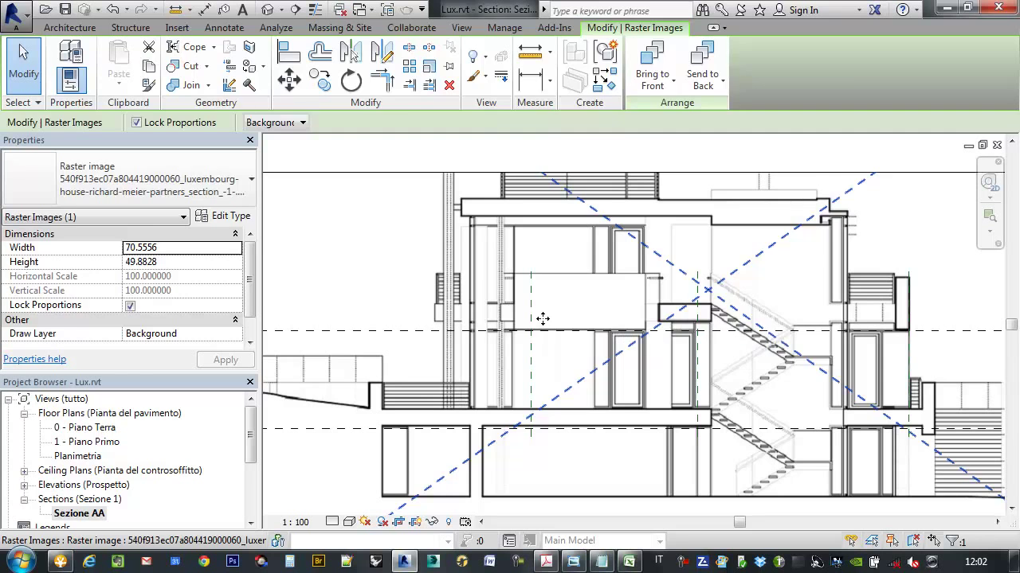
key("Escape")
left_click(530, 311)
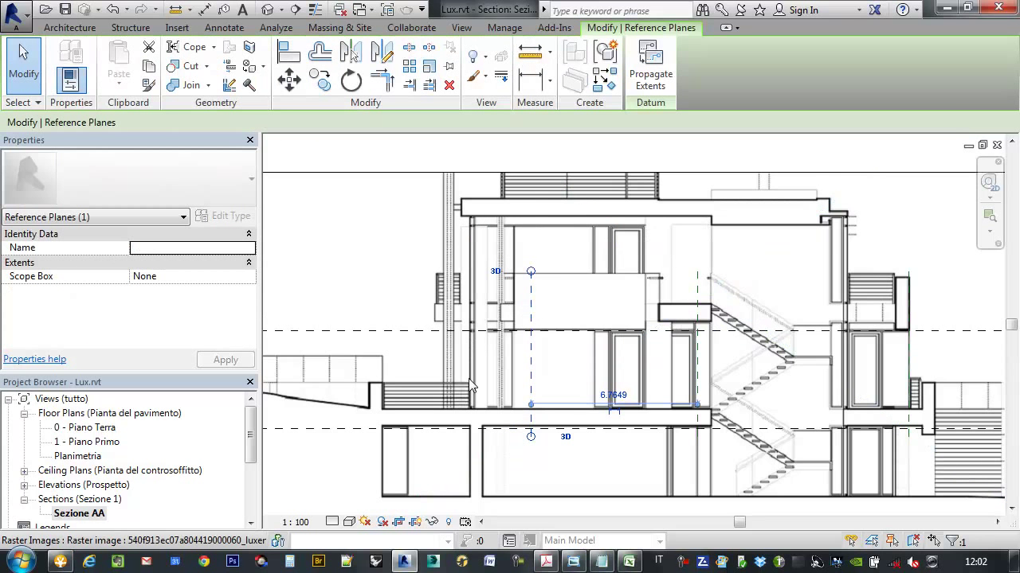
scroll(468, 378, "up", 1)
middle_click_drag(654, 314, 561, 278)
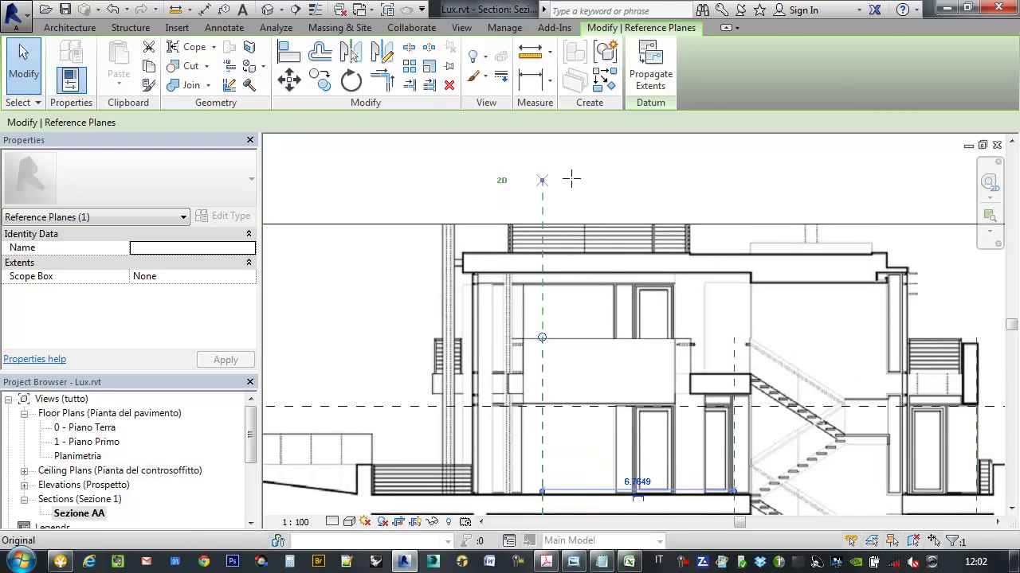
Step: Extend the right vertical reference plane above the building and reframe the section
left_click(613, 225)
scroll(630, 213, "down", 2)
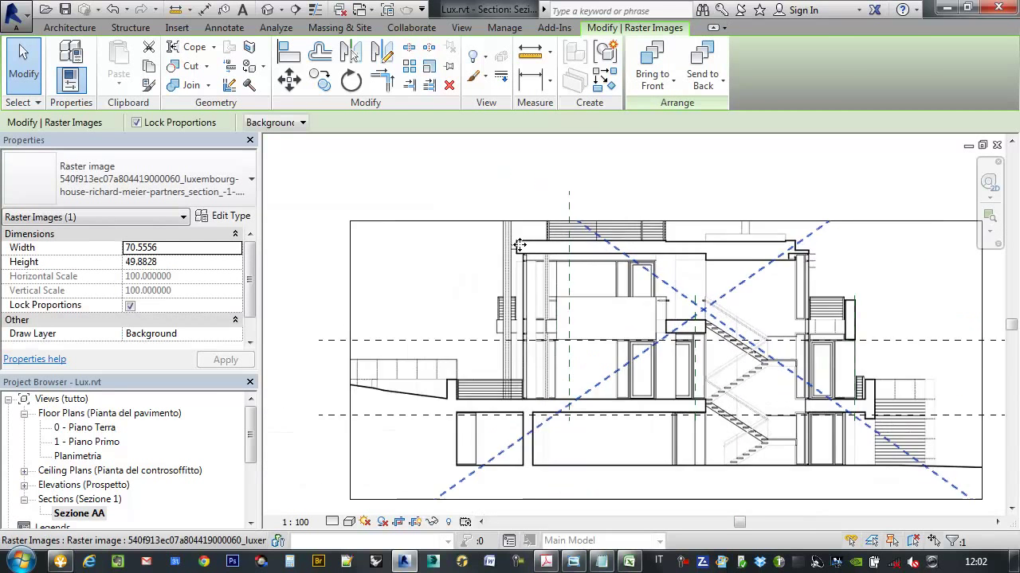
scroll(519, 245, "up", 2)
scroll(558, 237, "down", 1)
scroll(573, 232, "down", 1)
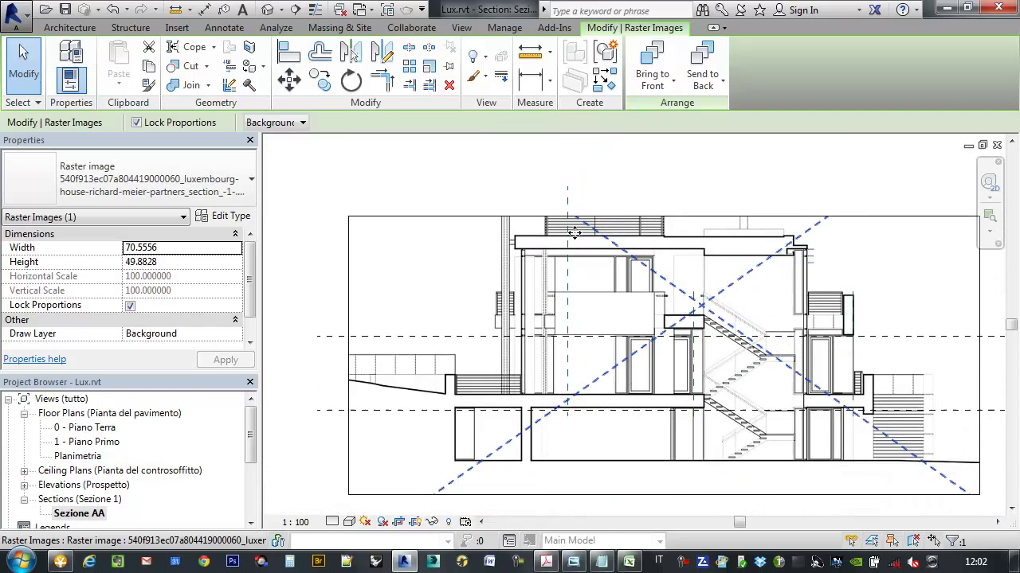
middle_click_drag(573, 232, 462, 252)
key("Escape")
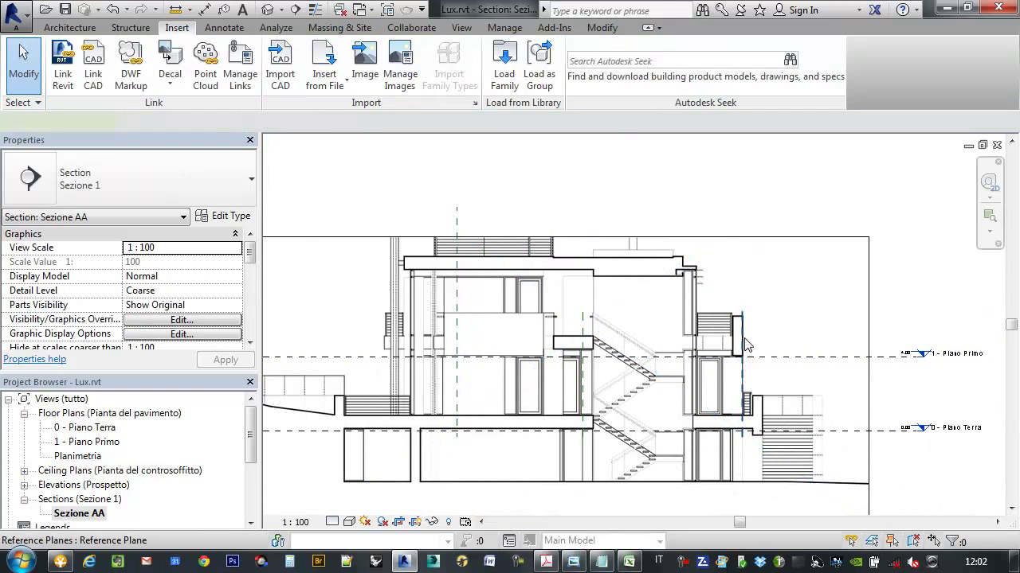
left_click(745, 341)
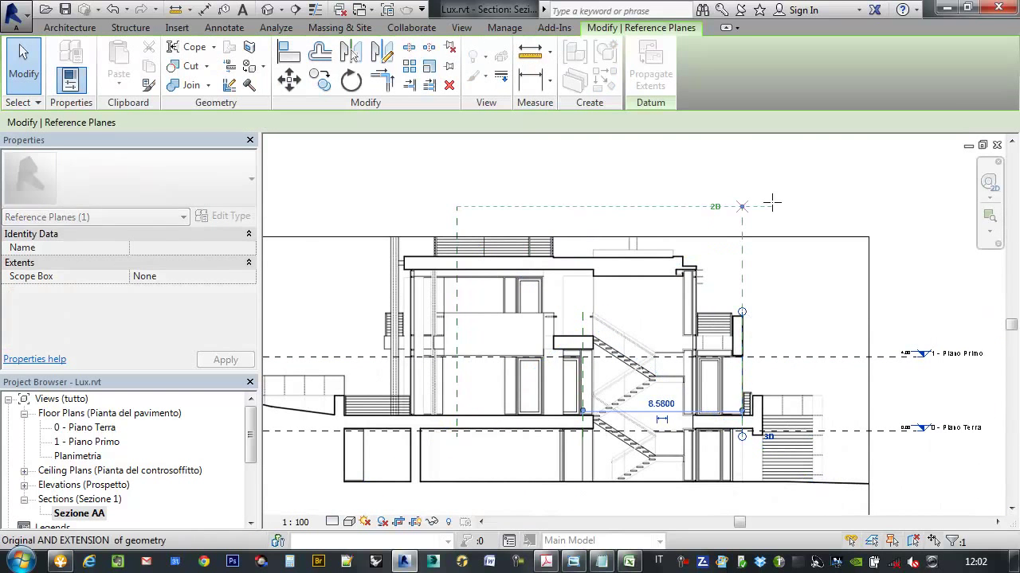
left_click(800, 229)
middle_click_drag(826, 194, 896, 195)
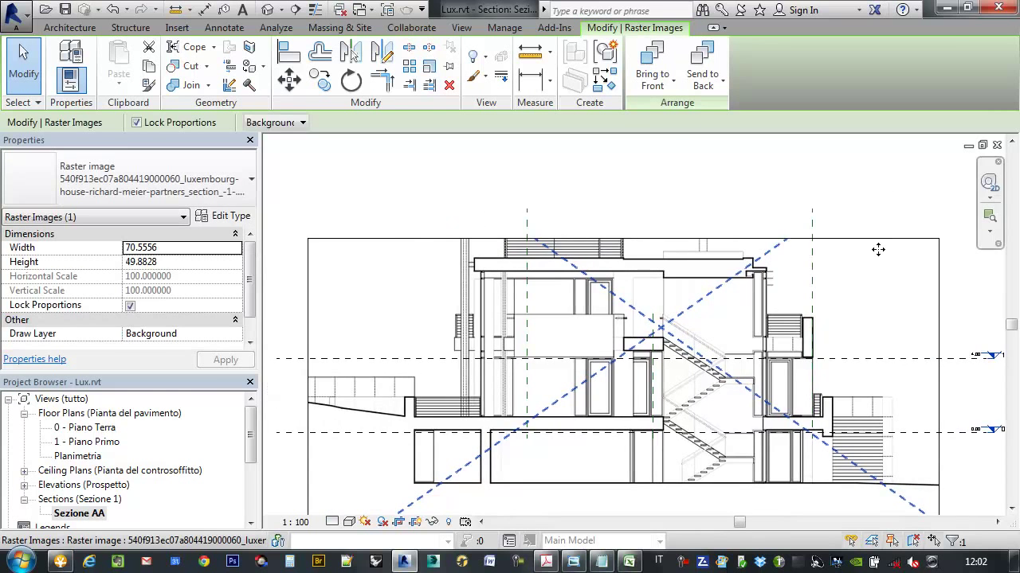
middle_click_drag(878, 250, 792, 321)
scroll(776, 257, "up", 1)
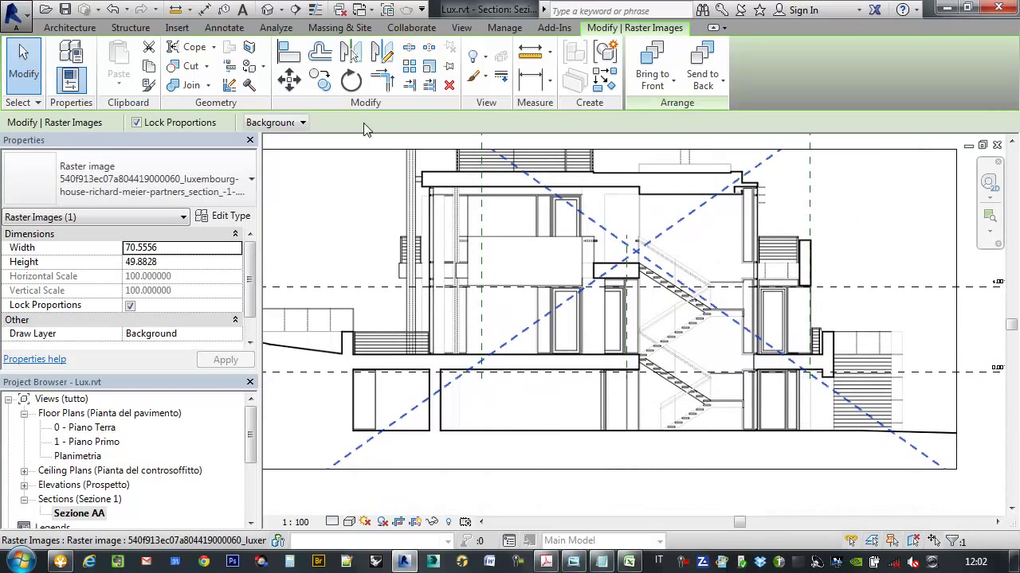
Step: Scale the section image about the right reference plane so its left edge meets the left plane
left_click(428, 68)
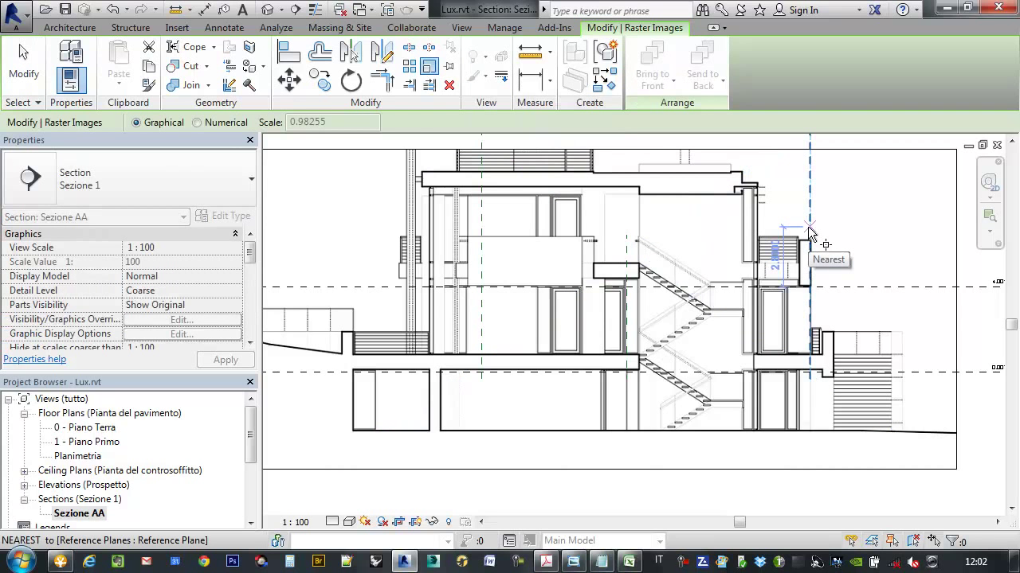
left_click(810, 183)
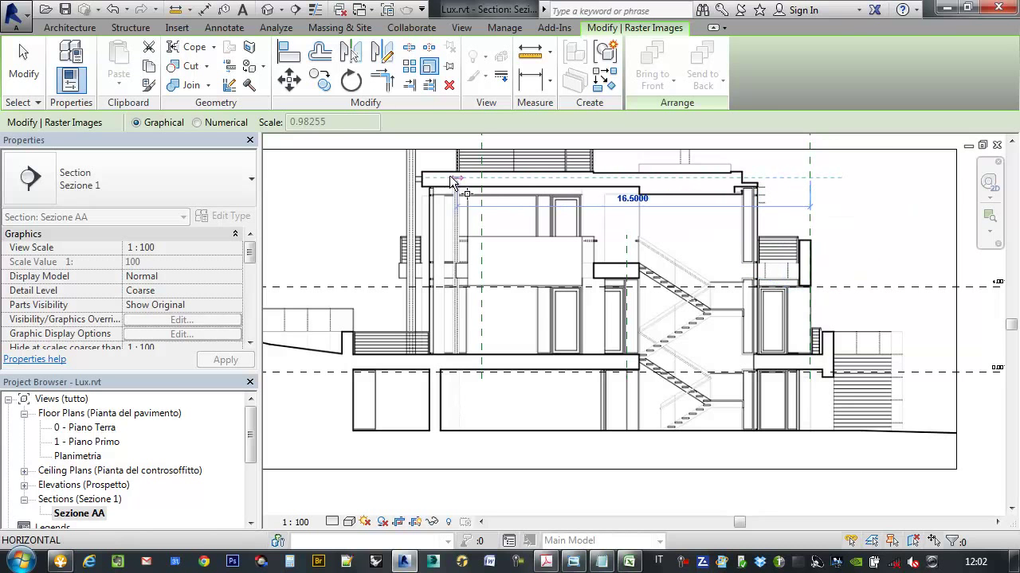
scroll(430, 183, "up", 5)
scroll(422, 203, "up", 5)
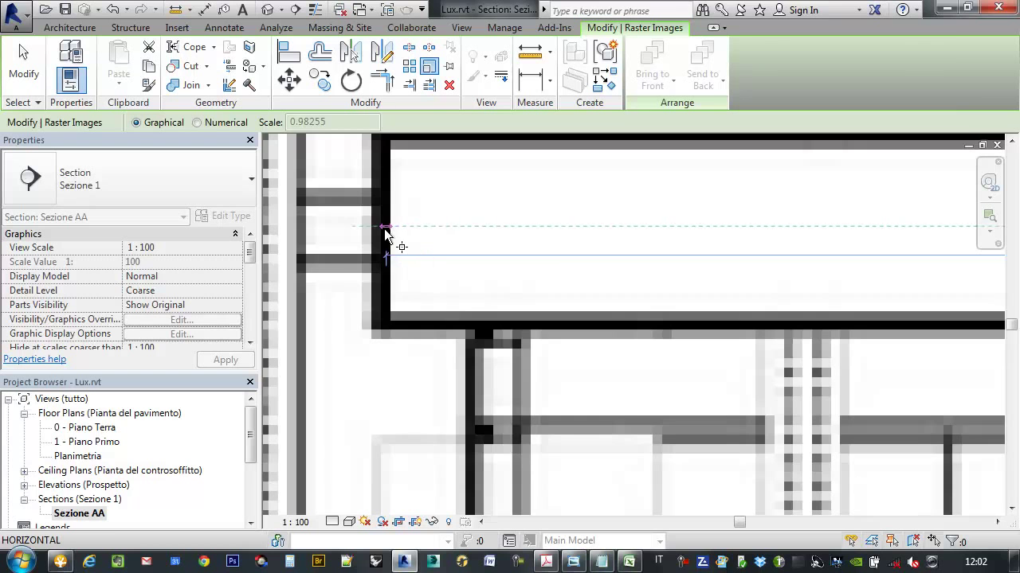
scroll(383, 229, "down", 3)
scroll(422, 225, "down", 1)
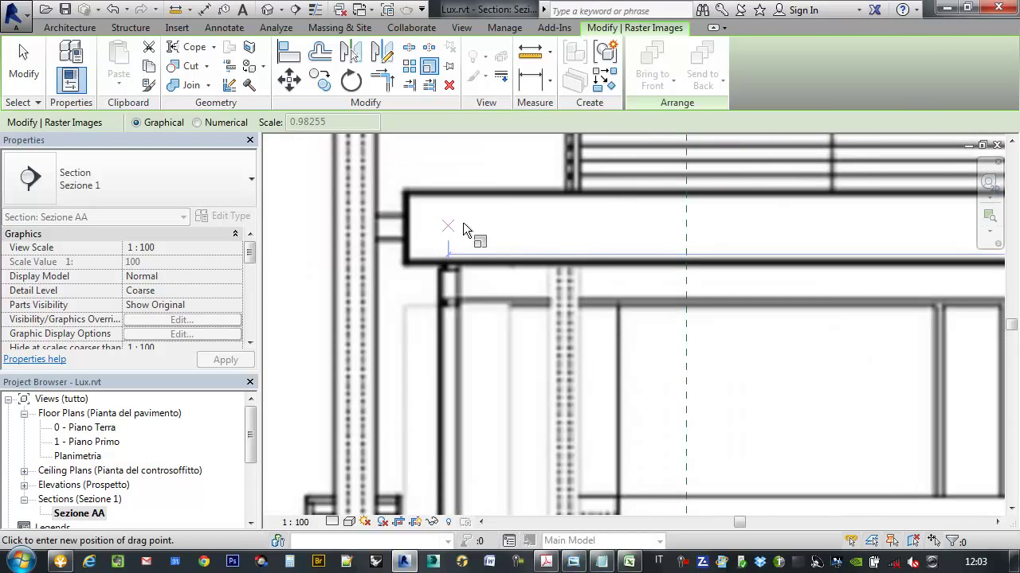
left_click(686, 237)
scroll(615, 232, "down", 2)
scroll(712, 308, "down", 2)
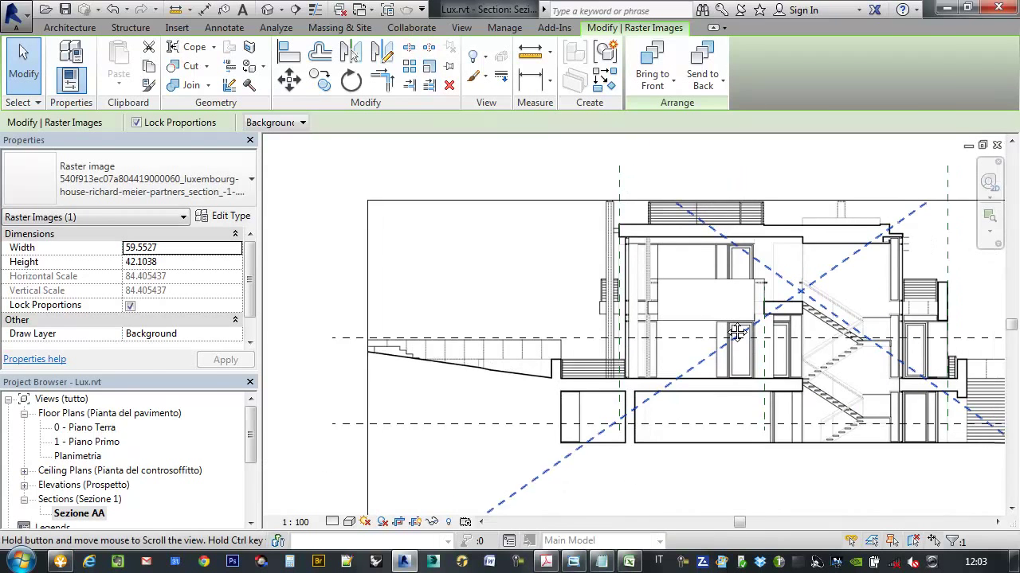
scroll(467, 193, "up", 1)
scroll(552, 237, "up", 4)
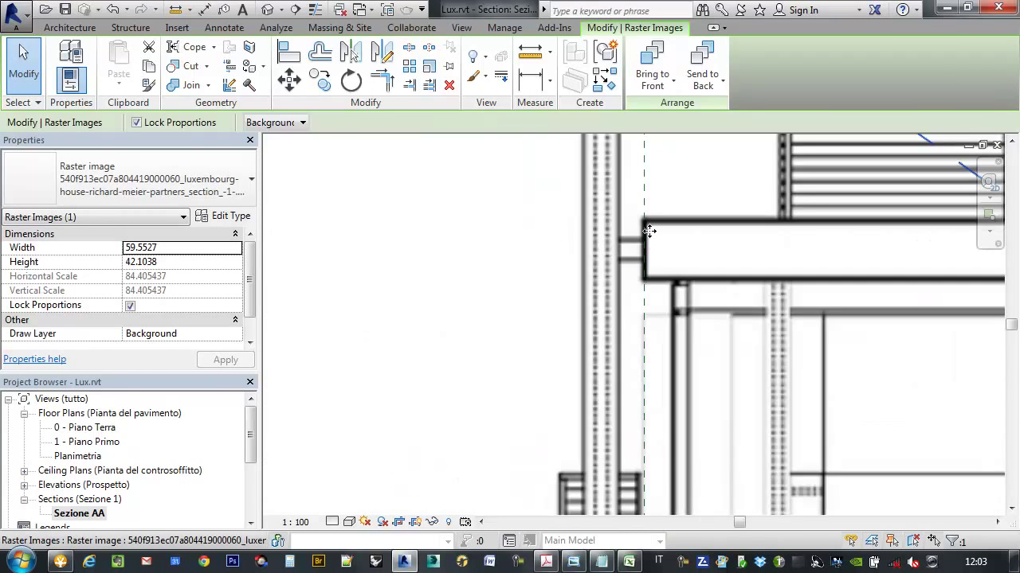
scroll(638, 282, "down", 3)
scroll(642, 404, "up", 4)
scroll(642, 405, "up", 1)
scroll(606, 321, "down", 2)
scroll(606, 321, "down", 1)
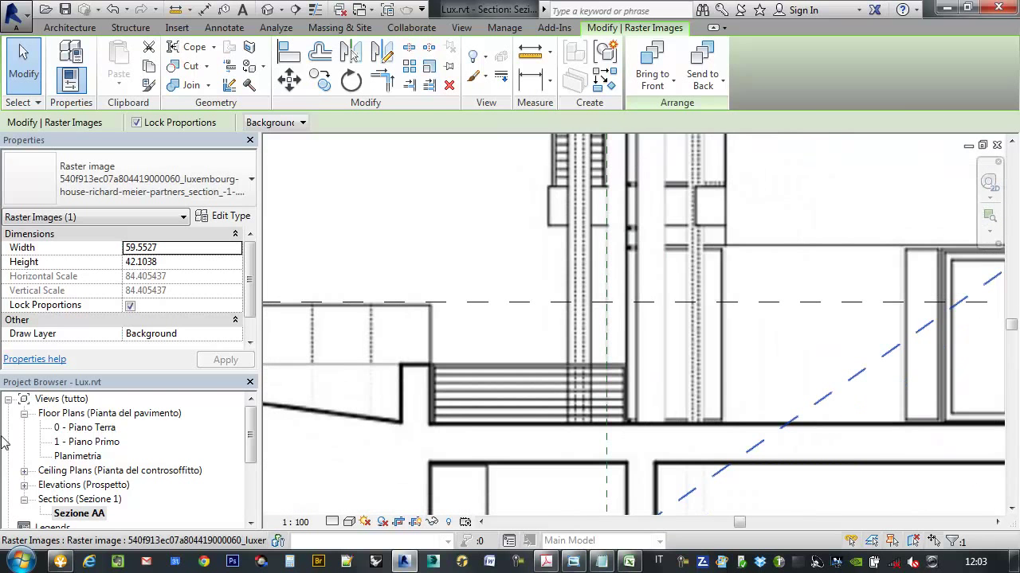
Step: Switch to the 0 - Piano Terra floor plan and inspect the reference planes around the living room
left_click(372, 11)
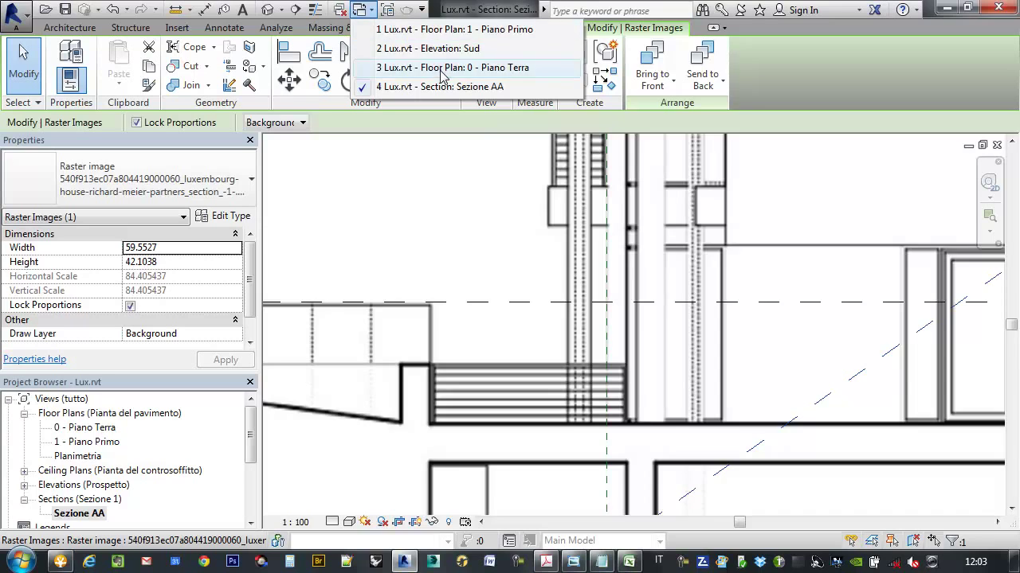
left_click(442, 67)
middle_click_drag(666, 358, 512, 347)
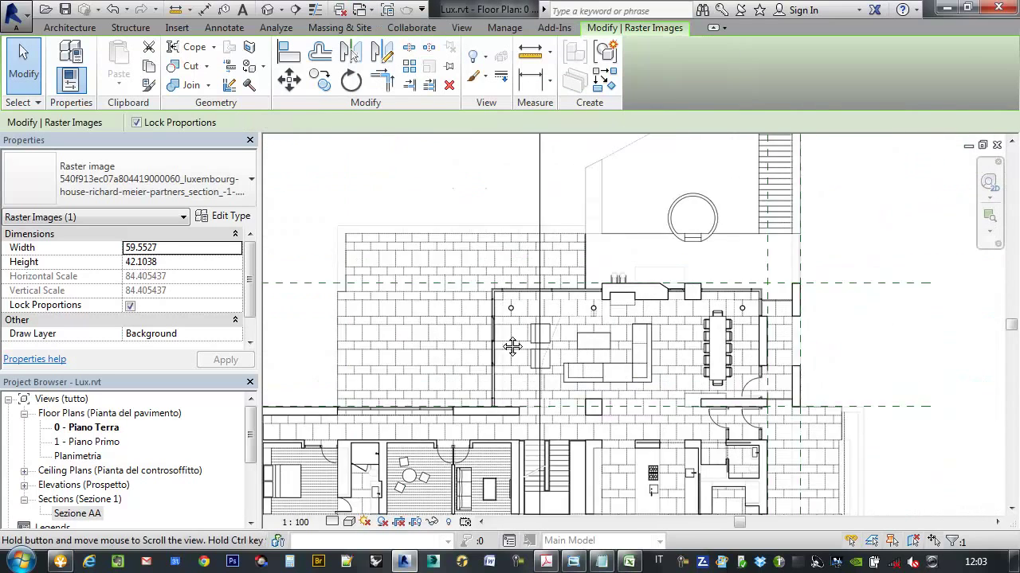
scroll(575, 313, "up", 4)
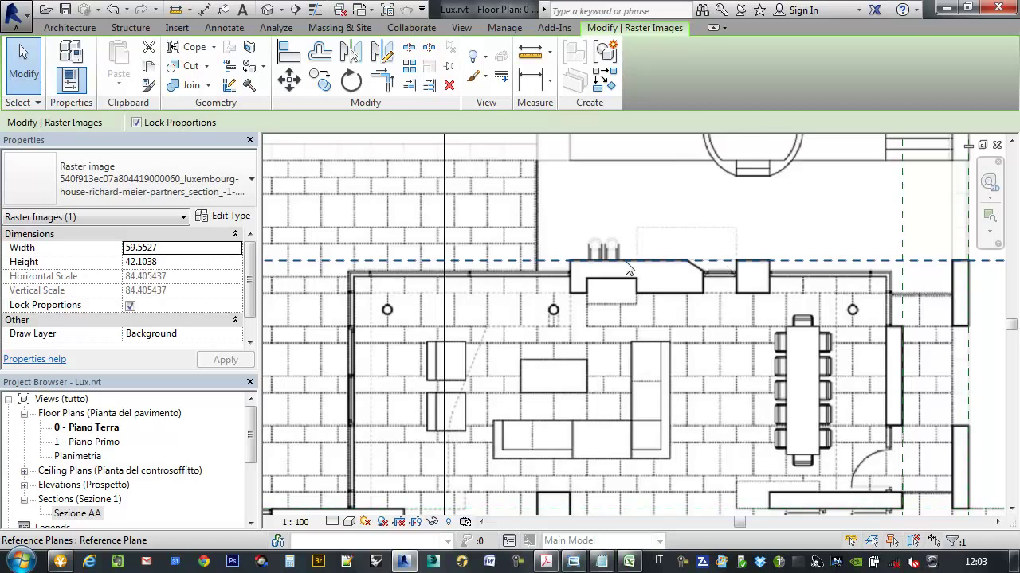
scroll(627, 268, "down", 3)
scroll(606, 318, "down", 2)
scroll(583, 354, "down", 2)
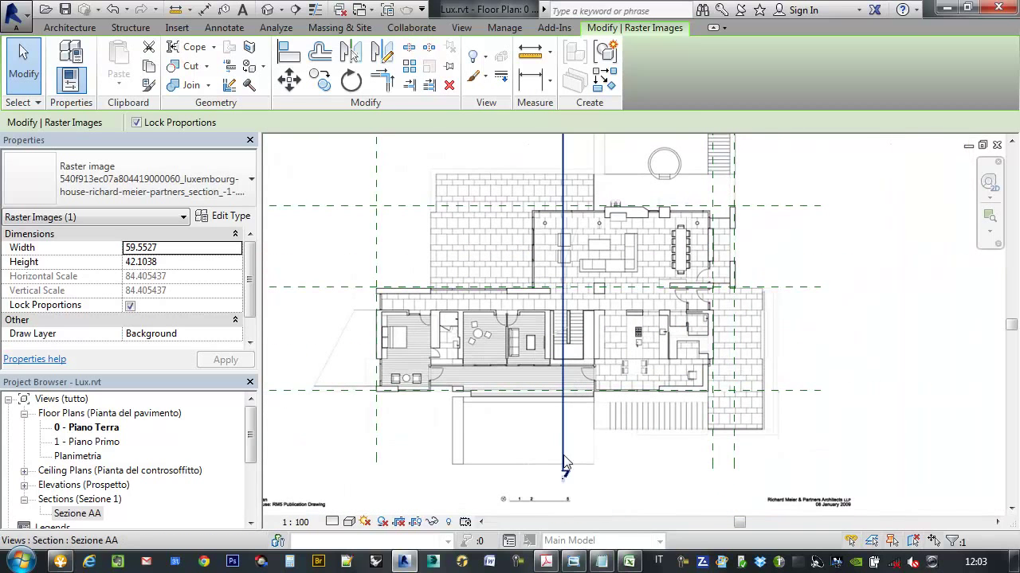
scroll(581, 211, "up", 2)
scroll(745, 252, "up", 2)
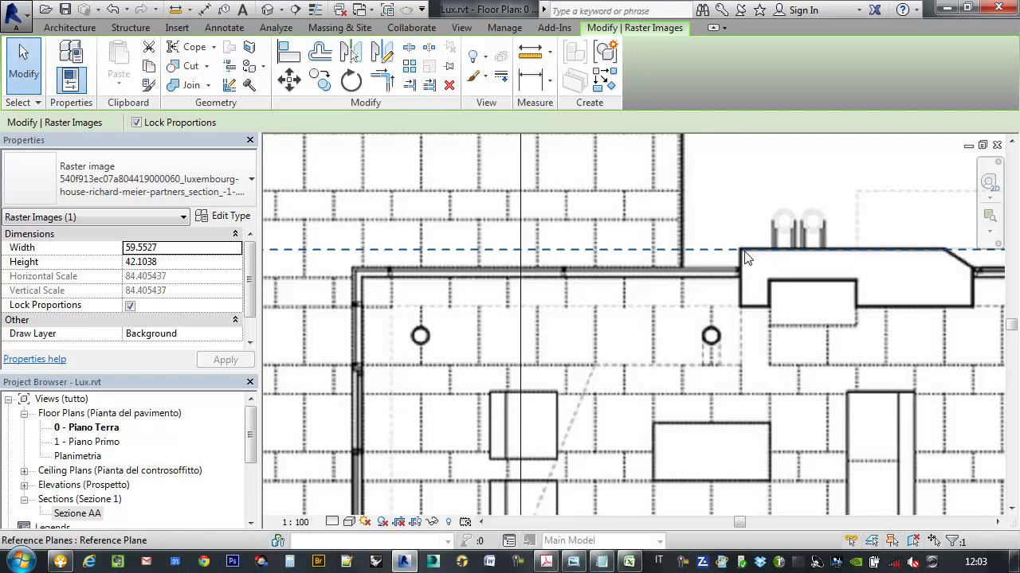
scroll(701, 257, "down", 1)
scroll(659, 258, "down", 1)
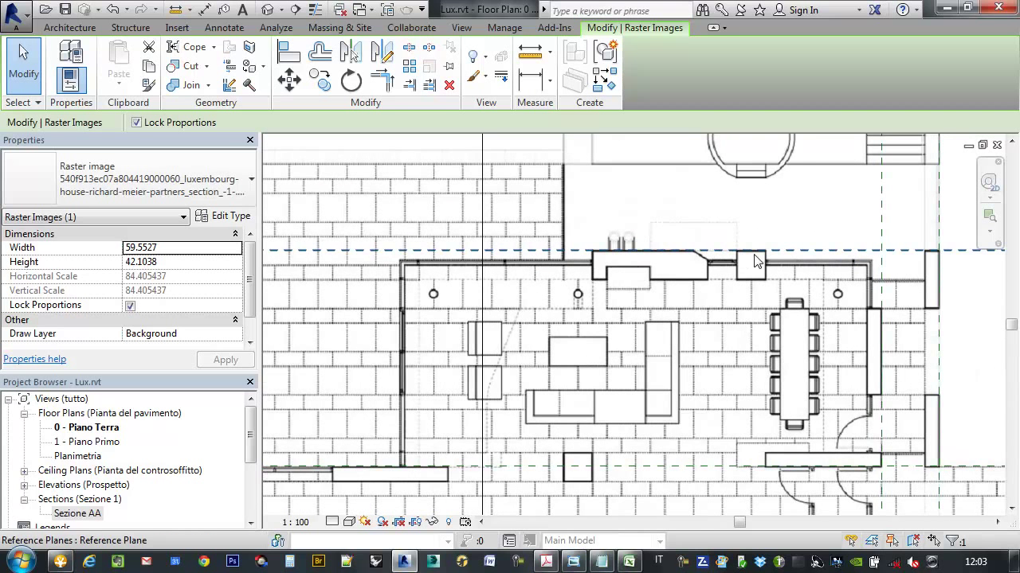
scroll(747, 264, "down", 1)
scroll(598, 258, "down", 1)
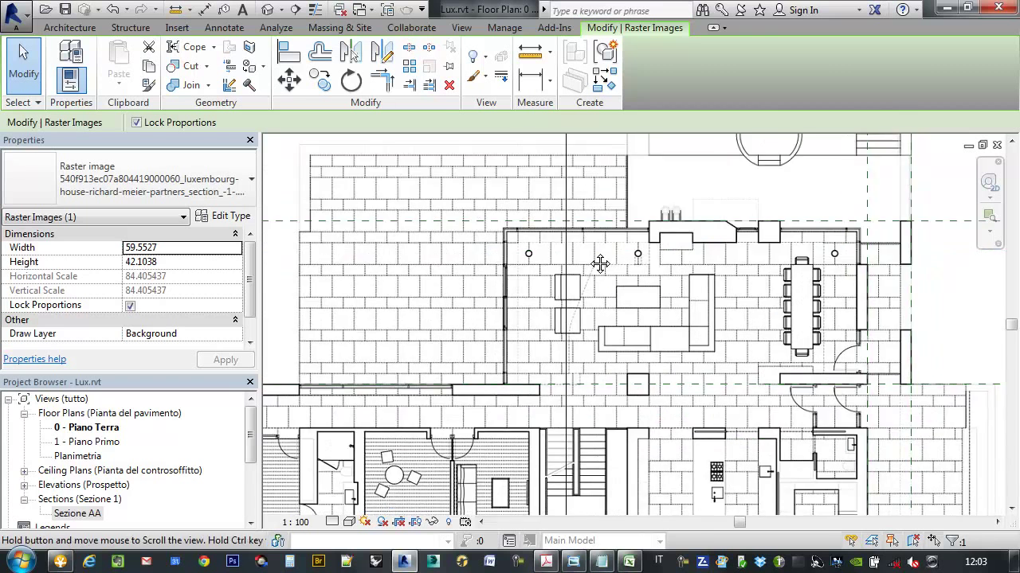
scroll(599, 257, "down", 2)
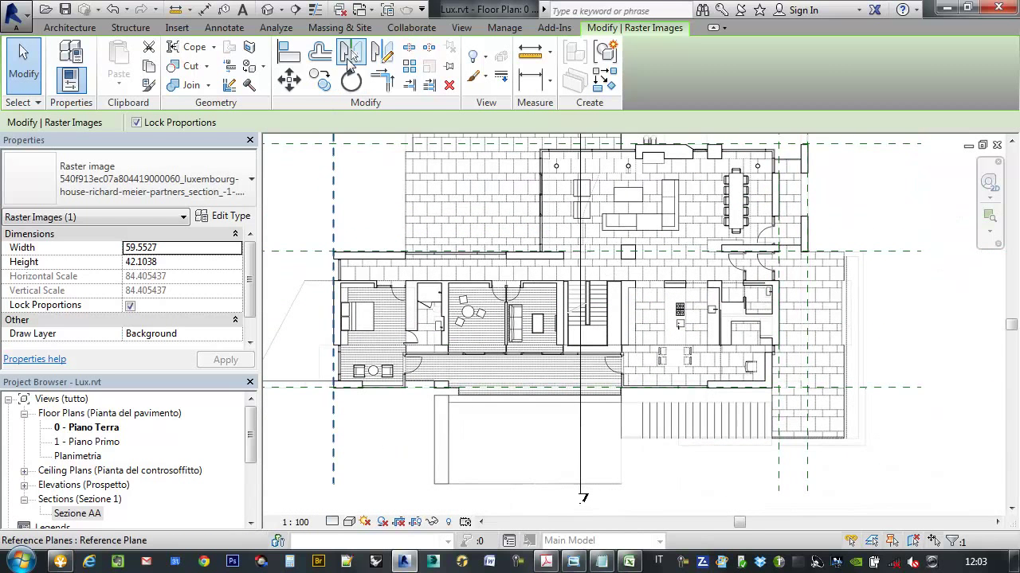
left_click(374, 16)
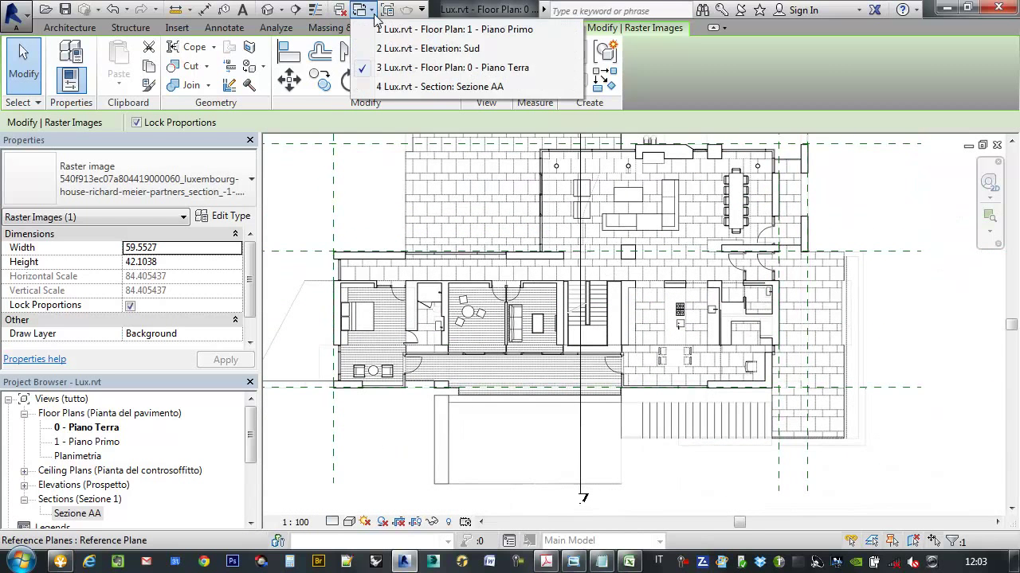
left_click(433, 88)
scroll(580, 264, "down", 1)
scroll(574, 263, "down", 2)
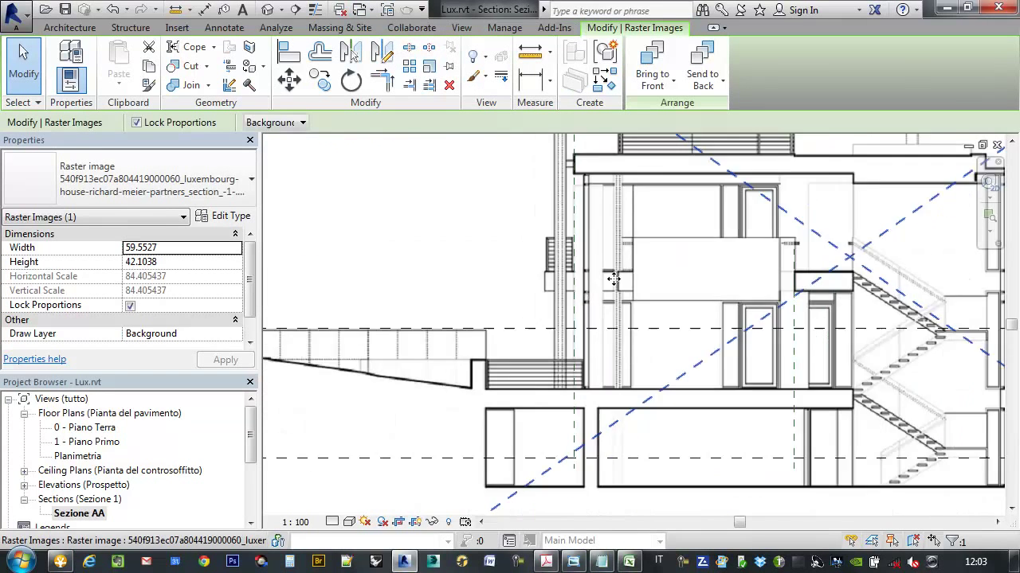
scroll(566, 263, "down", 1)
scroll(550, 283, "down", 1)
scroll(589, 239, "down", 1)
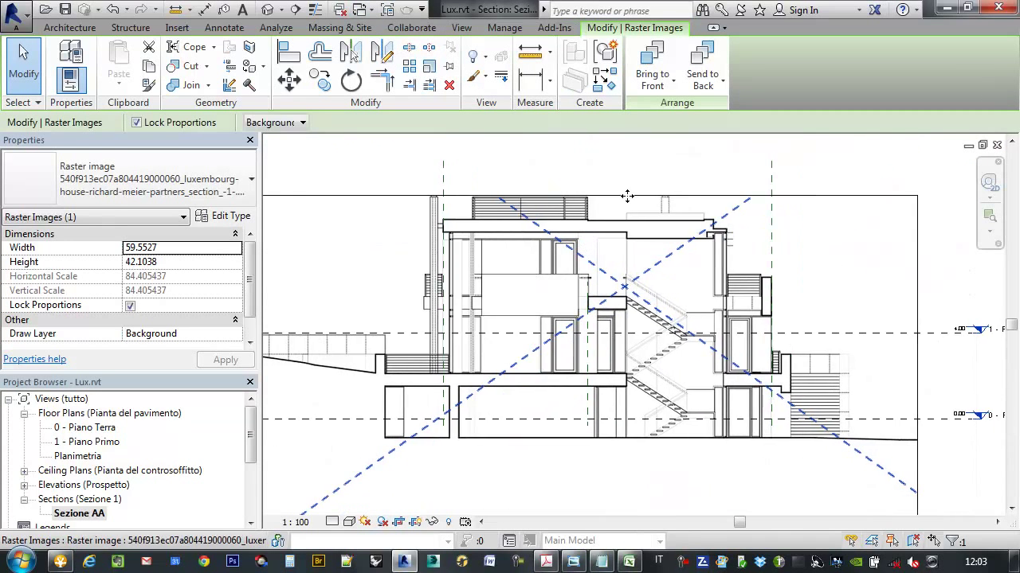
scroll(628, 179, "down", 1)
key("Escape")
left_click(627, 174)
key("Escape")
scroll(615, 311, "up", 1)
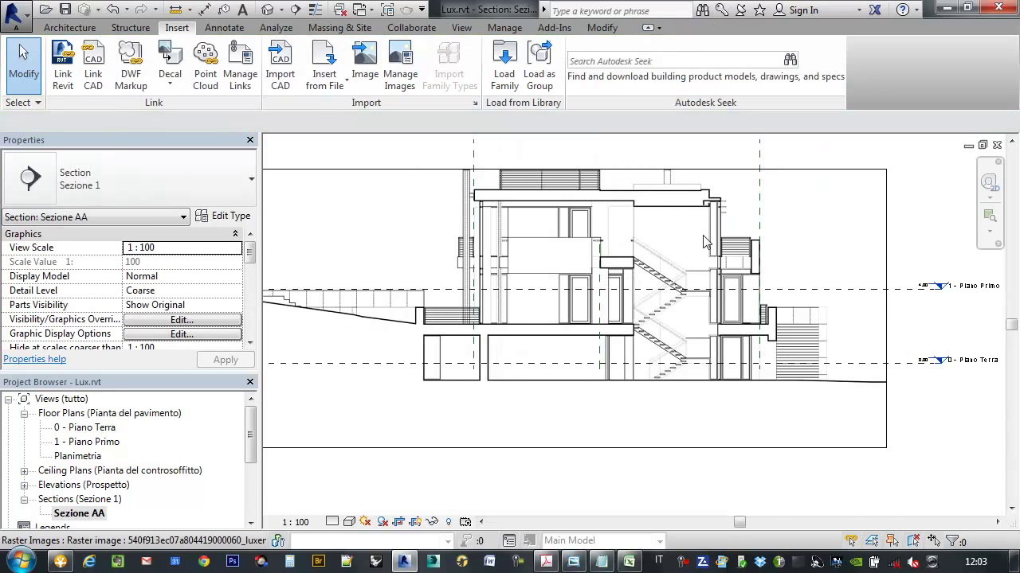
left_click(705, 242)
scroll(687, 278, "up", 1)
scroll(608, 264, "up", 1)
scroll(608, 264, "up", 2)
scroll(580, 269, "up", 1)
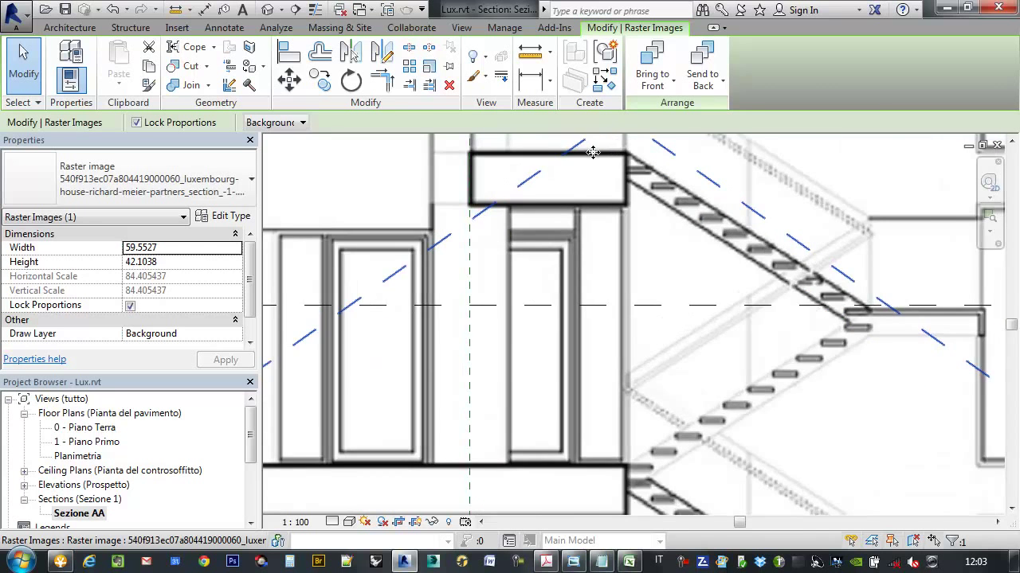
scroll(592, 153, "down", 1)
scroll(560, 234, "down", 1)
scroll(758, 278, "down", 1)
scroll(925, 355, "down", 1)
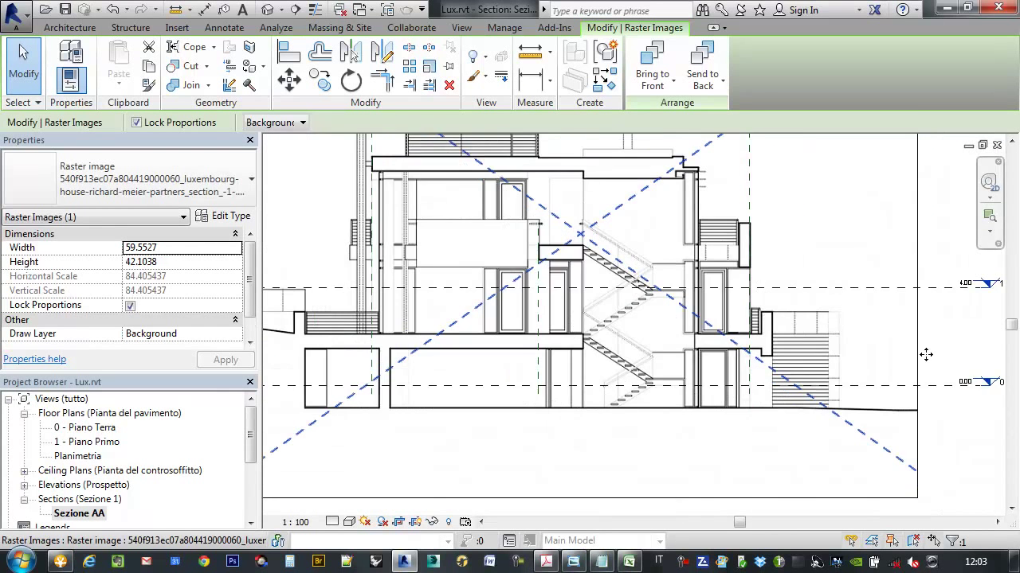
middle_click_drag(926, 355, 866, 343)
scroll(374, 320, "up", 2)
scroll(457, 301, "up", 1)
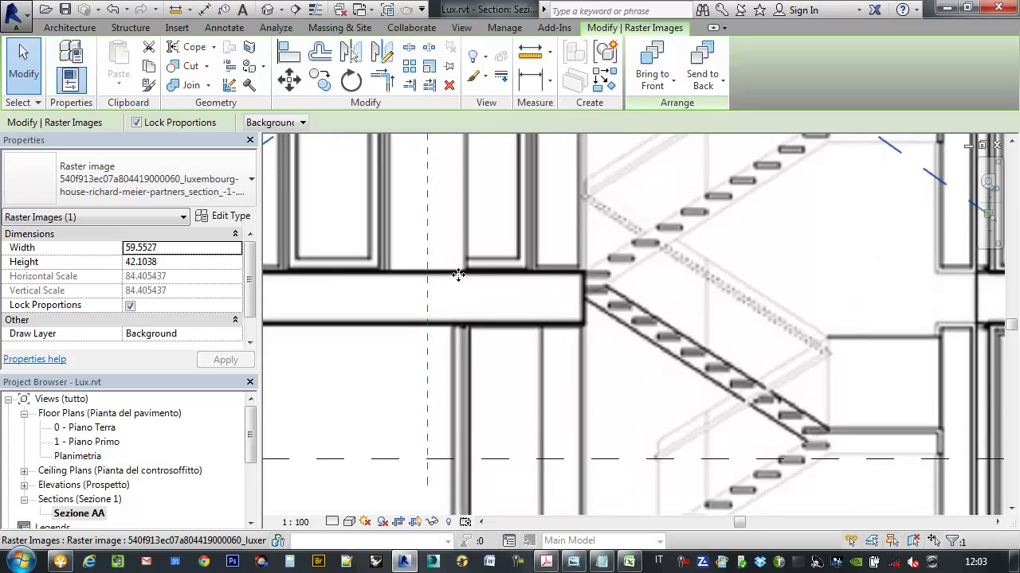
scroll(484, 276, "down", 1)
middle_click_drag(619, 289, 594, 276)
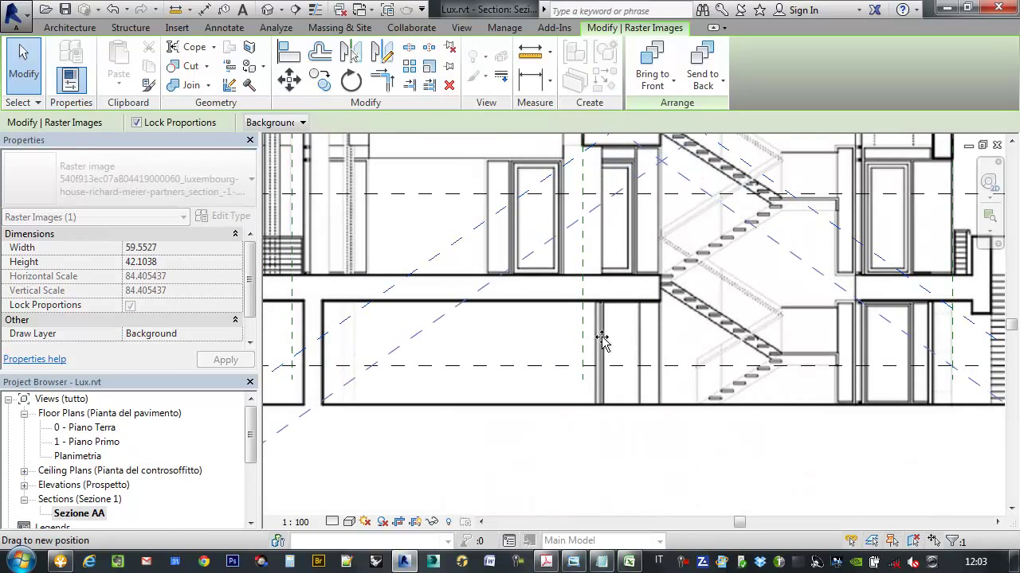
Step: Select the section raster image and drag it down toward the level lines
key("Escape")
scroll(620, 295, "down", 1)
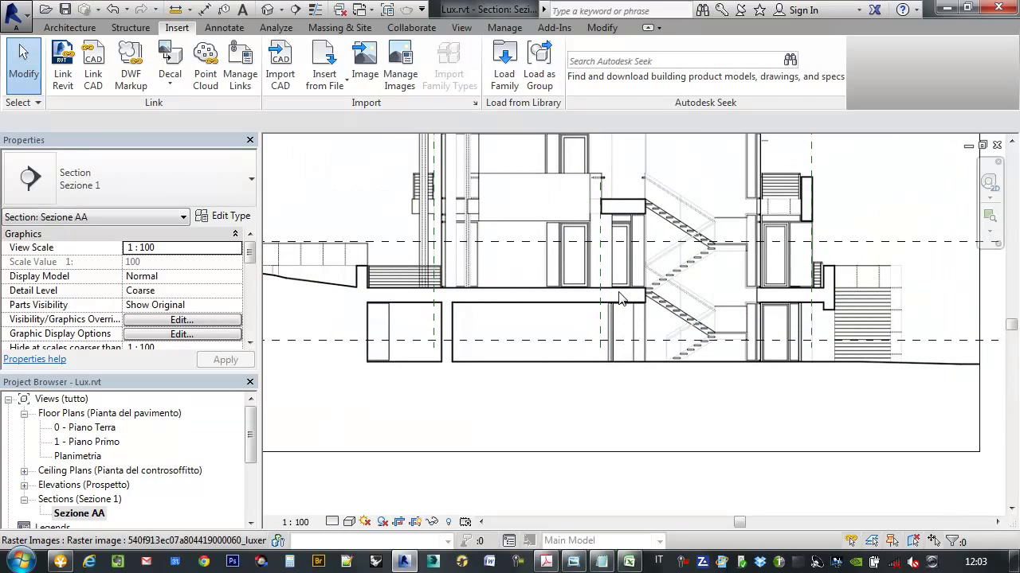
left_click(615, 285)
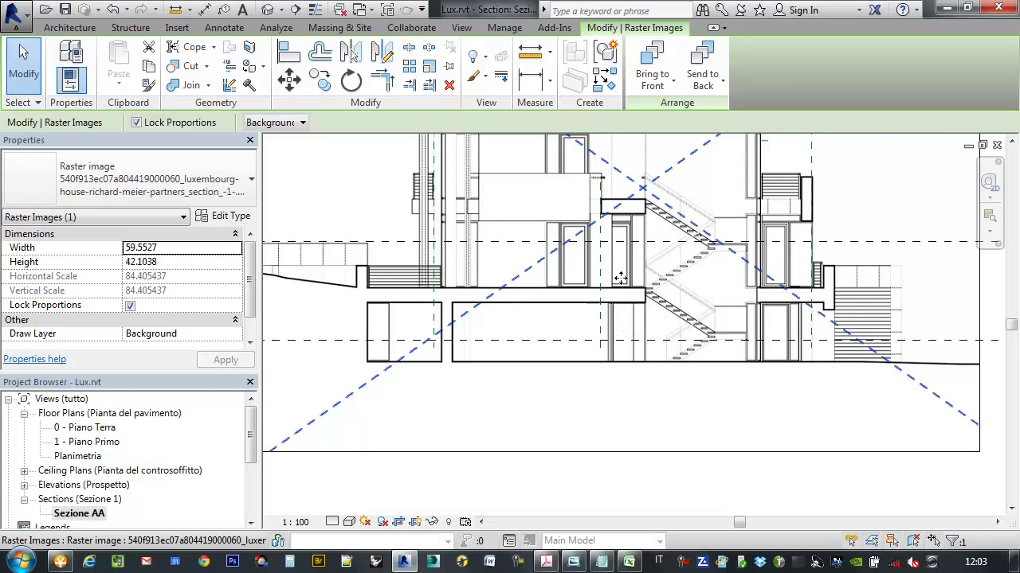
left_click_drag(619, 278, 619, 278)
Step: Nudge the image down with the arrow key until its first-floor slab sits on Piano Primo
key("Down")
key("Down")
key("Down")
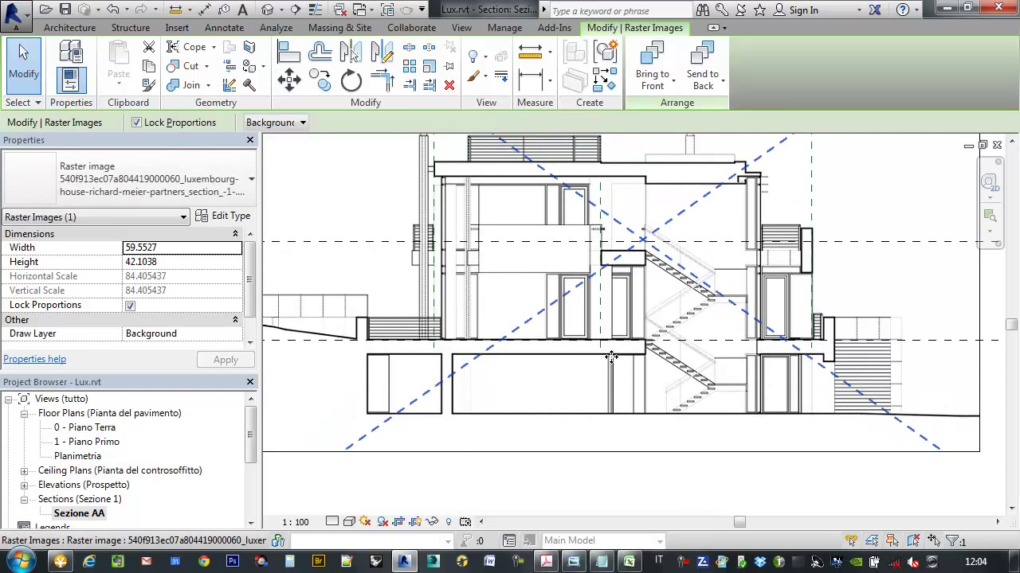
scroll(611, 356, "up", 3)
scroll(621, 334, "up", 3)
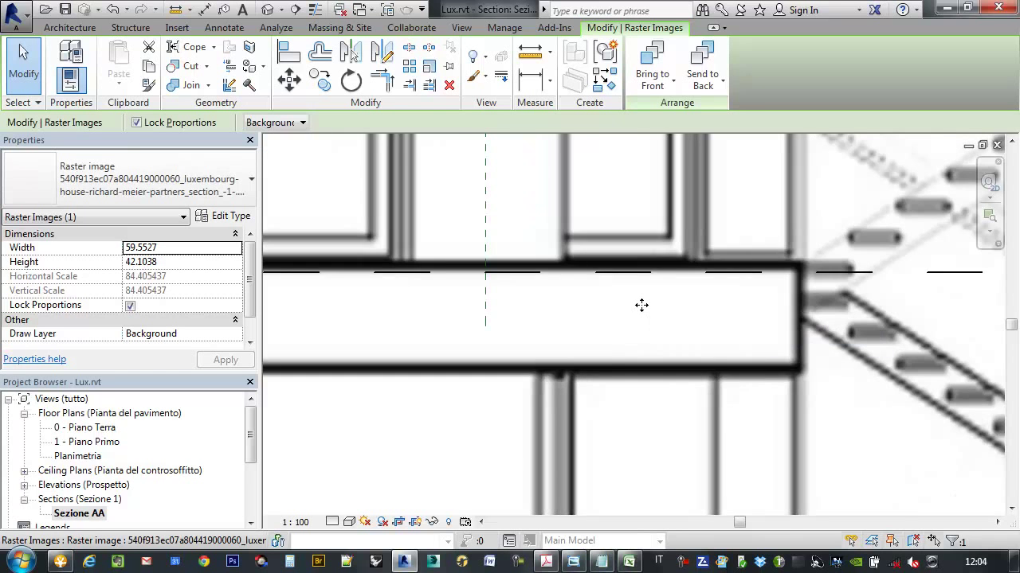
key("Down")
key("Down")
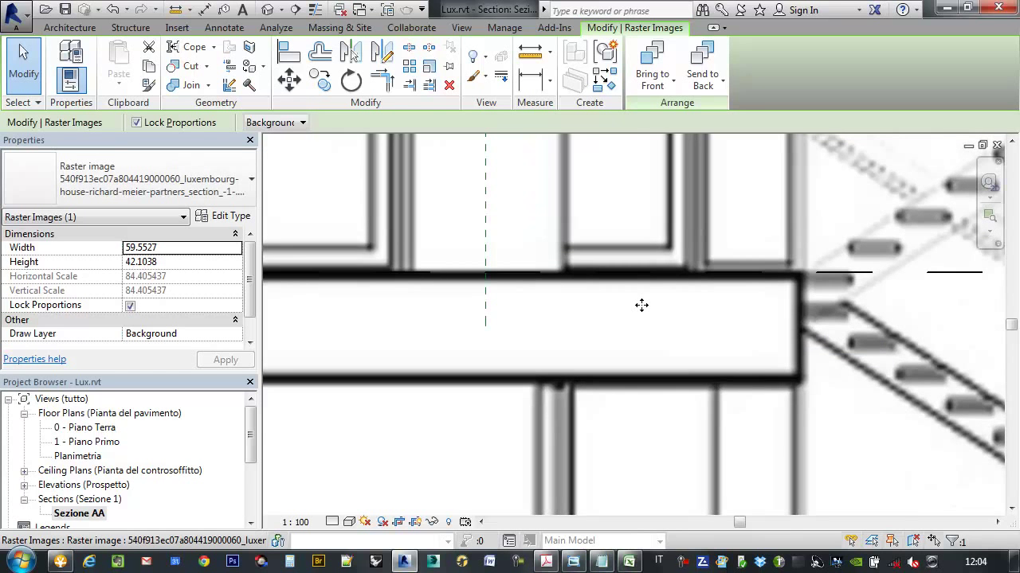
scroll(631, 288, "up", 1)
scroll(630, 287, "up", 1)
scroll(632, 283, "down", 2)
scroll(633, 279, "down", 3)
scroll(633, 280, "down", 3)
mouse_move(687, 308)
middle_mouse_down()
mouse_move(764, 263)
mouse_move(728, 276)
mouse_move(829, 313)
mouse_move(719, 303)
mouse_move(804, 292)
mouse_move(809, 268)
middle_mouse_up()
scroll(856, 280, "up", 2)
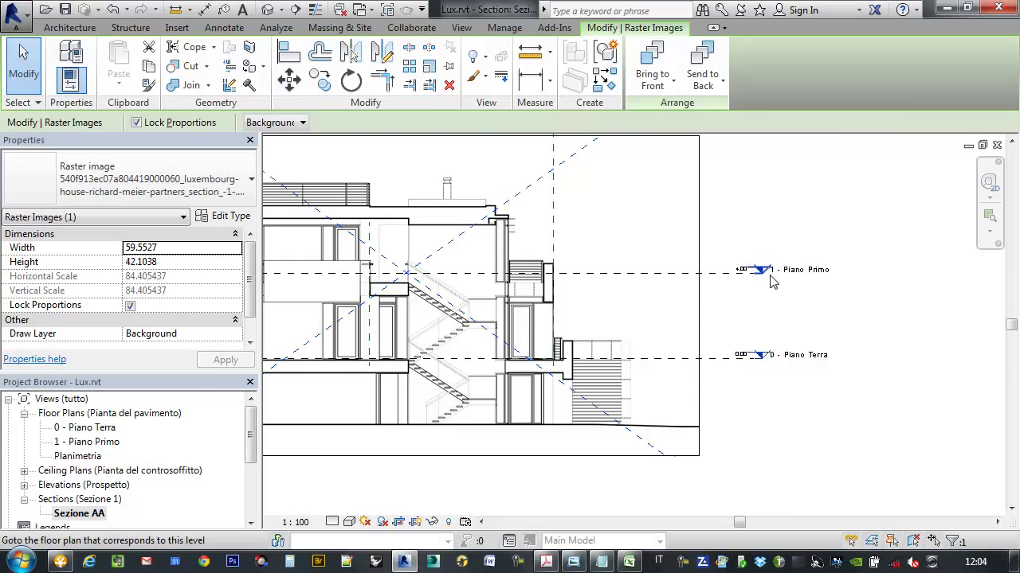
scroll(737, 276, "up", 5)
scroll(705, 259, "down", 3)
scroll(705, 258, "down", 2)
middle_click_drag(563, 286, 616, 290)
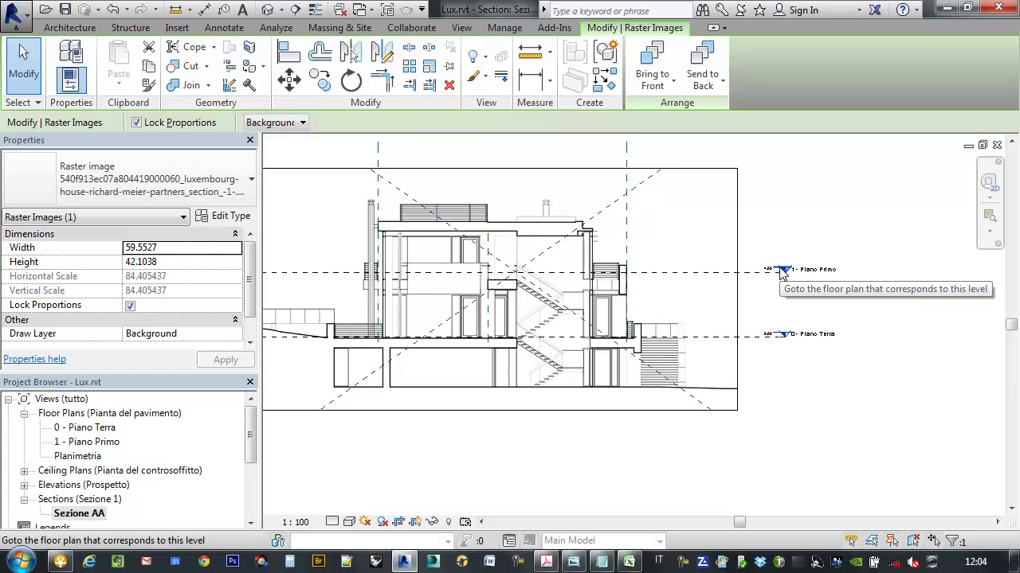
scroll(710, 284, "up", 1)
scroll(717, 347, "up", 1)
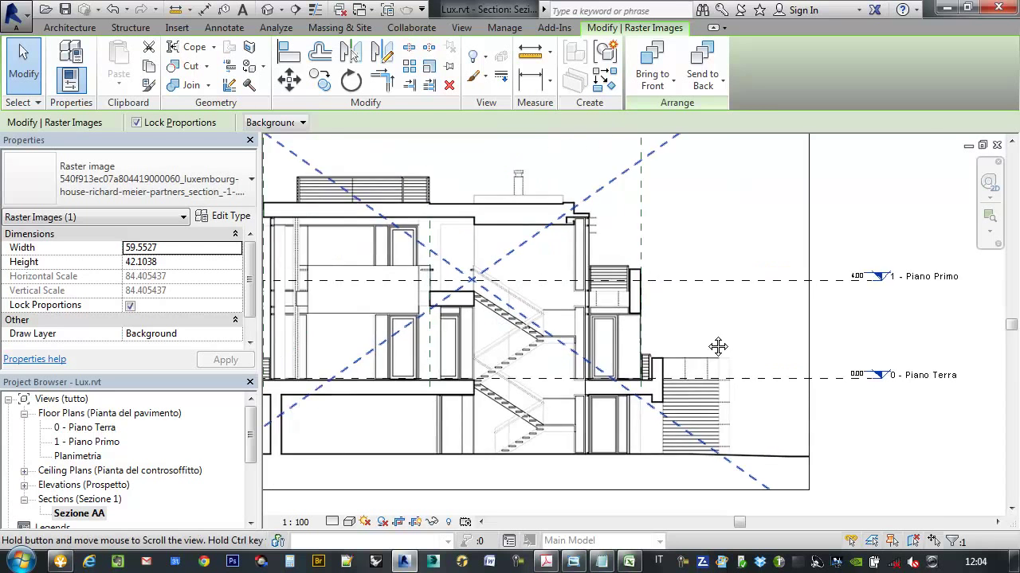
middle_click_drag(717, 346, 605, 253)
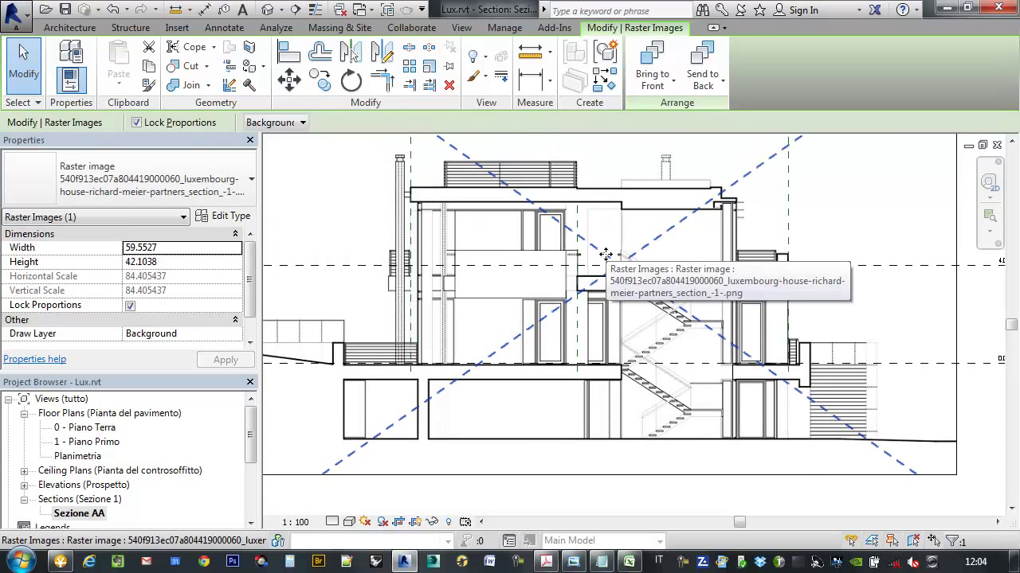
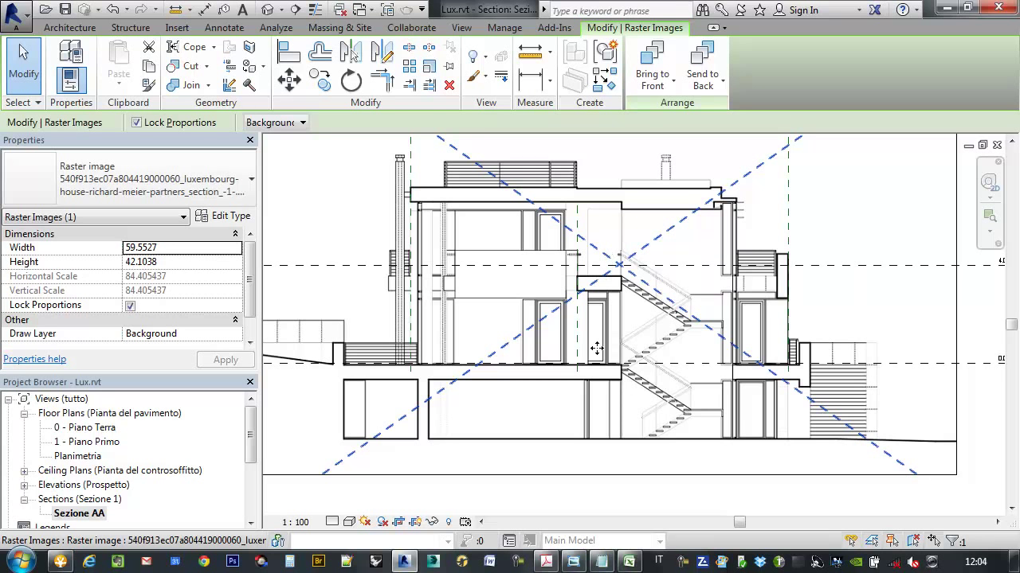
Step: Centre the stair landing in the section and measure its height
scroll(615, 332, "up", 3)
middle_click_drag(660, 311, 551, 414)
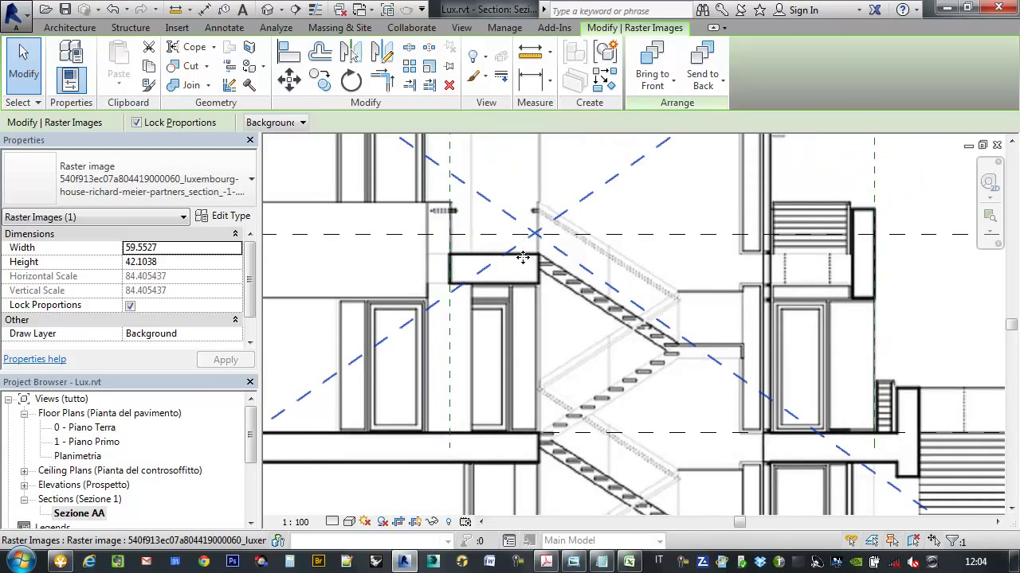
mouse_move(589, 244)
middle_mouse_down()
mouse_move(547, 250)
mouse_move(600, 234)
middle_mouse_up()
left_click(527, 61)
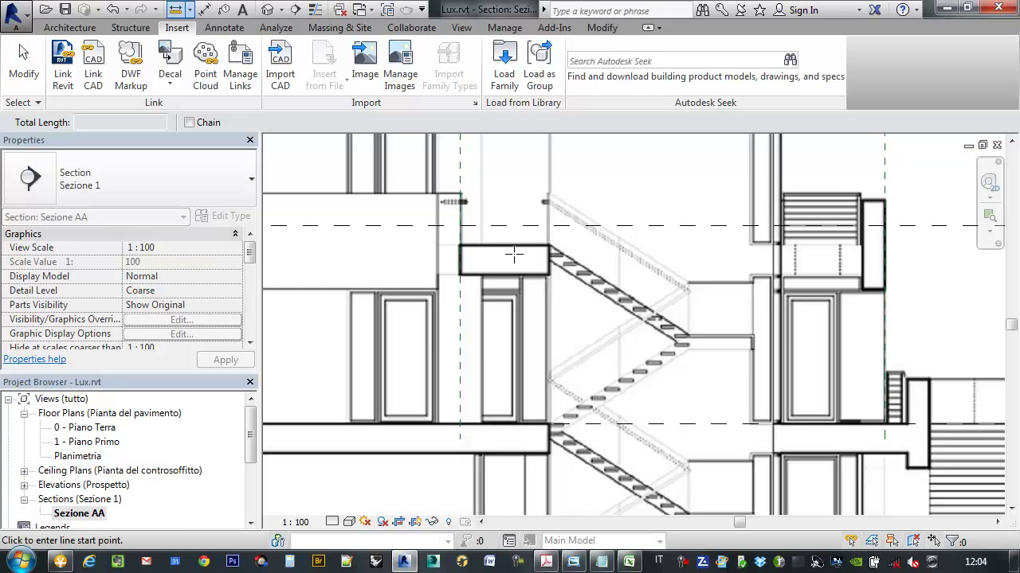
left_click(510, 246)
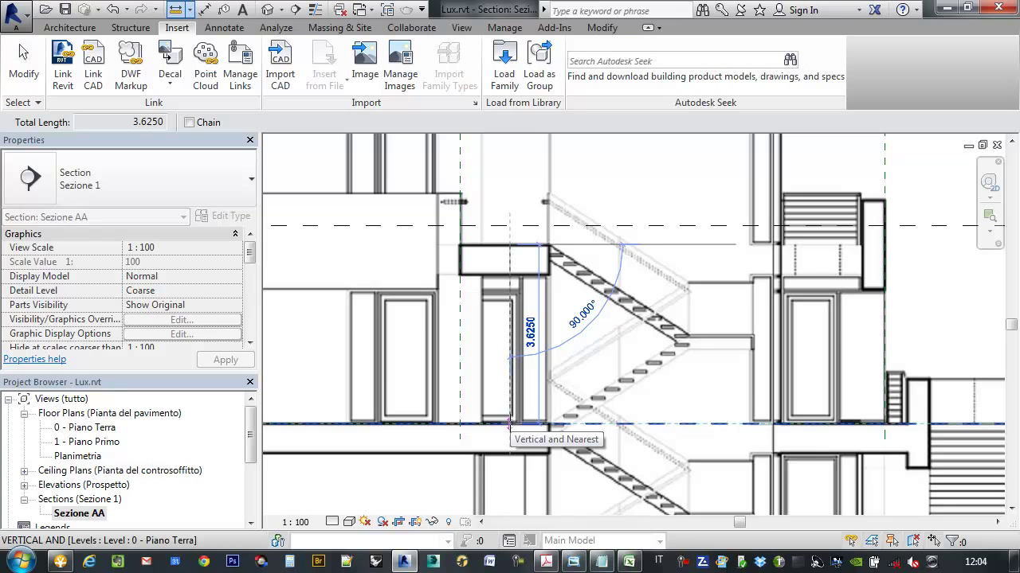
key("Escape")
key("Escape")
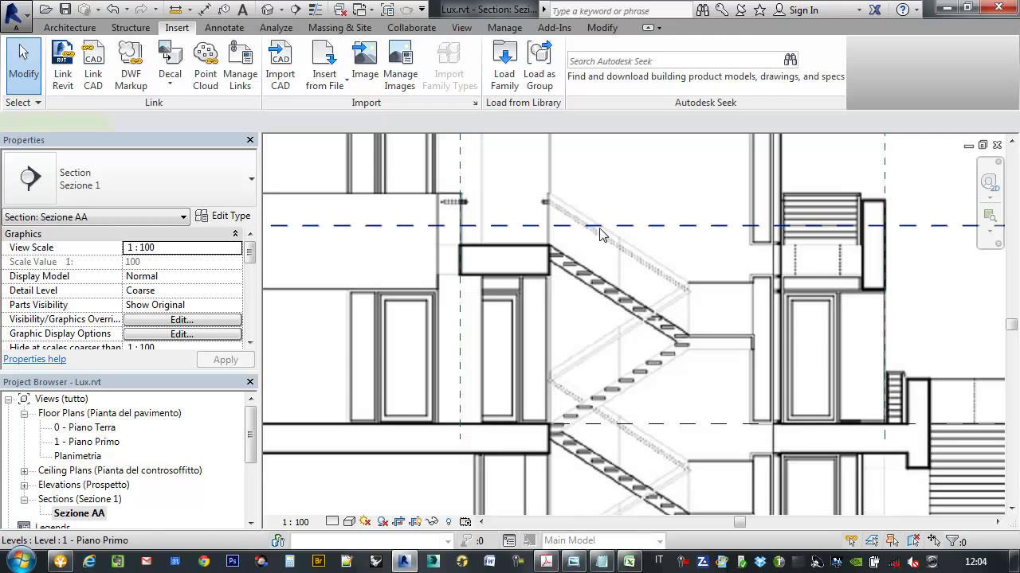
Step: Change the 1 - Piano Primo level elevation from 4.00 to 3.60
left_click(605, 227)
middle_click_drag(608, 284, 573, 291)
scroll(618, 274, "down", 5)
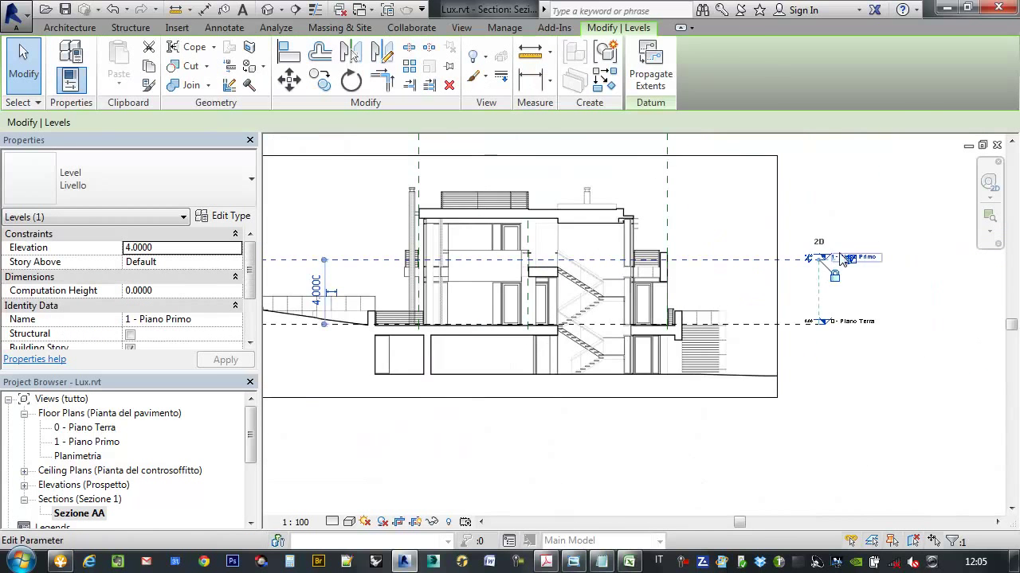
scroll(825, 271, "up", 3)
scroll(637, 301, "down", 2)
scroll(482, 276, "down", 1)
scroll(369, 307, "down", 2)
scroll(369, 308, "up", 2)
scroll(362, 307, "up", 2)
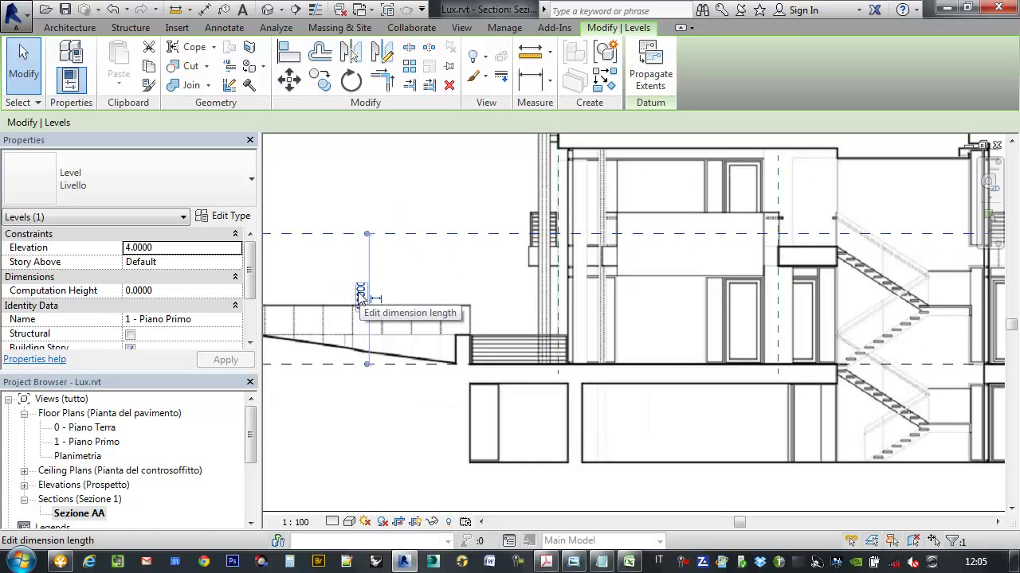
scroll(360, 297, "down", 1)
scroll(361, 296, "down", 2)
scroll(661, 295, "up", 2)
scroll(673, 307, "up", 2)
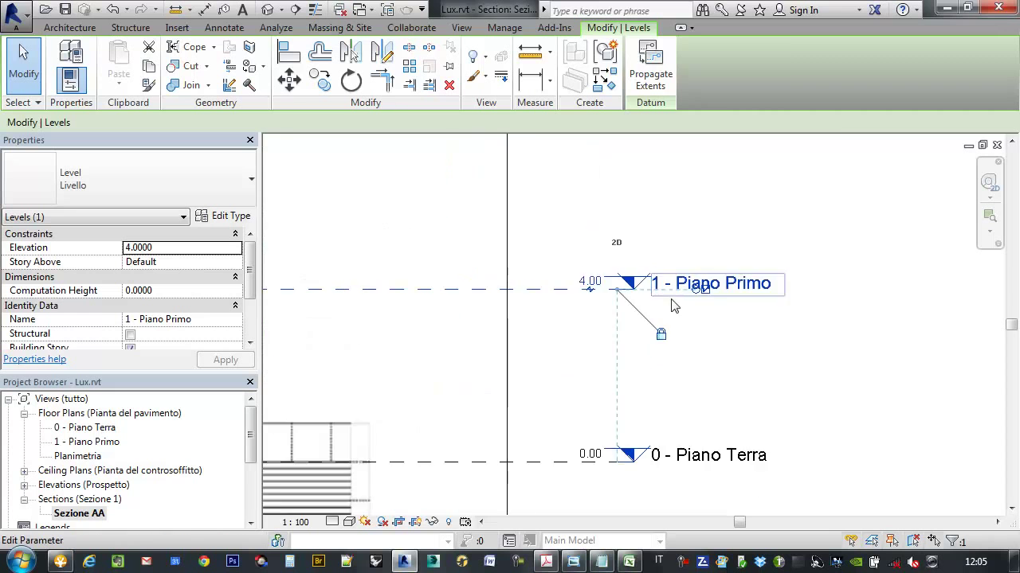
scroll(673, 305, "up", 1)
left_click(558, 275)
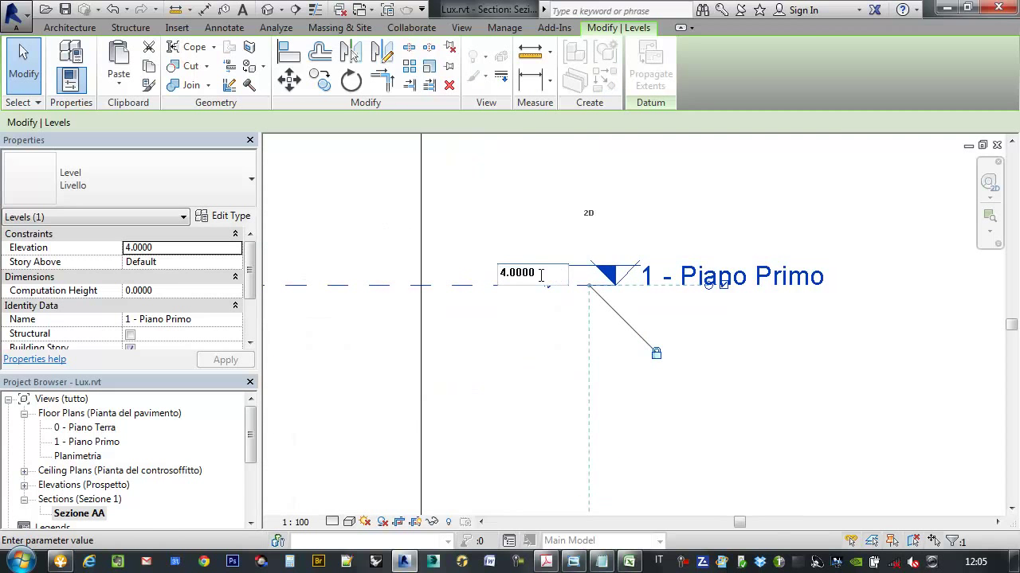
type("3.6")
key("Return")
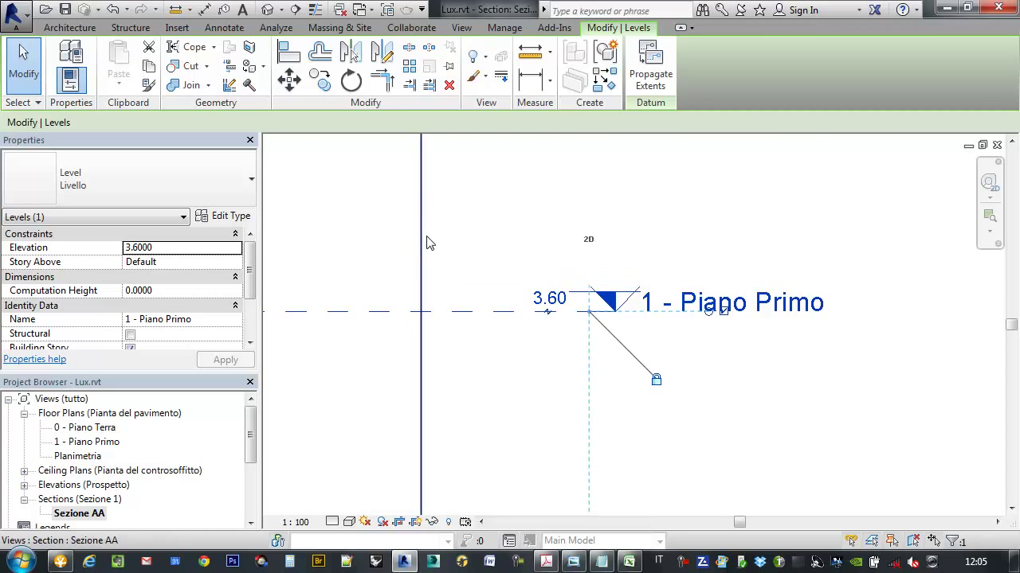
Step: Pan and zoom across the section to check the level now matches the landing
scroll(505, 305, "down", 4)
scroll(522, 353, "down", 4)
scroll(276, 335, "up", 5)
scroll(329, 341, "up", 4)
middle_click_drag(330, 341, 648, 340)
scroll(689, 336, "down", 2)
scroll(689, 336, "down", 3)
middle_click_drag(287, 335, 414, 295)
scroll(413, 291, "up", 5)
scroll(412, 290, "down", 3)
scroll(430, 334, "down", 2)
middle_click_drag(430, 334, 454, 380)
scroll(454, 380, "up", 5)
scroll(454, 380, "up", 1)
scroll(449, 332, "down", 3)
scroll(449, 331, "down", 3)
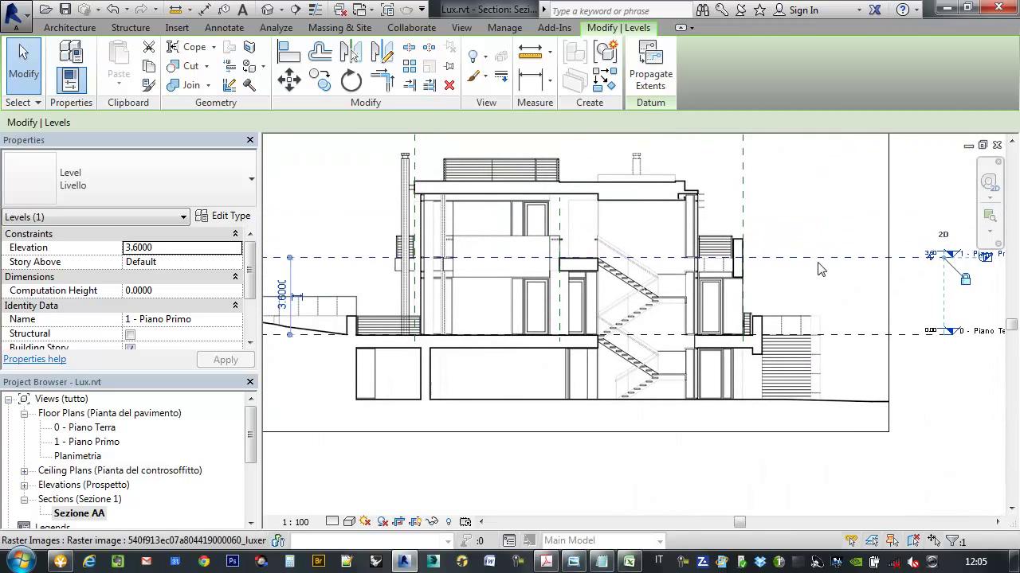
scroll(814, 314, "down", 2)
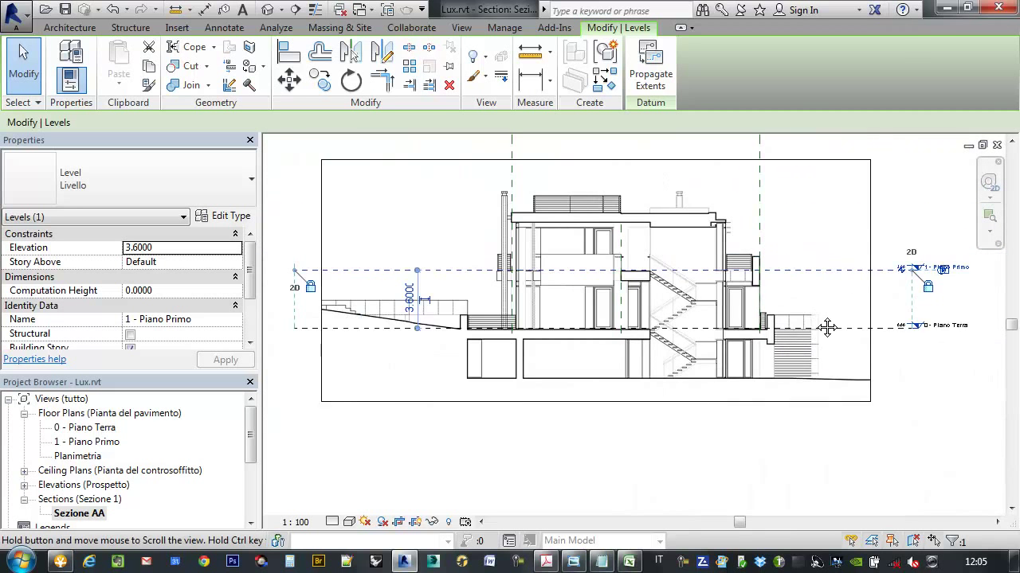
middle_click_drag(826, 327, 781, 325)
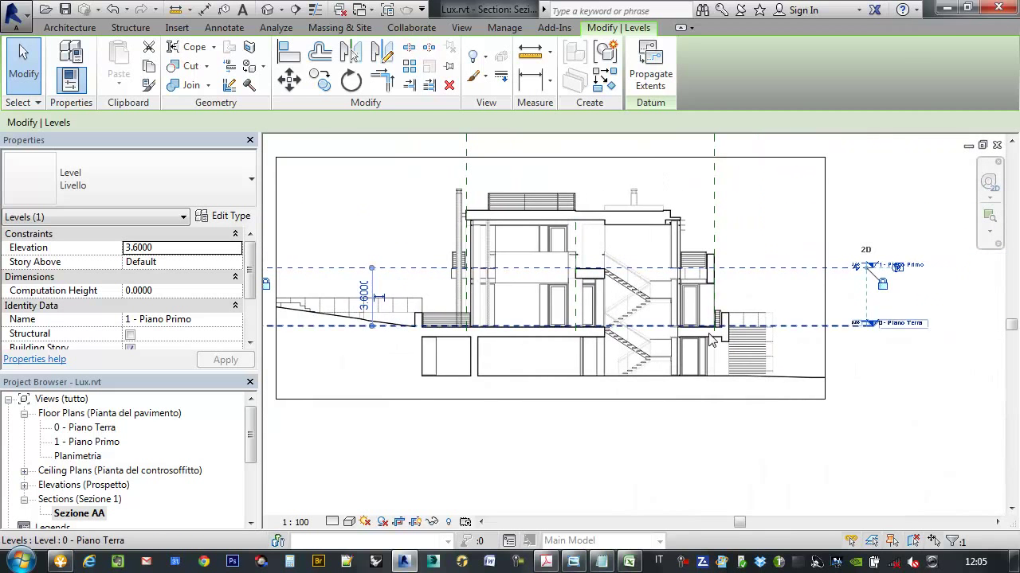
Step: Save the model and open the Sud elevation view
left_click(65, 11)
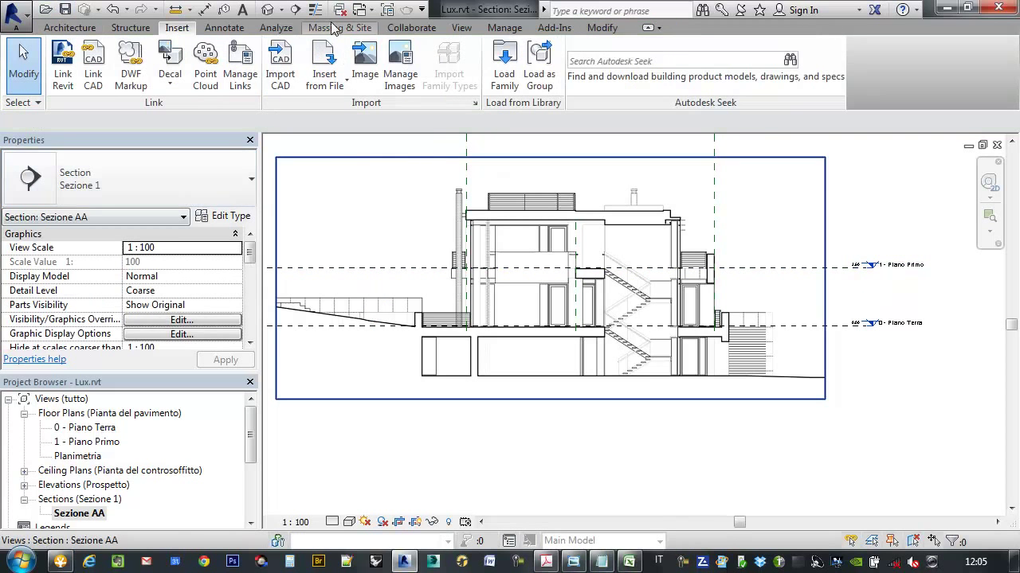
left_click(372, 10)
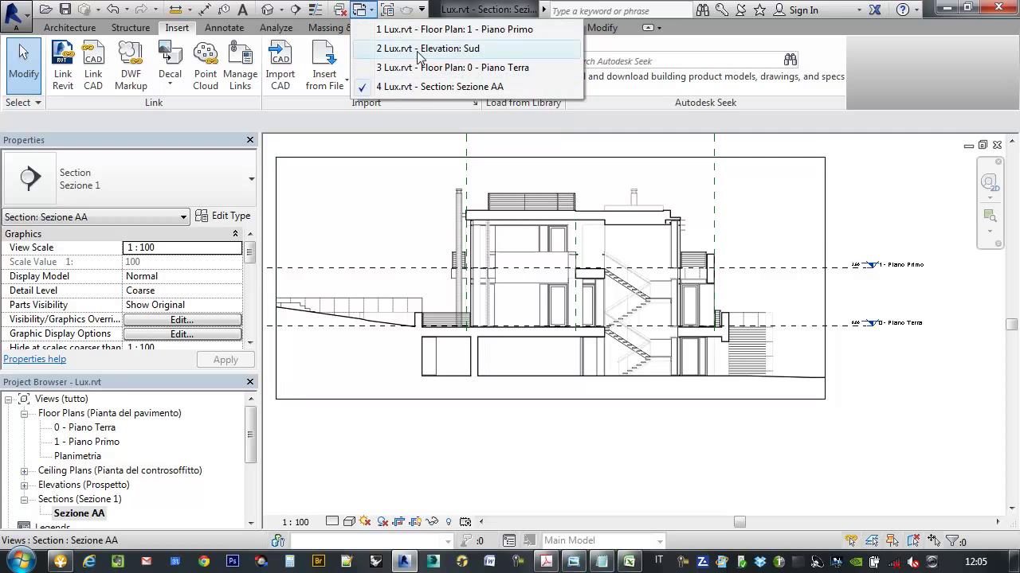
left_click(94, 466)
left_click(24, 485)
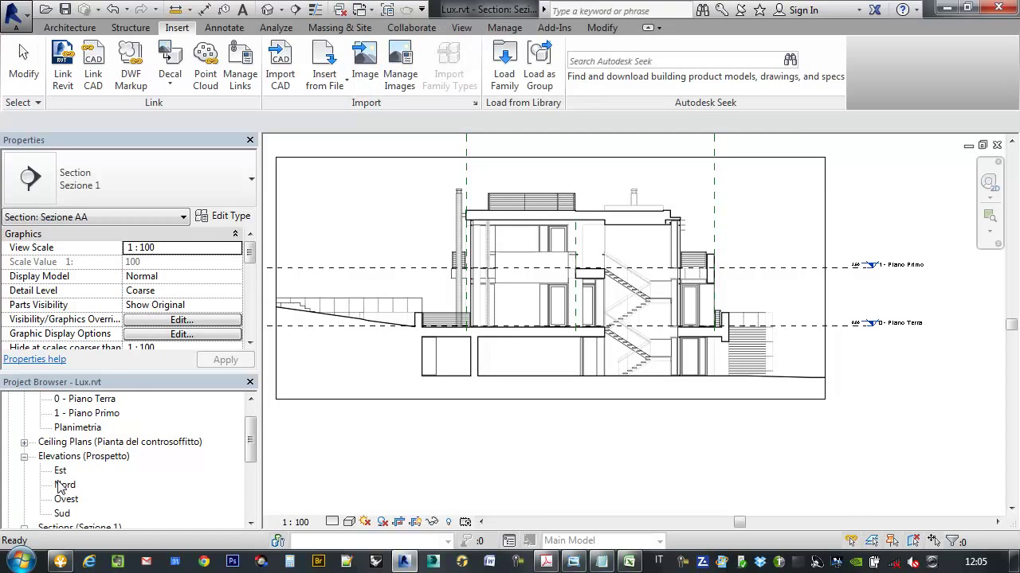
double_click(62, 514)
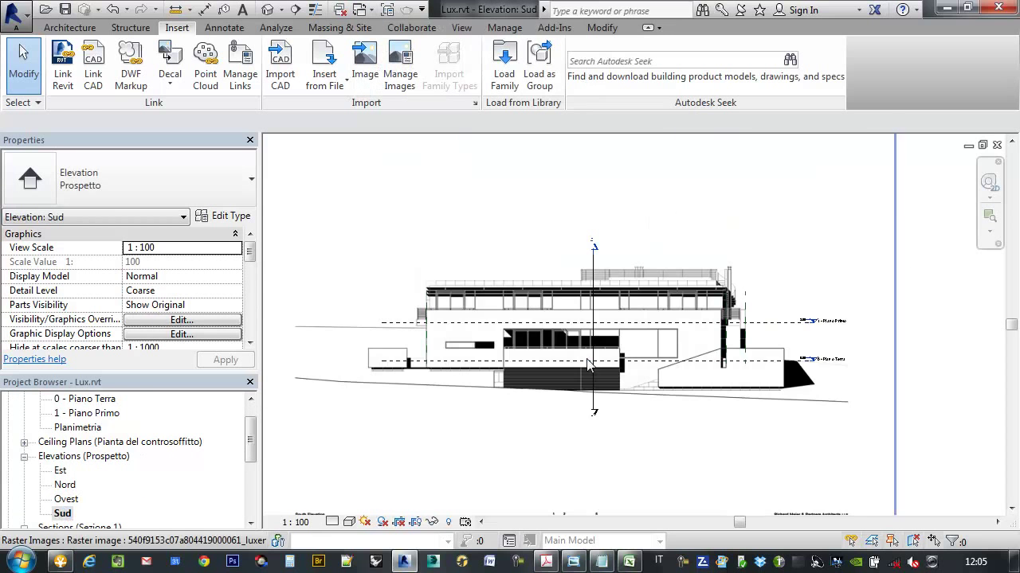
Step: Select the south elevation raster image and nudge it down two steps toward the levels
scroll(627, 374, "up", 3)
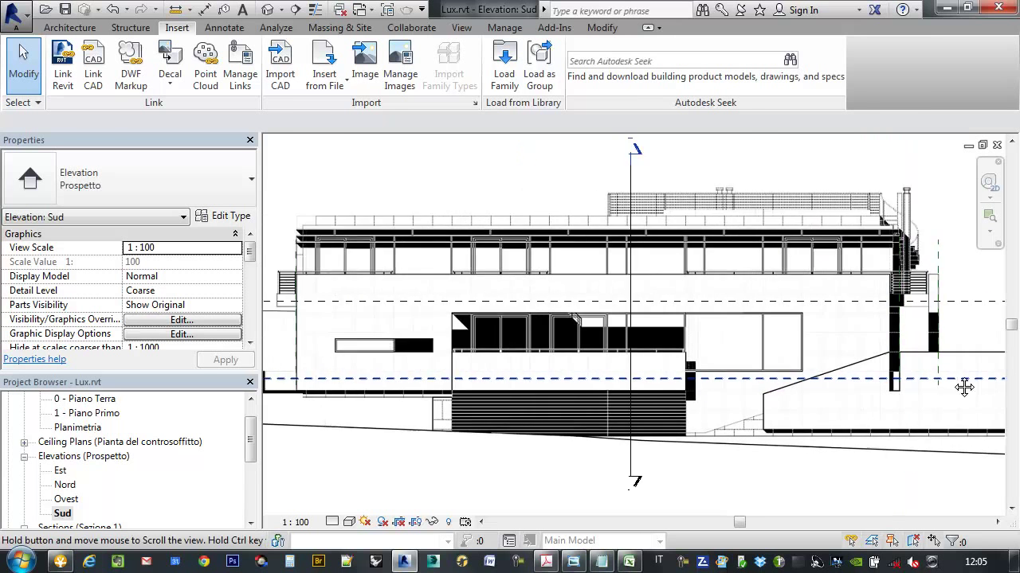
scroll(396, 306, "up", 2)
scroll(396, 307, "up", 2)
left_click(446, 265)
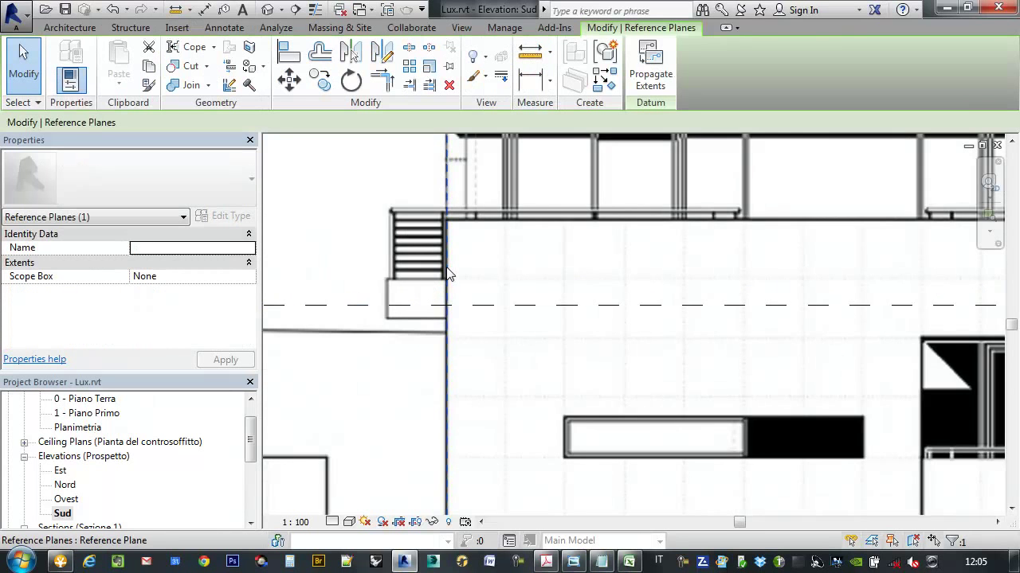
scroll(446, 264, "down", 4)
left_click(421, 265)
scroll(422, 266, "up", 2)
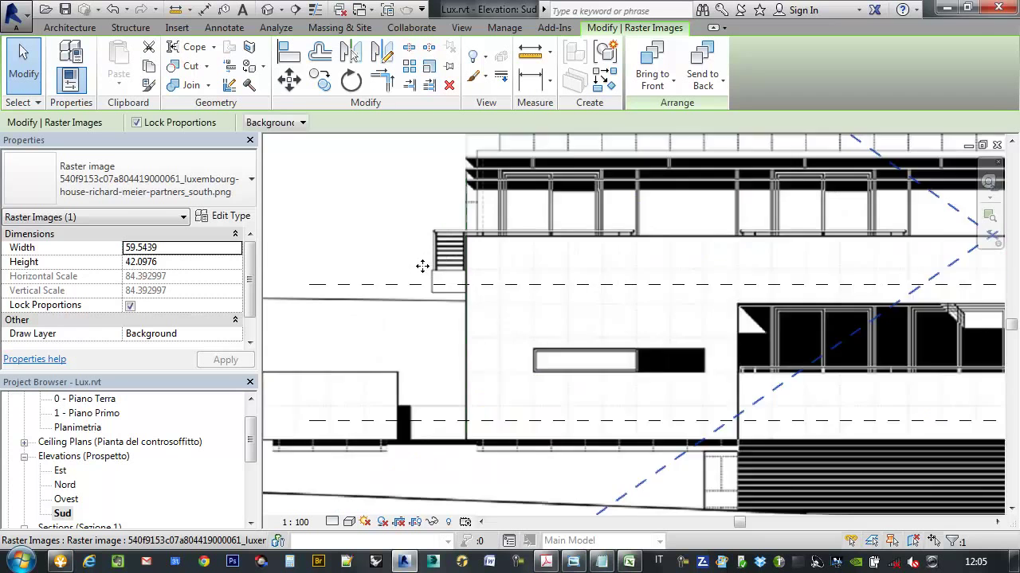
scroll(422, 266, "up", 2)
key("Down")
key("Down")
key("Down")
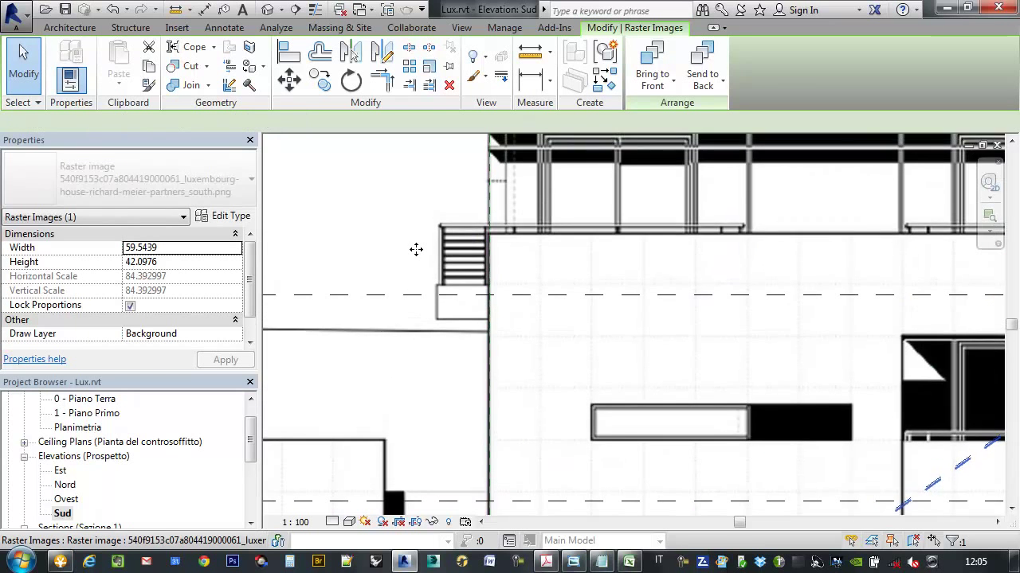
key("Down")
Step: Check the image's alignment with the levels, then deselect it
scroll(383, 277, "up", 1)
scroll(506, 309, "up", 2)
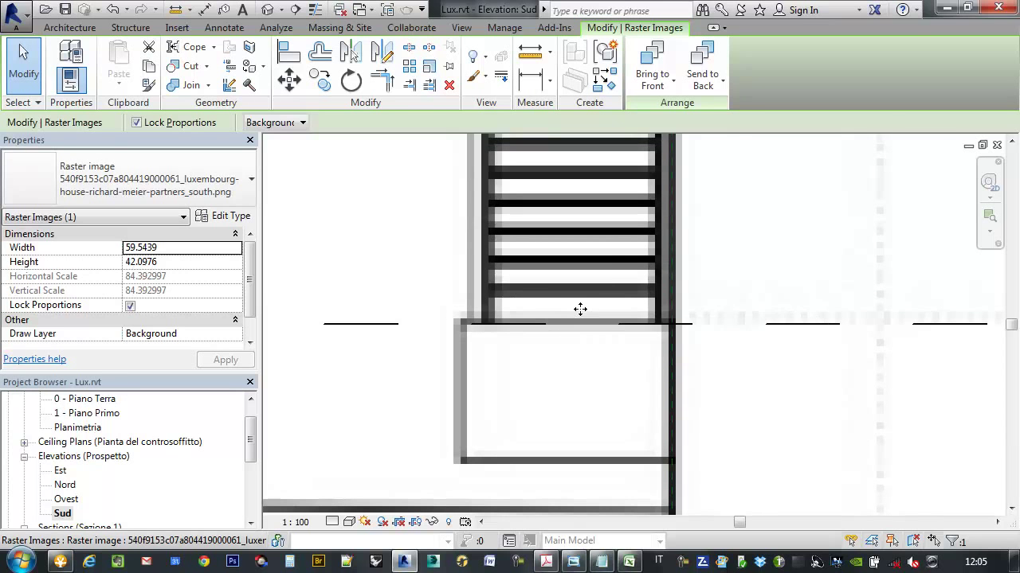
scroll(563, 291, "down", 1)
scroll(540, 279, "down", 3)
scroll(856, 366, "up", 2)
scroll(501, 358, "up", 1)
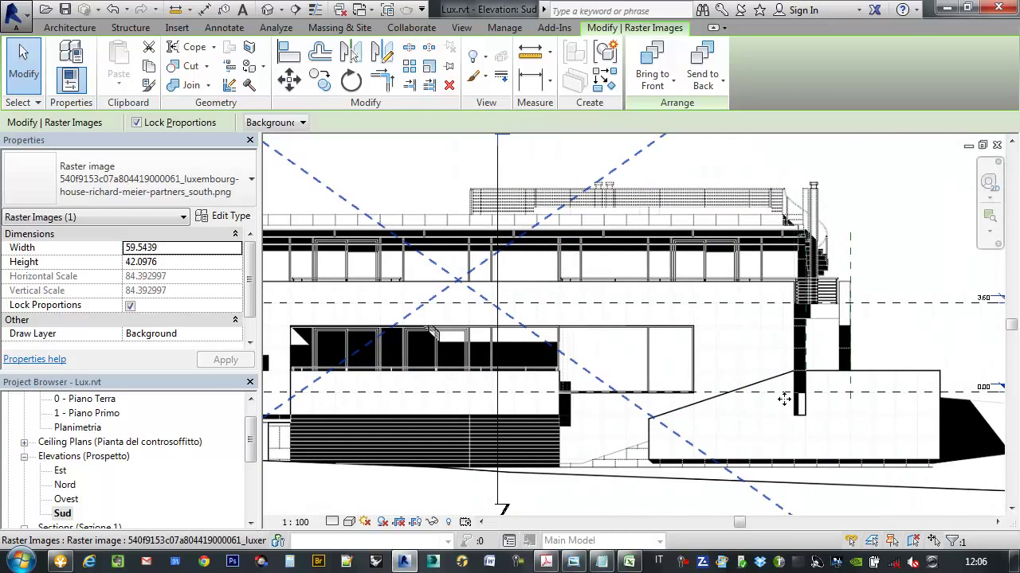
scroll(854, 388, "up", 3)
scroll(855, 388, "up", 2)
scroll(805, 356, "down", 2)
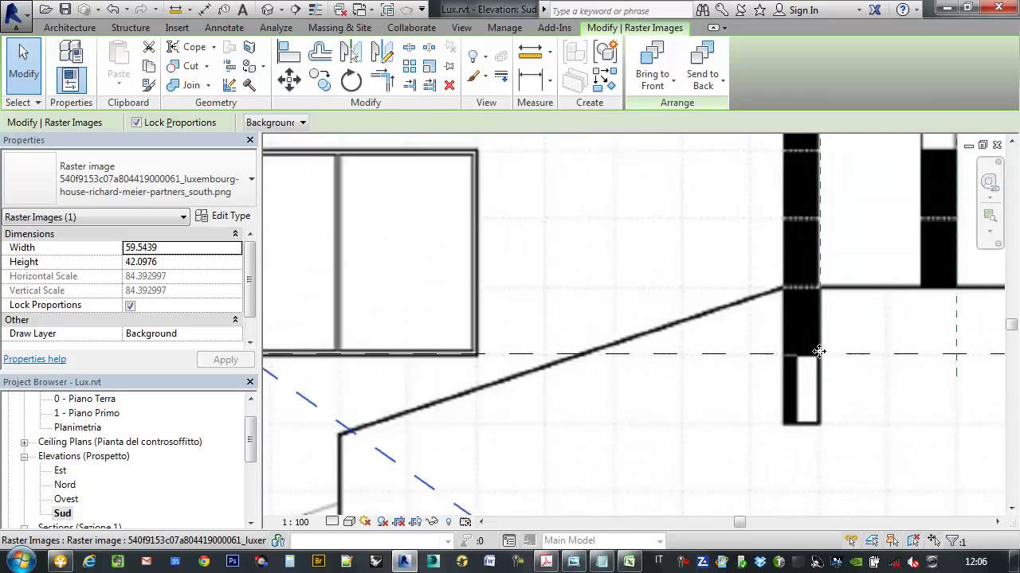
scroll(812, 359, "down", 2)
scroll(852, 363, "down", 2)
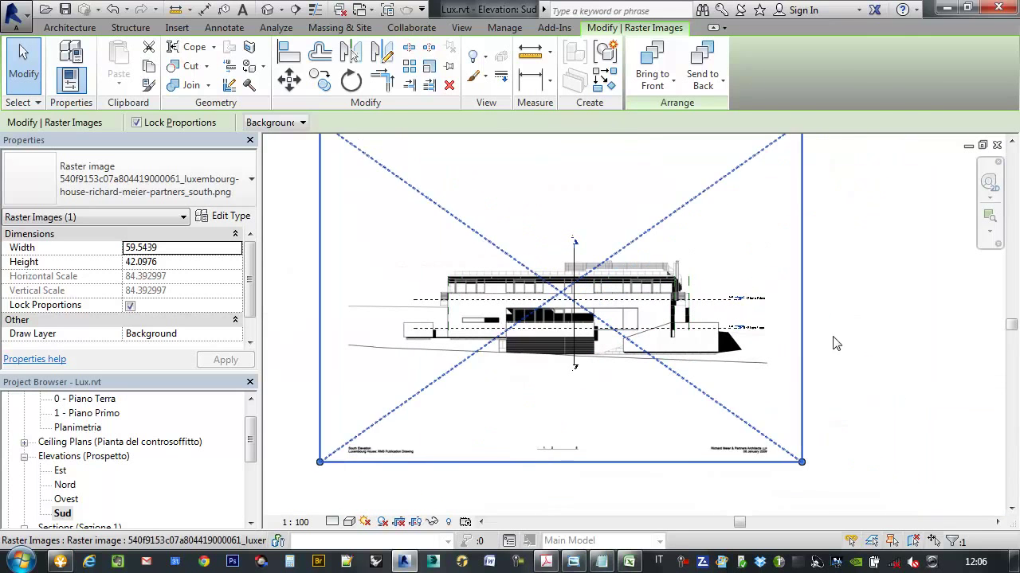
left_click(835, 351)
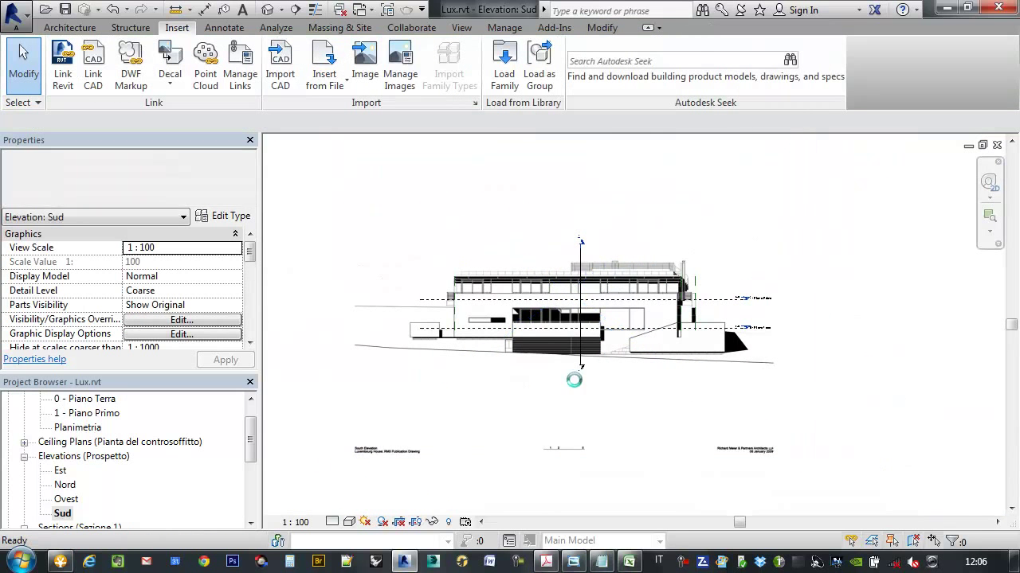
scroll(677, 369, "up", 3)
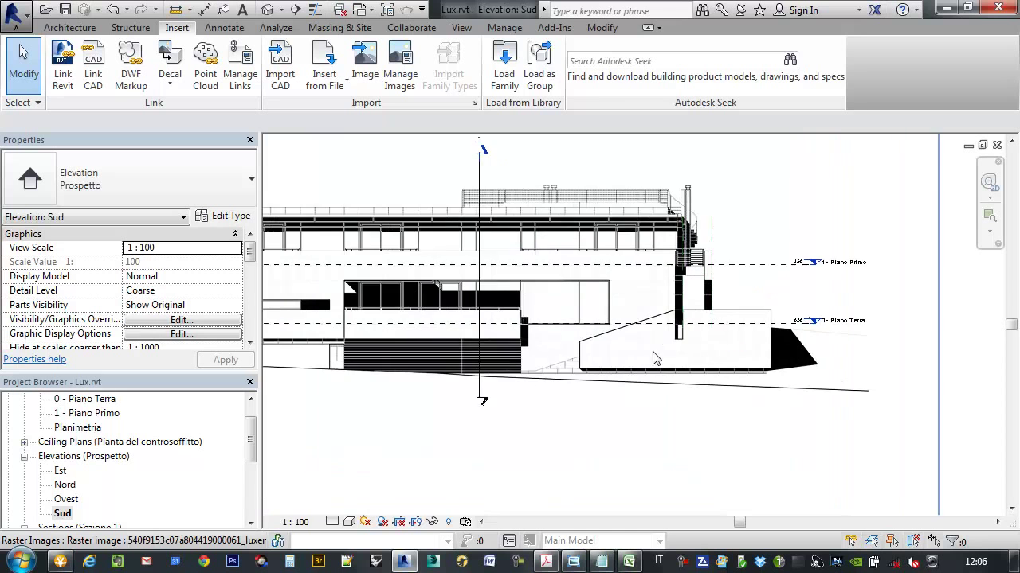
scroll(653, 353, "down", 2)
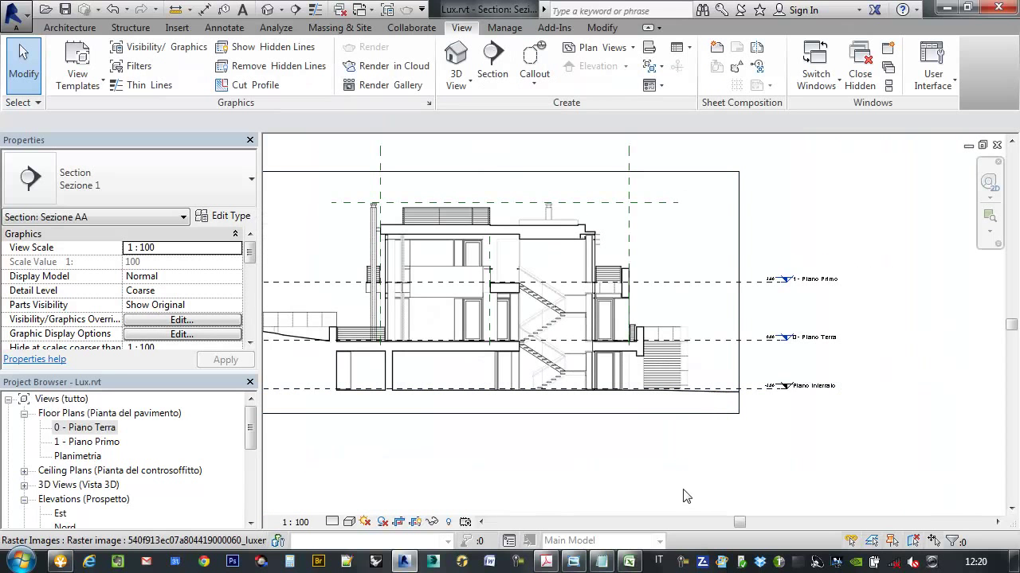
mouse_move(646, 446)
middle_mouse_down()
mouse_move(614, 439)
mouse_move(571, 400)
middle_mouse_up()
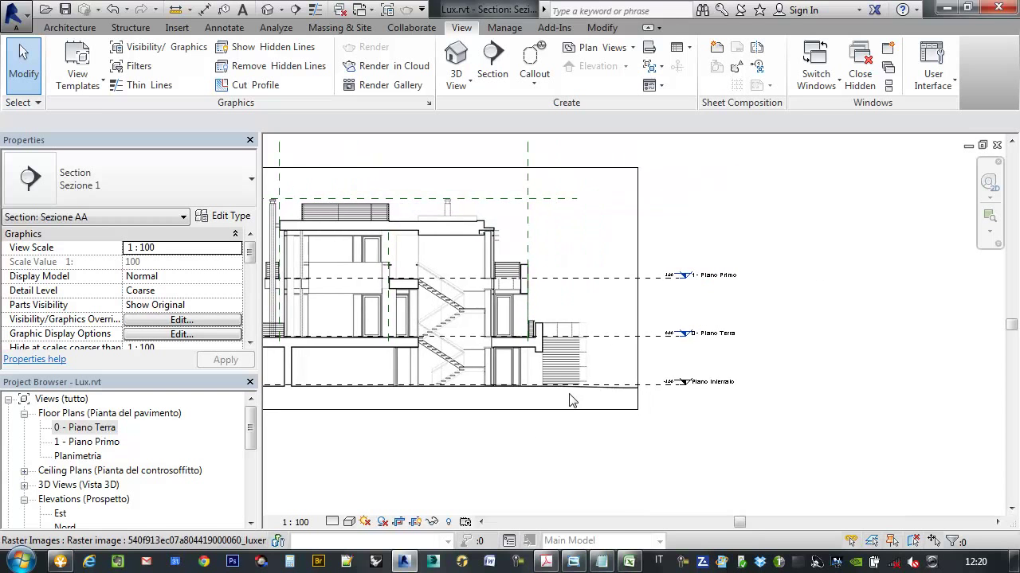
Step: Copy the 1 - Piano Primo level 3.60 upward to create Livello 4 at 7.20
scroll(652, 275, "up", 3)
left_click(652, 296)
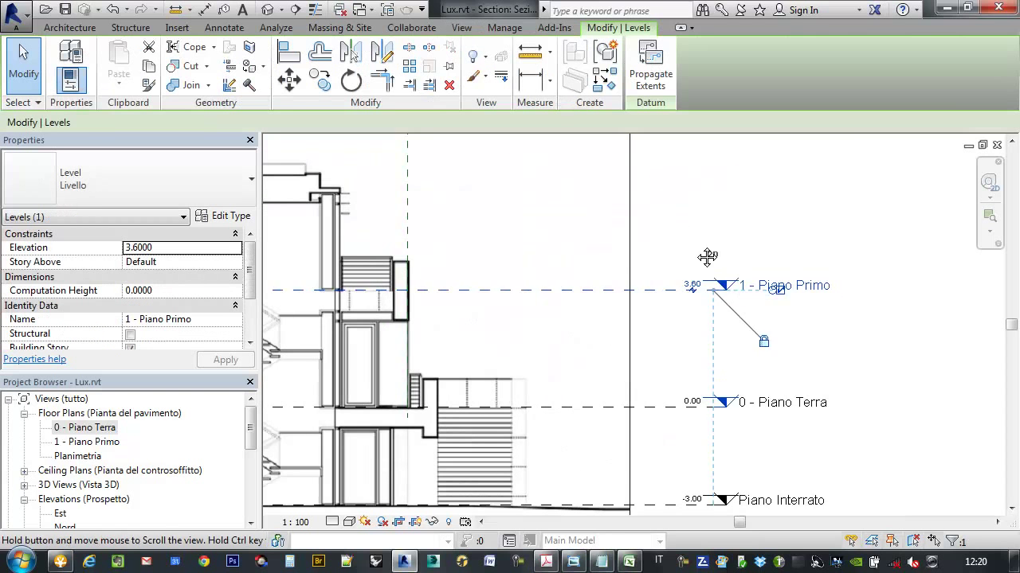
scroll(629, 183, "up", 2)
left_click(701, 371)
scroll(712, 302, "down", 1)
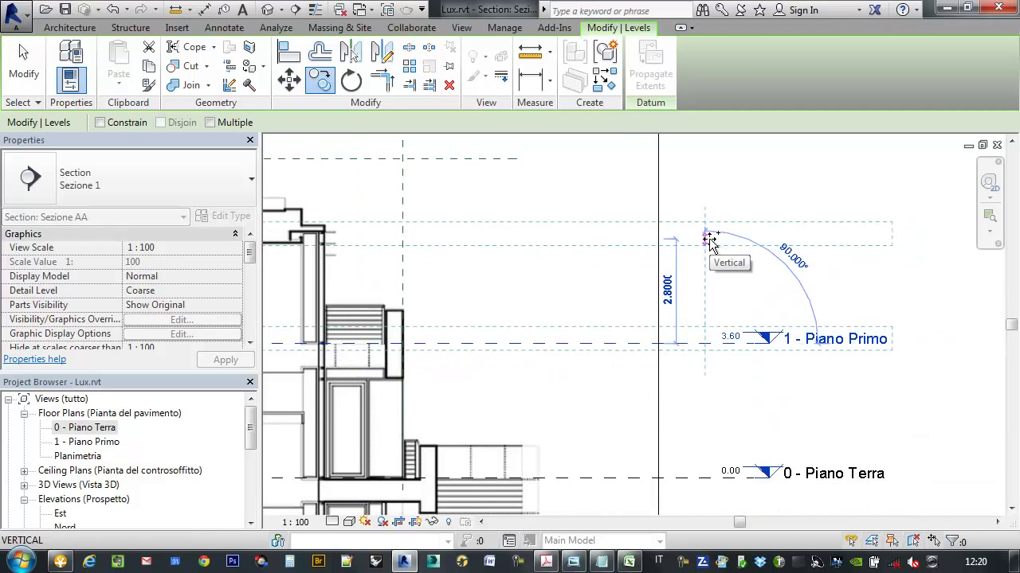
middle_click_drag(709, 231, 842, 249)
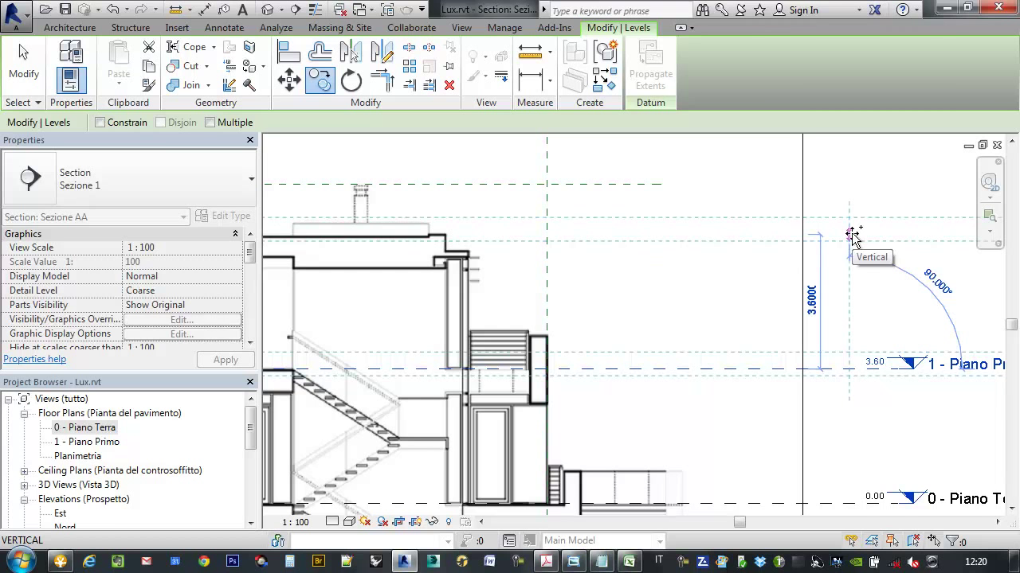
left_click(852, 235)
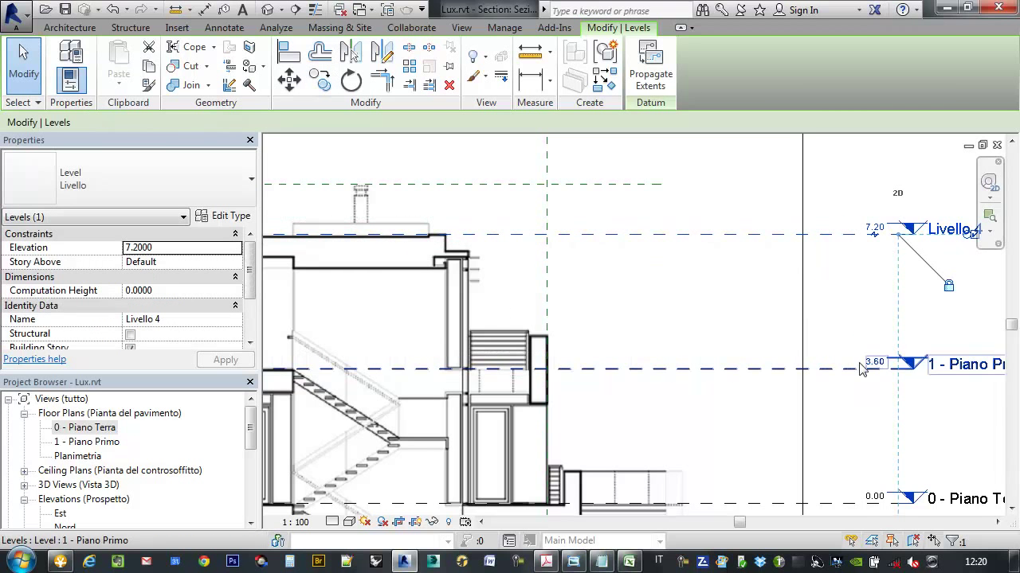
Step: Bring the Livello 4 head into view, confirm its 7.20 elevation, and clear the selection
scroll(719, 278, "up", 2)
scroll(489, 244, "up", 2)
scroll(542, 237, "up", 2)
scroll(523, 251, "down", 3)
middle_click_drag(677, 271, 427, 280)
scroll(625, 200, "up", 3)
scroll(625, 197, "up", 2)
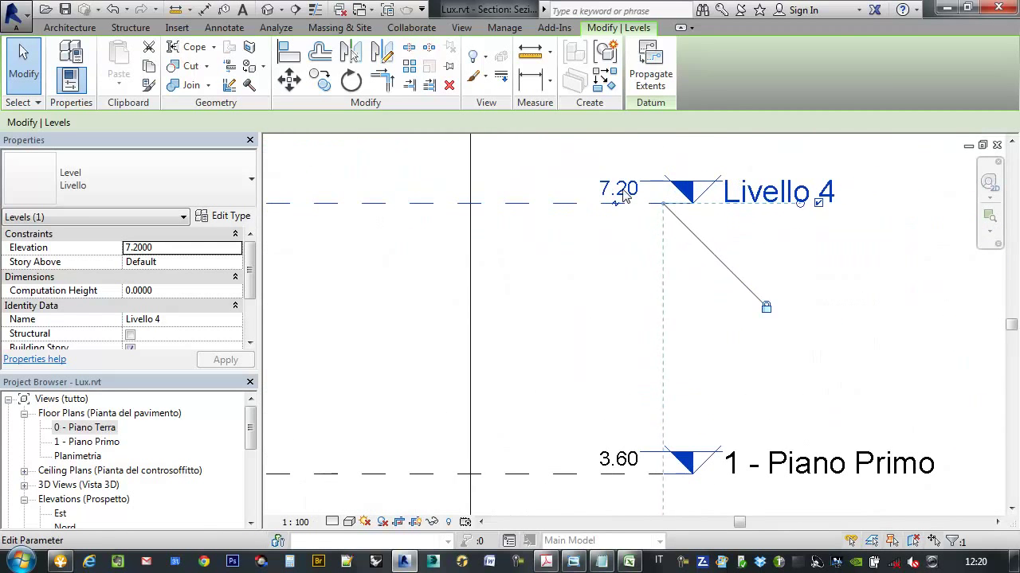
left_click(626, 197)
key("Escape")
left_click(634, 189)
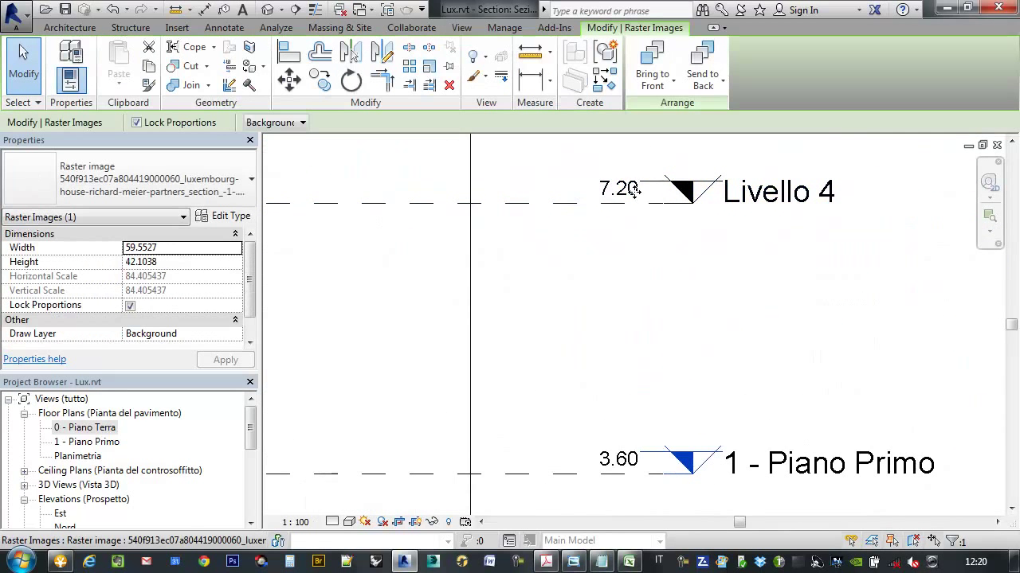
scroll(635, 189, "down", 1)
key("Escape")
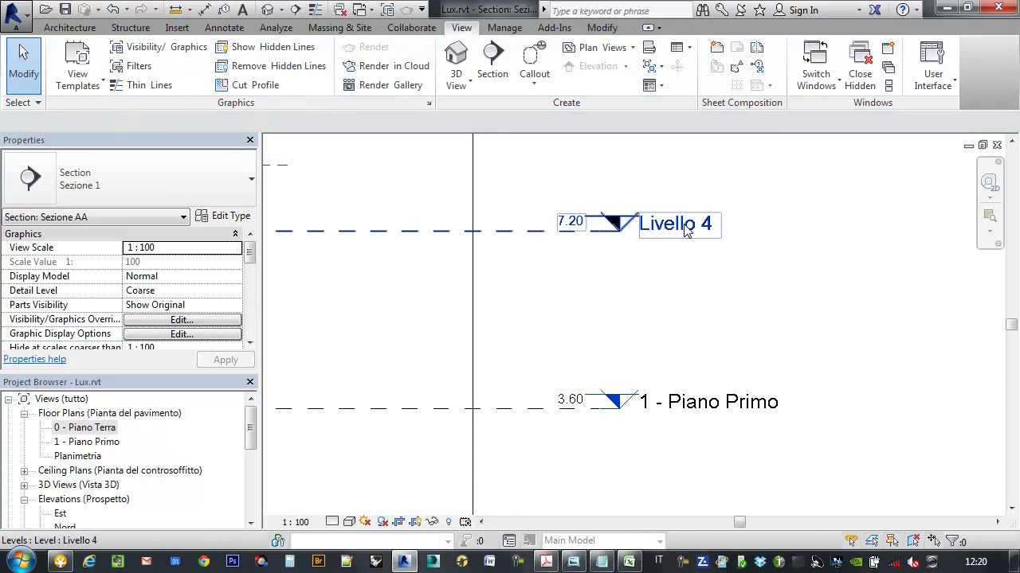
Step: Rename the Livello 4 level head to Soffitto, keeping it at 7.20
double_click(685, 227)
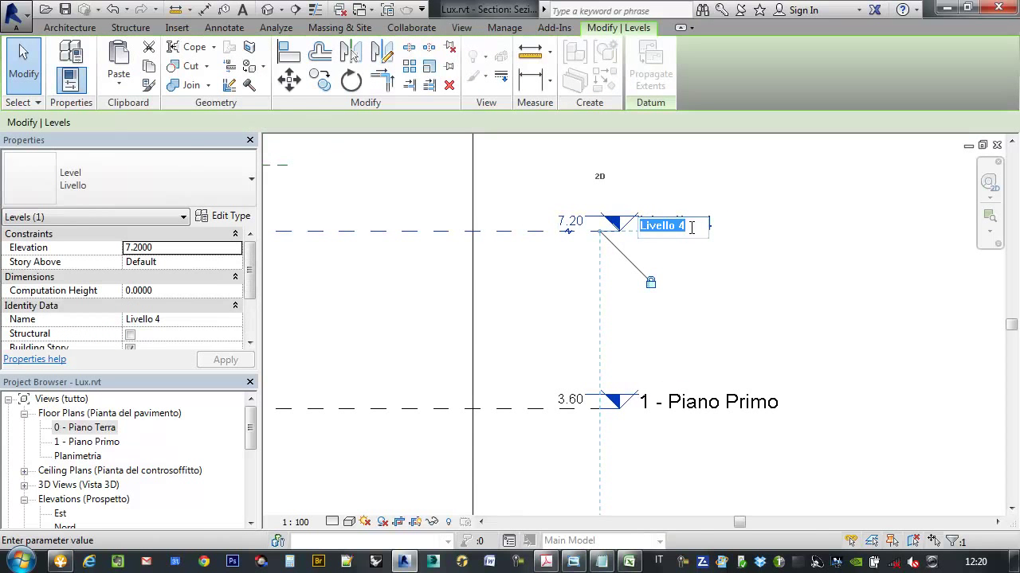
type("Soffitto")
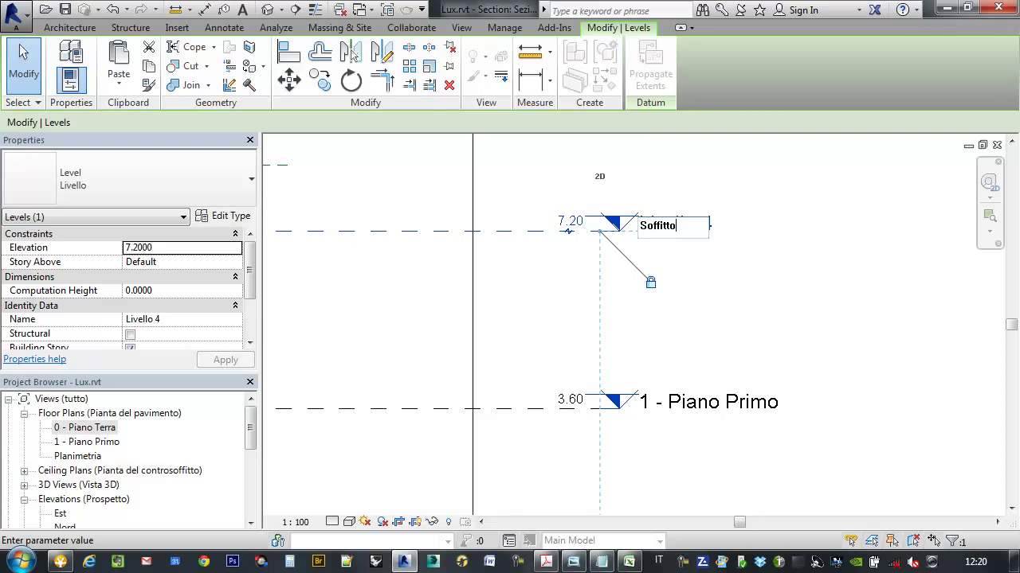
key("Return")
left_click(667, 359)
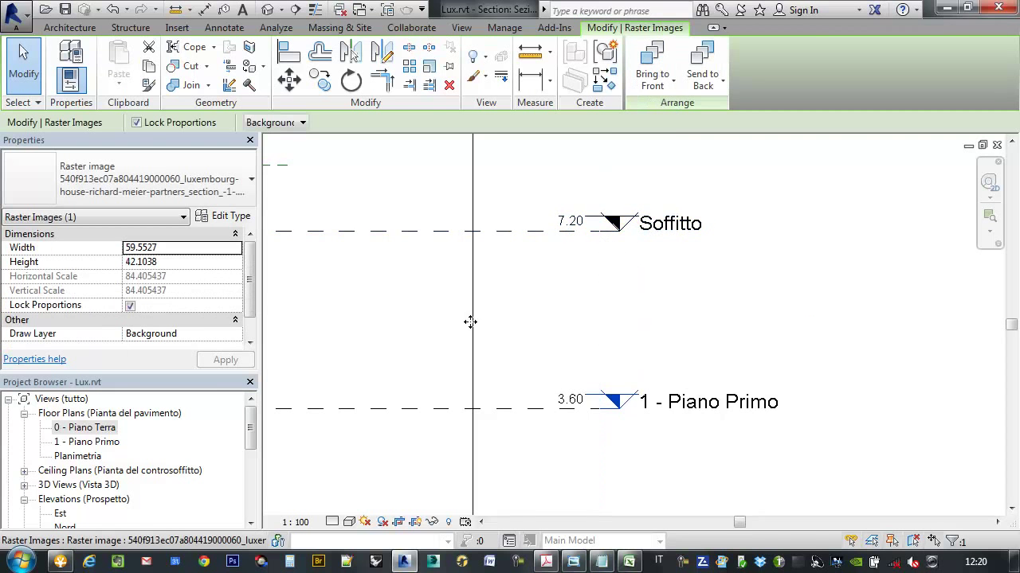
middle_click_drag(470, 322, 525, 322)
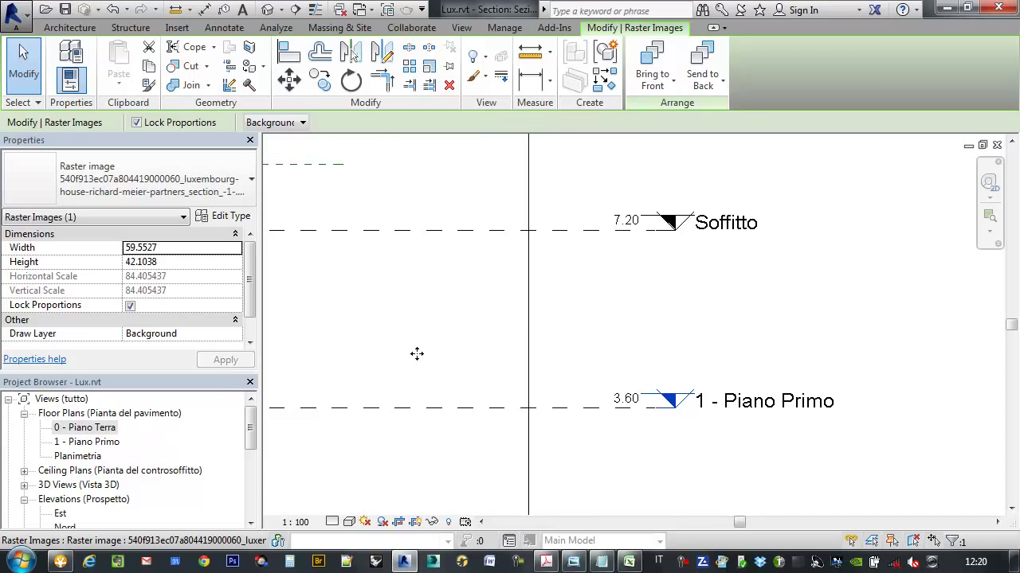
middle_click_drag(595, 333, 637, 341)
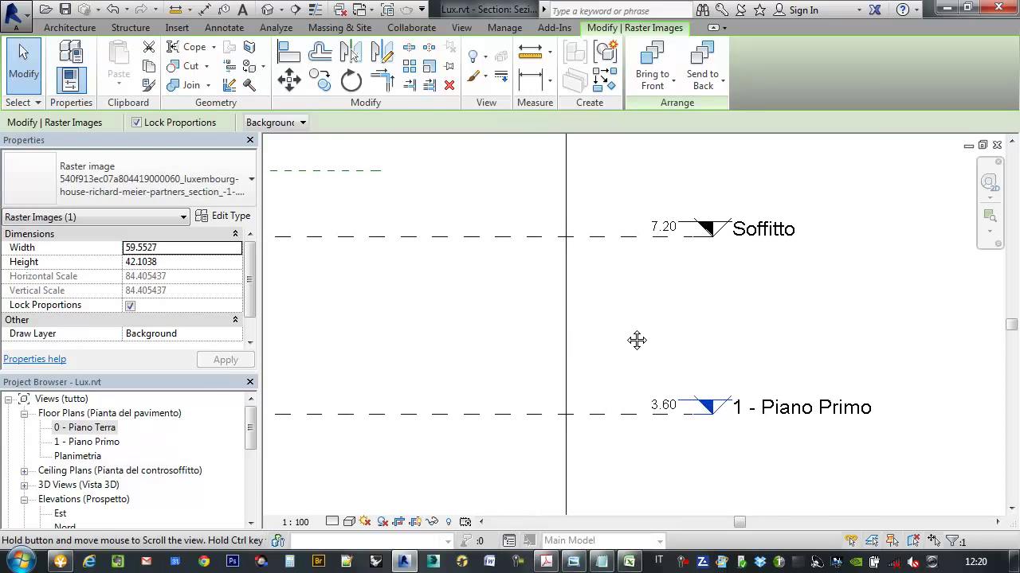
Step: Create new floor plan views for the Piano Interrato and Soffitto levels
left_click(462, 27)
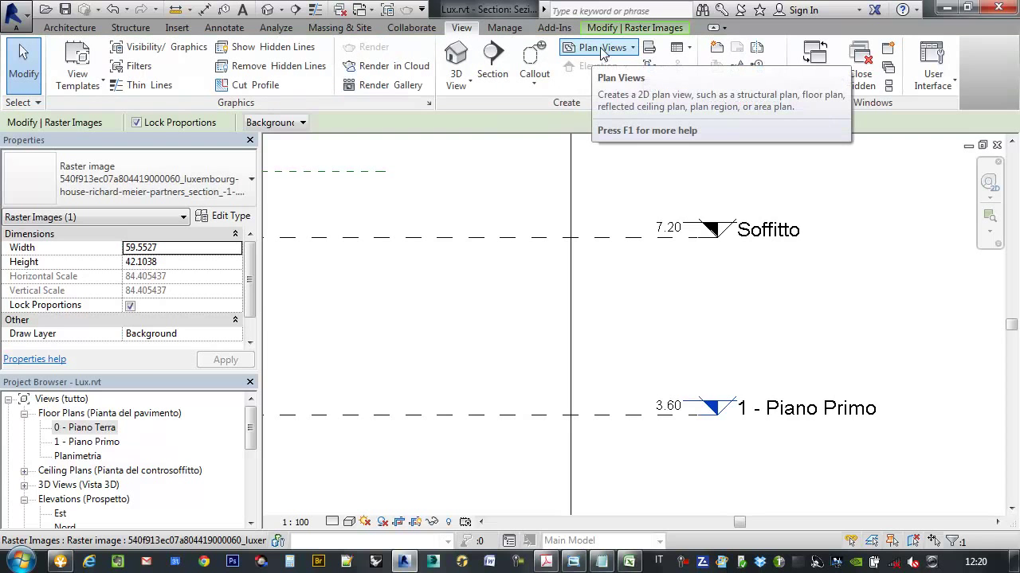
left_click(630, 49)
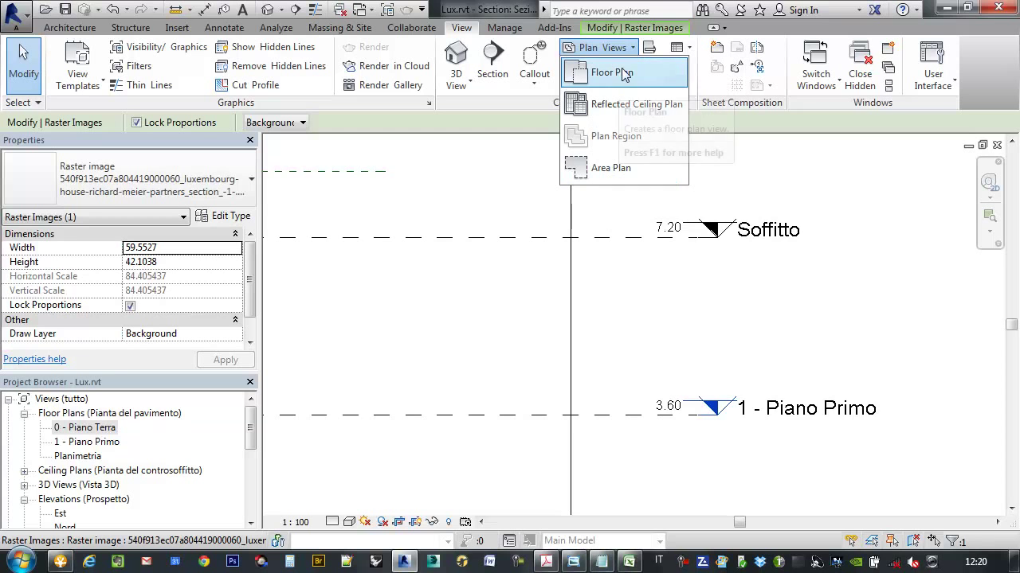
mouse_move(612, 72)
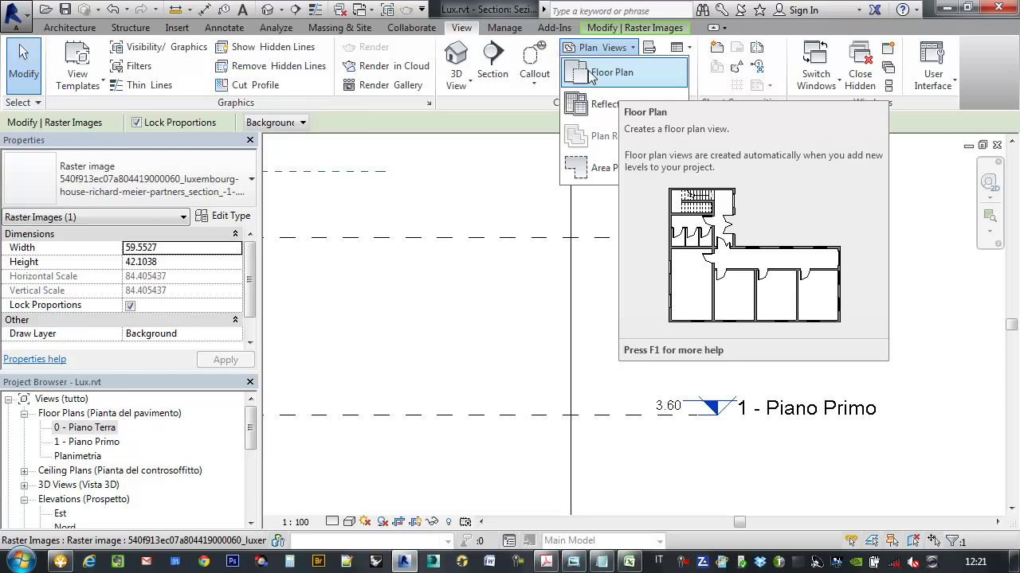
left_click(598, 77)
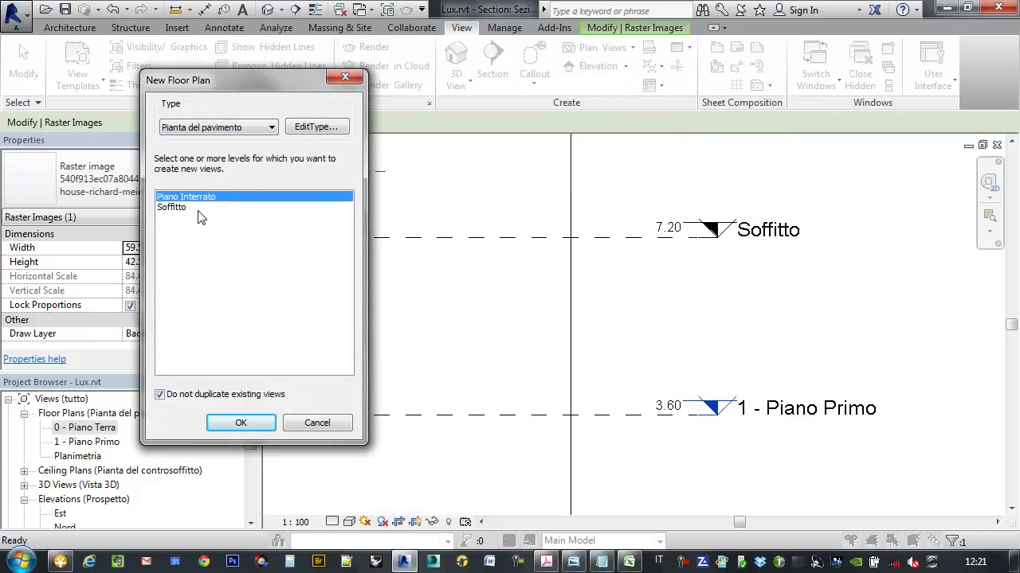
left_click_drag(179, 80, 254, 71)
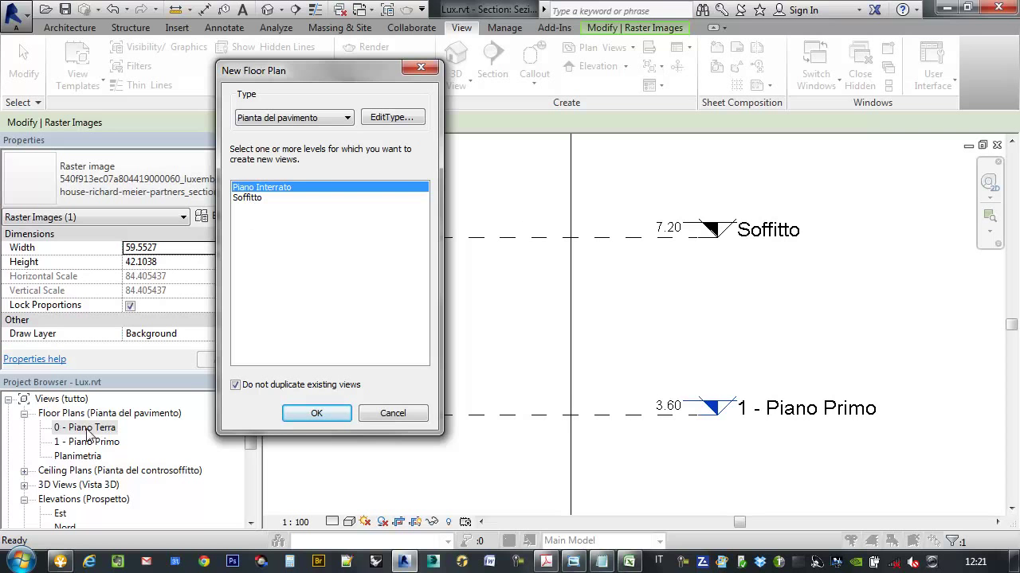
left_click(248, 198, "shift")
left_click(307, 418)
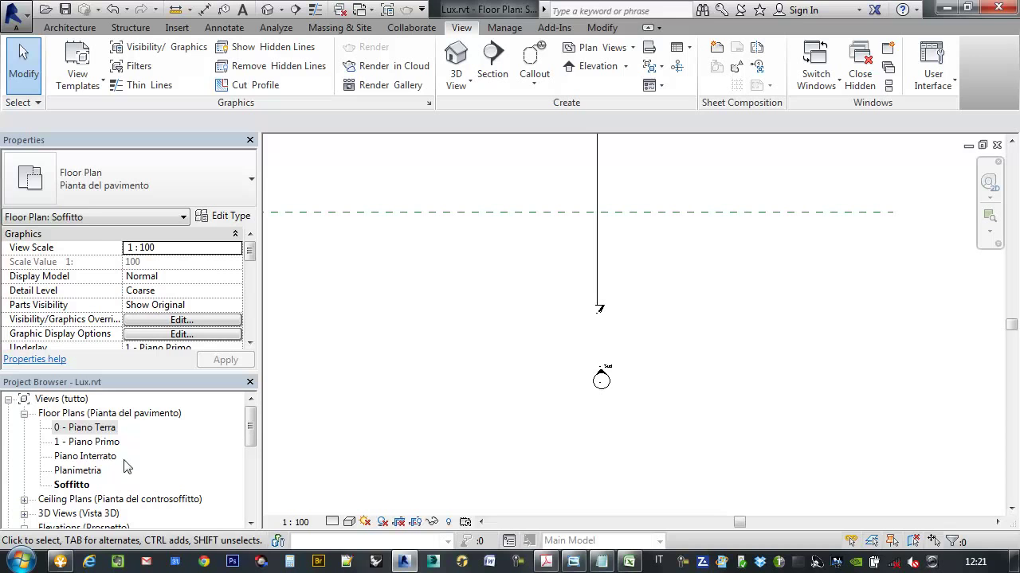
Step: Review the Piano Interrato, Soffitto and Planimetria plan views in the Project Browser, keeping Soffitto
left_click(102, 458)
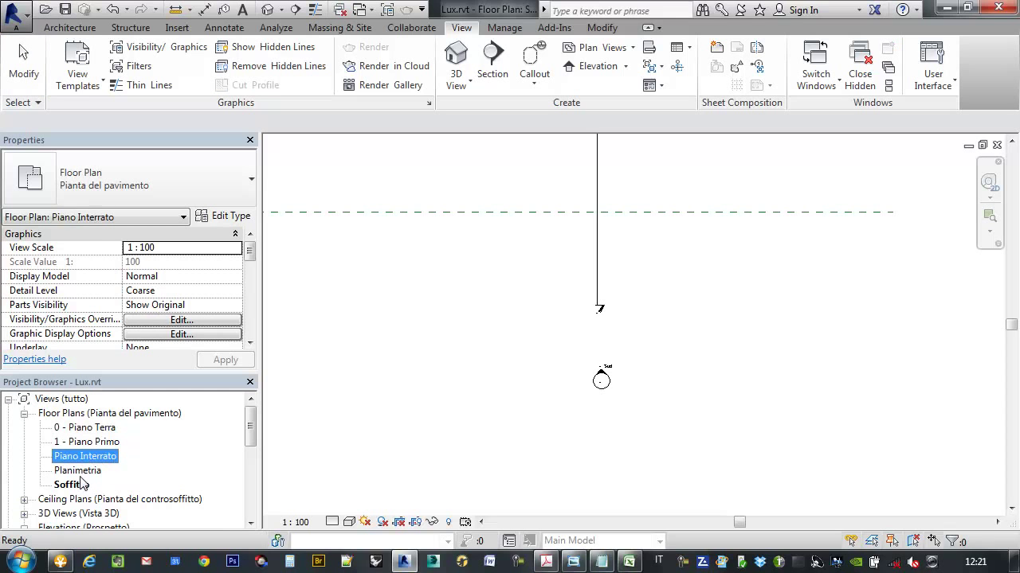
left_click(71, 484)
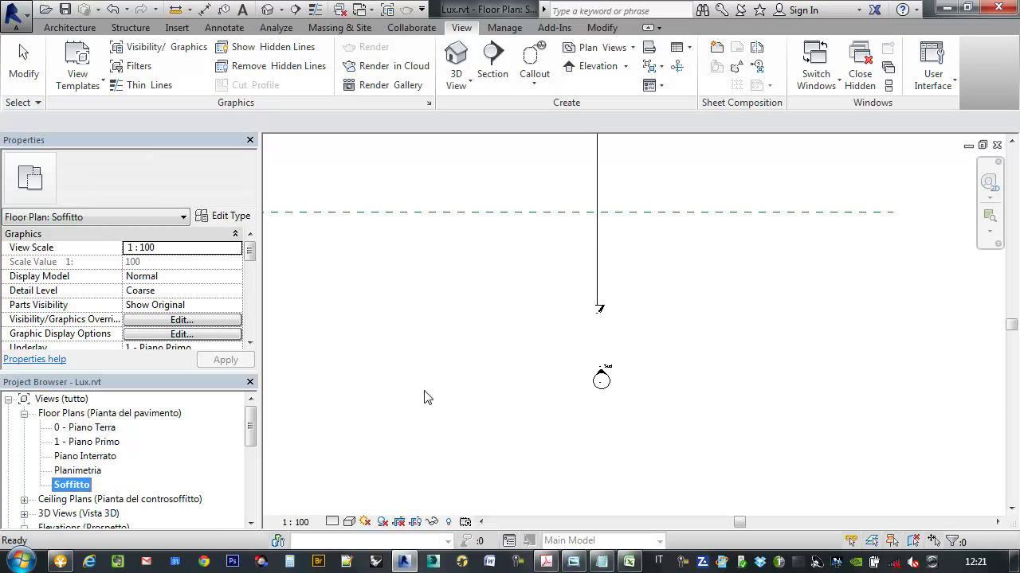
left_click(509, 313)
scroll(502, 320, "down", 3)
middle_click_drag(578, 212, 591, 302)
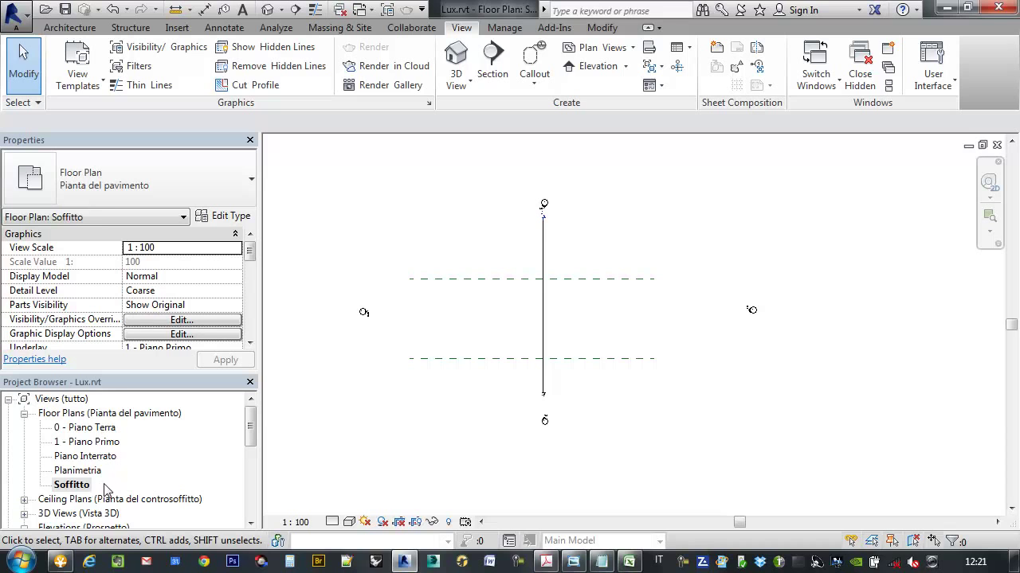
left_click(80, 475)
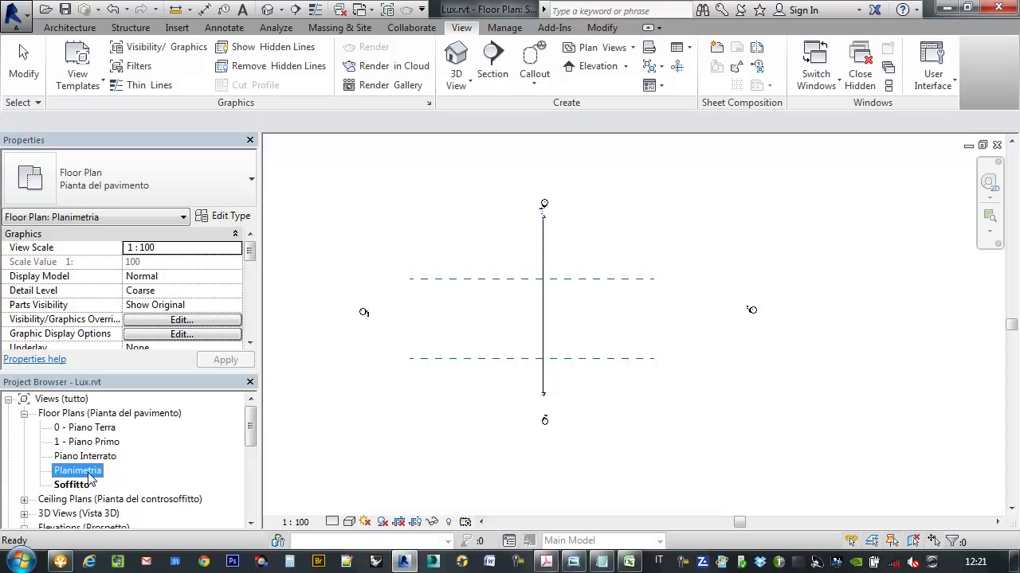
left_click(76, 487)
right_click(73, 486)
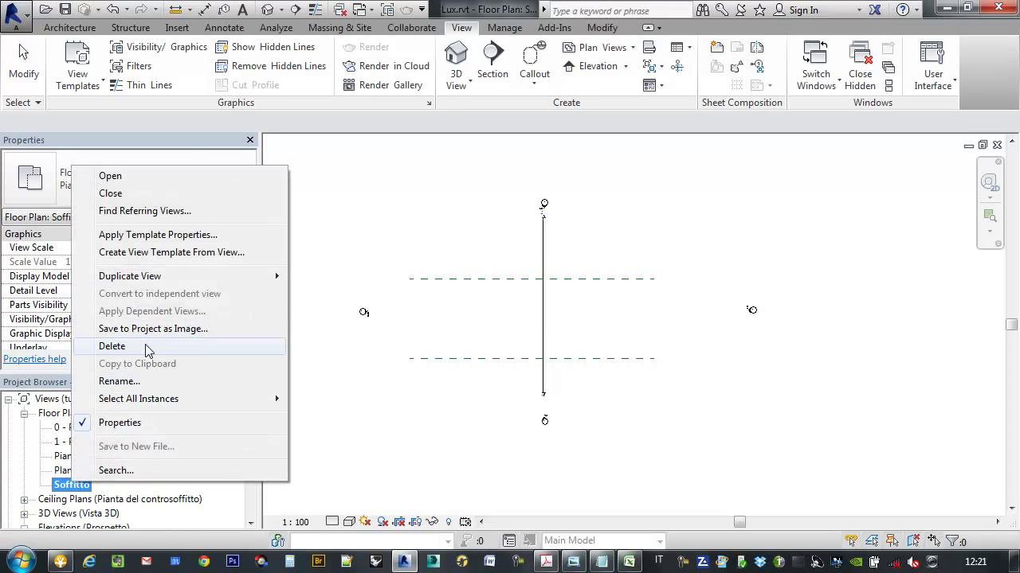
left_click(20, 467)
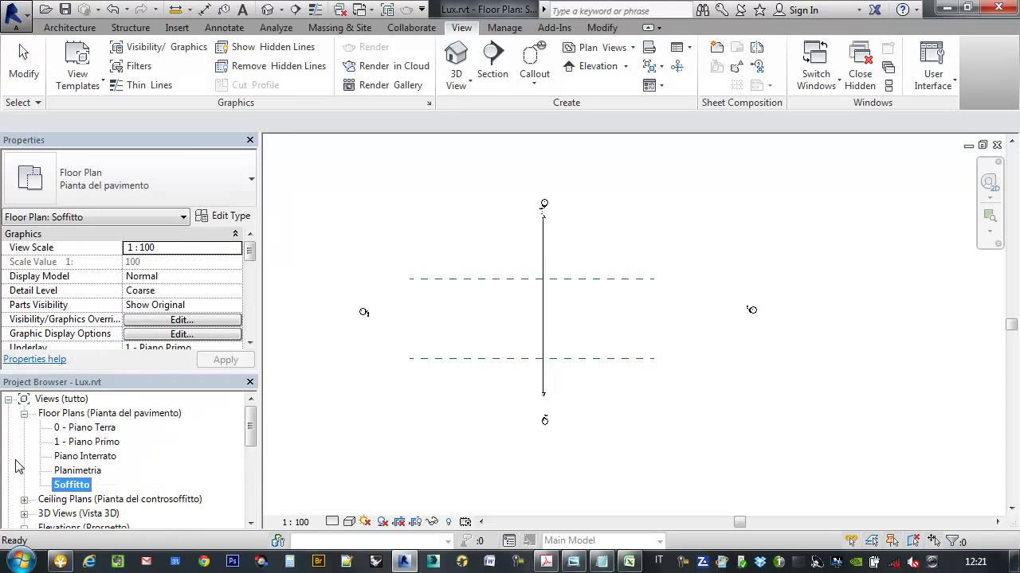
Step: Open the Piano Interrato floor plan and centre its elevation markers
left_click(94, 471)
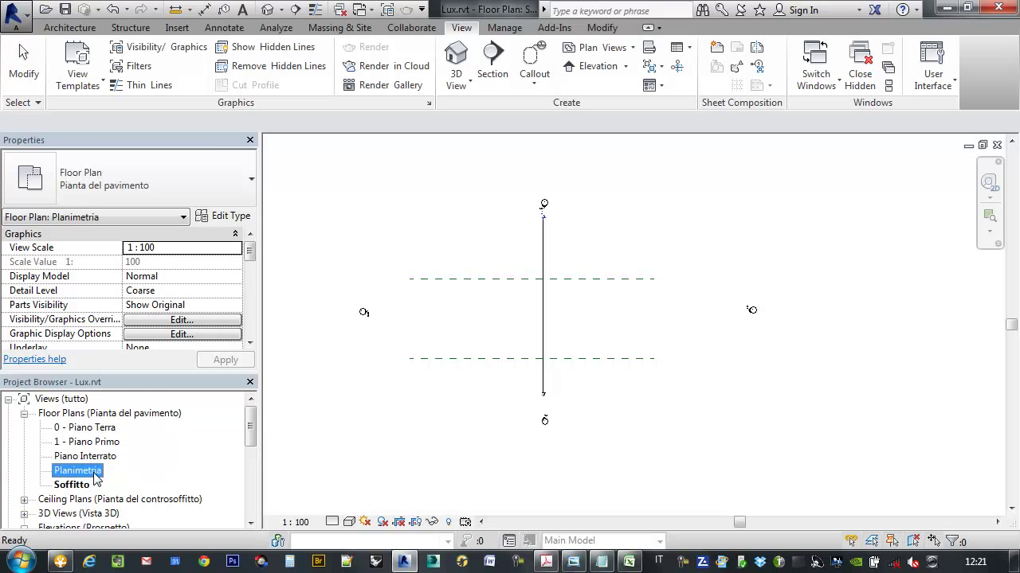
double_click(94, 457)
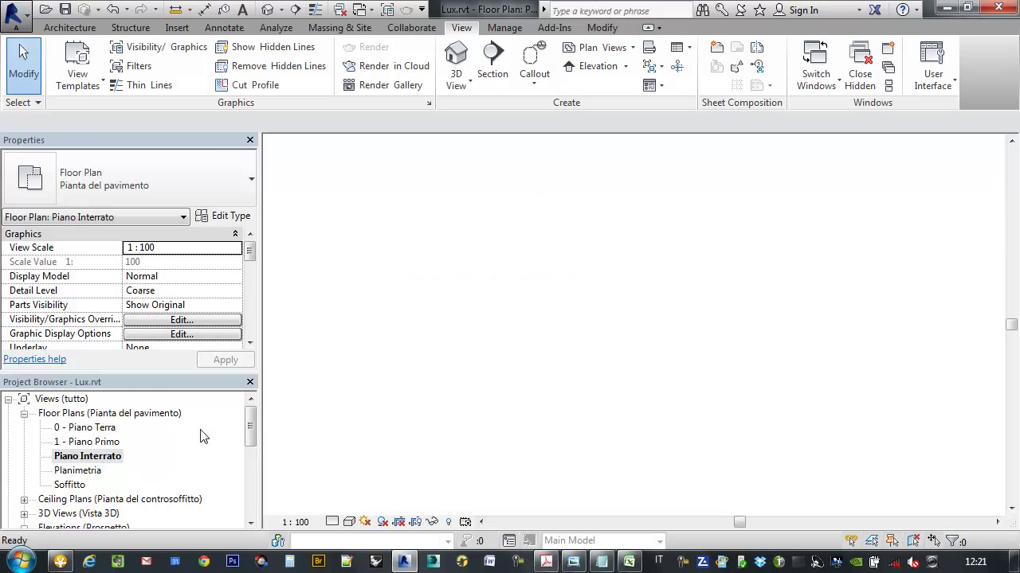
scroll(580, 403, "down", 2)
middle_click_drag(553, 337, 621, 331)
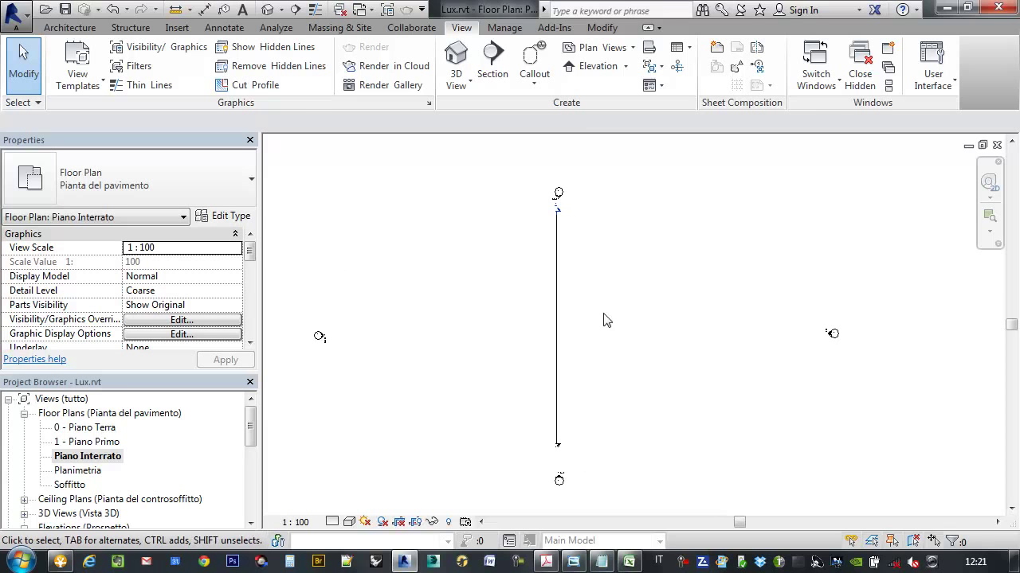